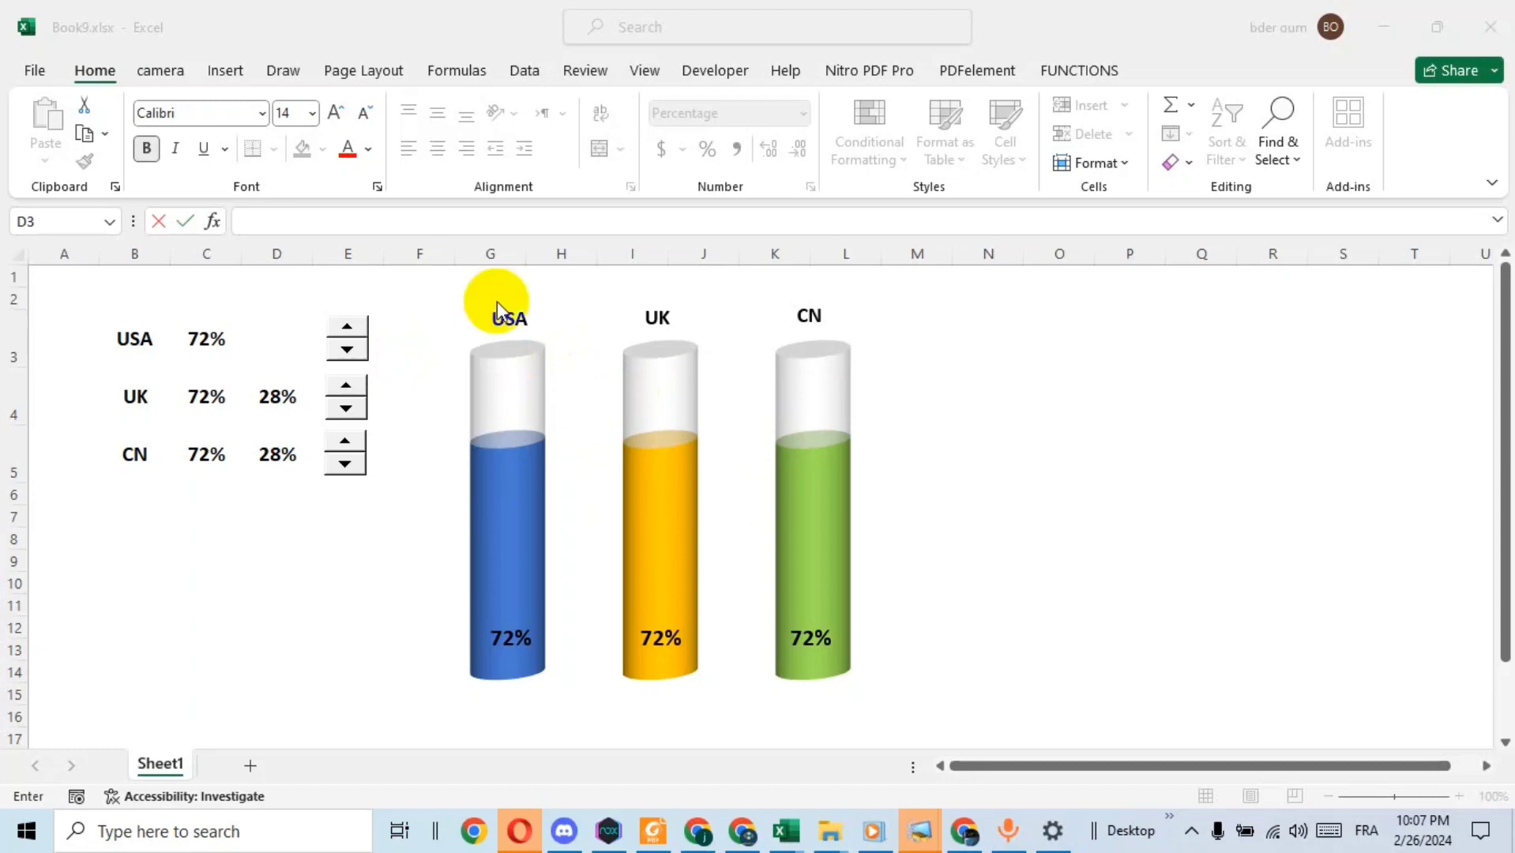
Step: Raise the USA percentage to 80% with the spin control in the USA row
{"action": "left_click", "coordinate": [349, 329]}
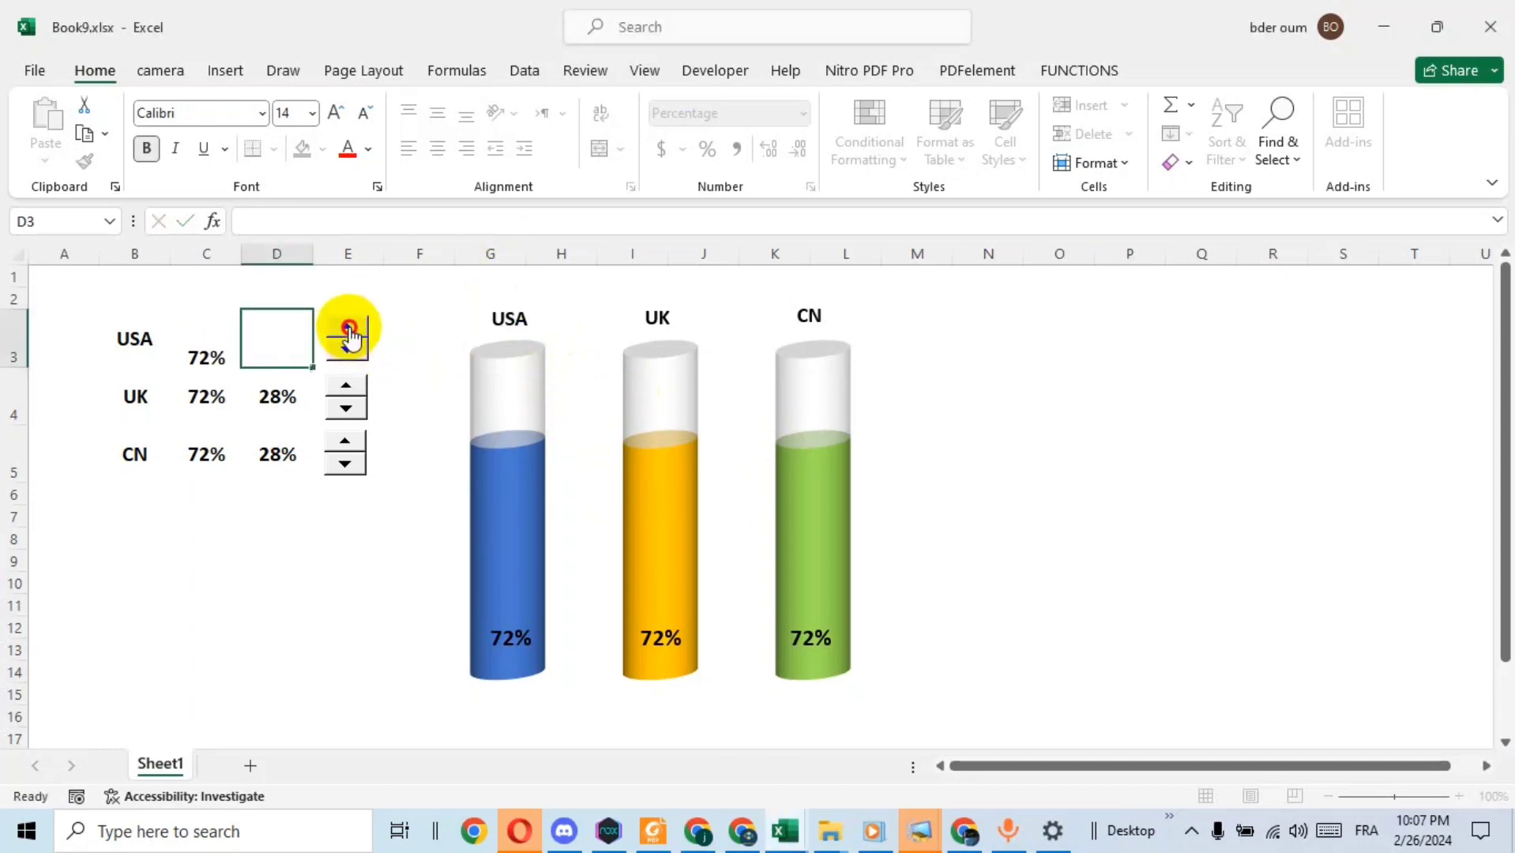
{"action": "left_click", "coordinate": [348, 328]}
{"action": "left_click", "coordinate": [349, 329]}
{"action": "left_click", "coordinate": [348, 328]}
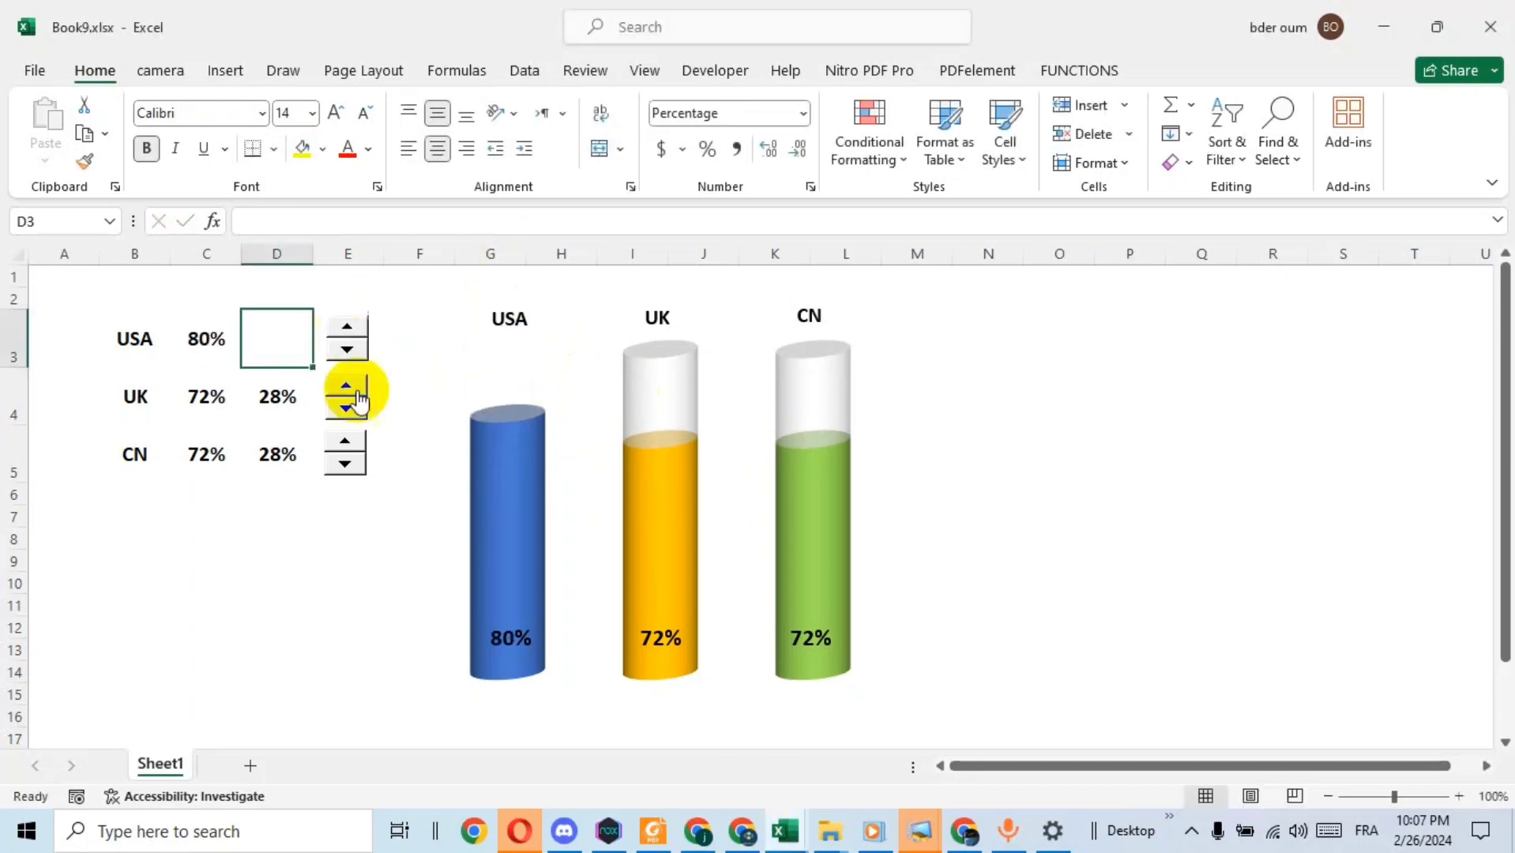
Step: Adjust the UK percentage to 73% with the spin control in the UK row
{"action": "left_click", "coordinate": [348, 385]}
{"action": "left_click", "coordinate": [349, 385]}
{"action": "left_click", "coordinate": [348, 385]}
{"action": "left_click", "coordinate": [348, 409]}
{"action": "left_click", "coordinate": [348, 410]}
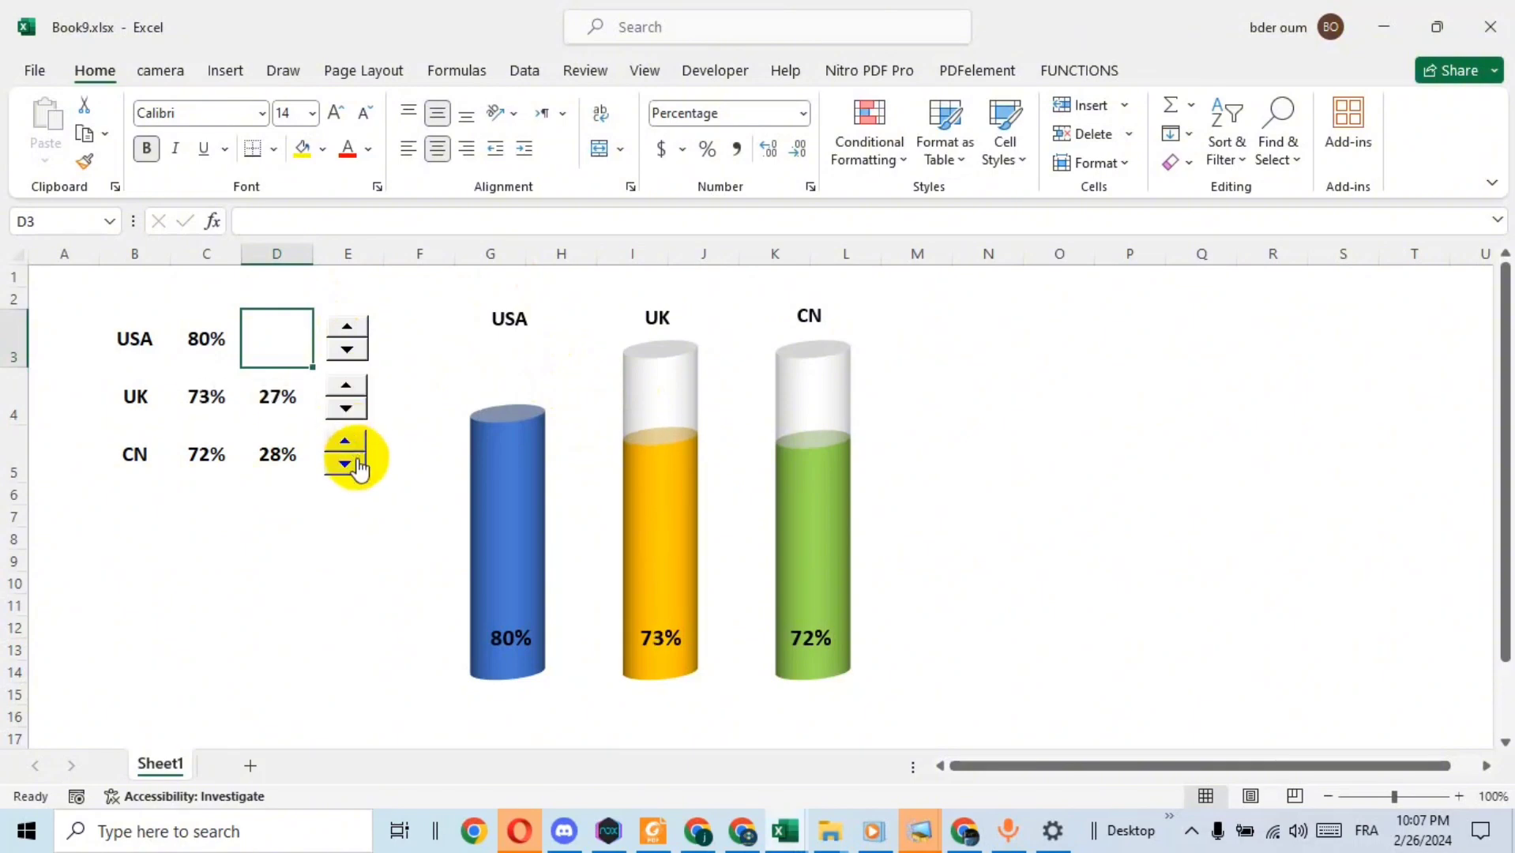
Step: Lower the CN percentage to 68% with the spin control in the CN row
{"action": "left_click", "coordinate": [351, 463]}
{"action": "left_click", "coordinate": [352, 463]}
{"action": "left_click", "coordinate": [352, 463]}
{"action": "left_click", "coordinate": [352, 463]}
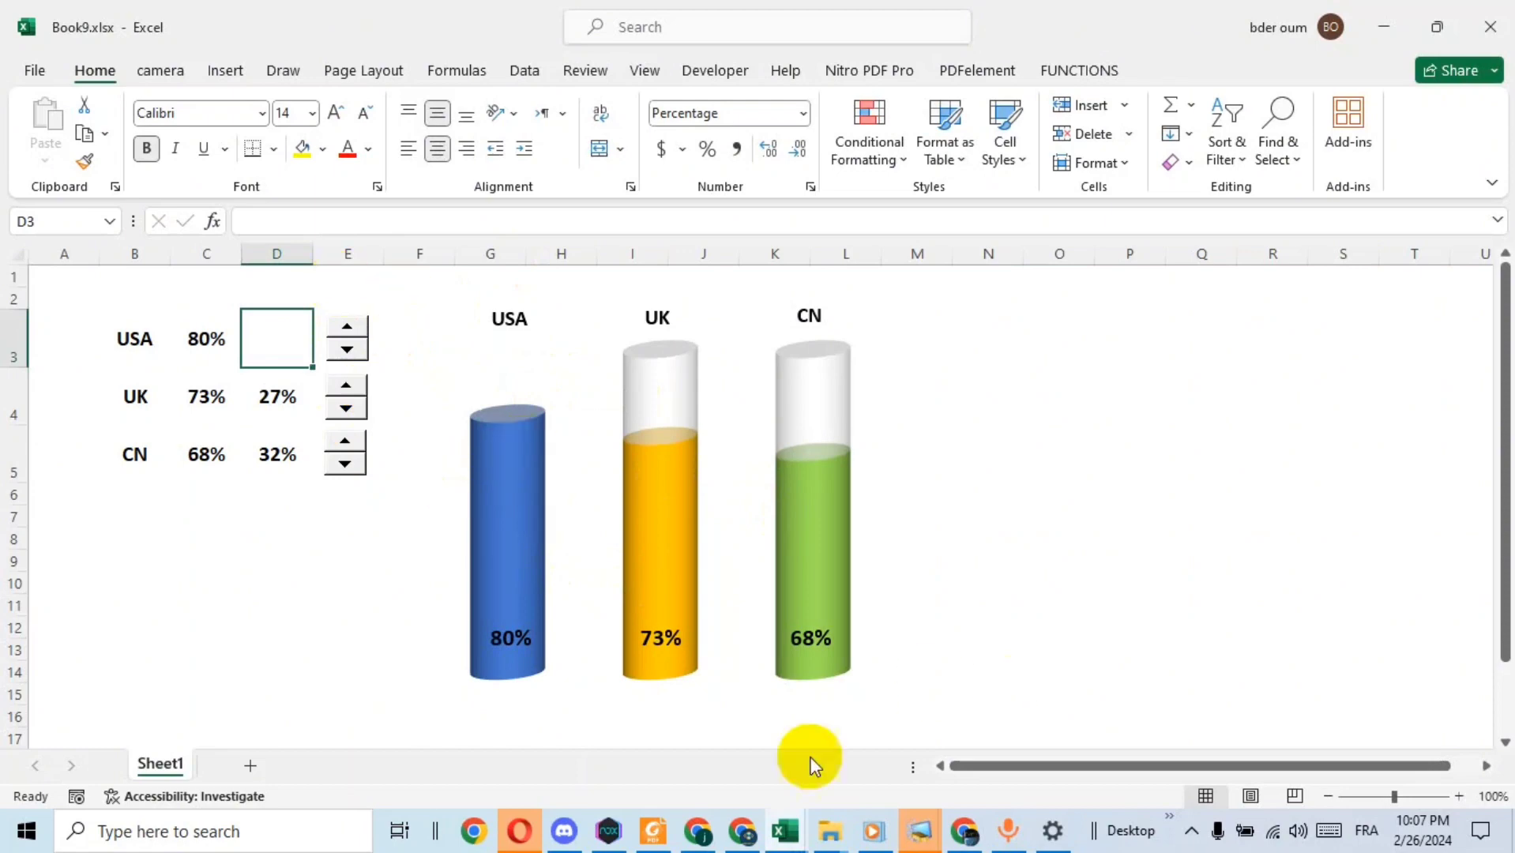
Step: Switch to the blank workbook Book11 and set the height of rows 4 to 6 to 40
{"action": "left_click", "coordinate": [784, 831]}
{"action": "left_click", "coordinate": [855, 751]}
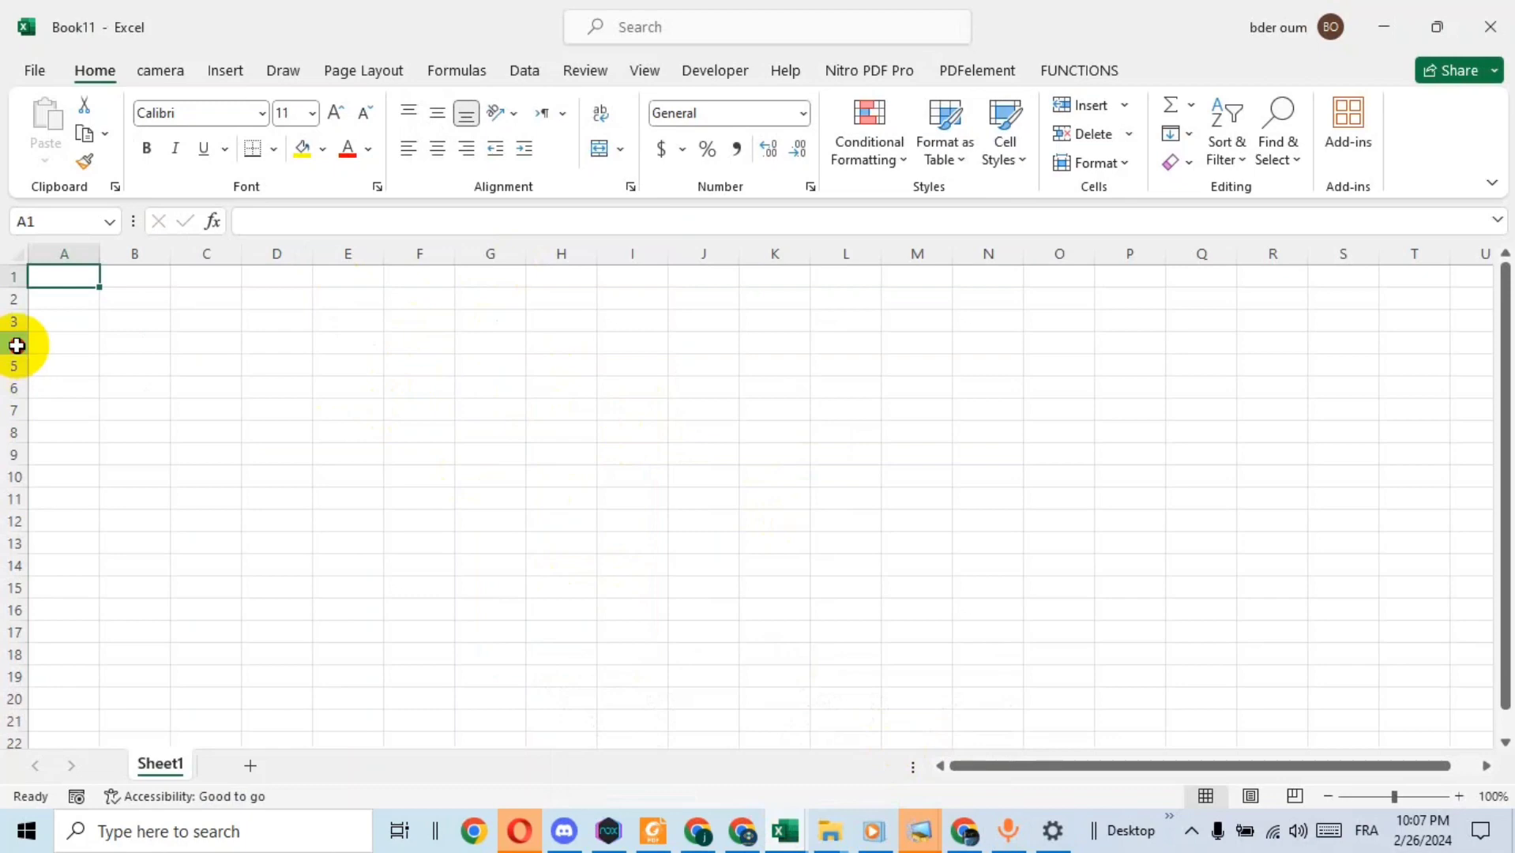
{"action": "left_click_drag", "start_coordinate": [12, 345], "coordinate": [13, 388]}
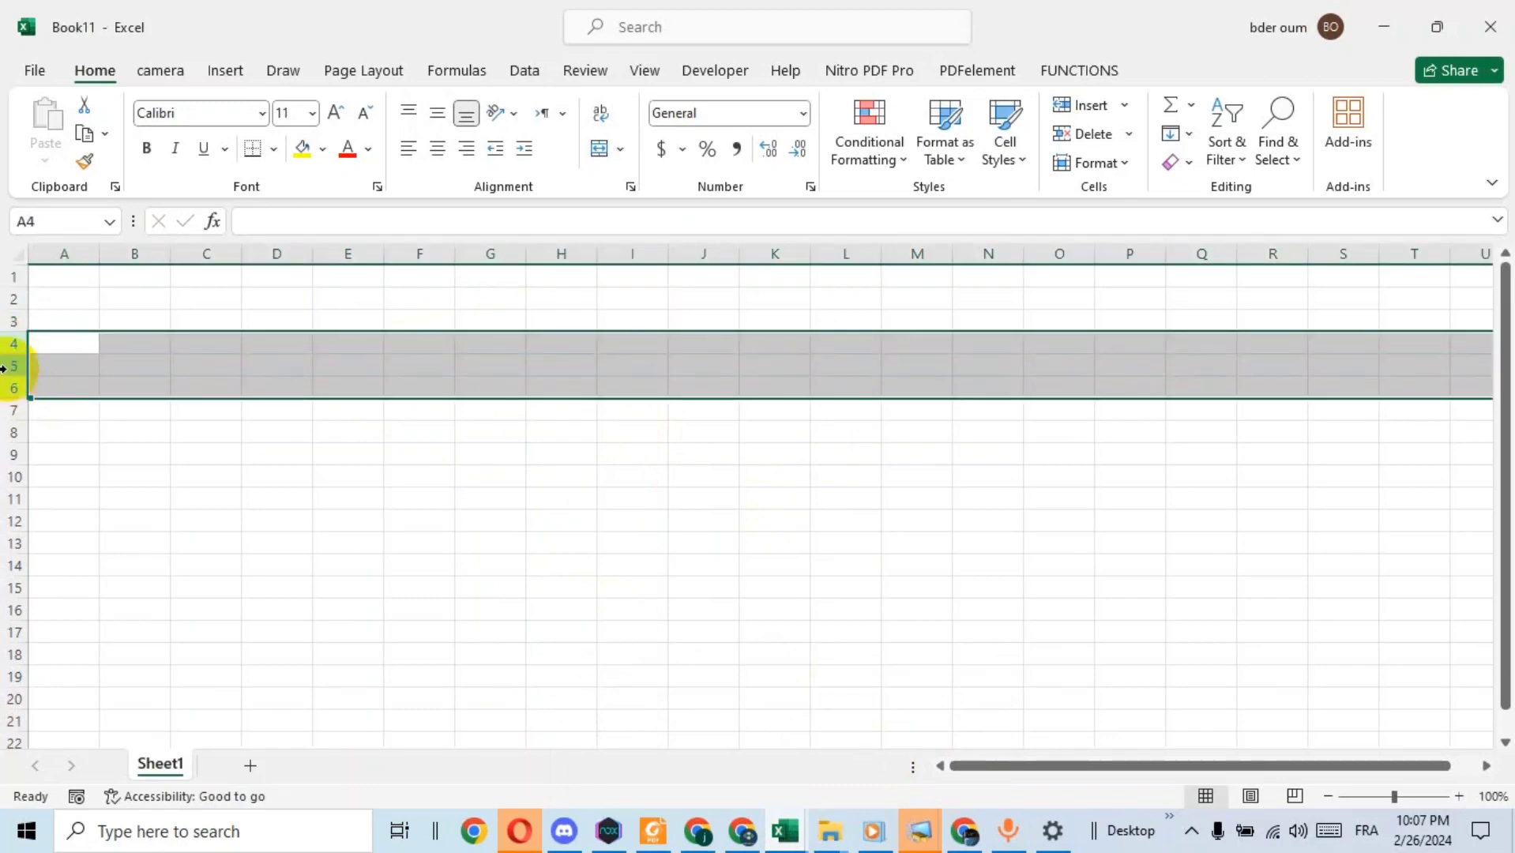
{"action": "right_click", "coordinate": [11, 388]}
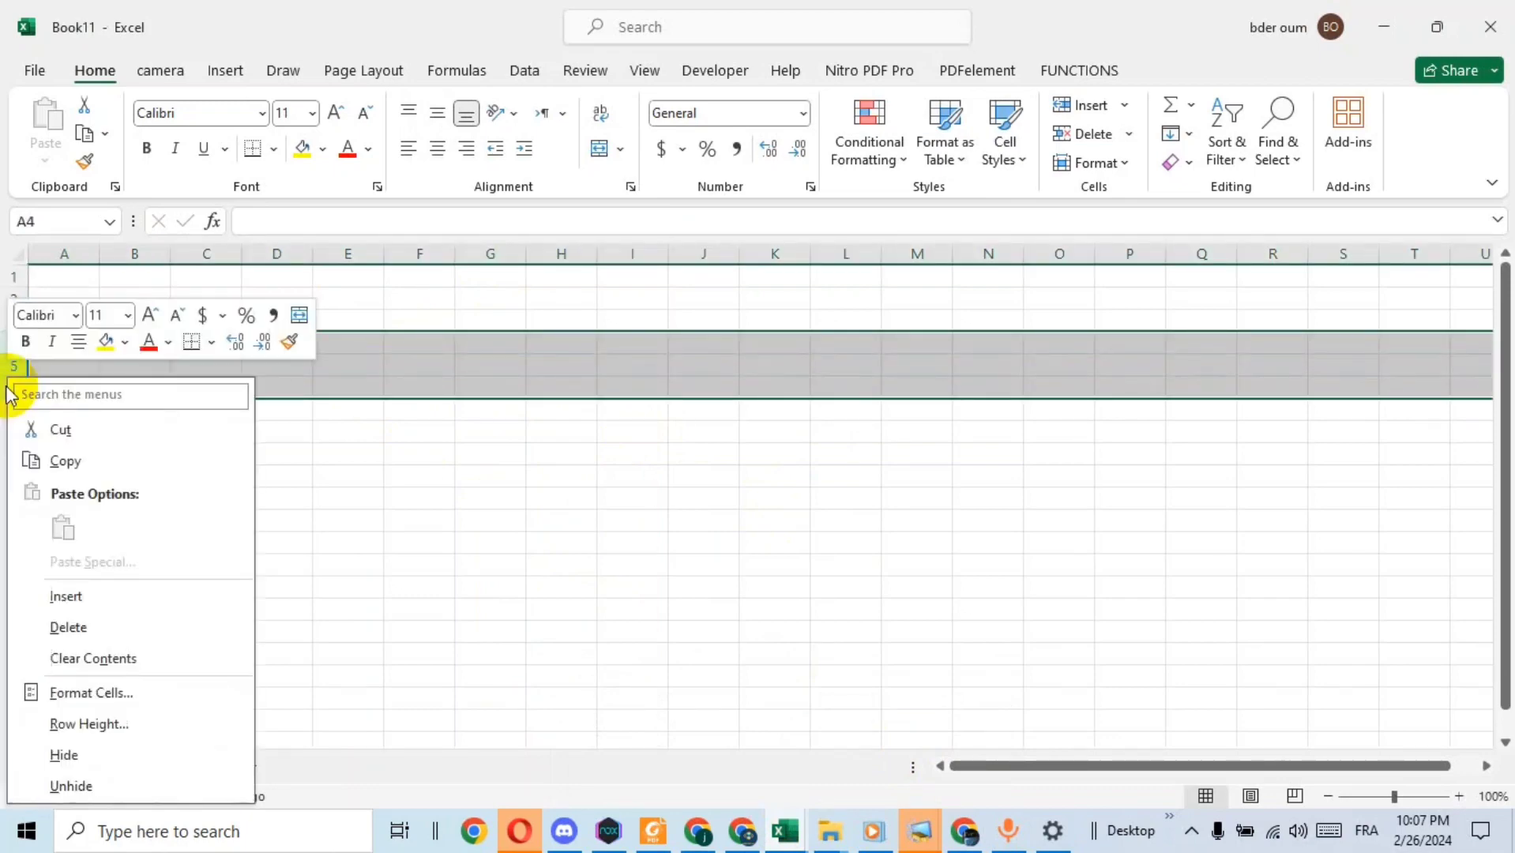
{"action": "left_click", "coordinate": [114, 722]}
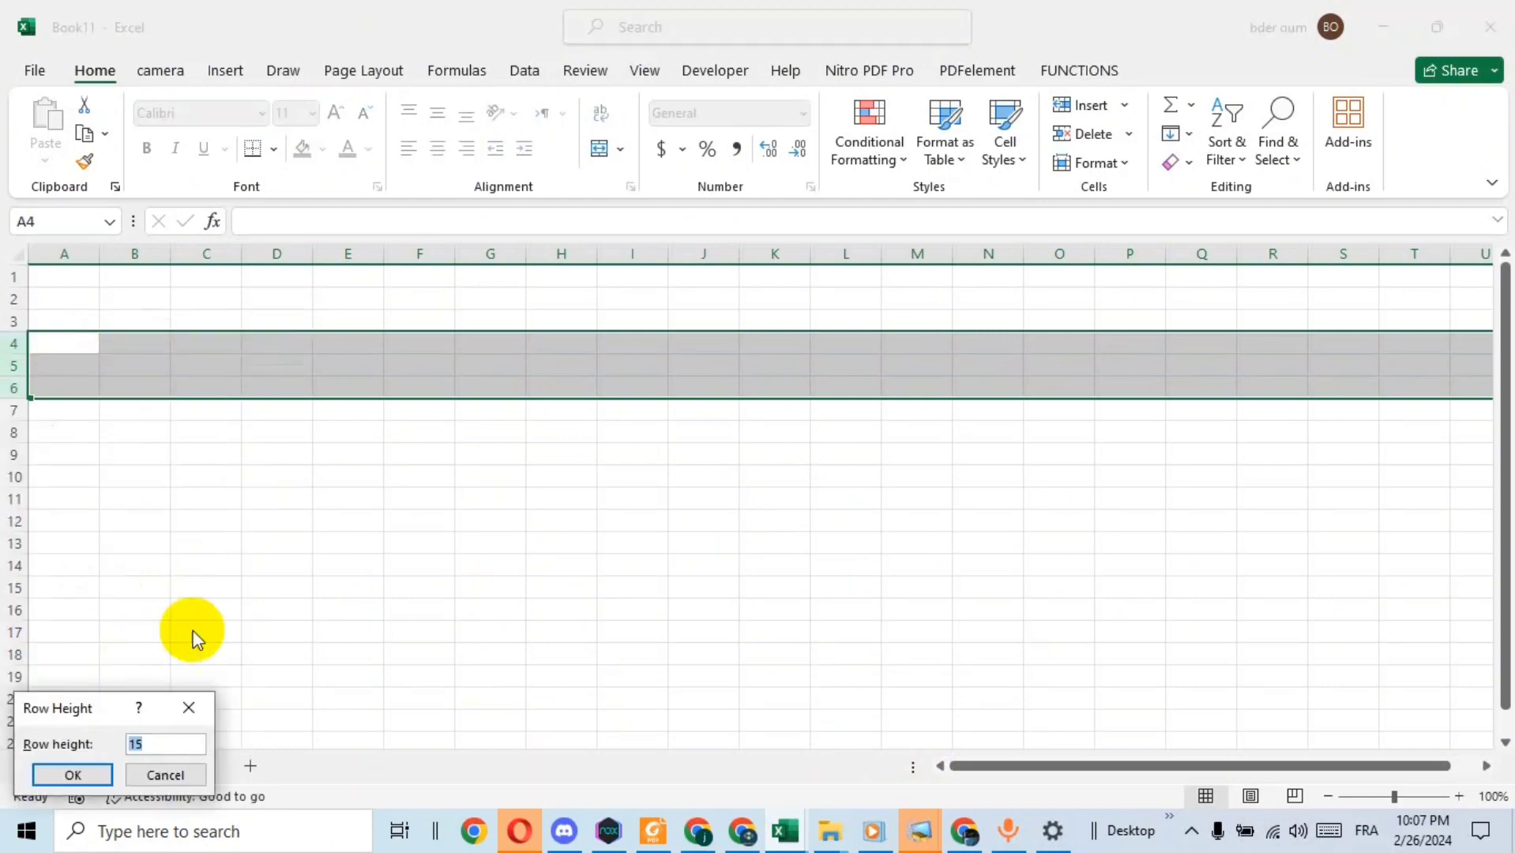
{"action": "type", "text": "40"}
{"action": "left_click", "coordinate": [88, 773]}
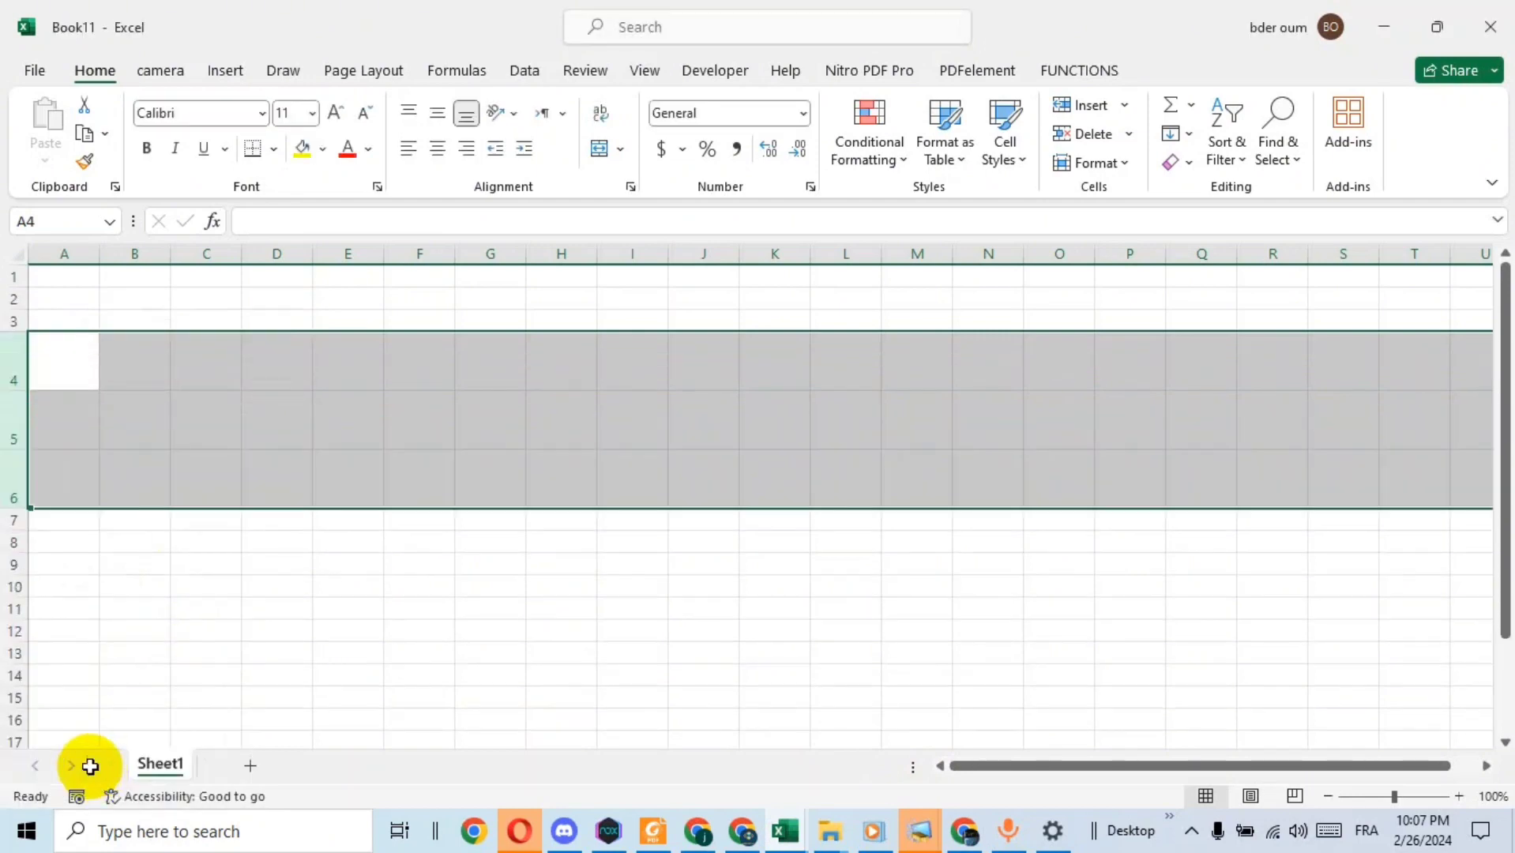
Step: Enter the labels USA, UK and CN in cells B4, B5 and B6
{"action": "left_click", "coordinate": [151, 363]}
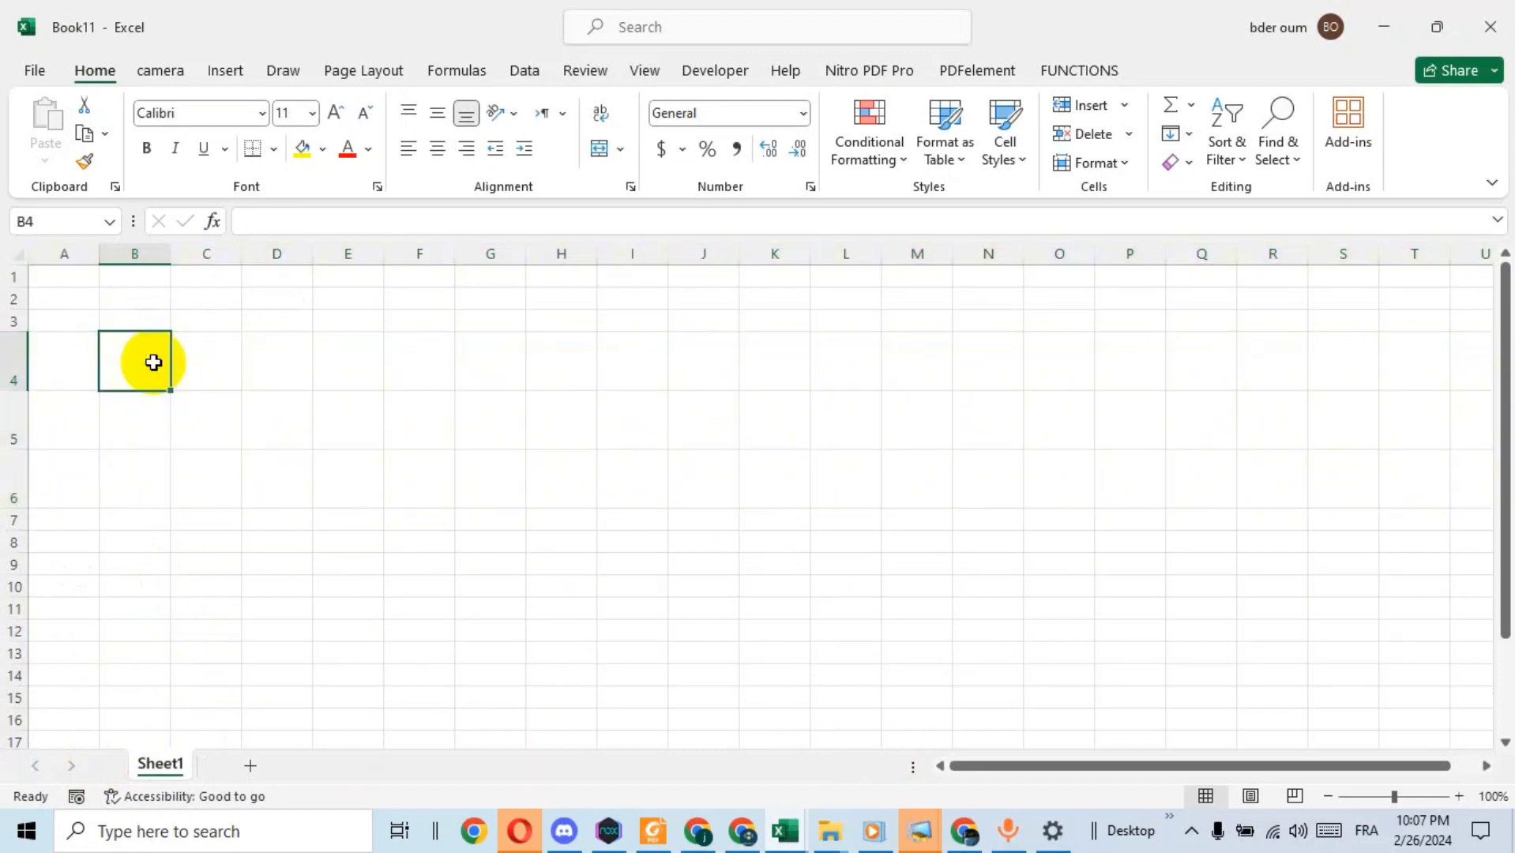
{"action": "type", "text": "USA"}
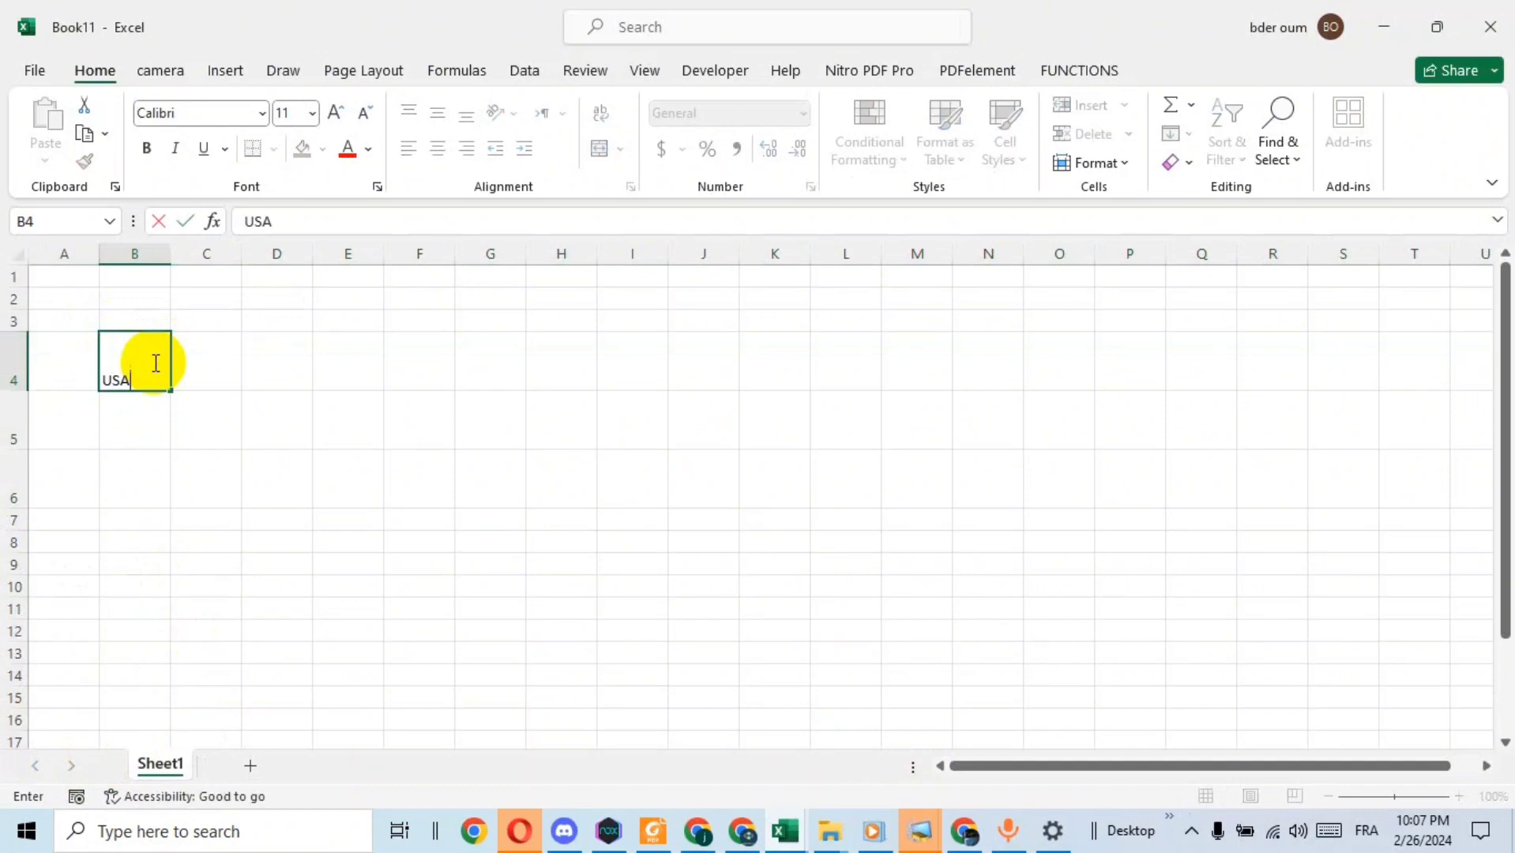
{"action": "left_click", "coordinate": [139, 431]}
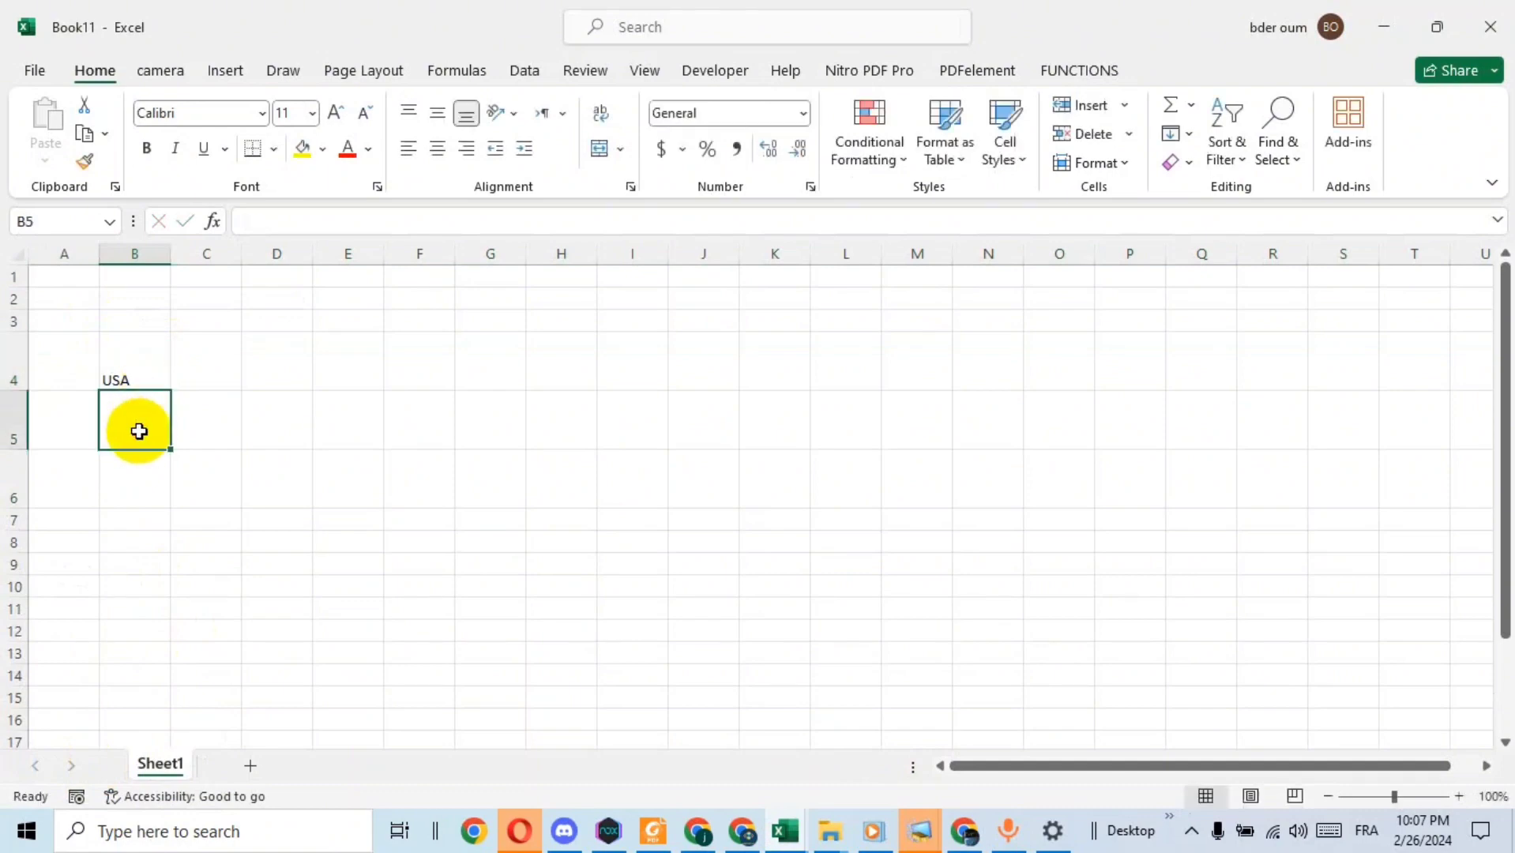
{"action": "type", "text": "UK"}
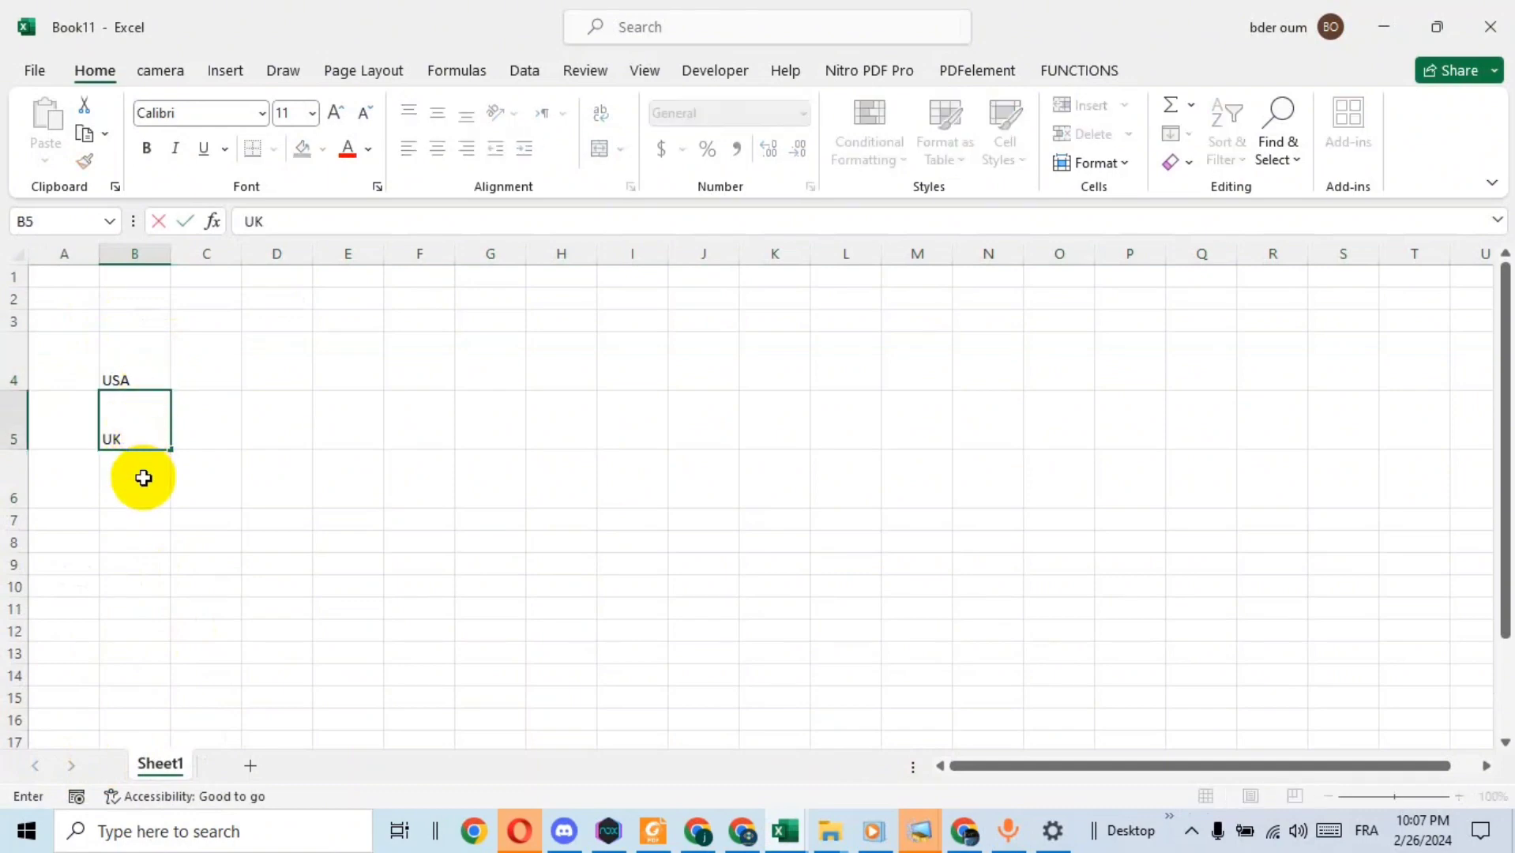
{"action": "left_click", "coordinate": [143, 478]}
{"action": "type", "text": "CN"}
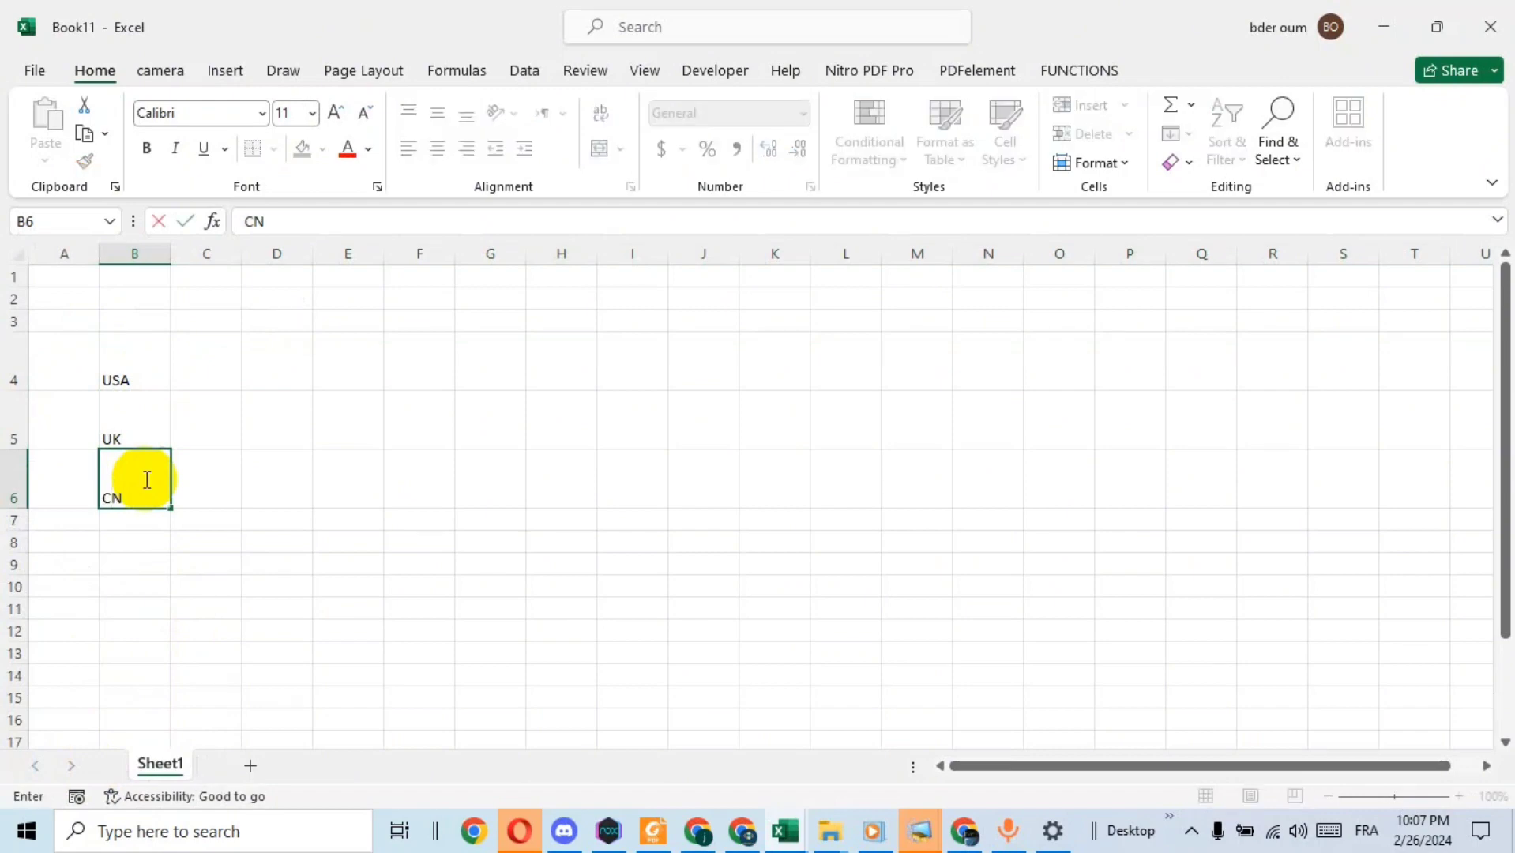
{"action": "left_click", "coordinate": [487, 417]}
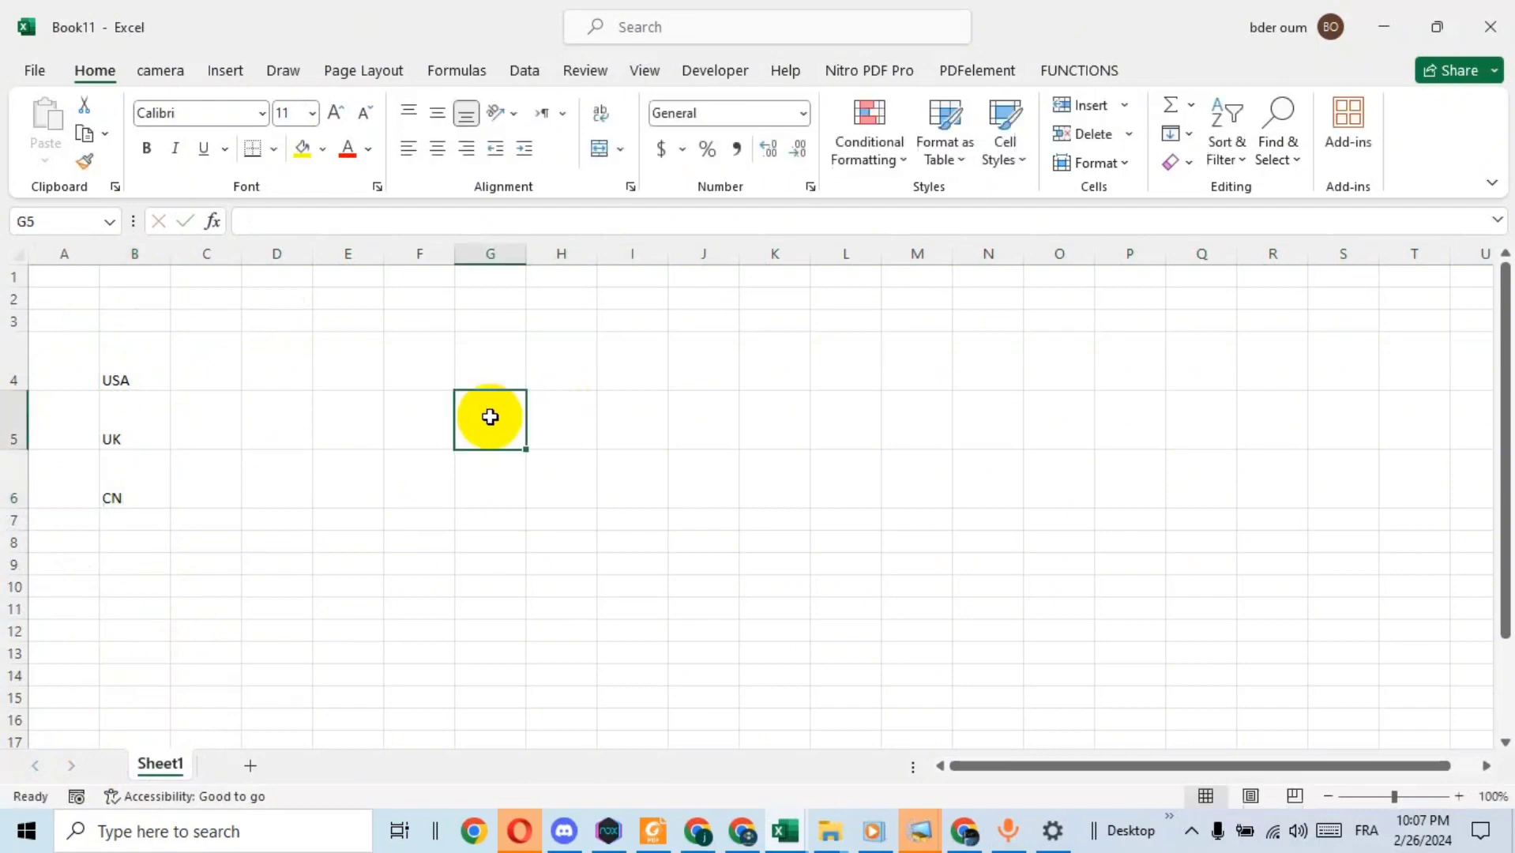
Step: Make the range B4:E6 bold and centre its contents both vertically and horizontally
{"action": "left_click_drag", "start_coordinate": [129, 355], "coordinate": [332, 487]}
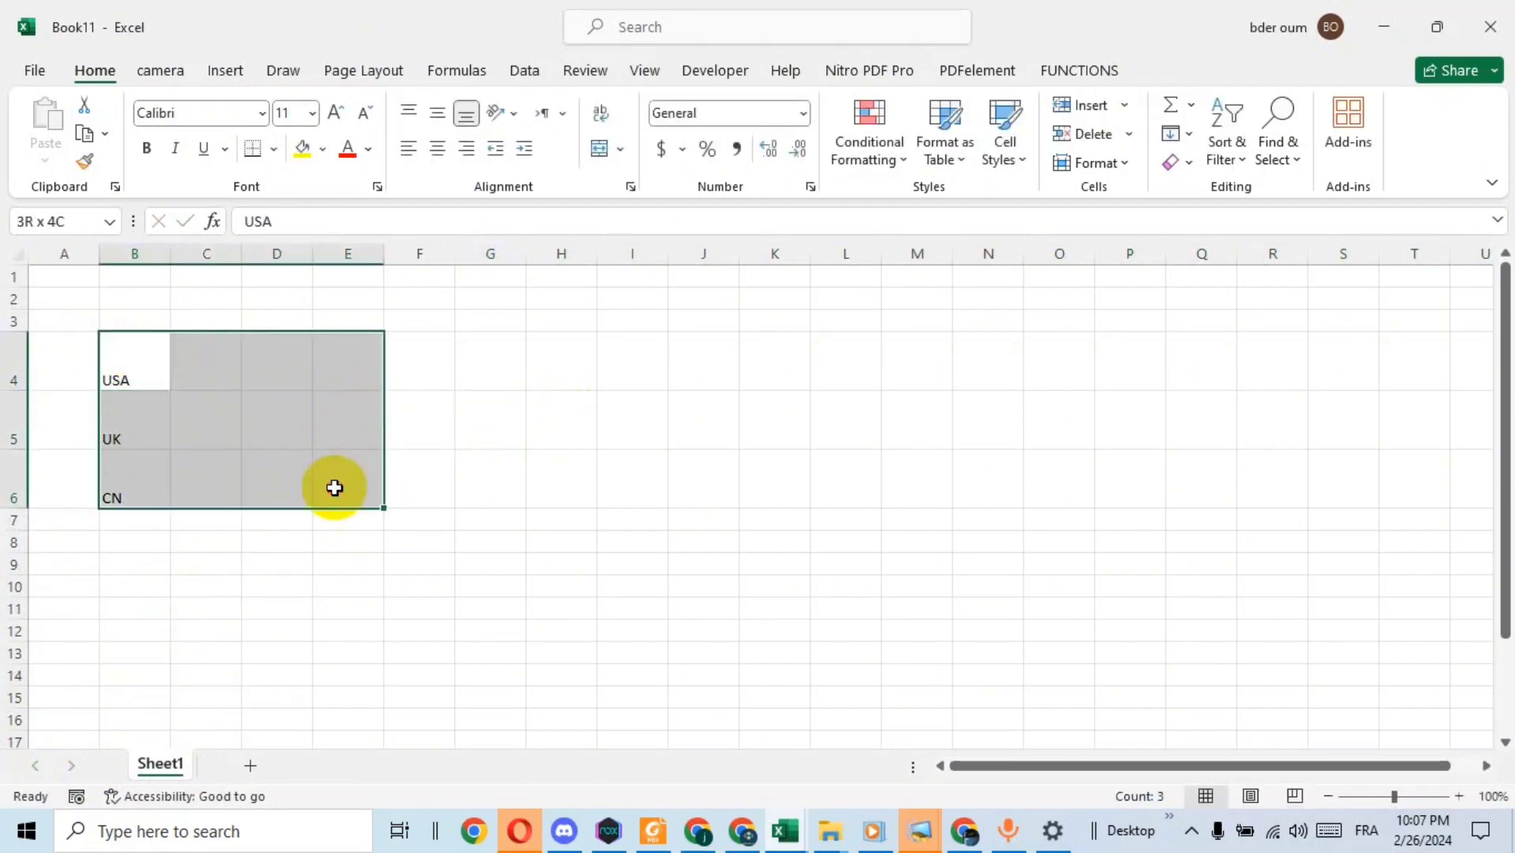
{"action": "left_click", "coordinate": [150, 148]}
{"action": "left_click", "coordinate": [437, 113]}
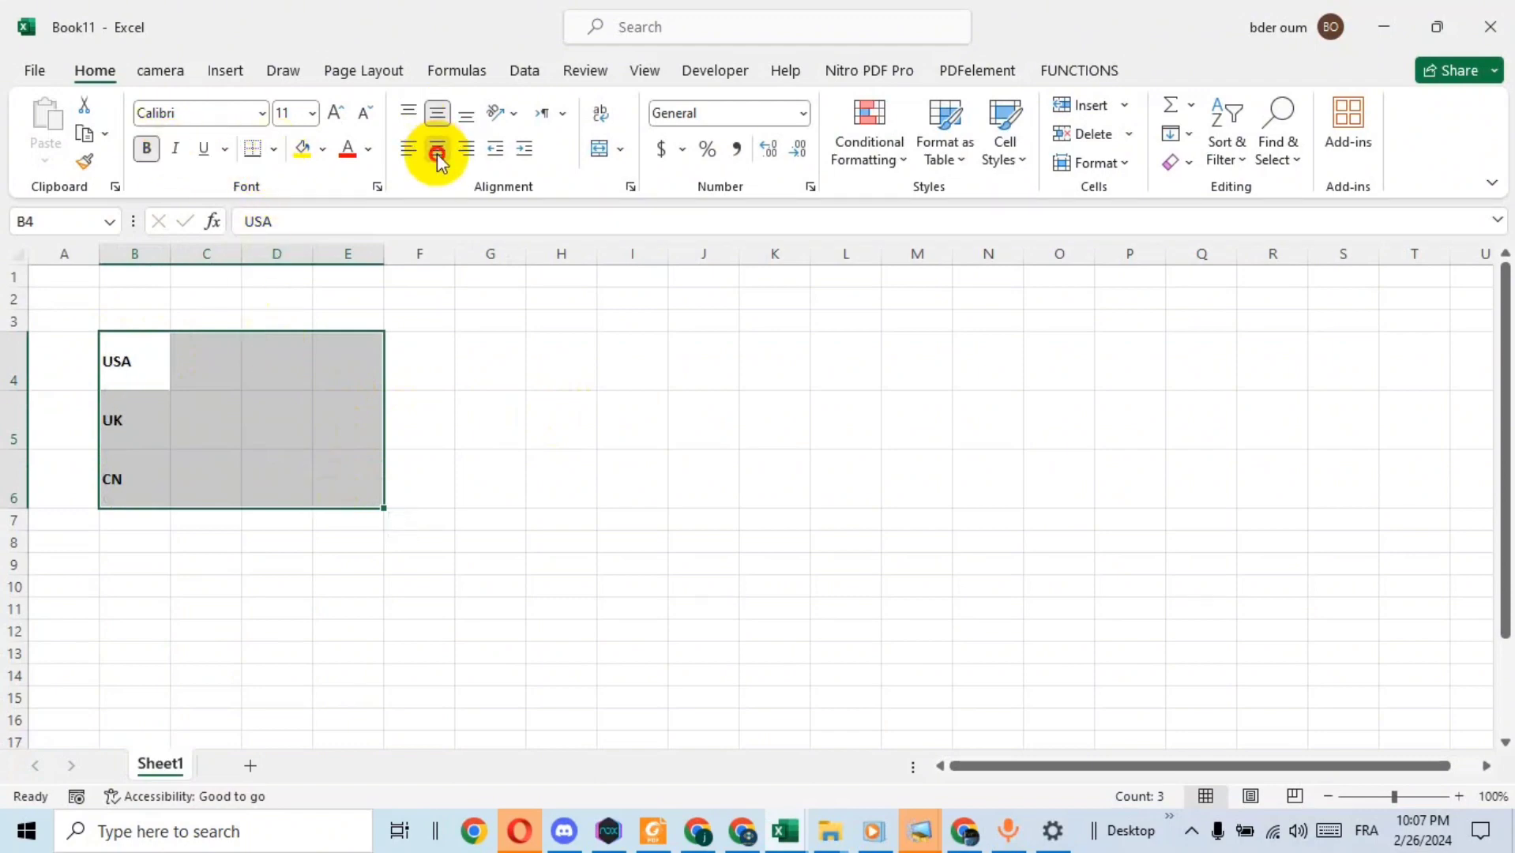
{"action": "left_click", "coordinate": [437, 150]}
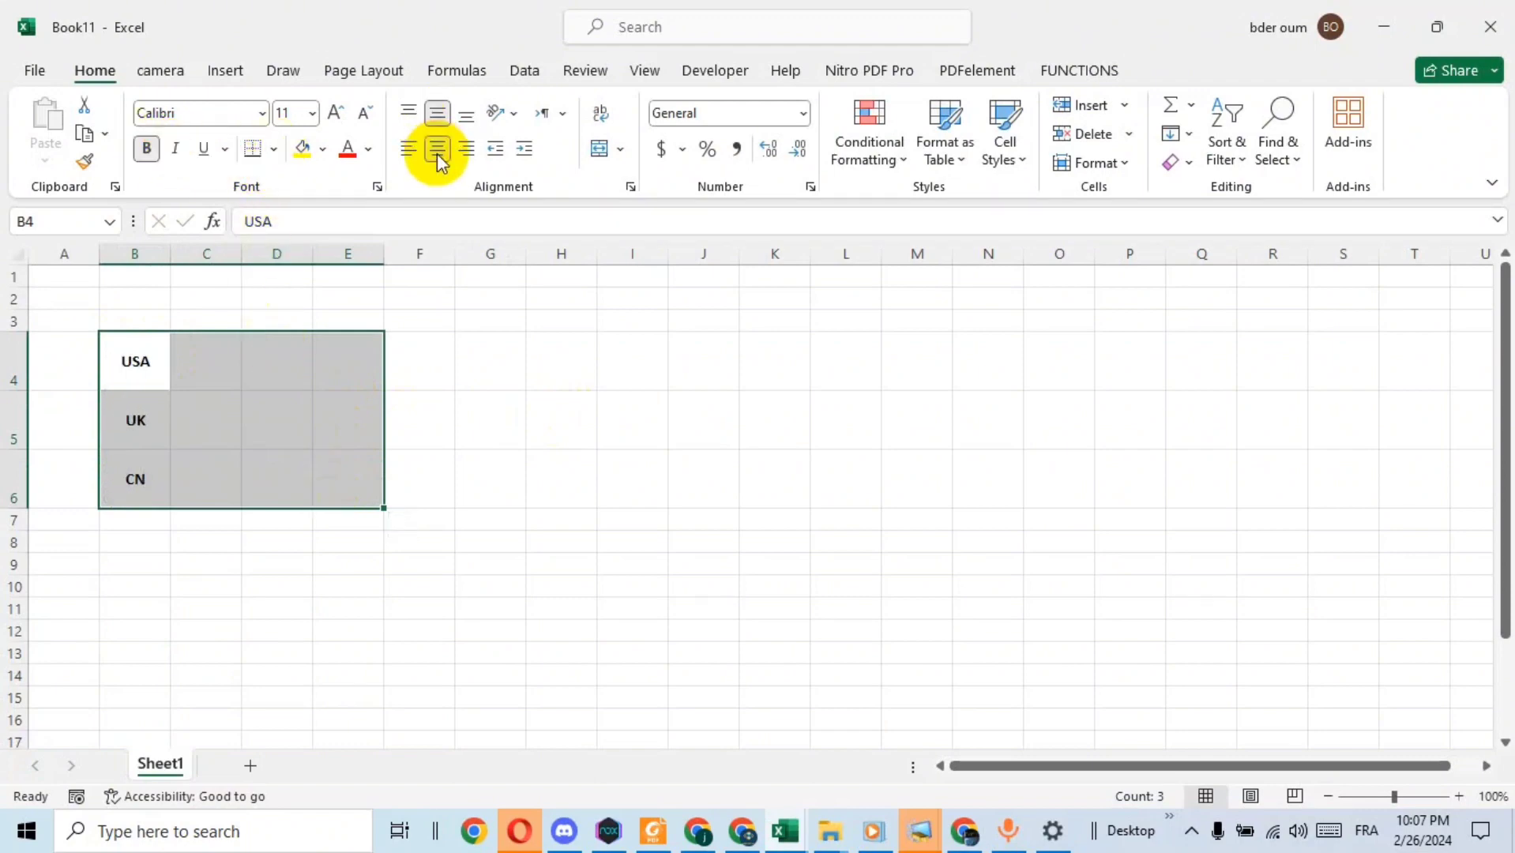
{"action": "left_click", "coordinate": [540, 334]}
Step: Enter the percentages 70%, 40% and 60% for USA, UK and CN in cells C4 to C6
{"action": "left_click", "coordinate": [198, 363]}
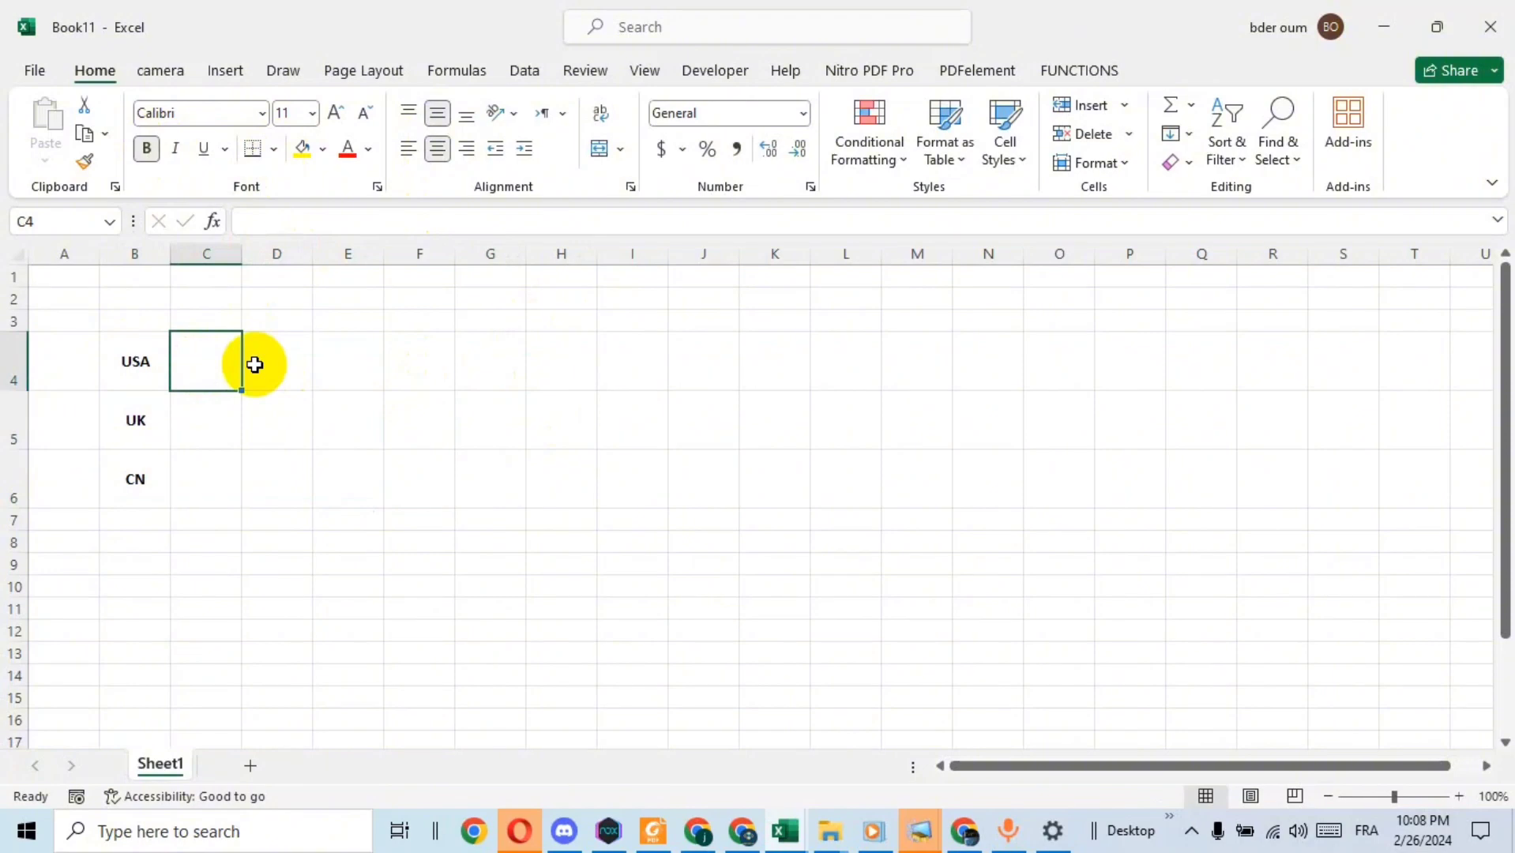
{"action": "type", "text": "70"}
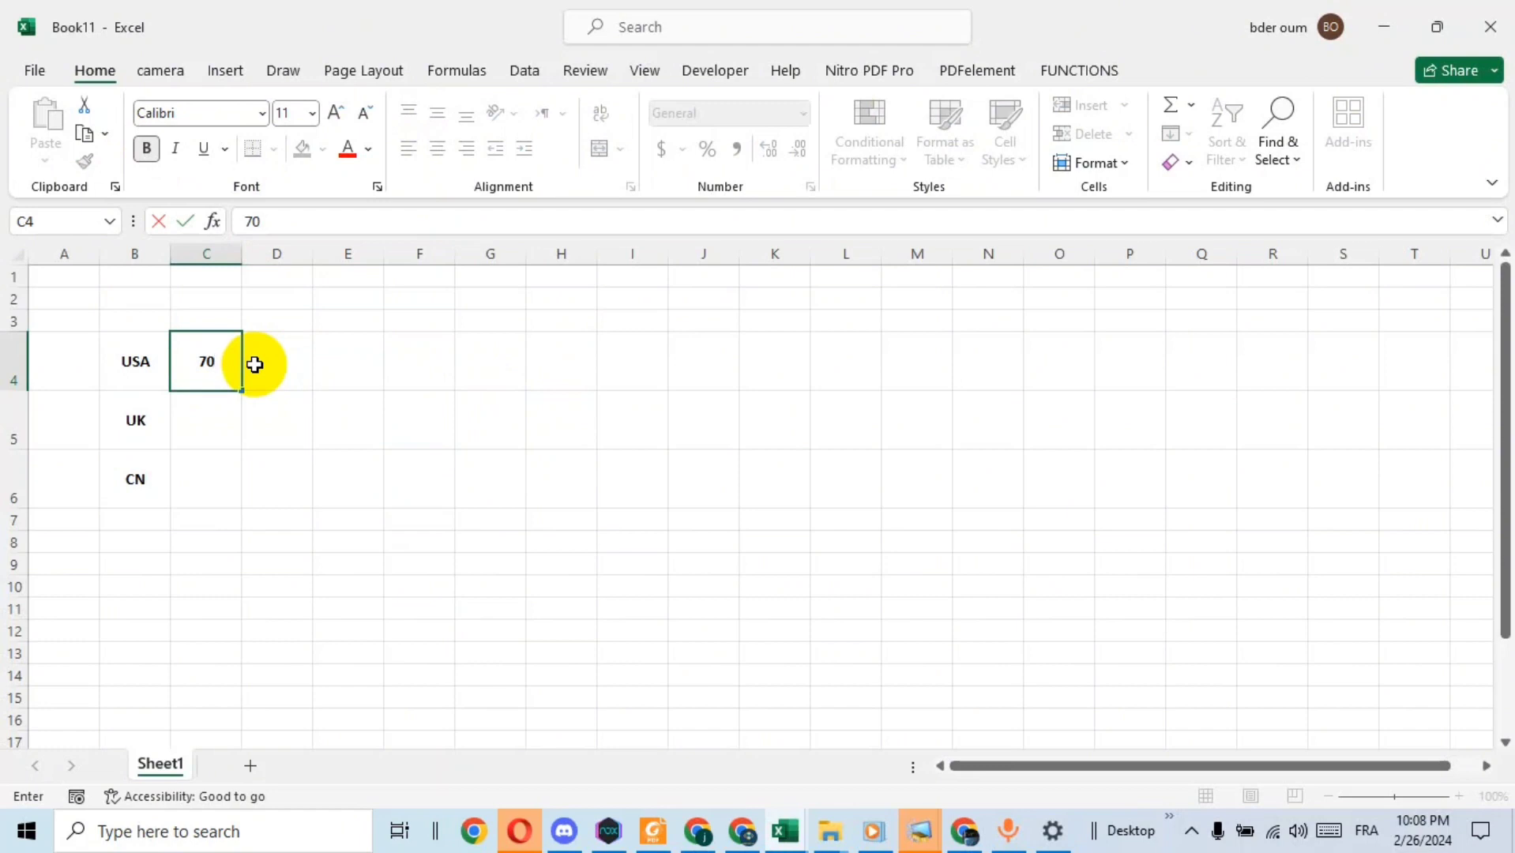
{"action": "type", "text": "%"}
{"action": "key", "text": "Return"}
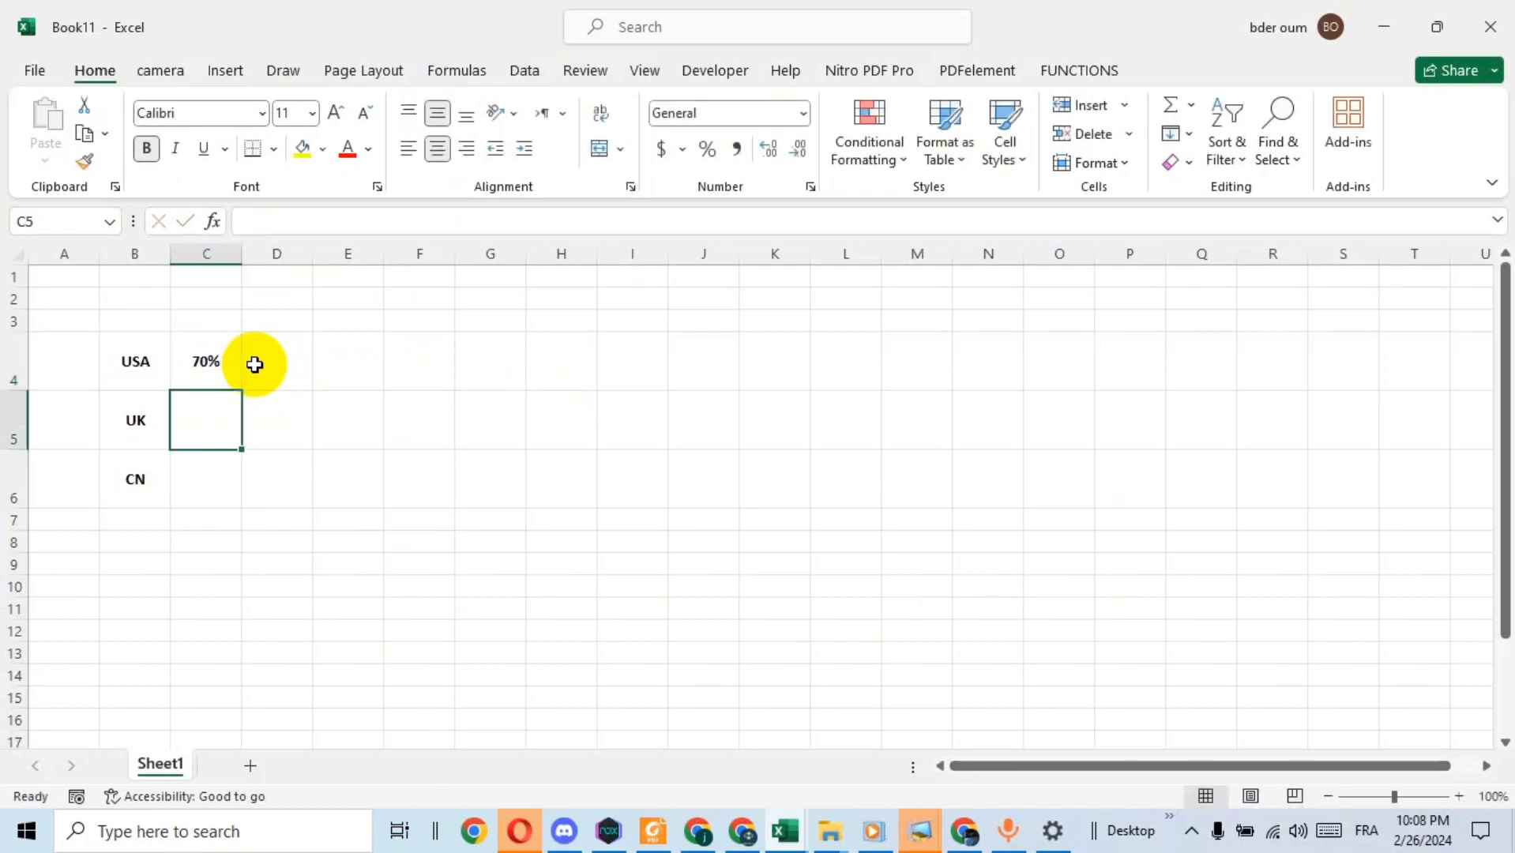
{"action": "type", "text": "40"}
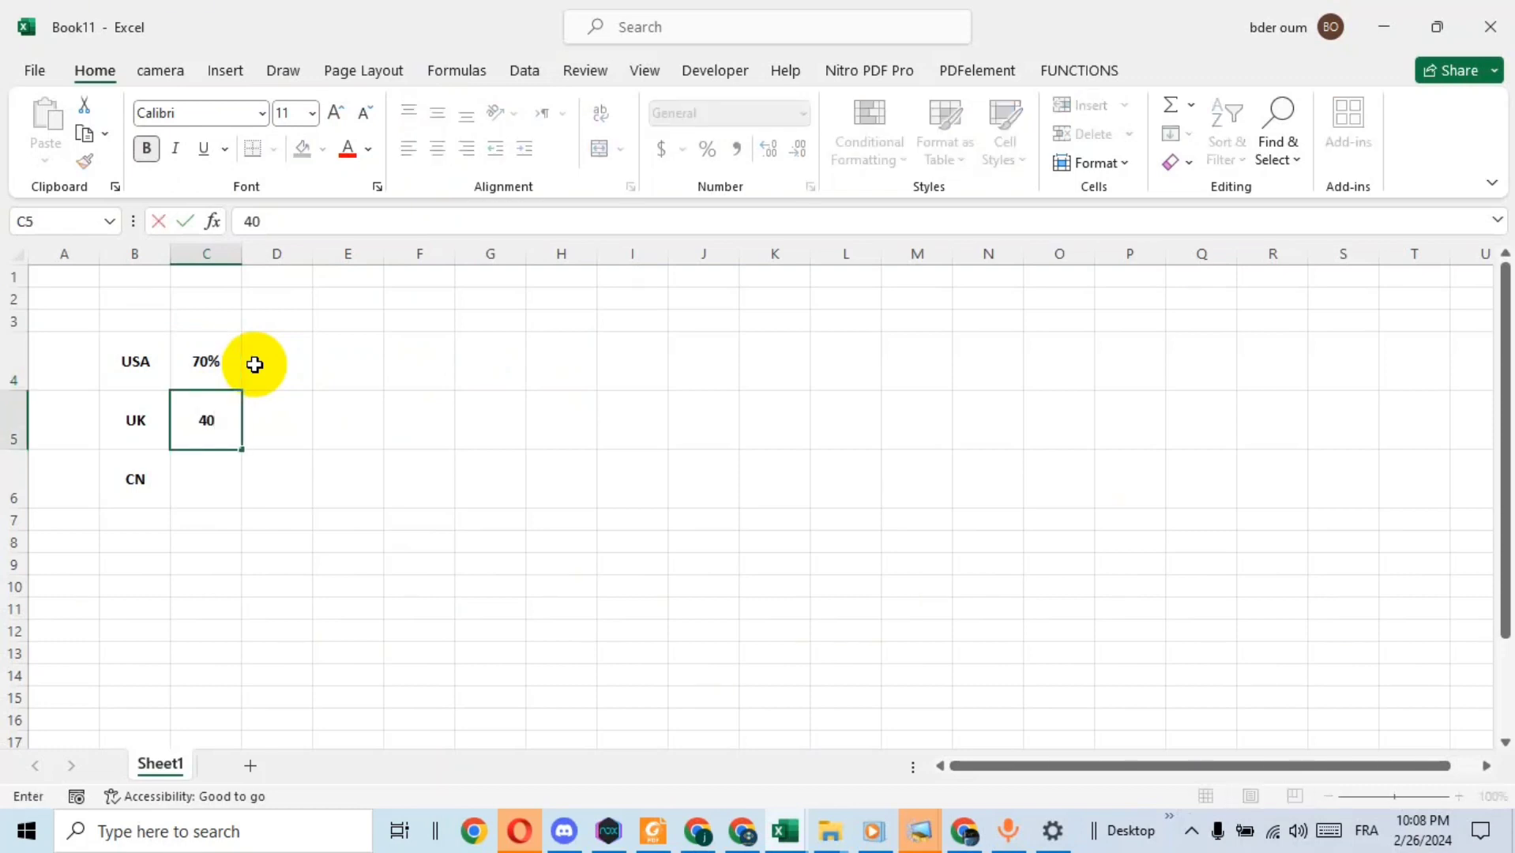
{"action": "type", "text": "%"}
{"action": "key", "text": "Return"}
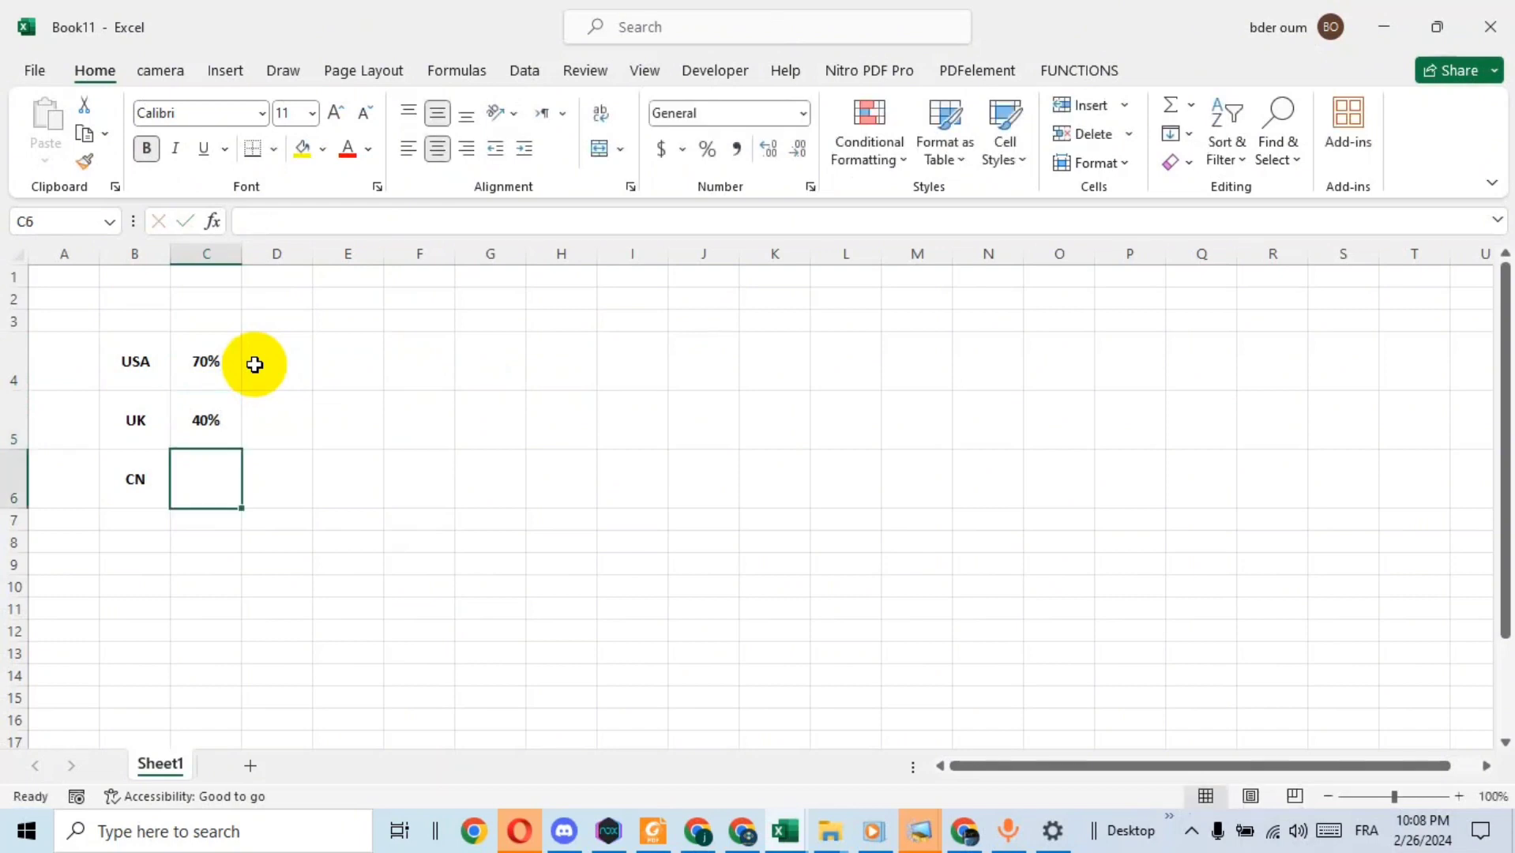
{"action": "type", "text": "60"}
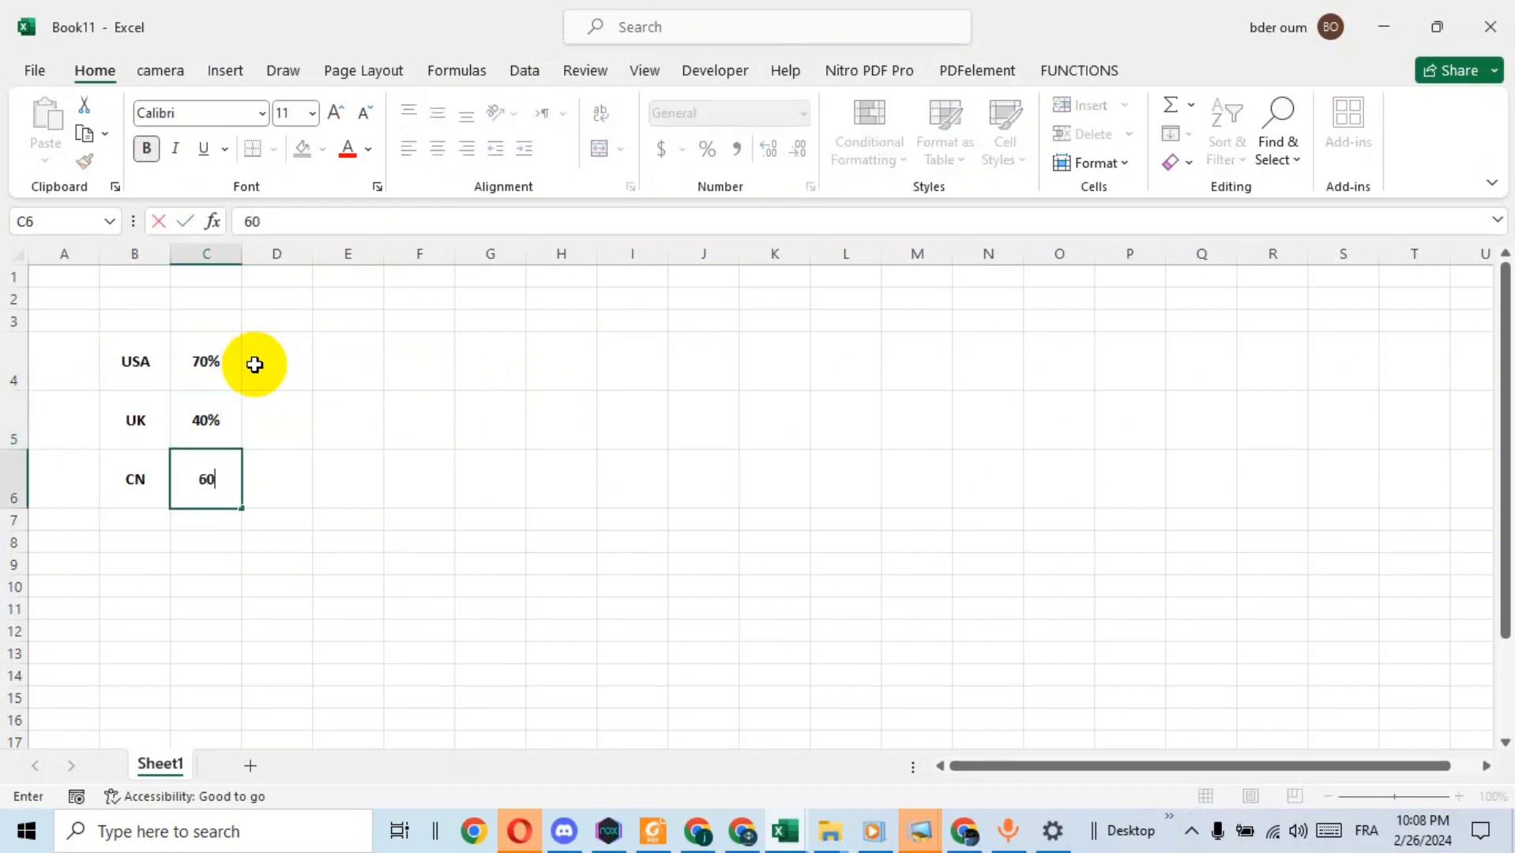
{"action": "type", "text": "%"}
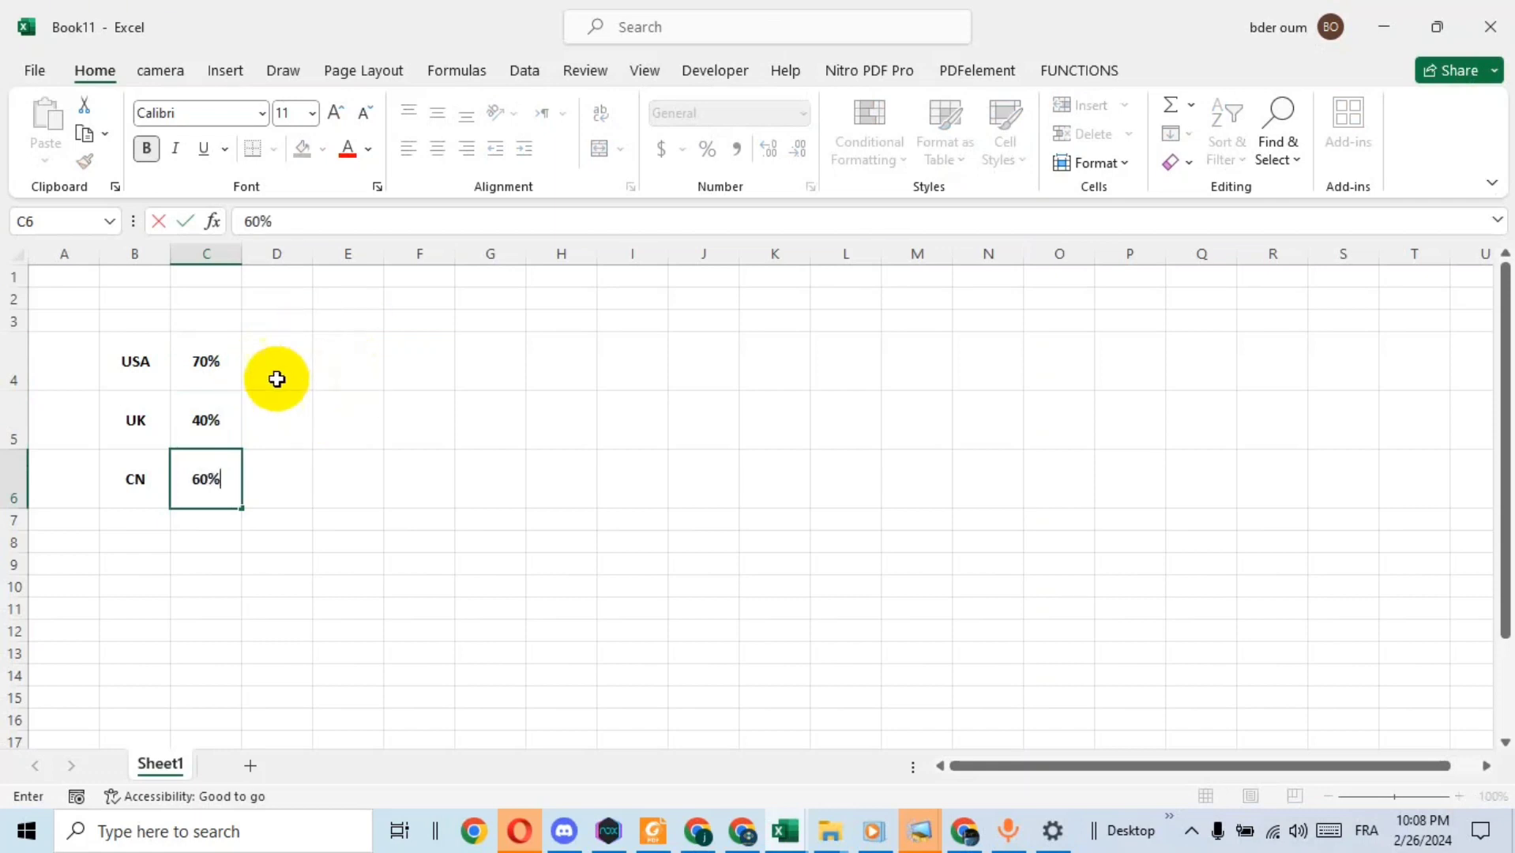
Step: Calculate the remaining percentage for USA in cell D4 with the formula =1-C4
{"action": "left_click", "coordinate": [286, 364]}
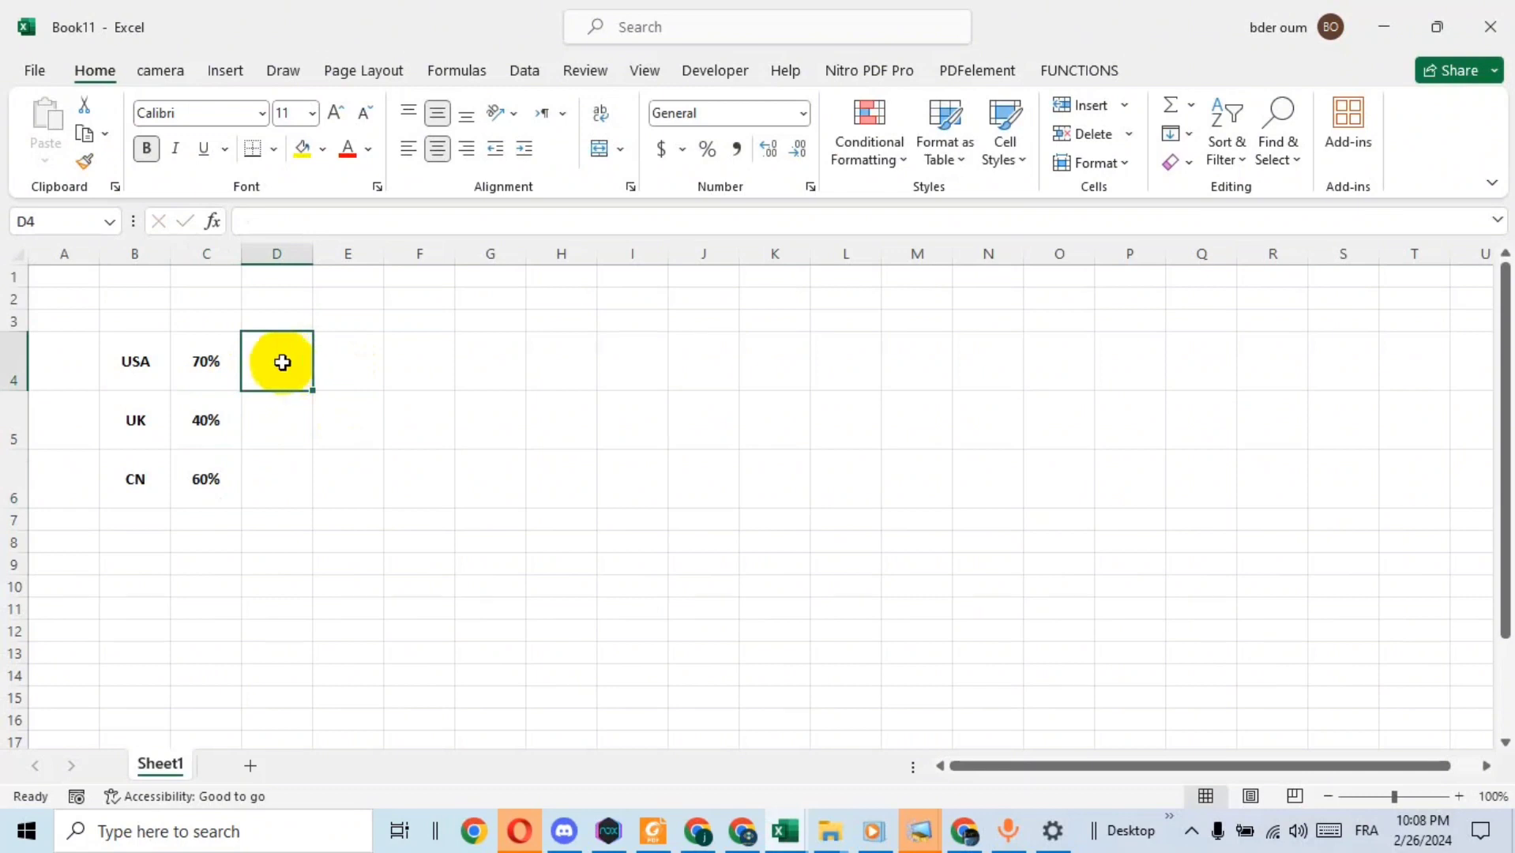
{"action": "type", "text": "+"}
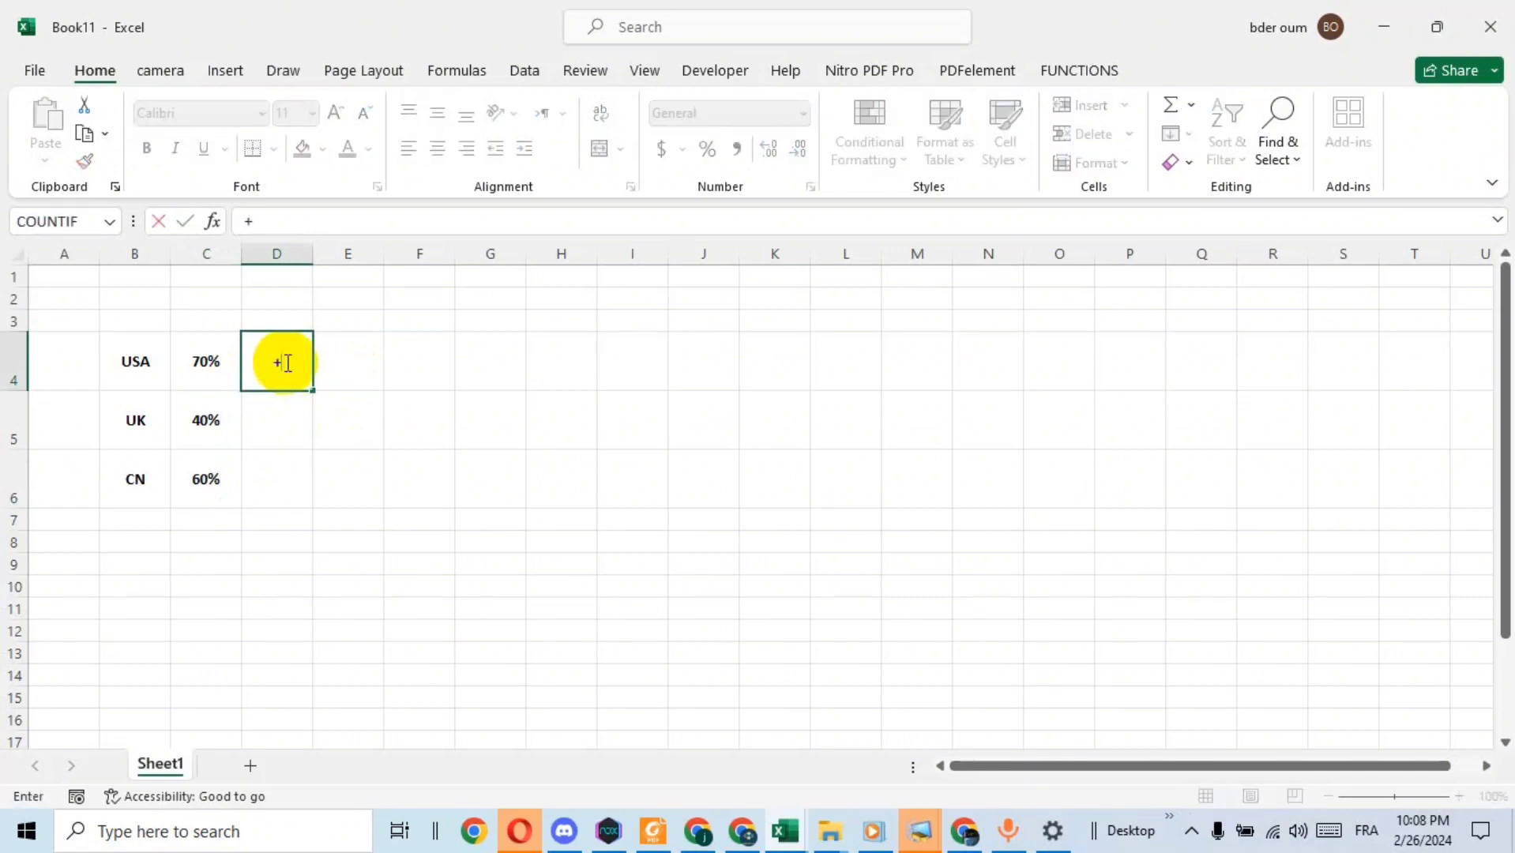
{"action": "key", "text": "Escape"}
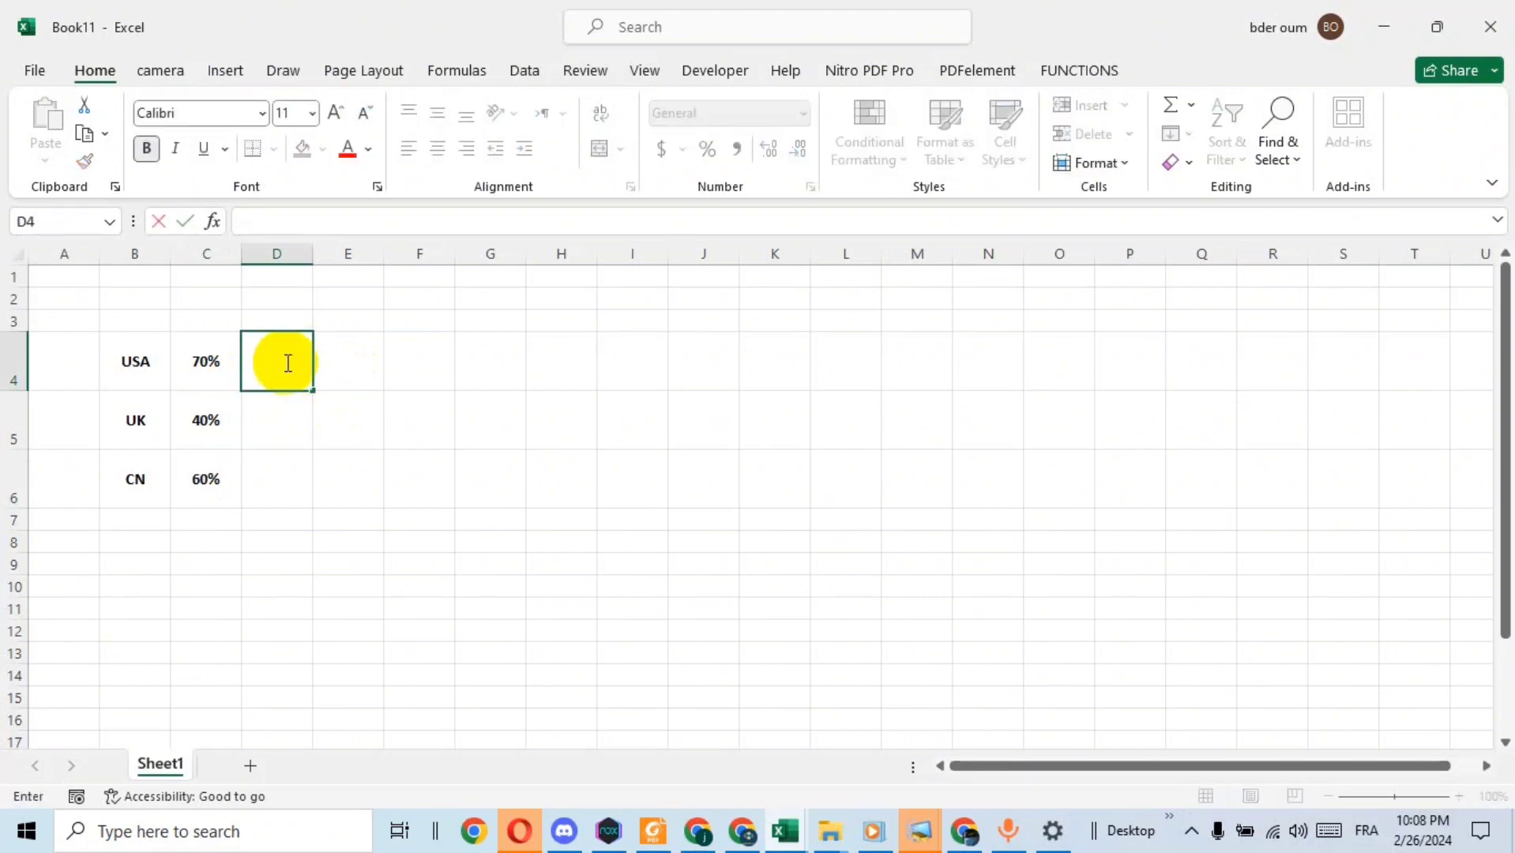
{"action": "type", "text": "="}
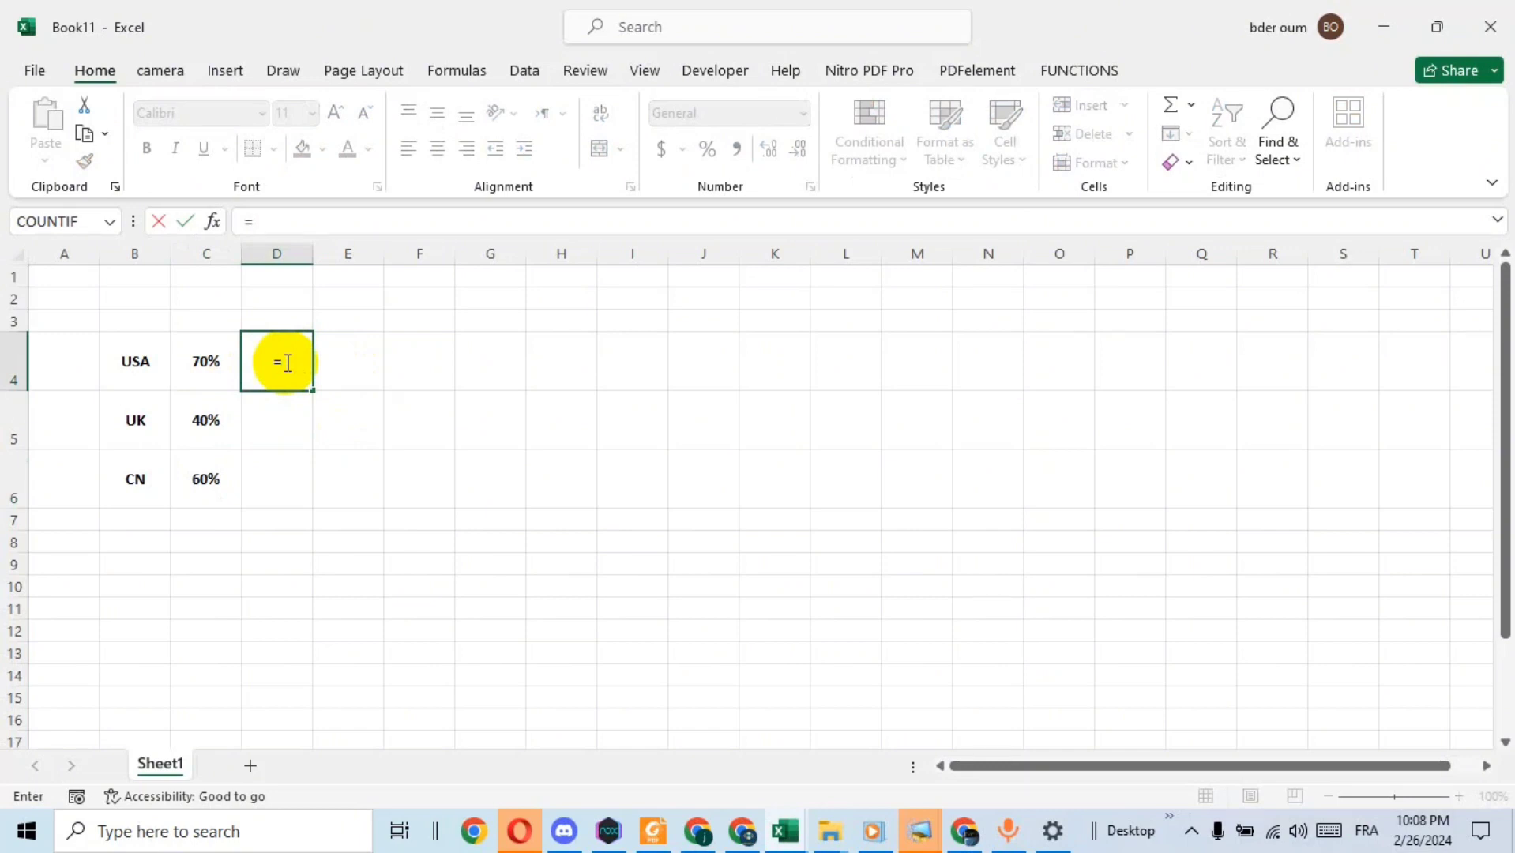
{"action": "type", "text": "1-"}
{"action": "left_click", "coordinate": [207, 364]}
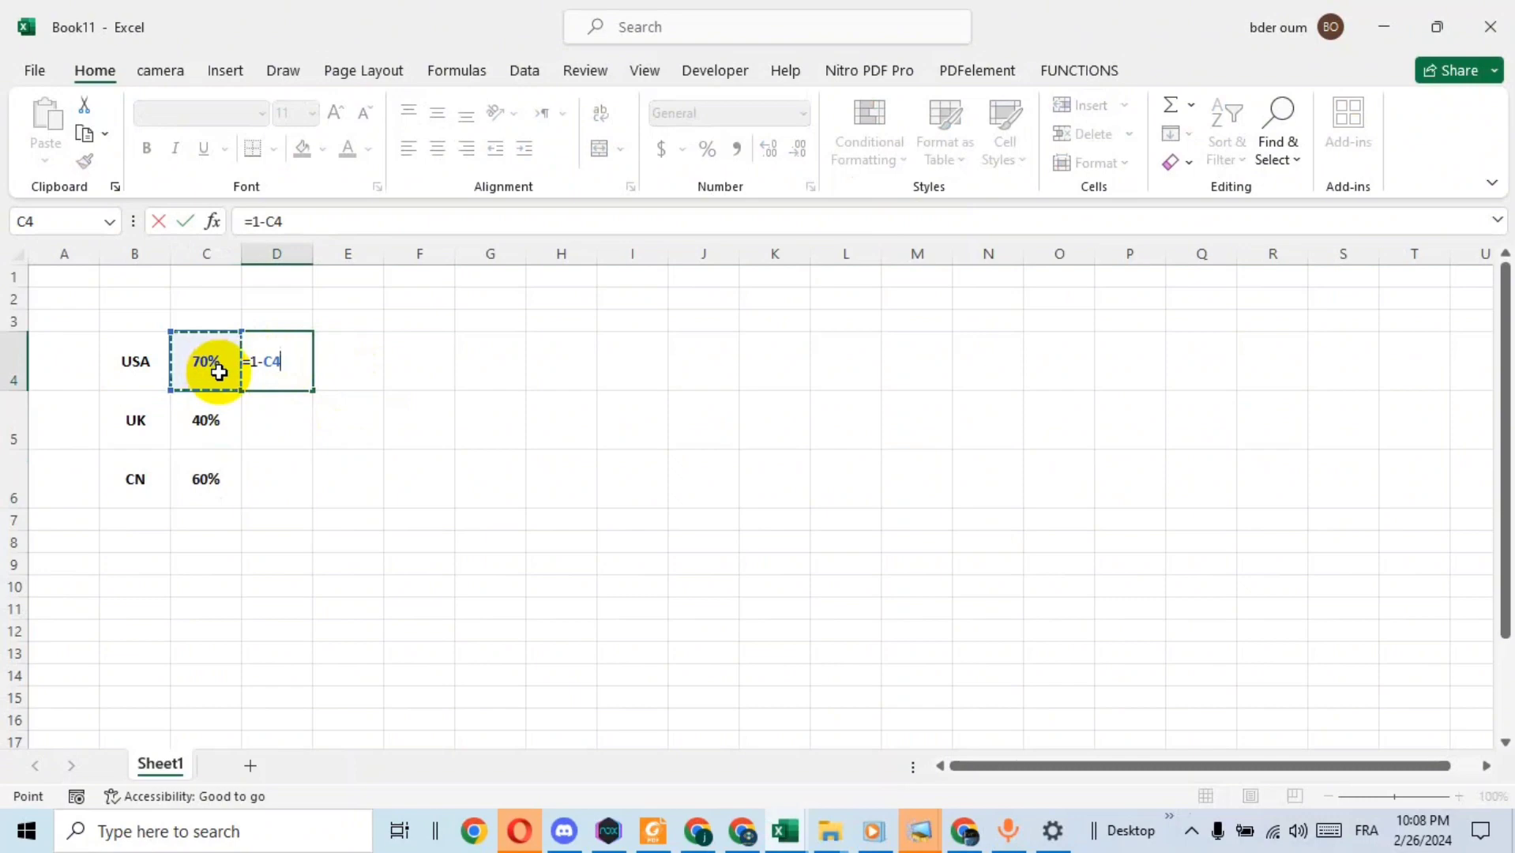
{"action": "key", "text": "Return"}
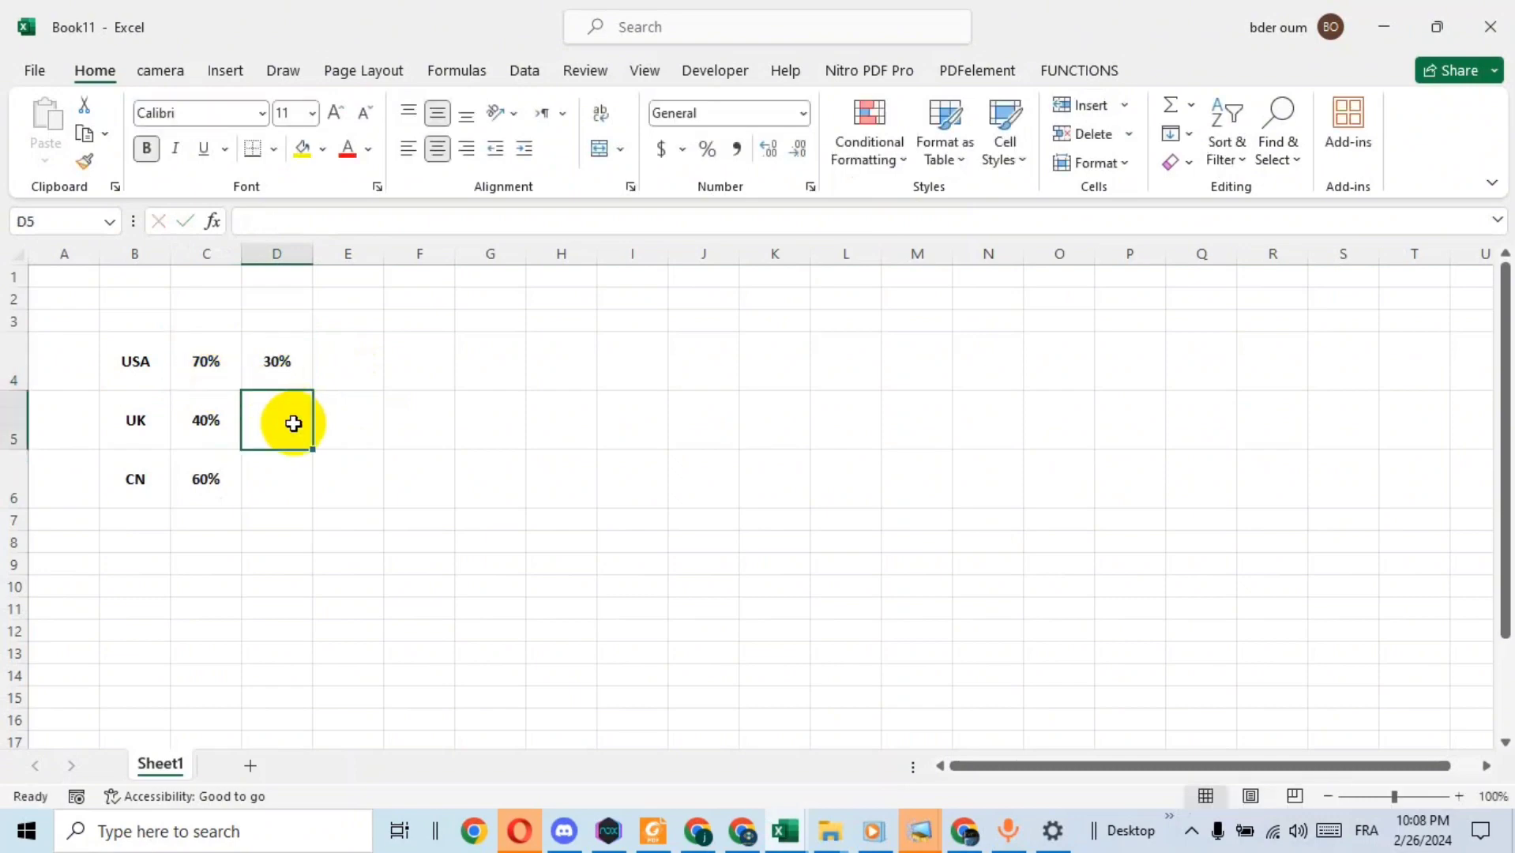
Step: Calculate the remaining percentage for UK in cell D5 with the formula =1-C5
{"action": "type", "text": "="}
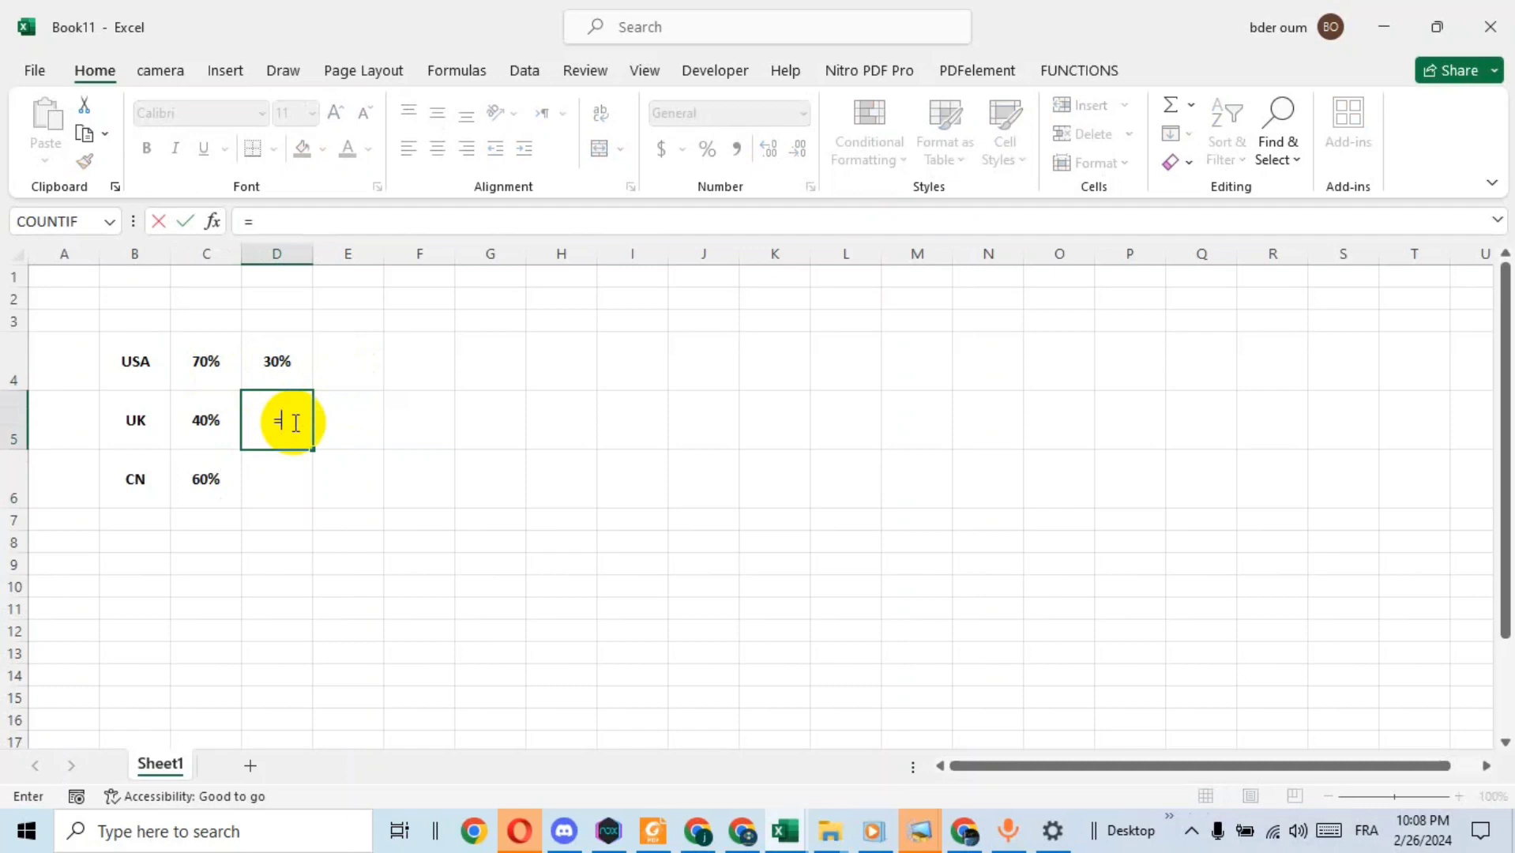
{"action": "type", "text": "1-"}
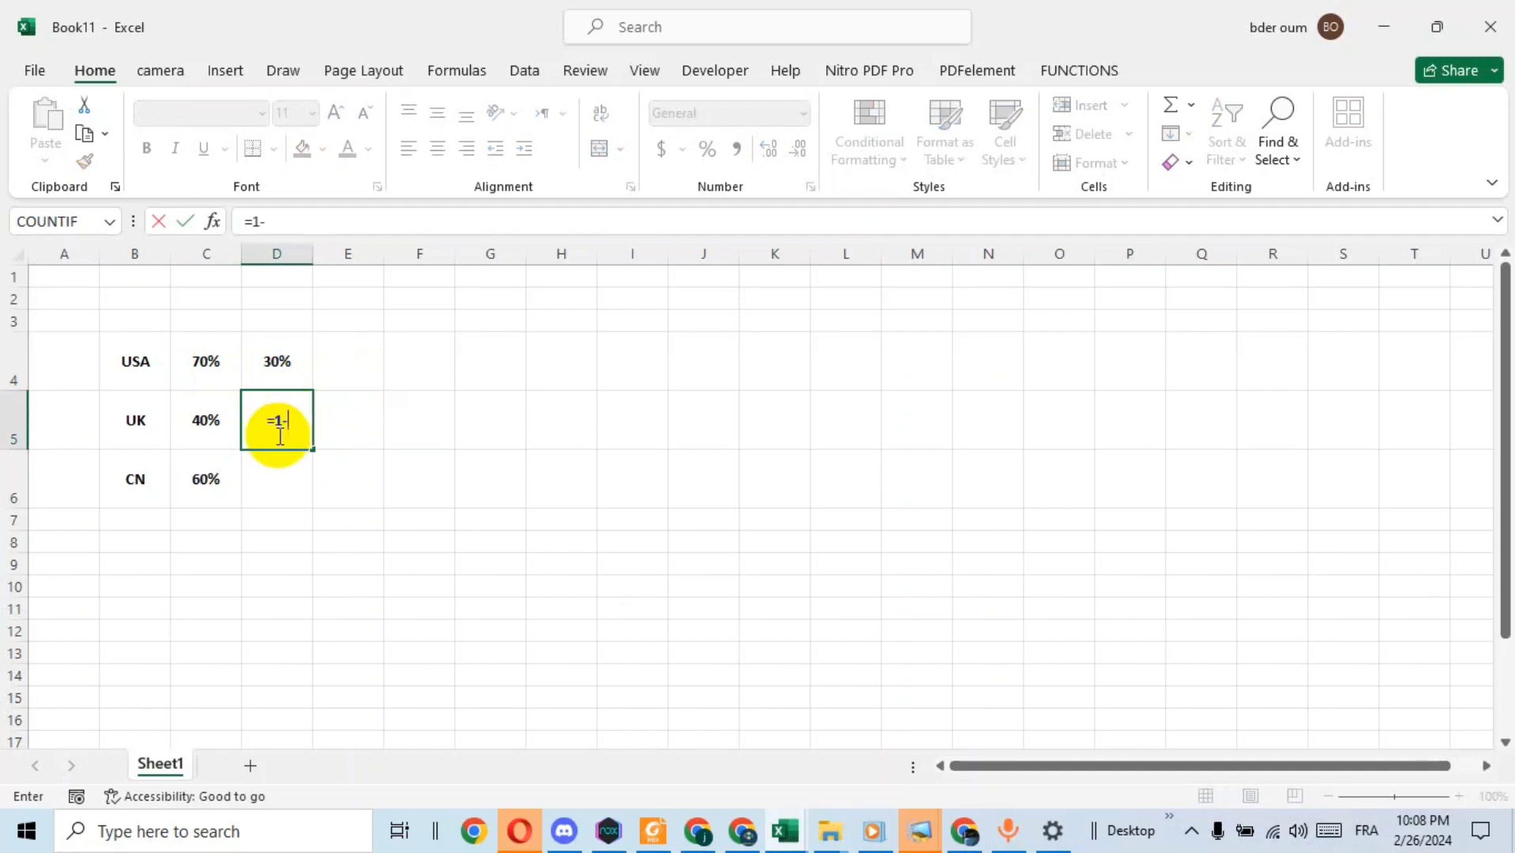
{"action": "left_click", "coordinate": [209, 418]}
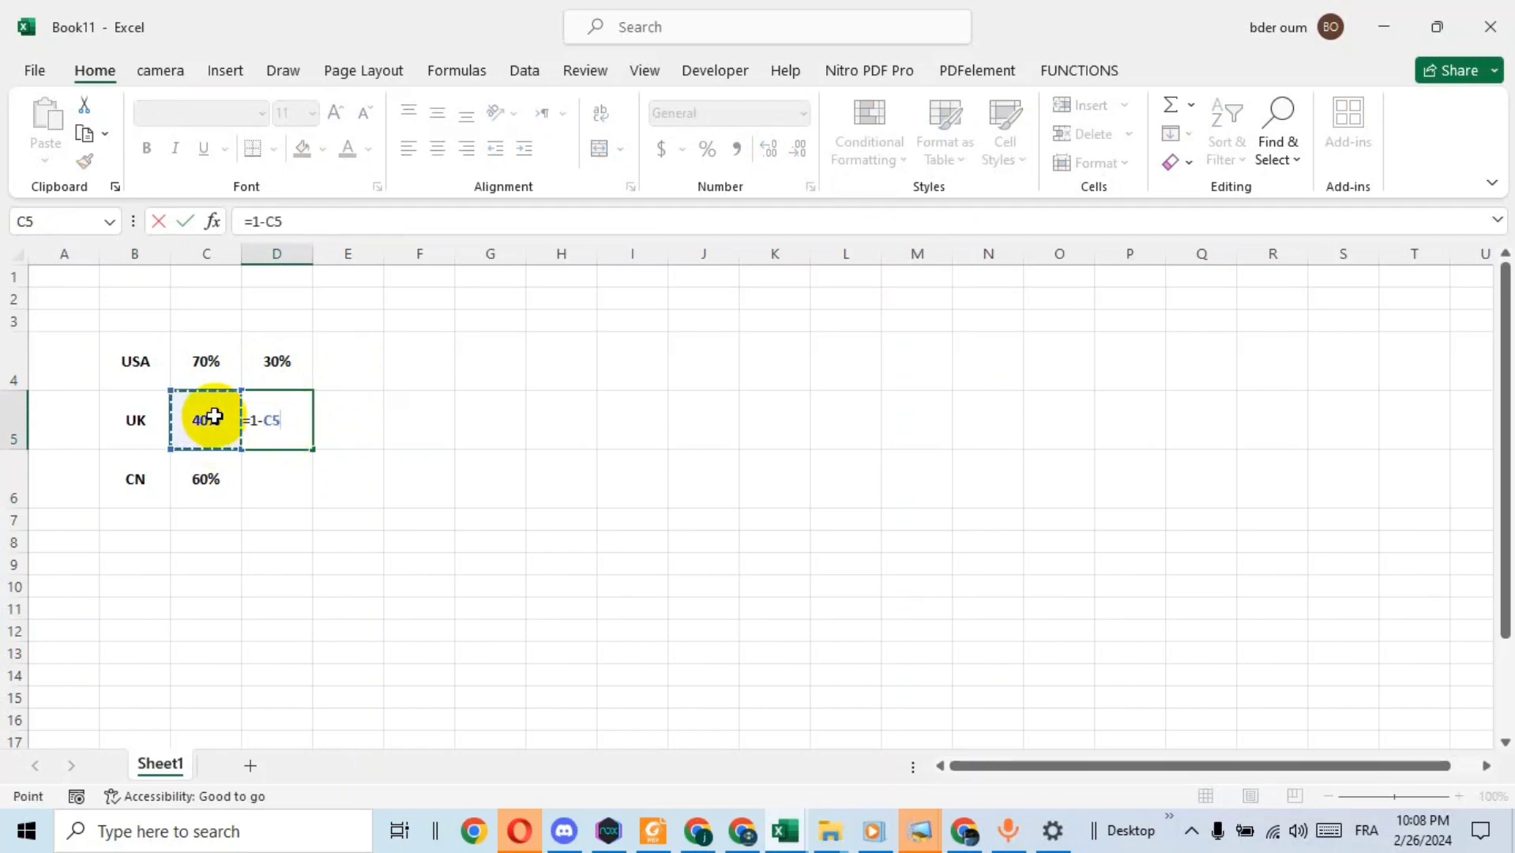
{"action": "key", "text": "Return"}
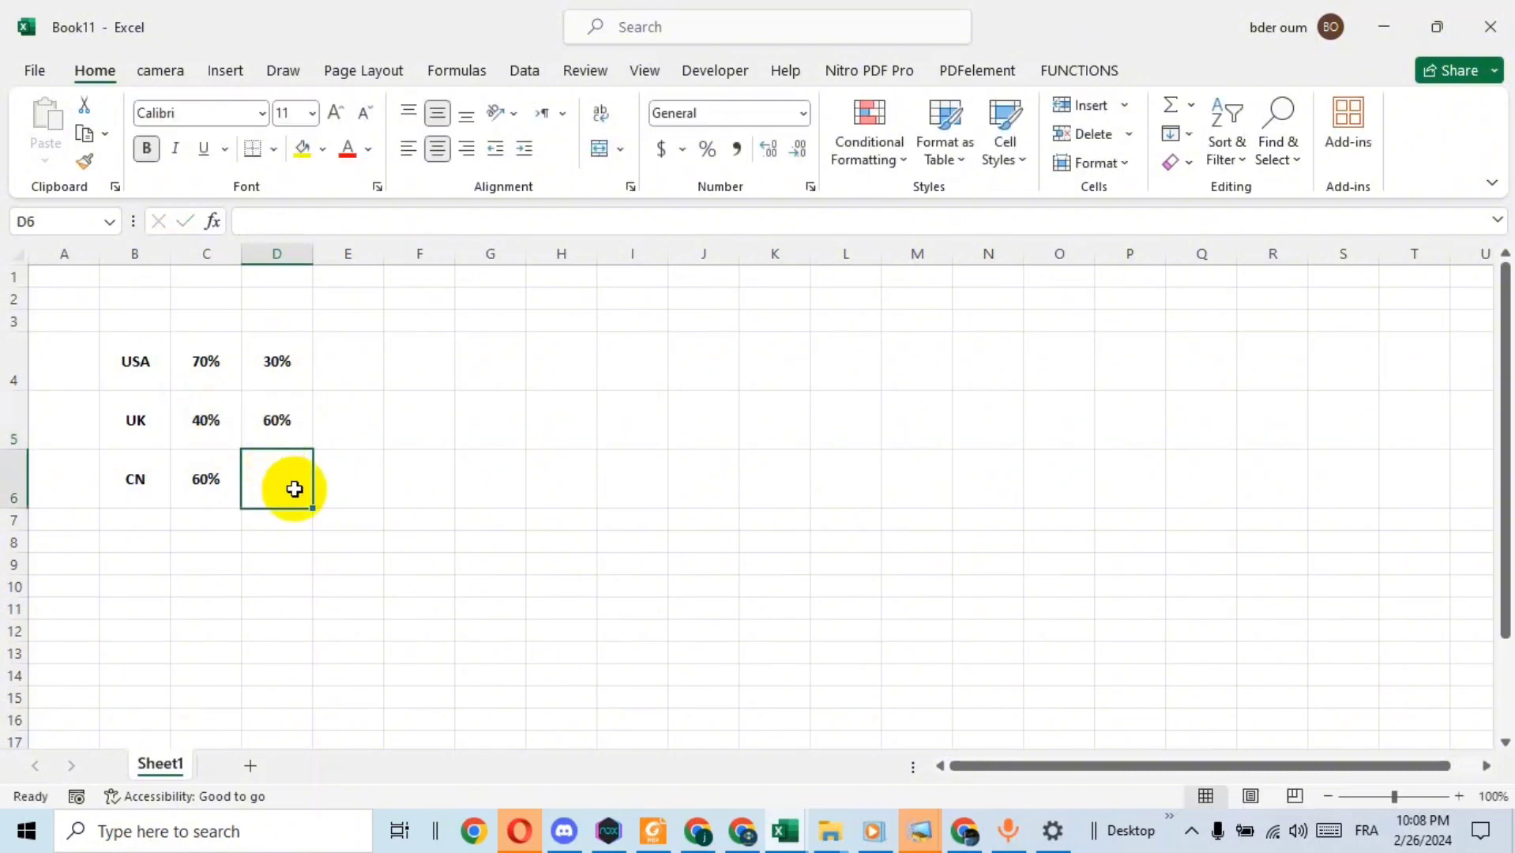
Step: Calculate the remaining percentage for CN in cell D6 with the formula =1-C6
{"action": "type", "text": "=1-"}
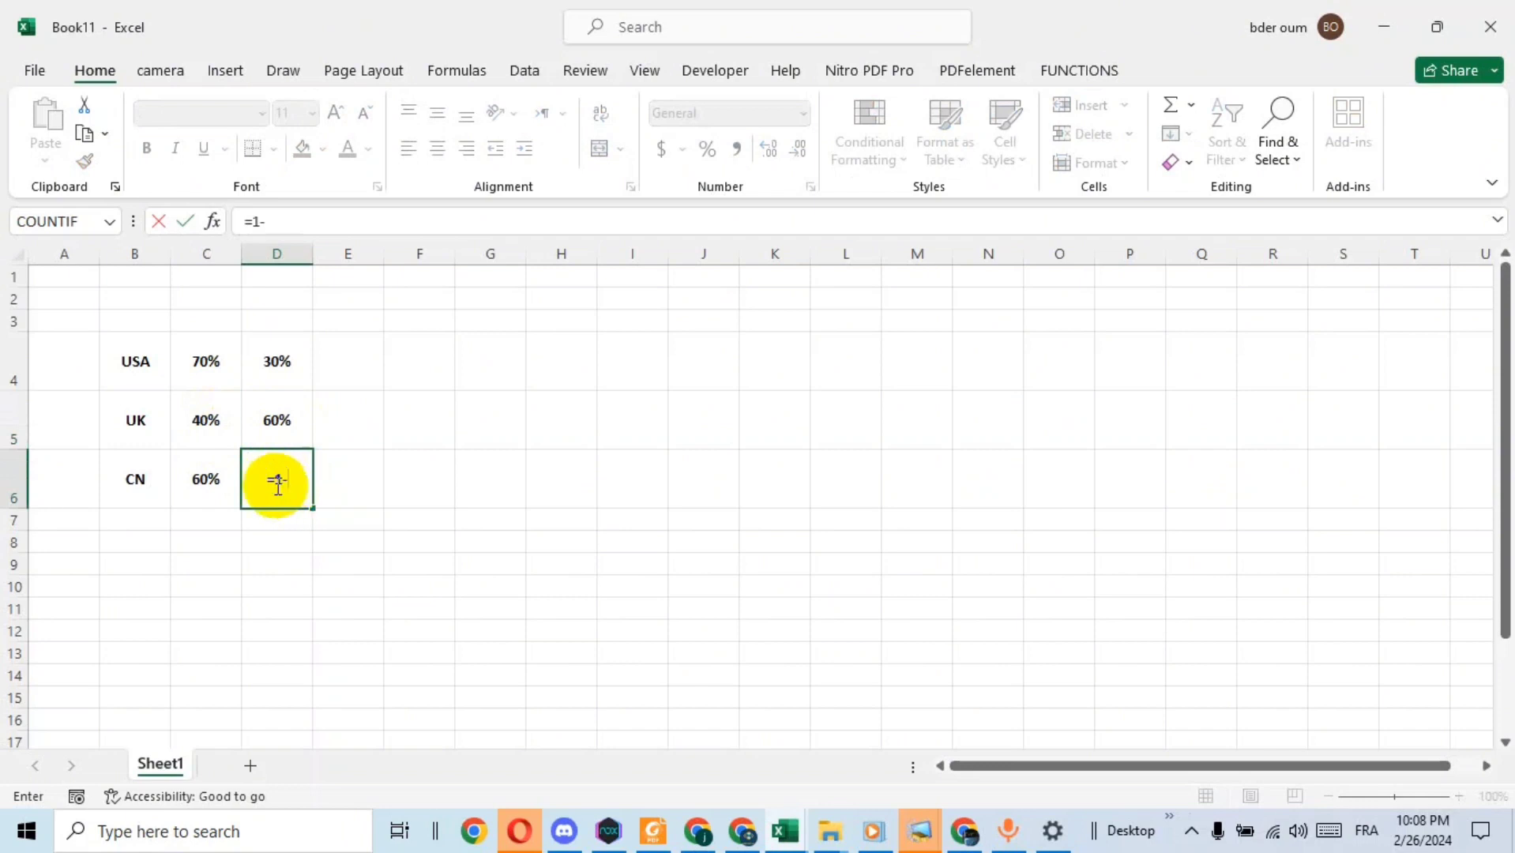
{"action": "left_click", "coordinate": [206, 478]}
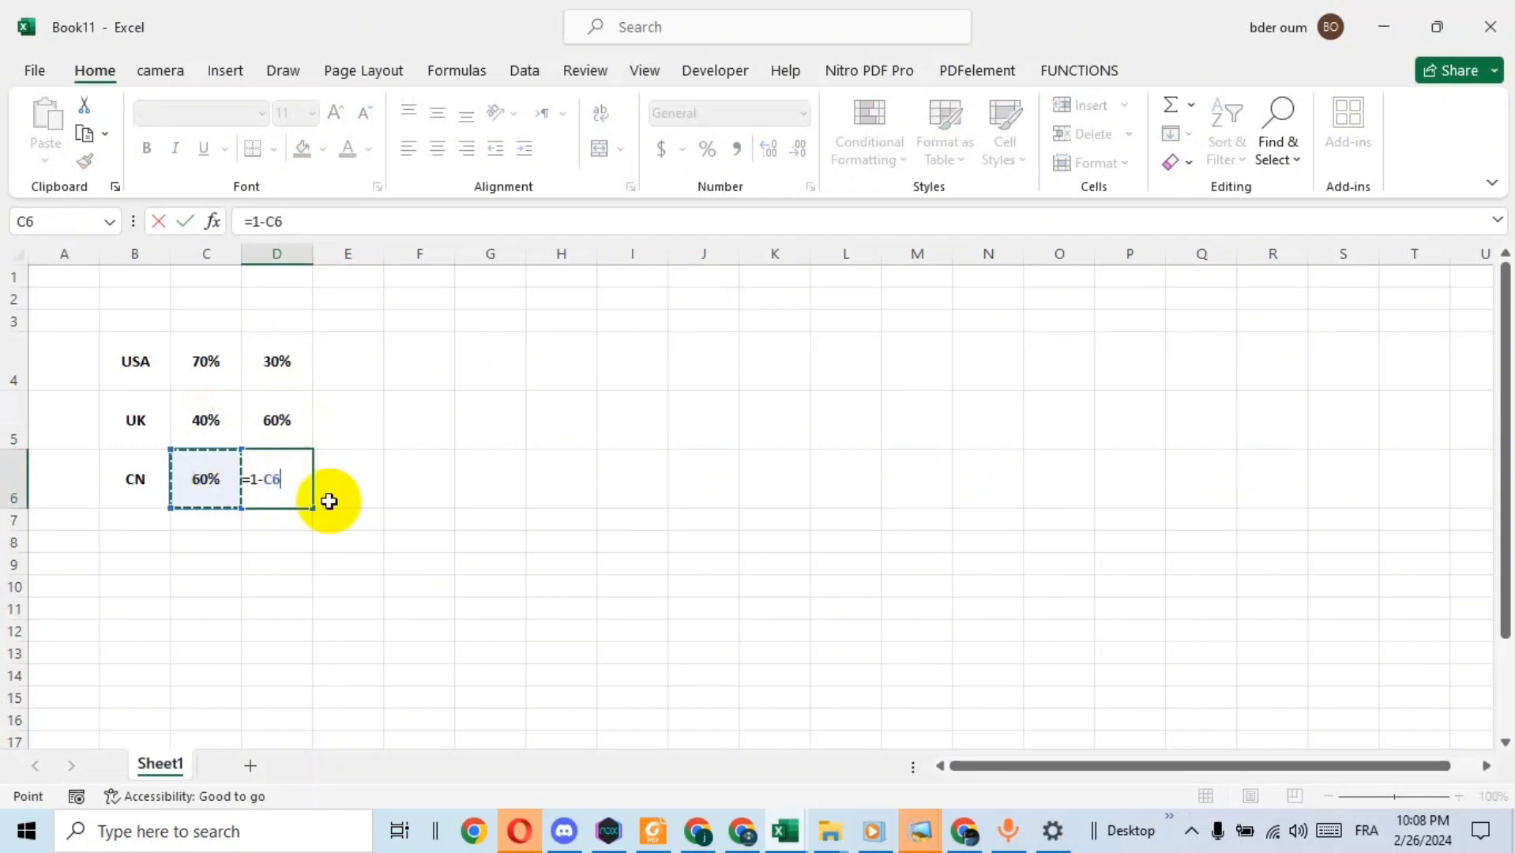
{"action": "key", "text": "Return"}
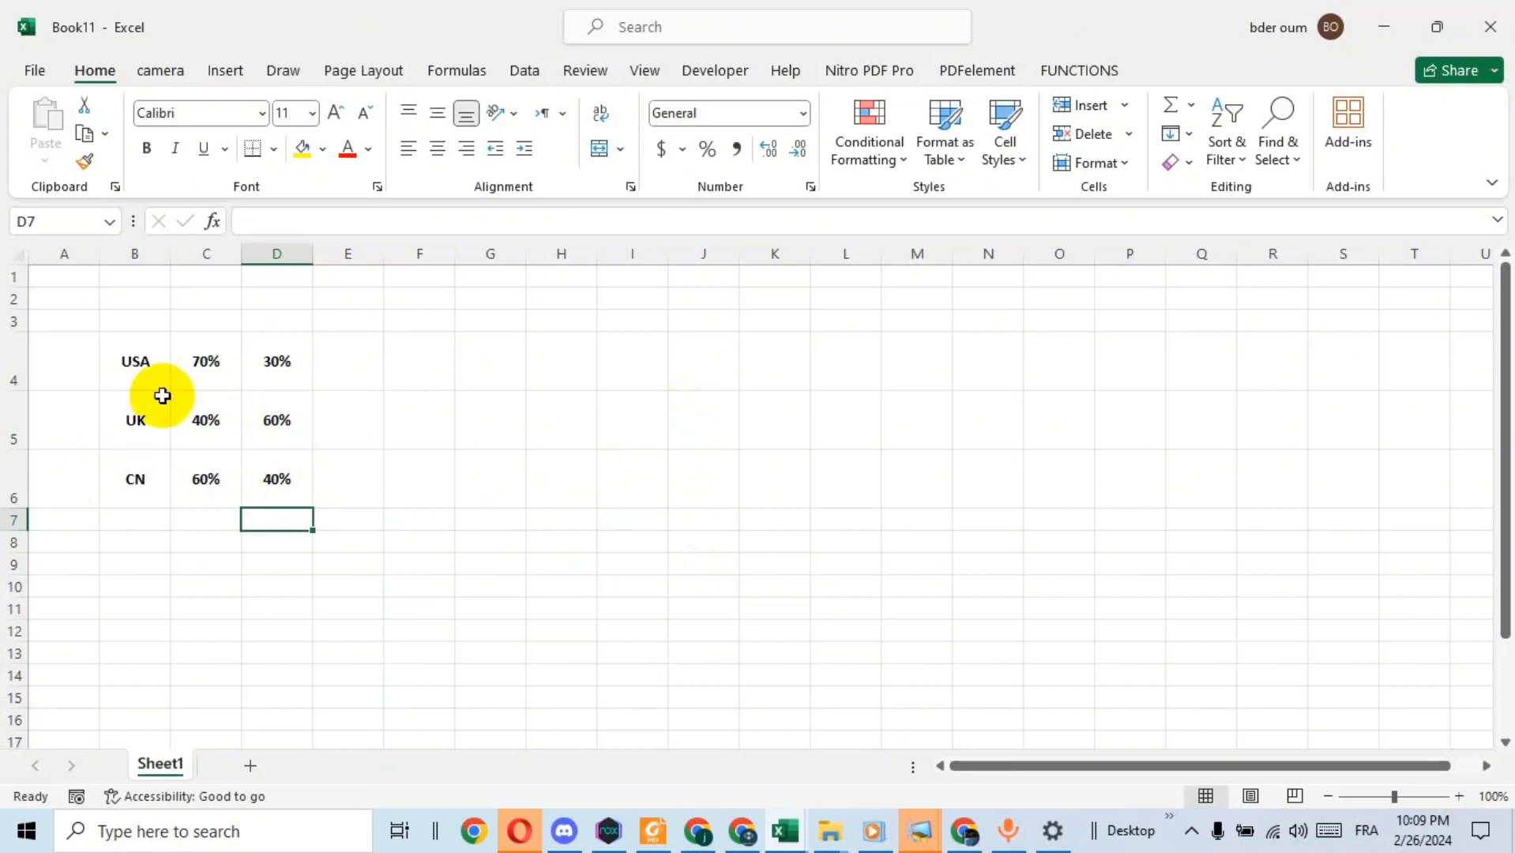
Step: Insert a 3-D stacked column chart based on the data in B4:D6
{"action": "left_click_drag", "start_coordinate": [128, 362], "coordinate": [274, 479]}
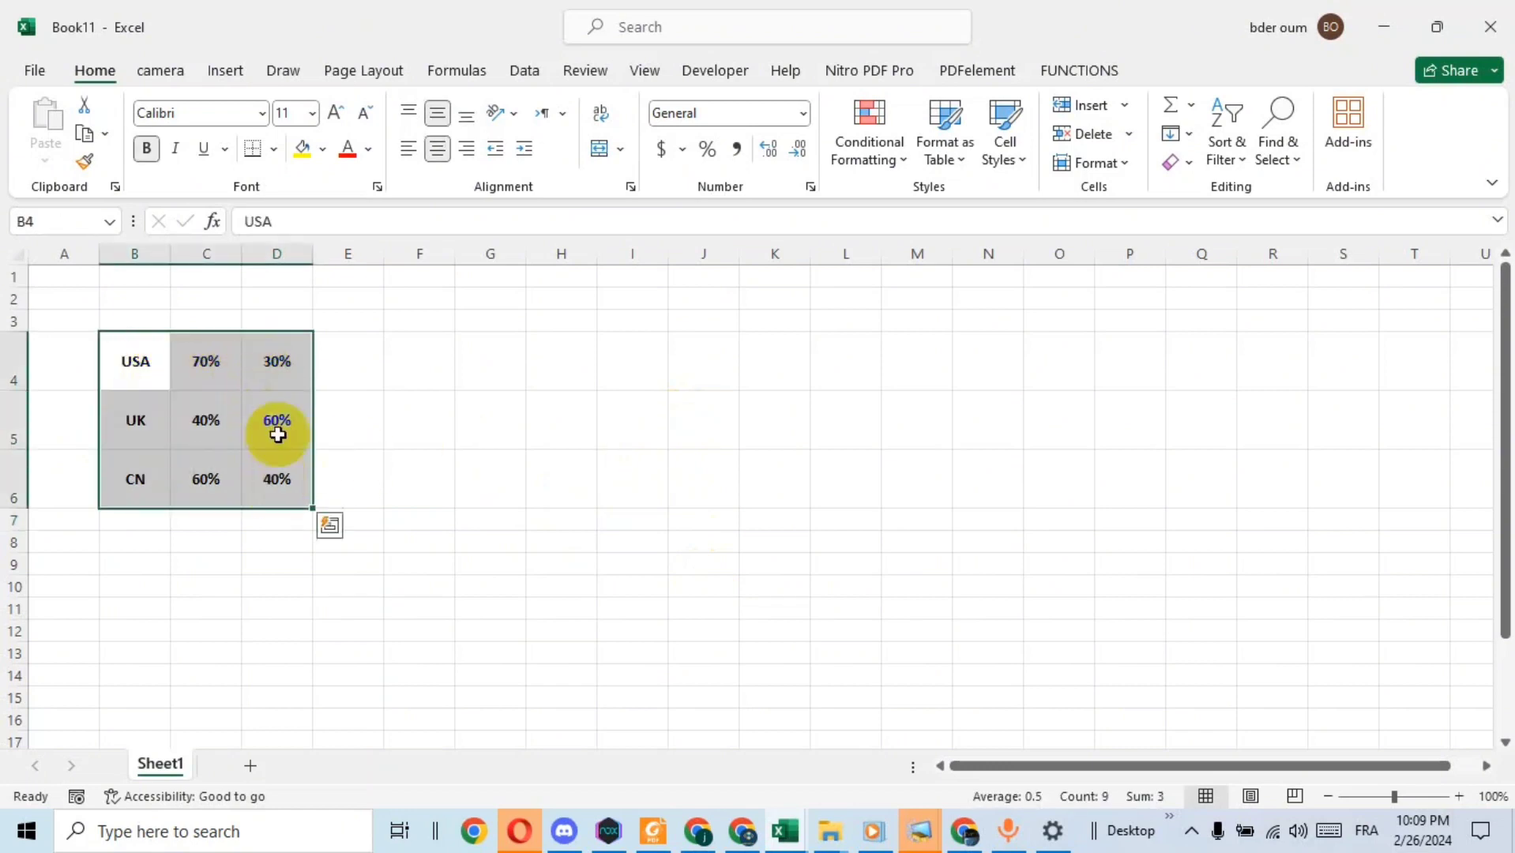
{"action": "left_click", "coordinate": [226, 69]}
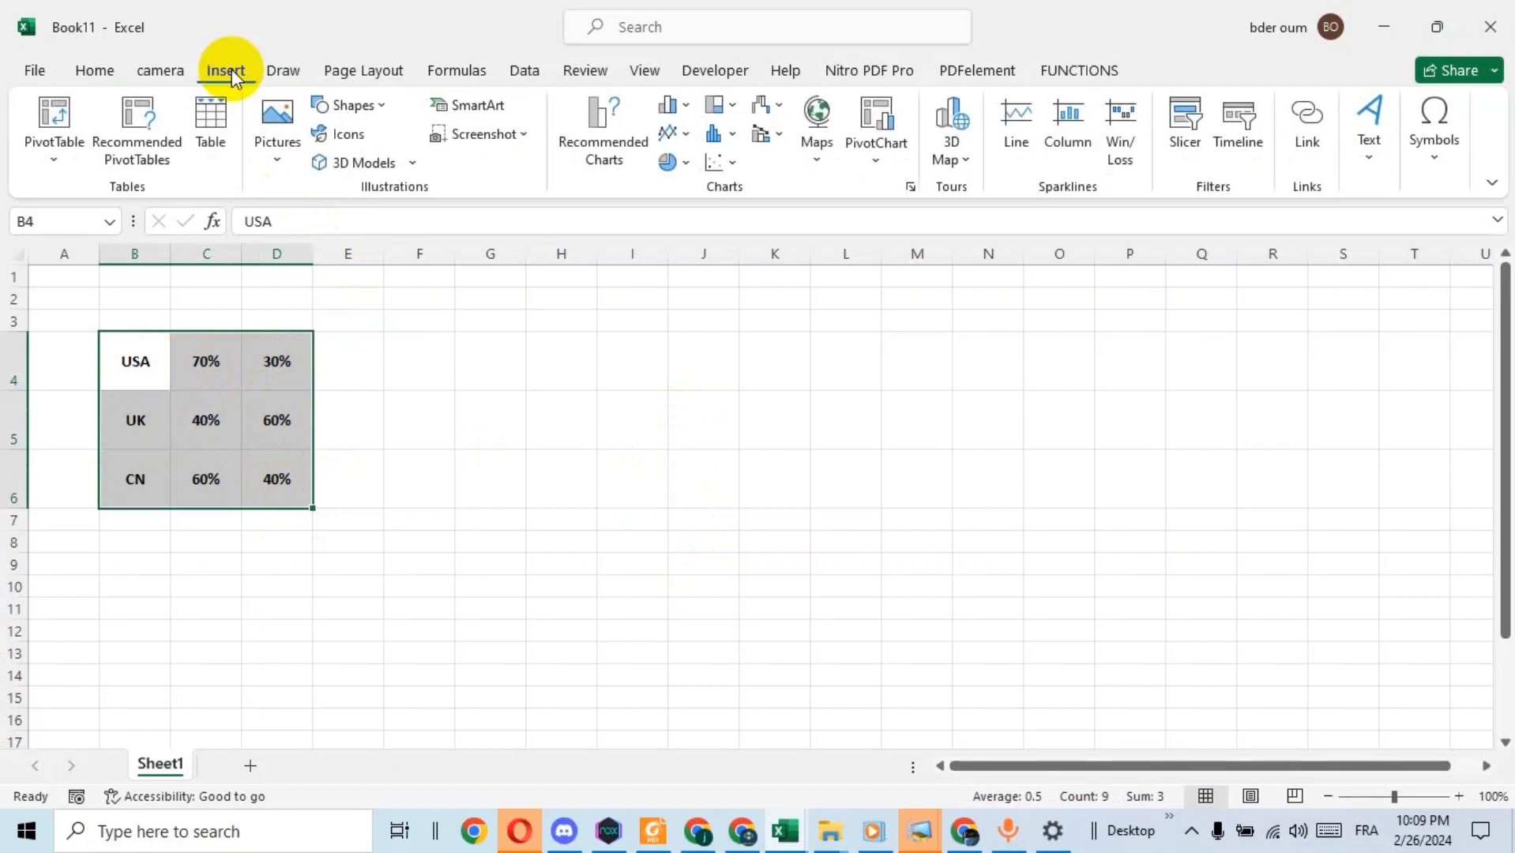
{"action": "left_click", "coordinate": [681, 106]}
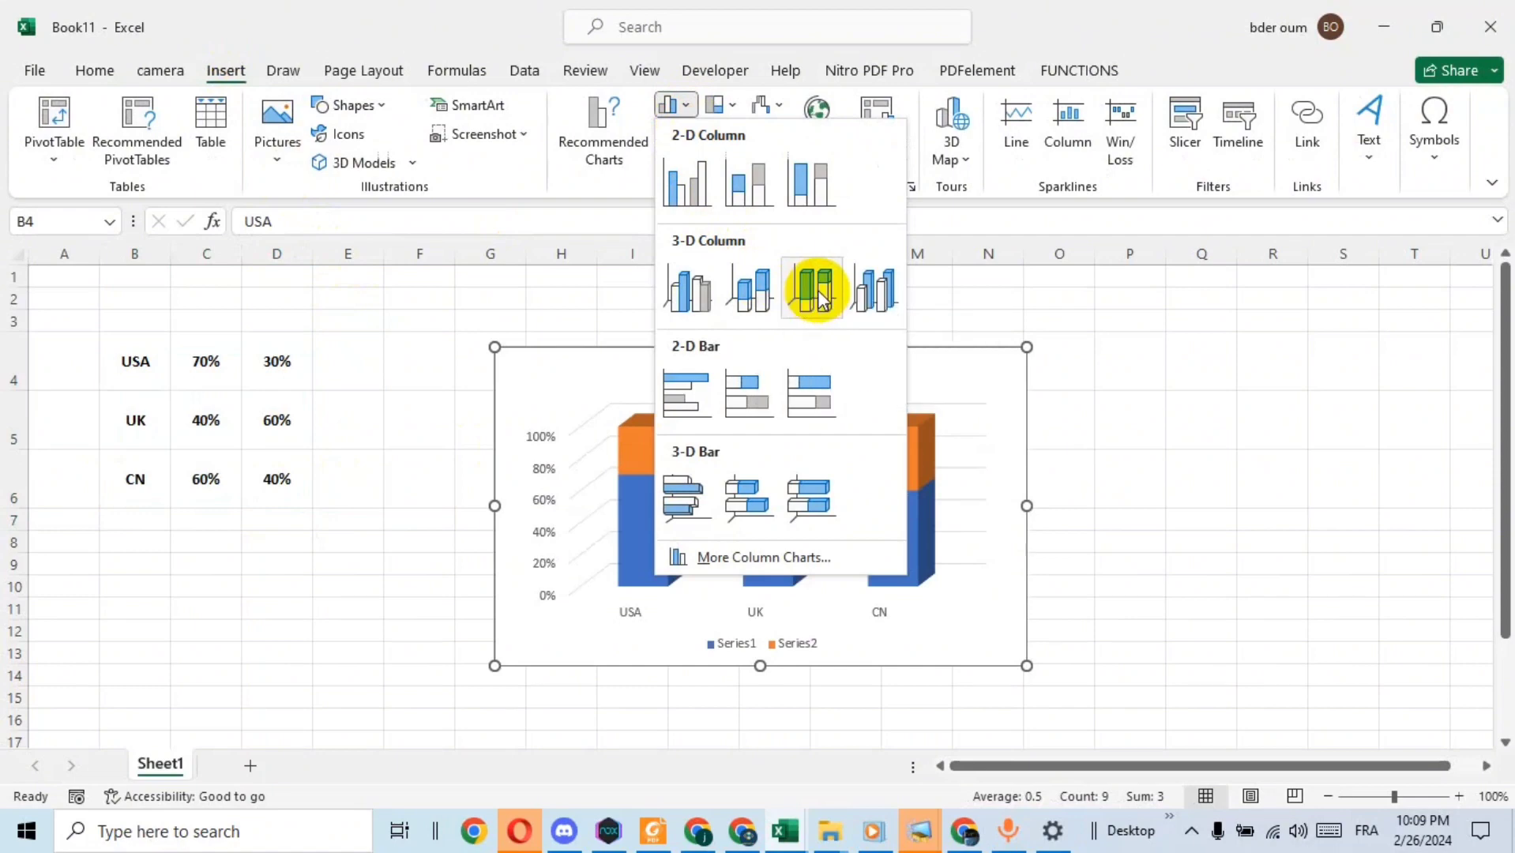
{"action": "left_click", "coordinate": [763, 295]}
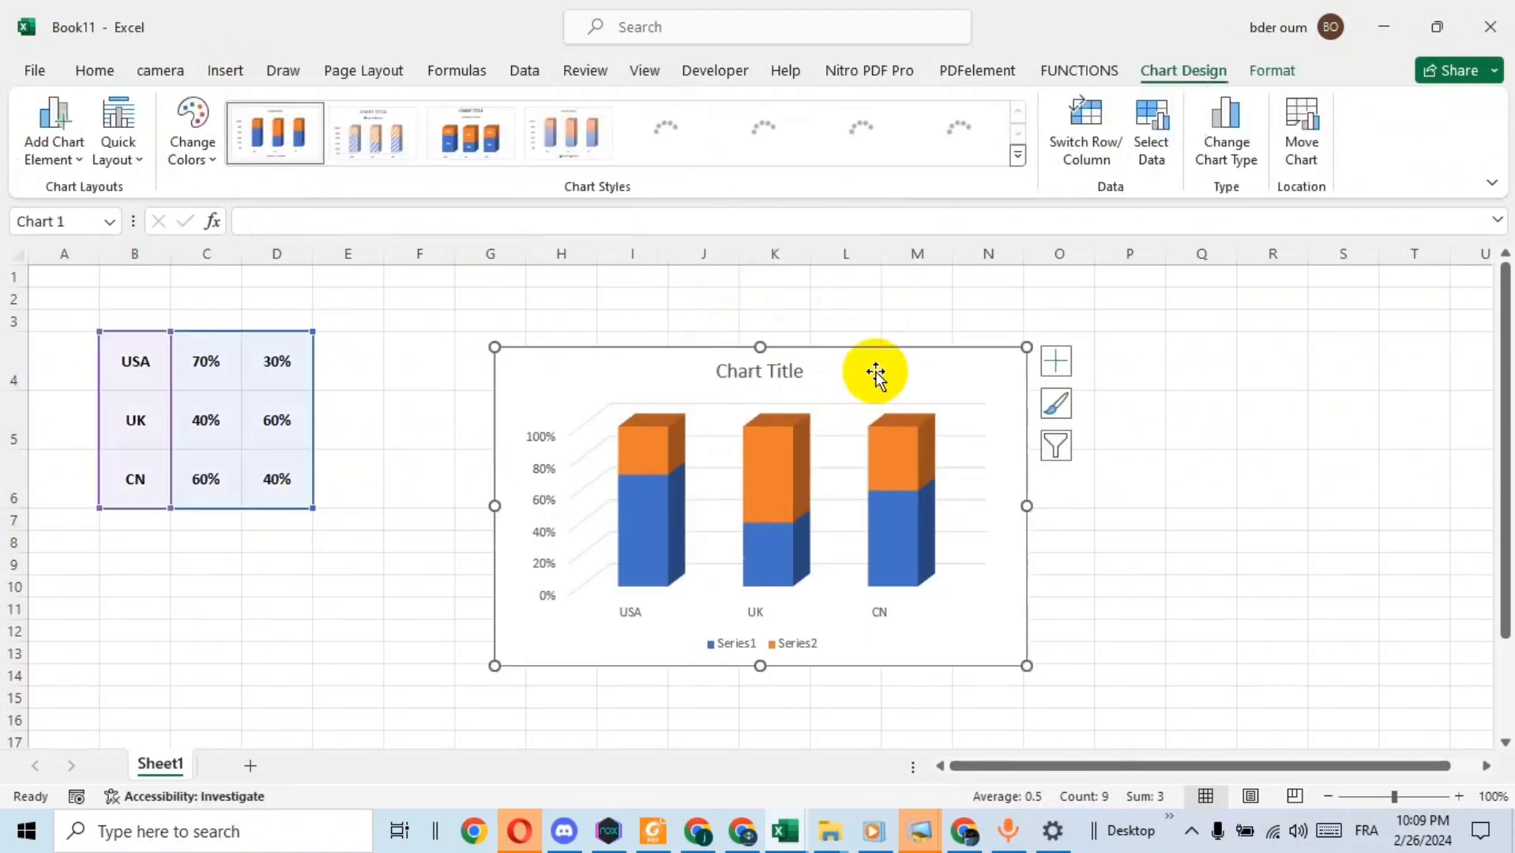
Step: Remove the gridlines, legend, chart title and axes from the column chart
{"action": "left_click", "coordinate": [1056, 362]}
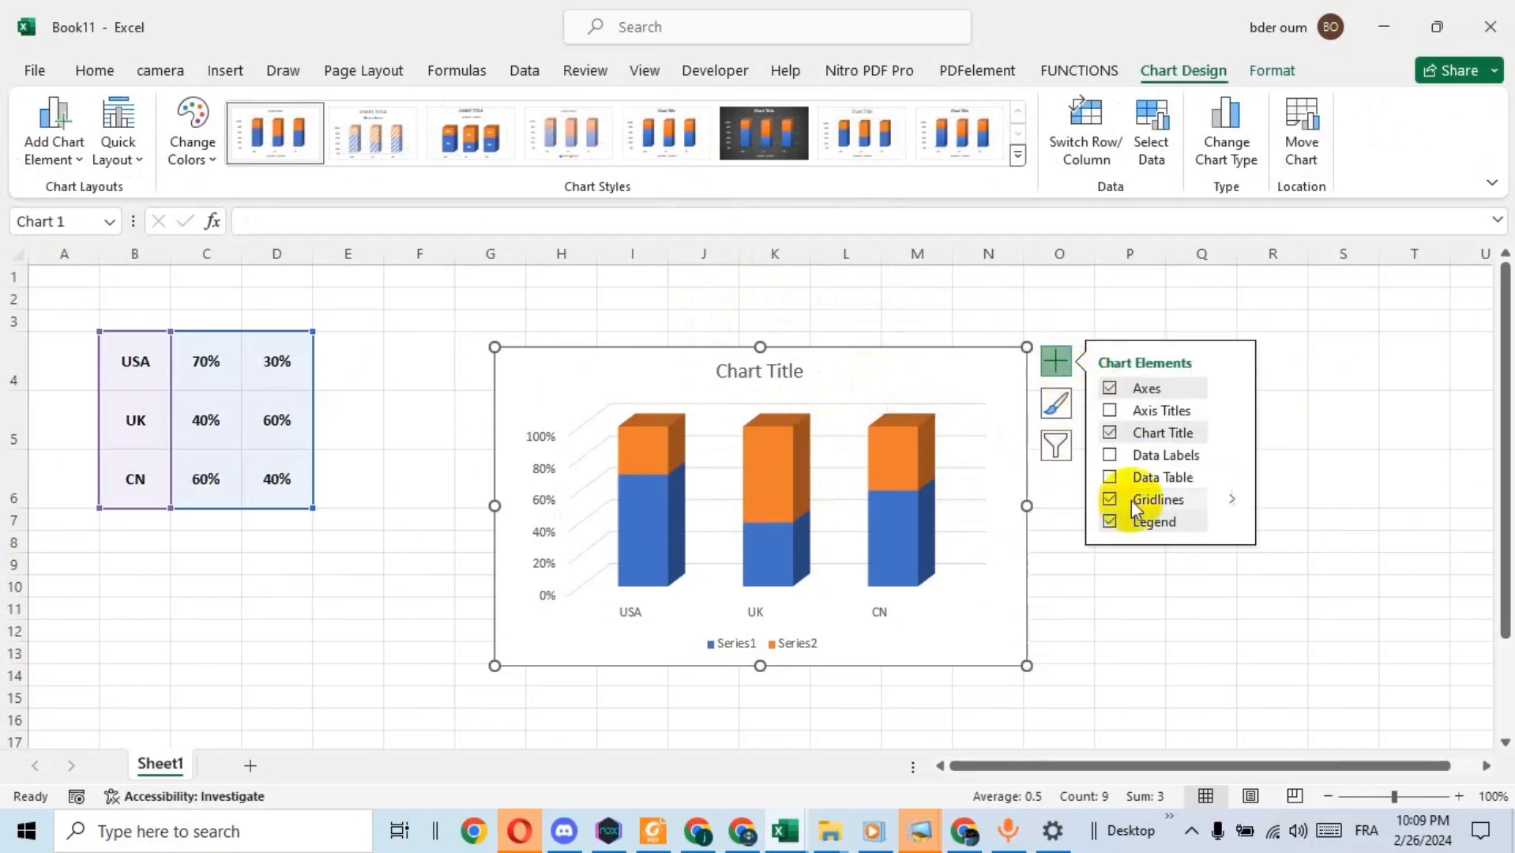
{"action": "left_click", "coordinate": [1111, 500]}
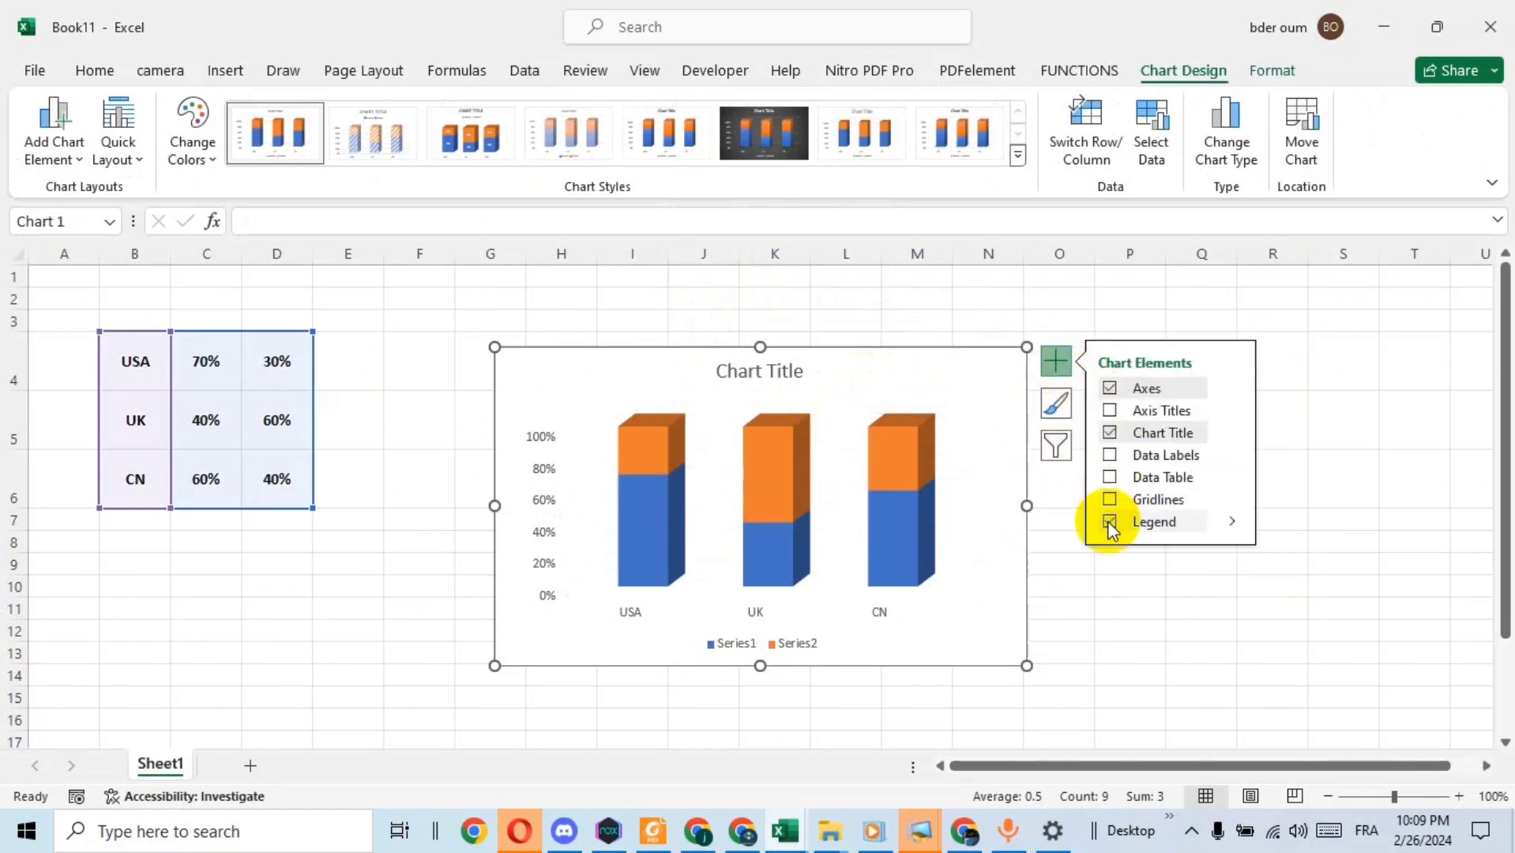
{"action": "left_click", "coordinate": [1109, 521]}
{"action": "left_click", "coordinate": [1109, 433]}
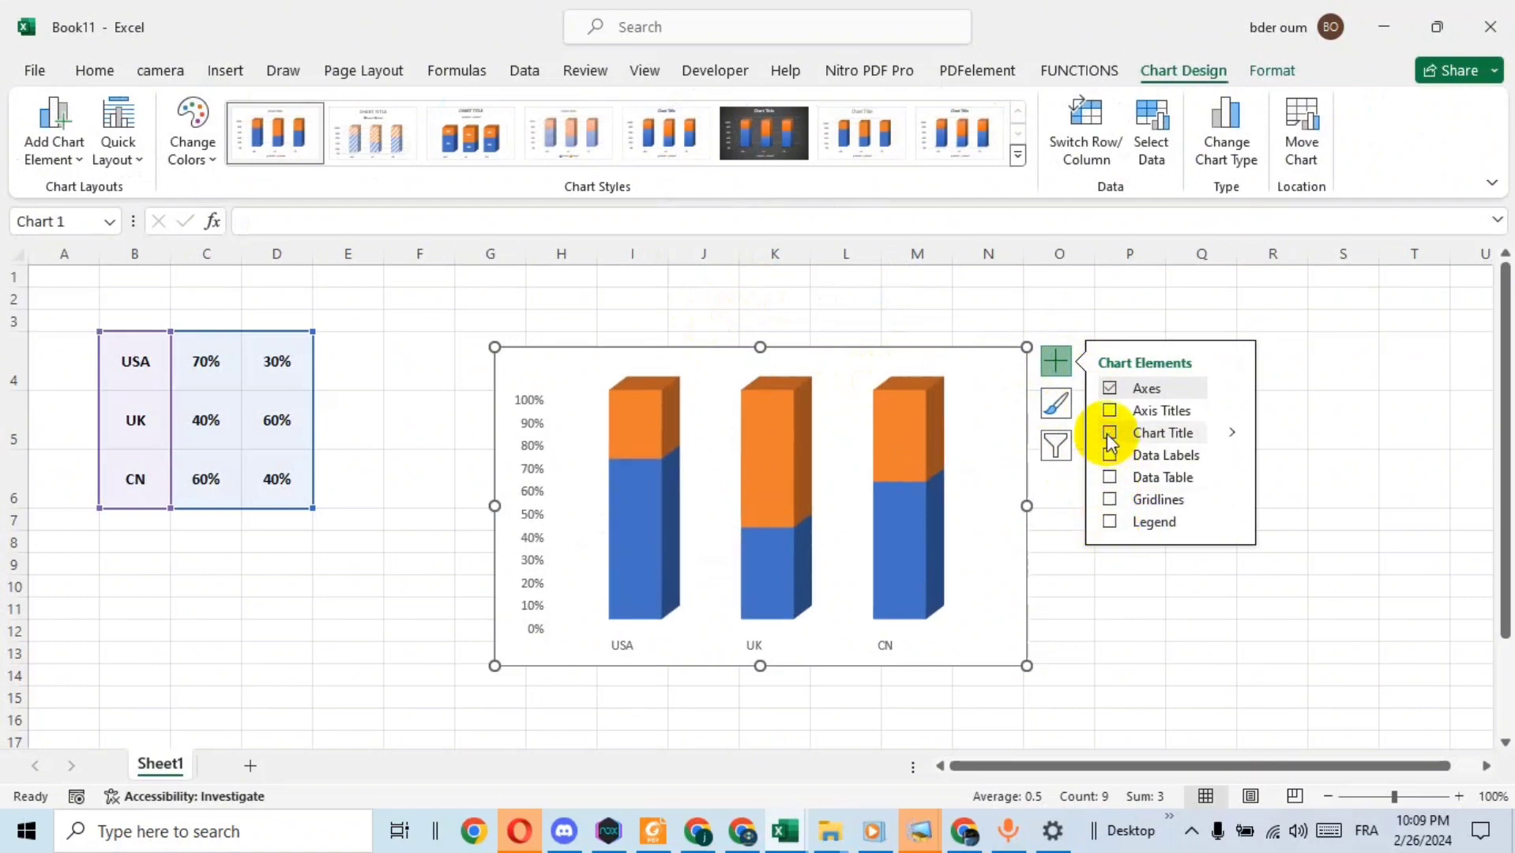
{"action": "left_click", "coordinate": [1109, 389]}
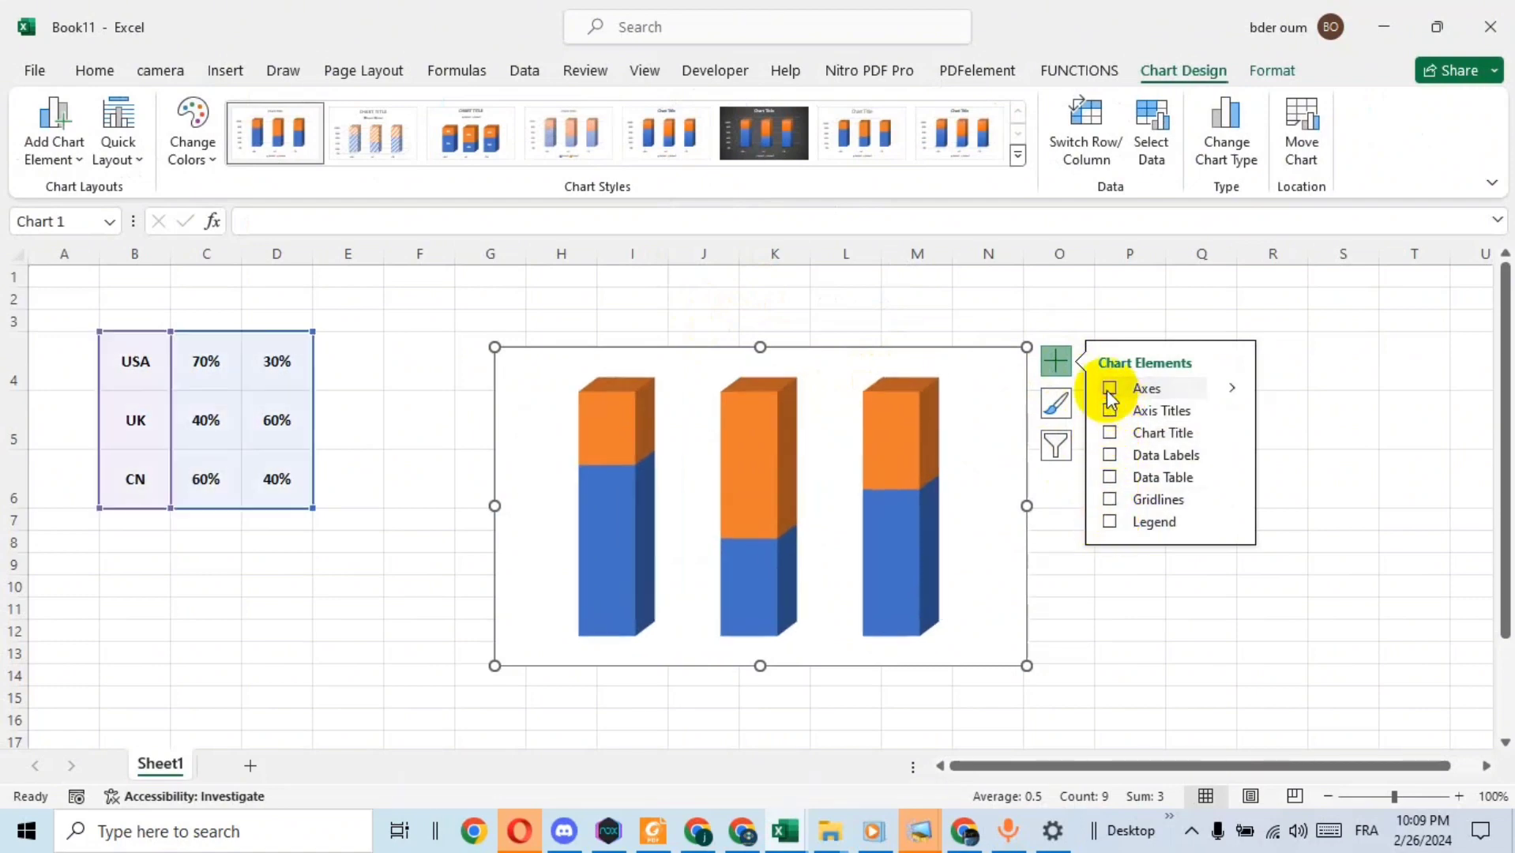
{"action": "left_click", "coordinate": [1125, 605]}
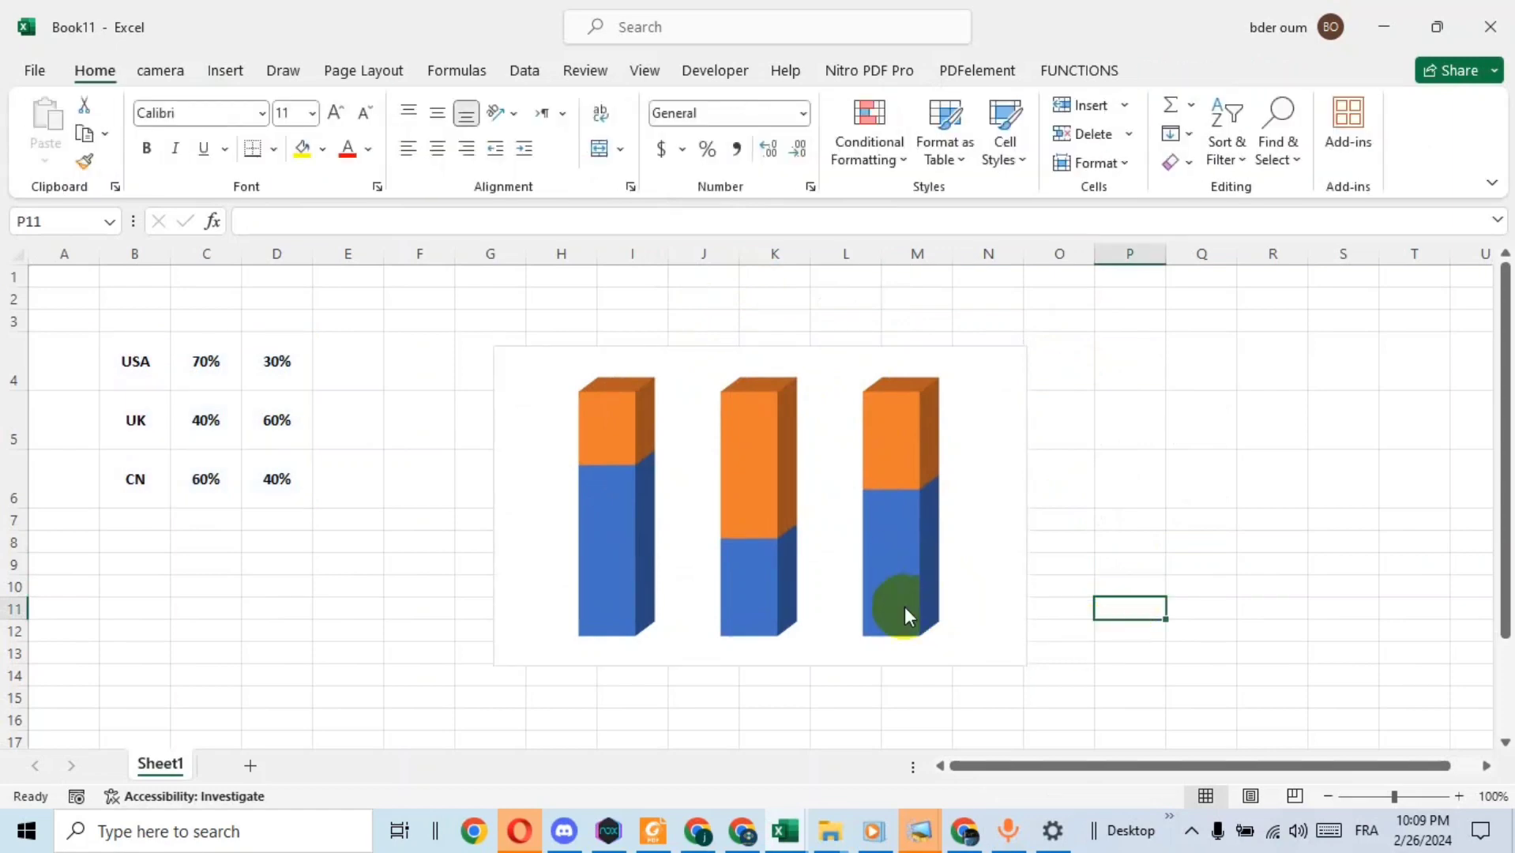
Step: Change the column shape of the chart's lower blue series to Cylinder
{"action": "right_click", "coordinate": [905, 577]}
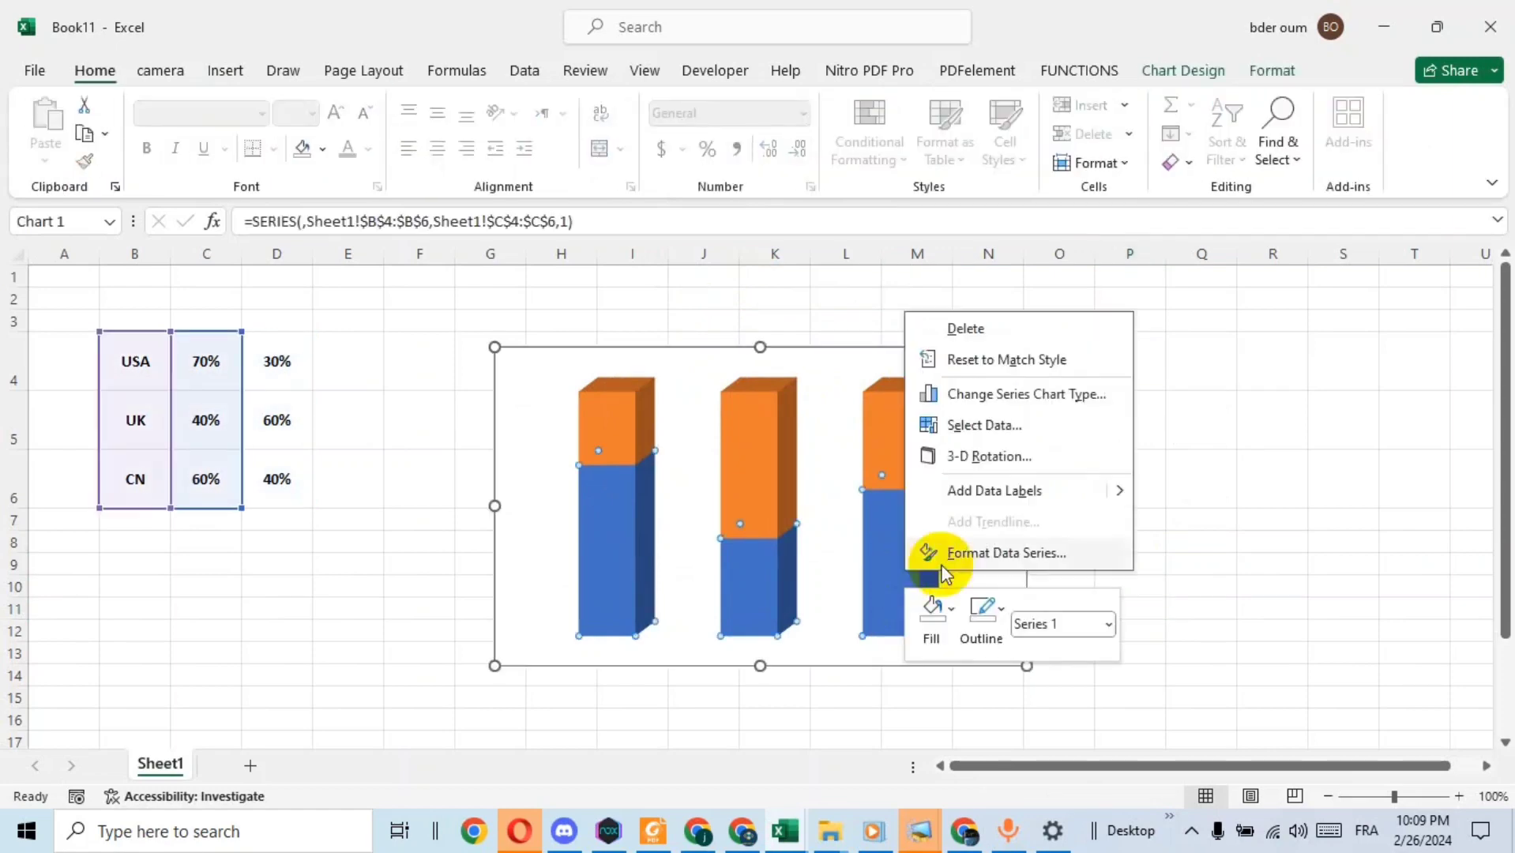
{"action": "left_click", "coordinate": [1014, 556]}
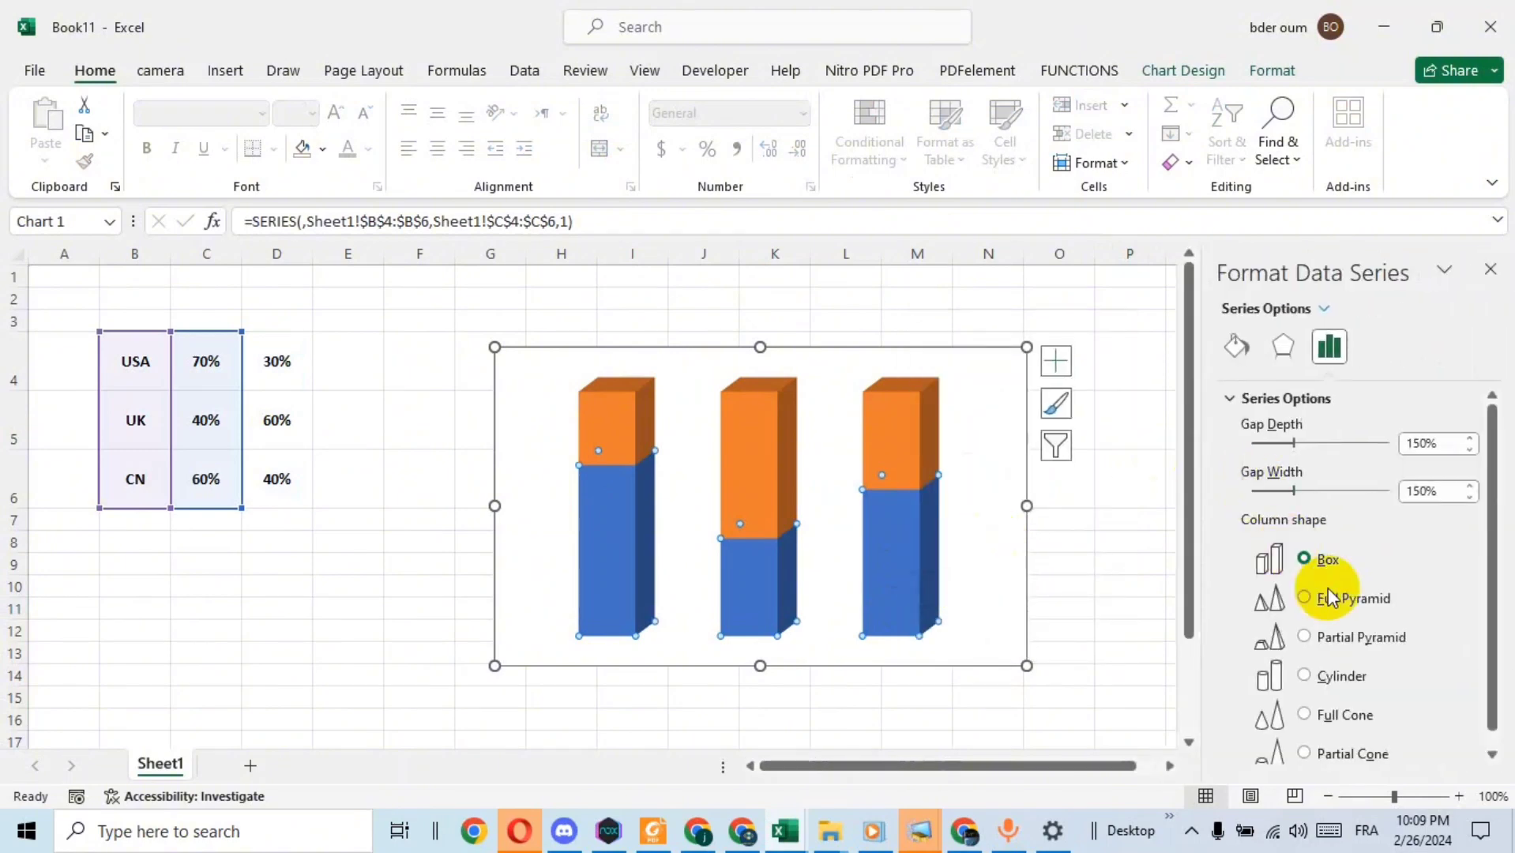
{"action": "left_click", "coordinate": [1305, 678]}
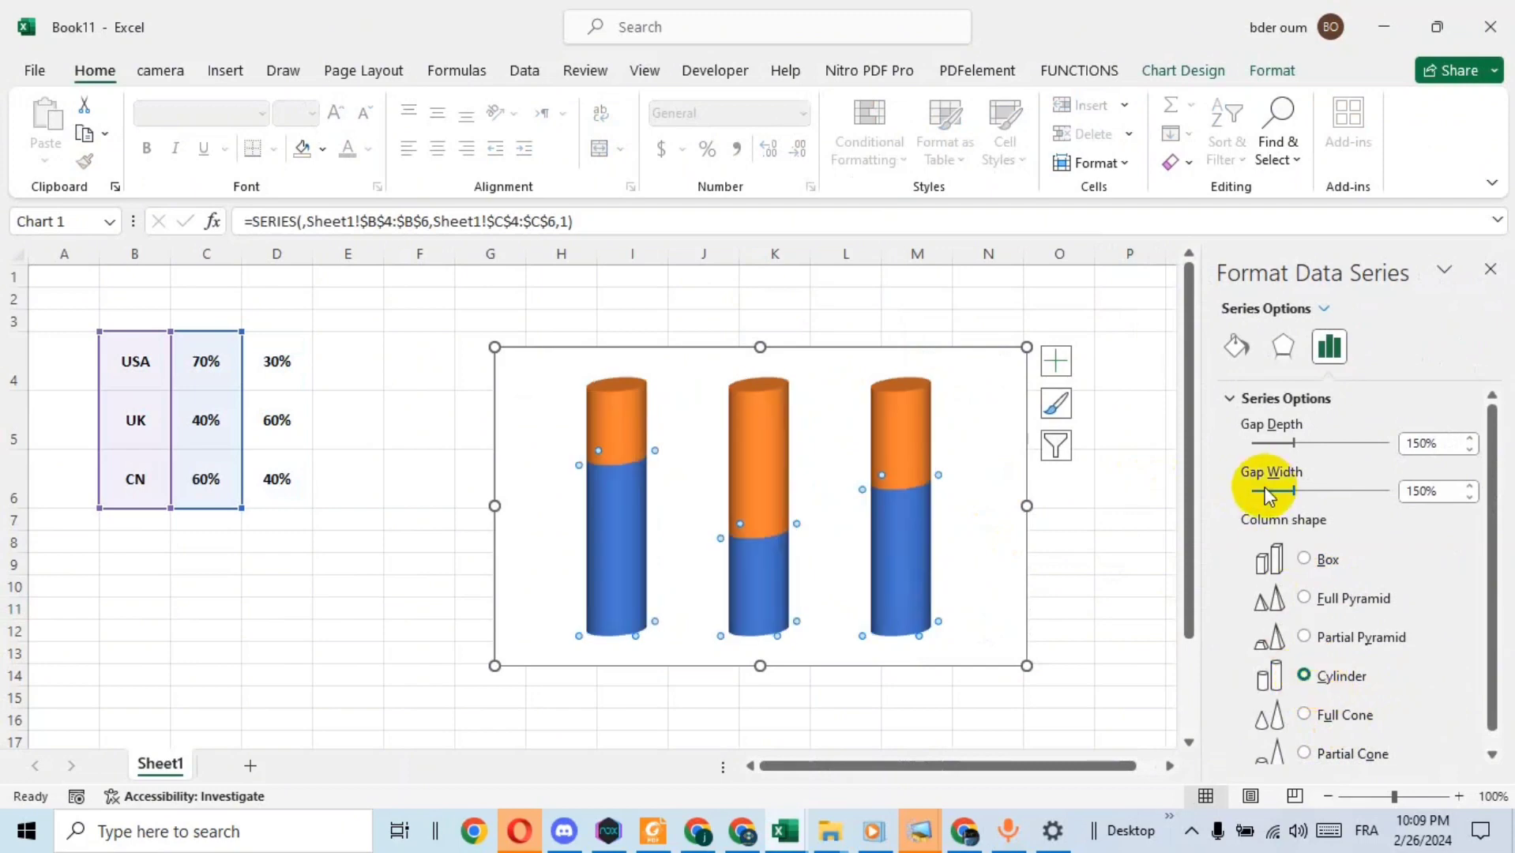
Step: Set the cylinder series' gap depth to 32% and its gap width to 102%
{"action": "mouse_move", "coordinate": [1293, 442]}
{"action": "left_mouse_down"}
{"action": "mouse_move", "coordinate": [1316, 447]}
{"action": "mouse_move", "coordinate": [1279, 445]}
{"action": "left_mouse_up"}
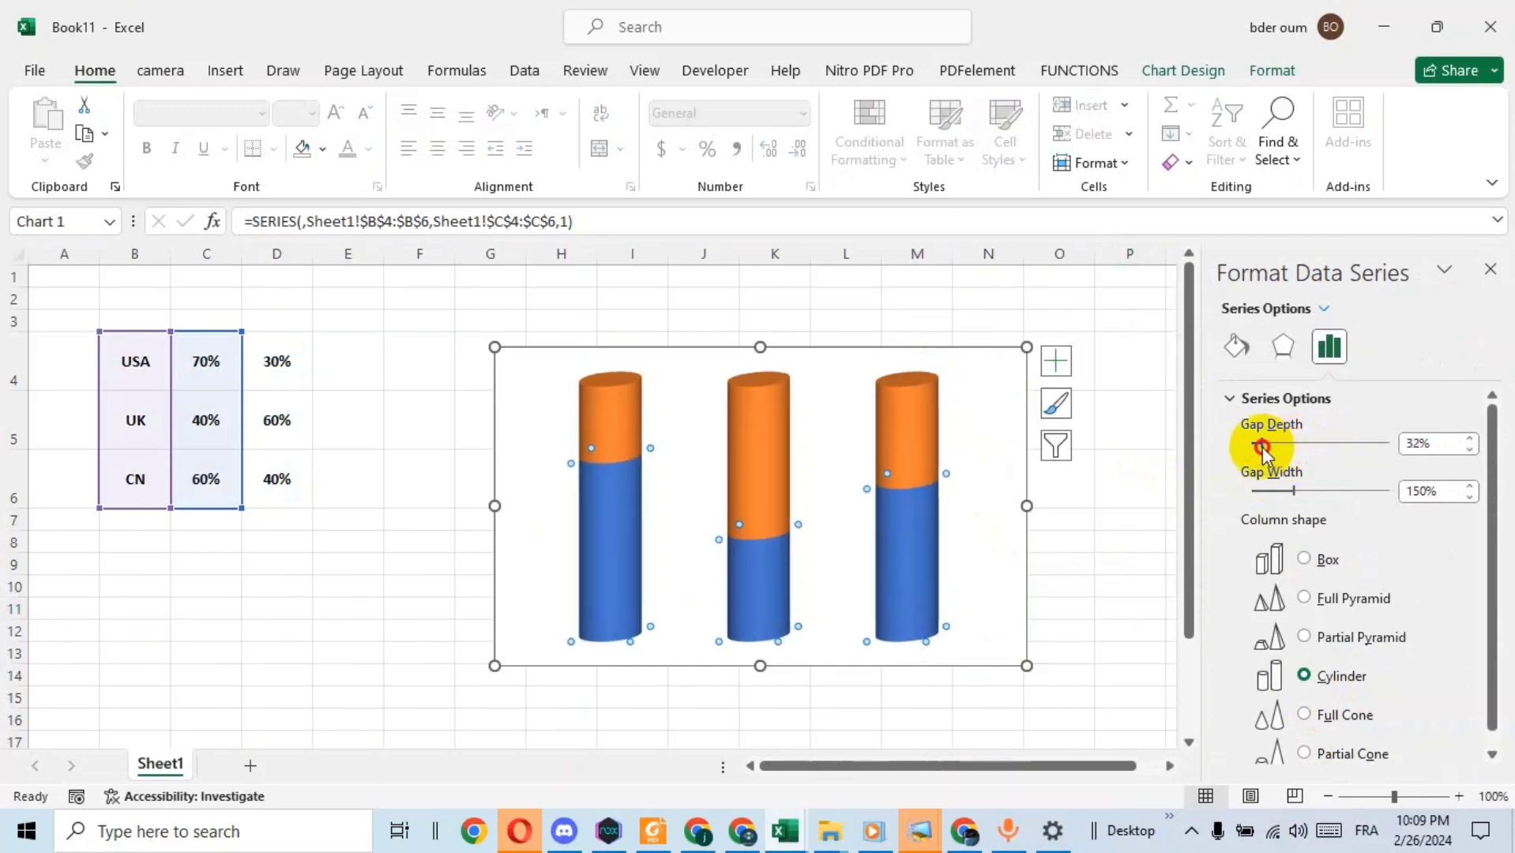
{"action": "left_click_drag", "start_coordinate": [1262, 446], "coordinate": [1262, 447]}
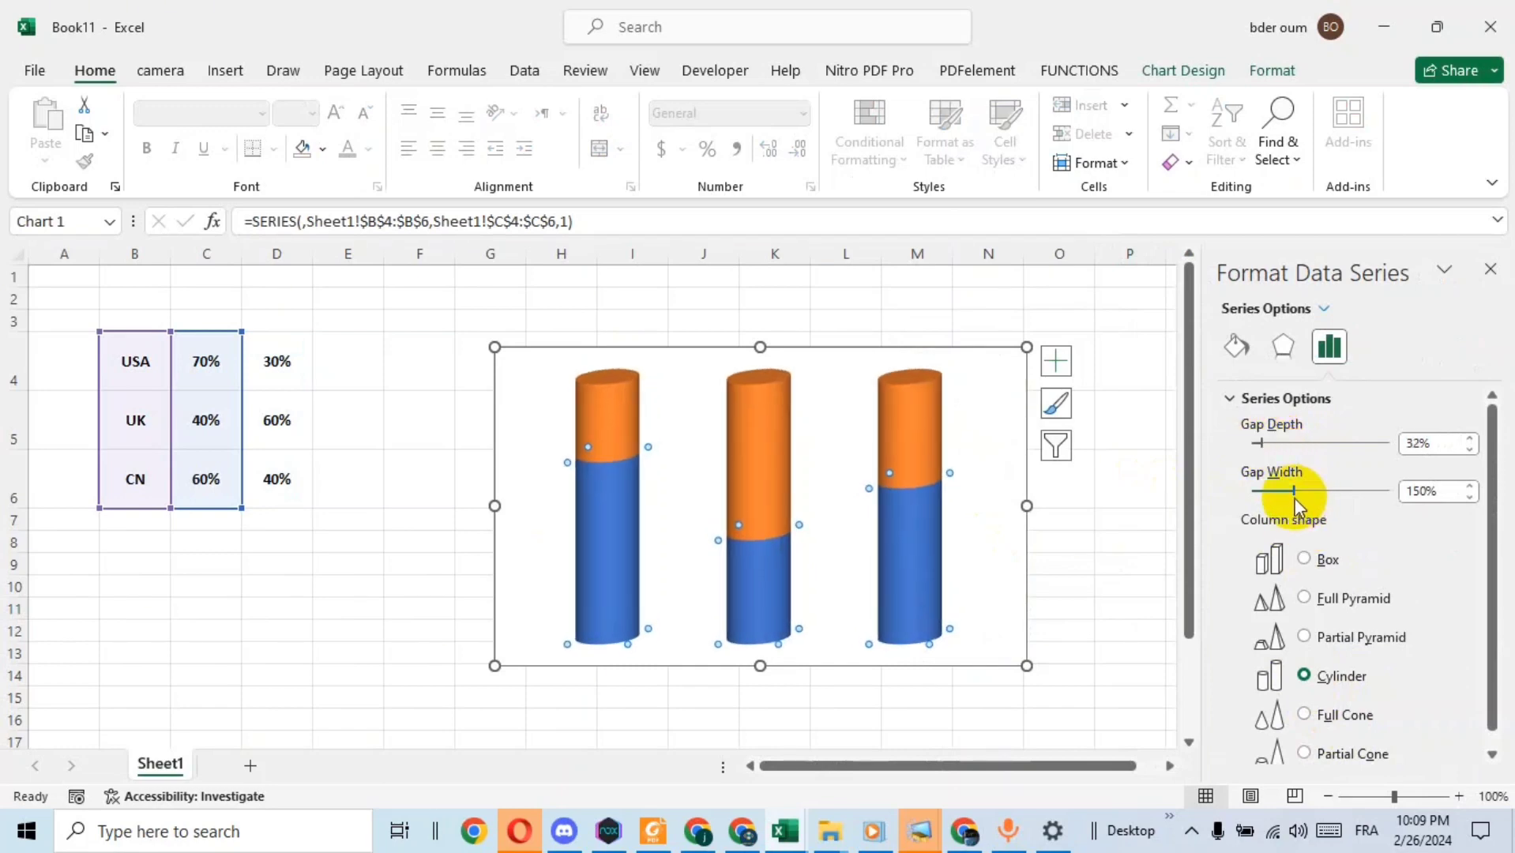
{"action": "left_click_drag", "start_coordinate": [1295, 494], "coordinate": [1278, 498]}
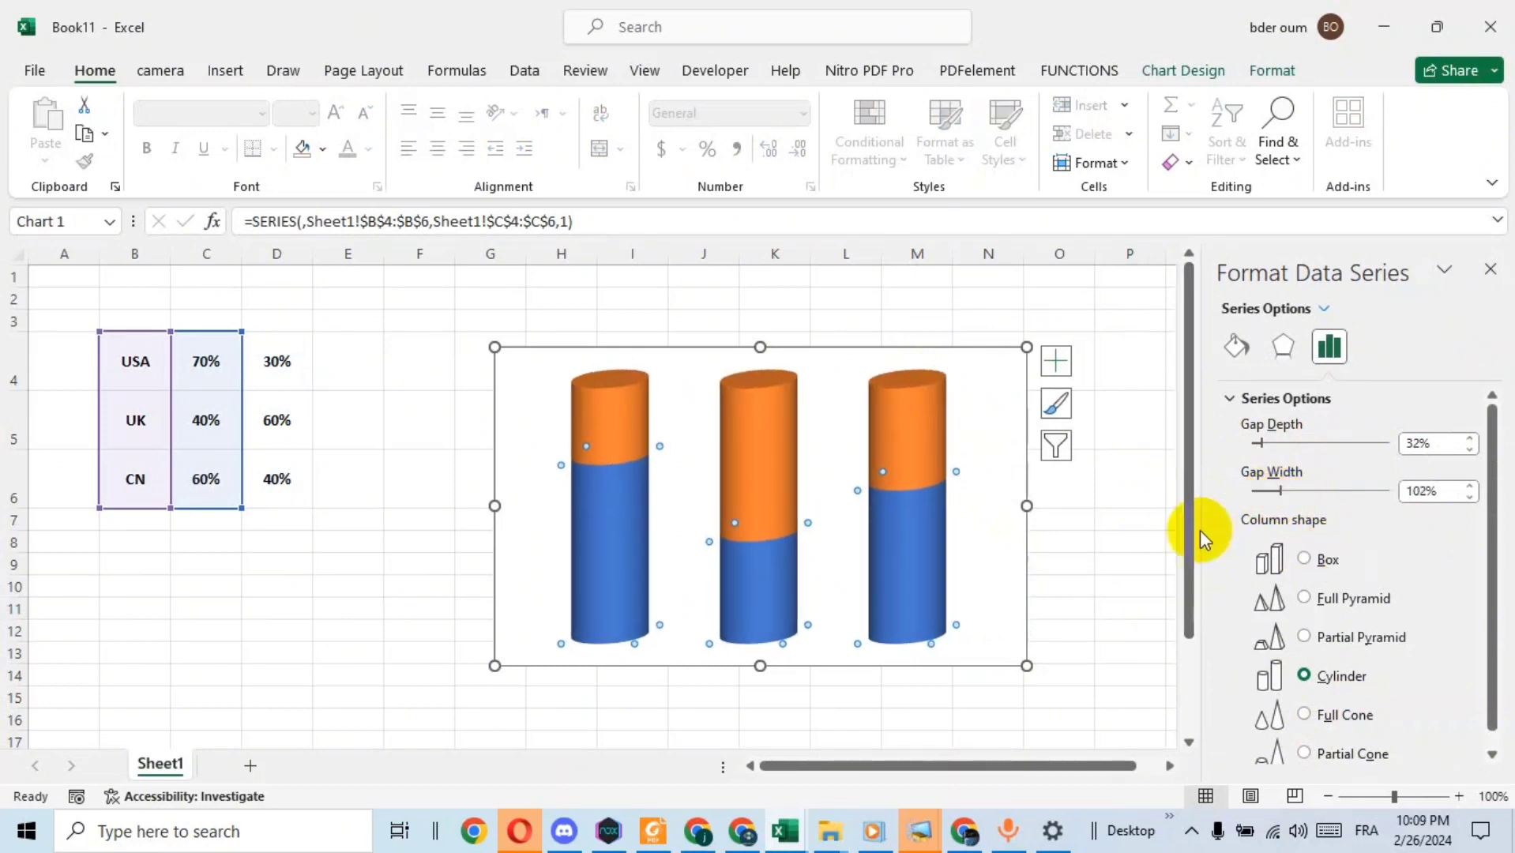
{"action": "left_click", "coordinate": [1132, 602]}
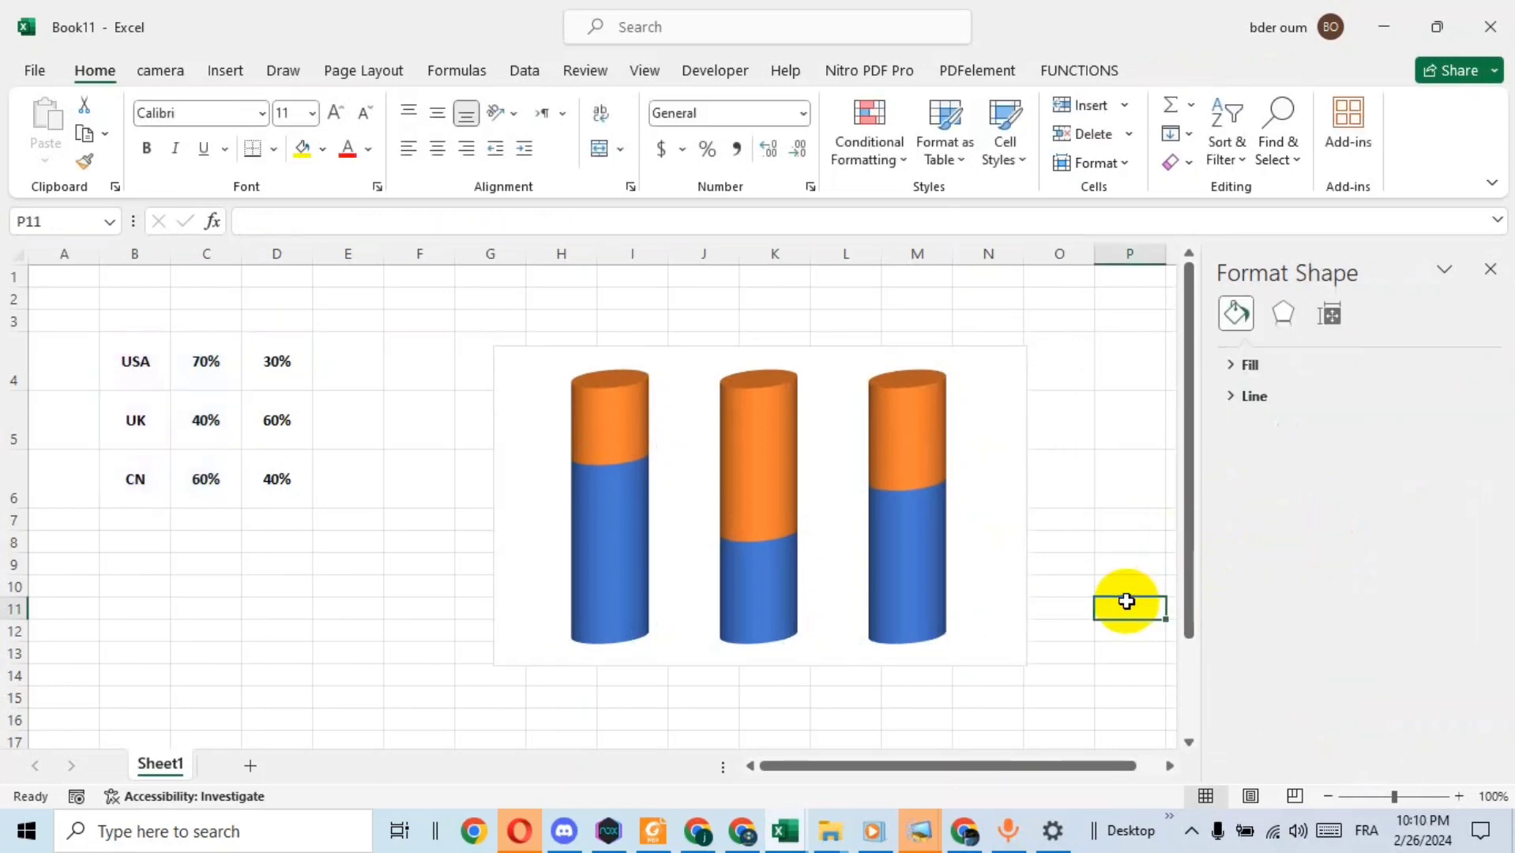
Step: Fill only the lower part of the USA cylinder with the standard light blue colour
{"action": "left_click", "coordinate": [625, 559]}
{"action": "left_click", "coordinate": [625, 559]}
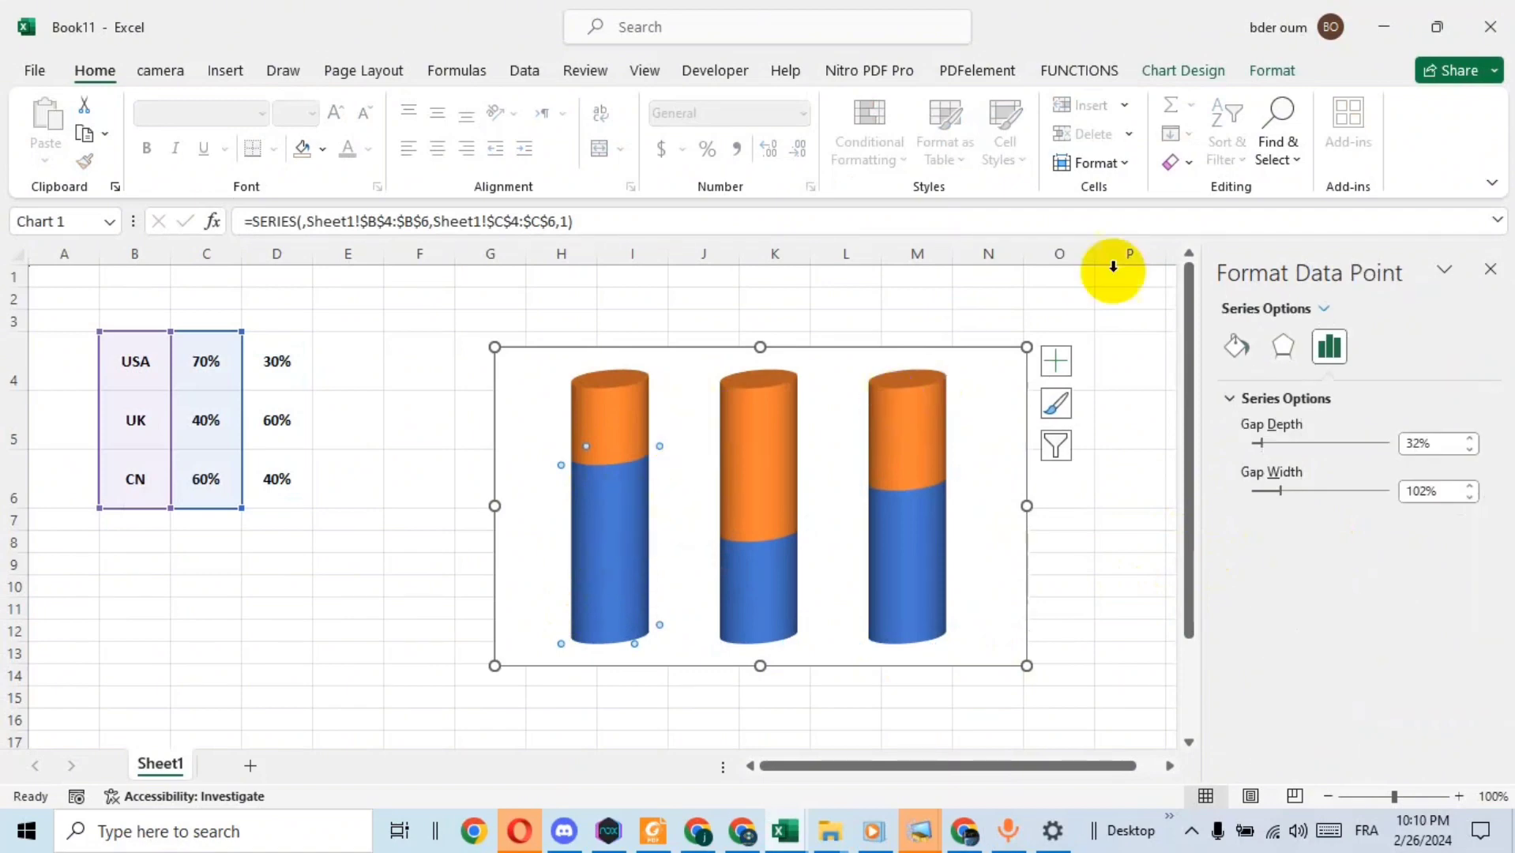
{"action": "right_click", "coordinate": [620, 534]}
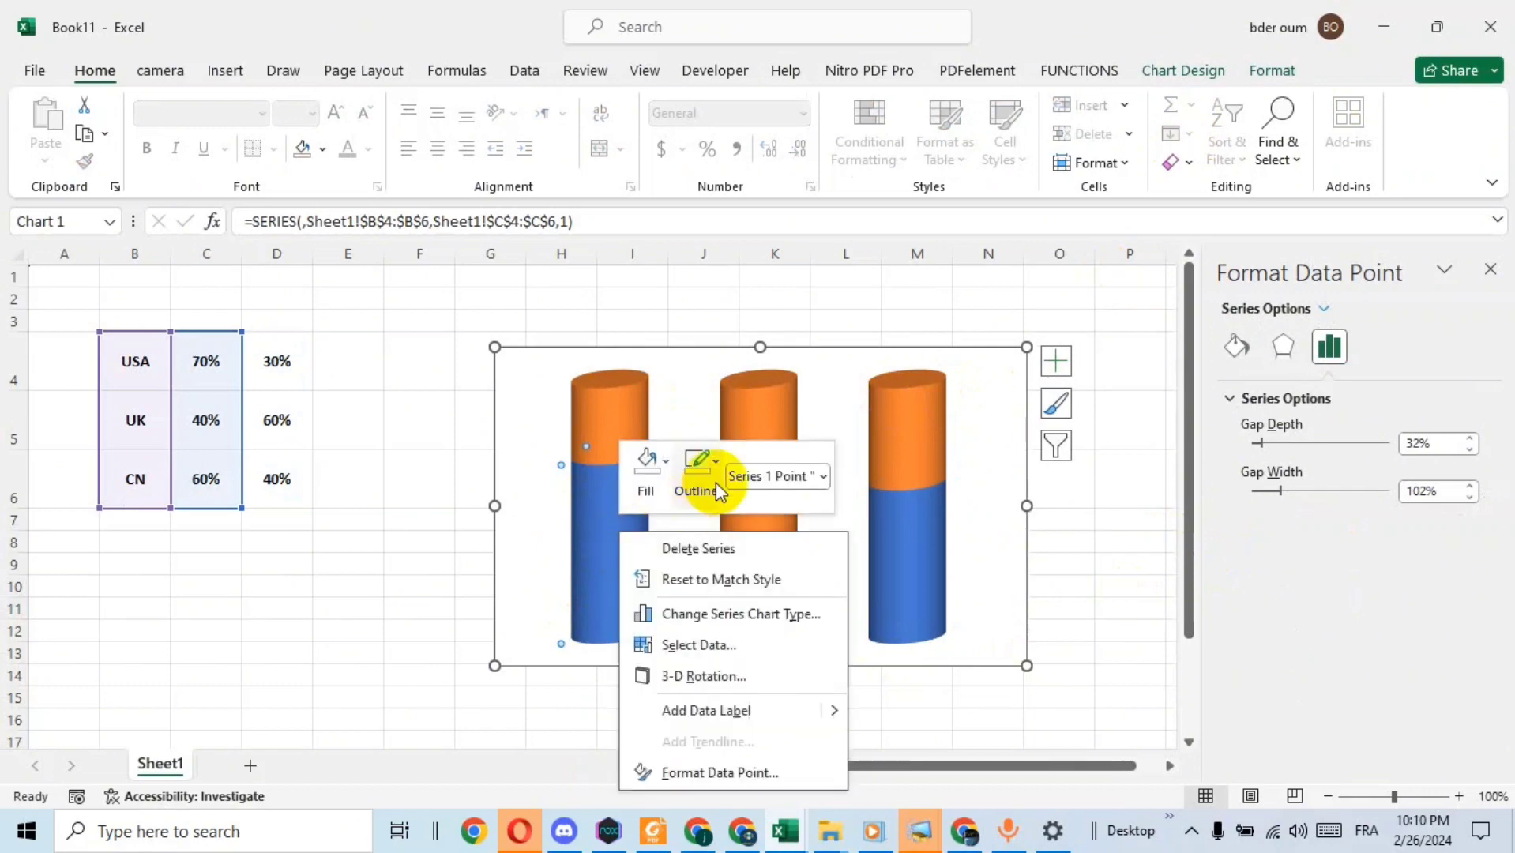
{"action": "left_click", "coordinate": [654, 460]}
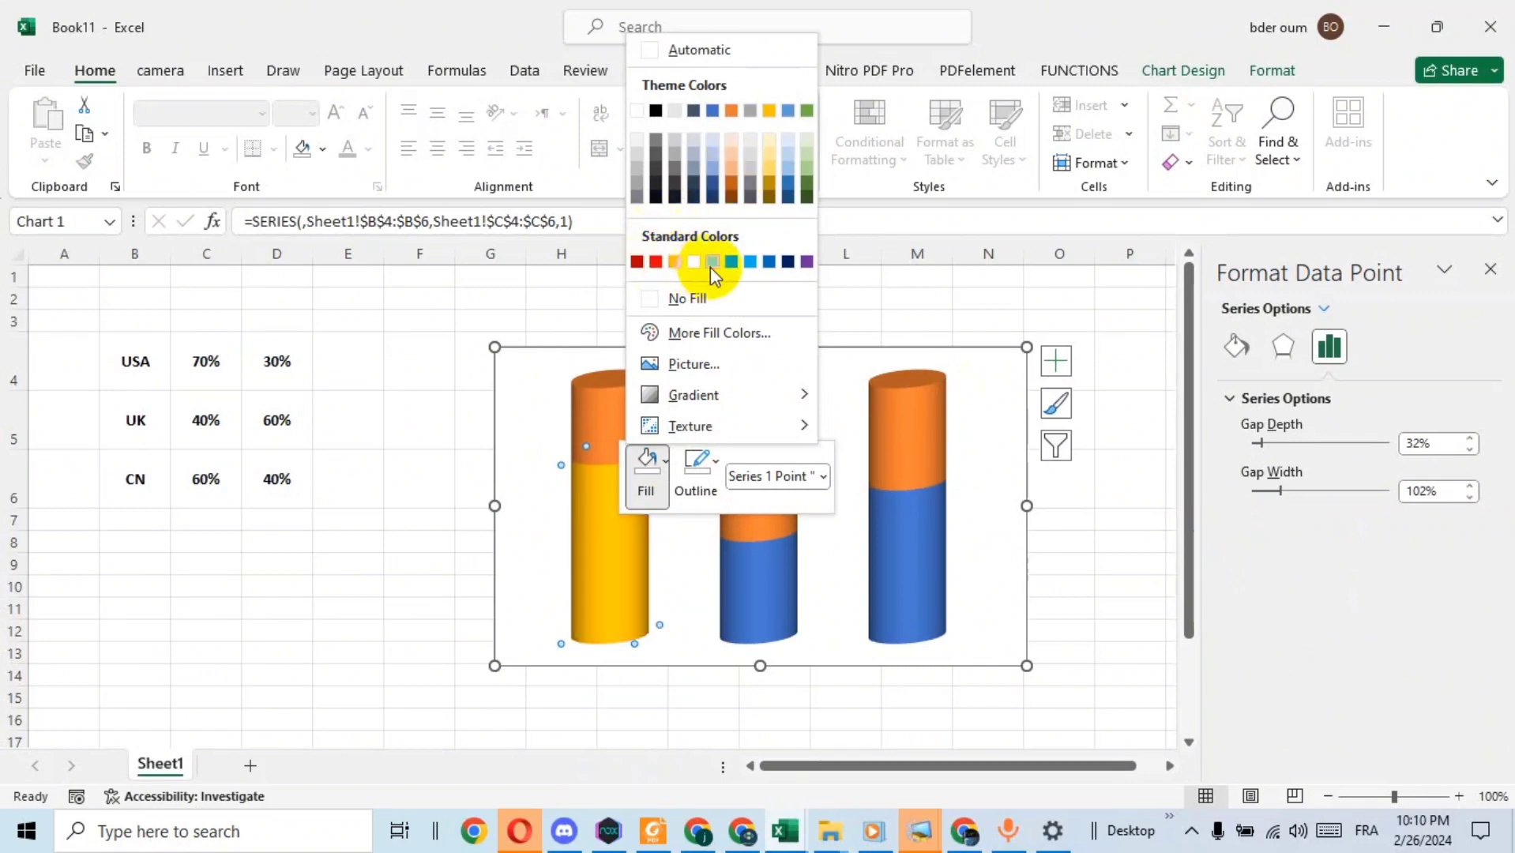
{"action": "left_click", "coordinate": [747, 263]}
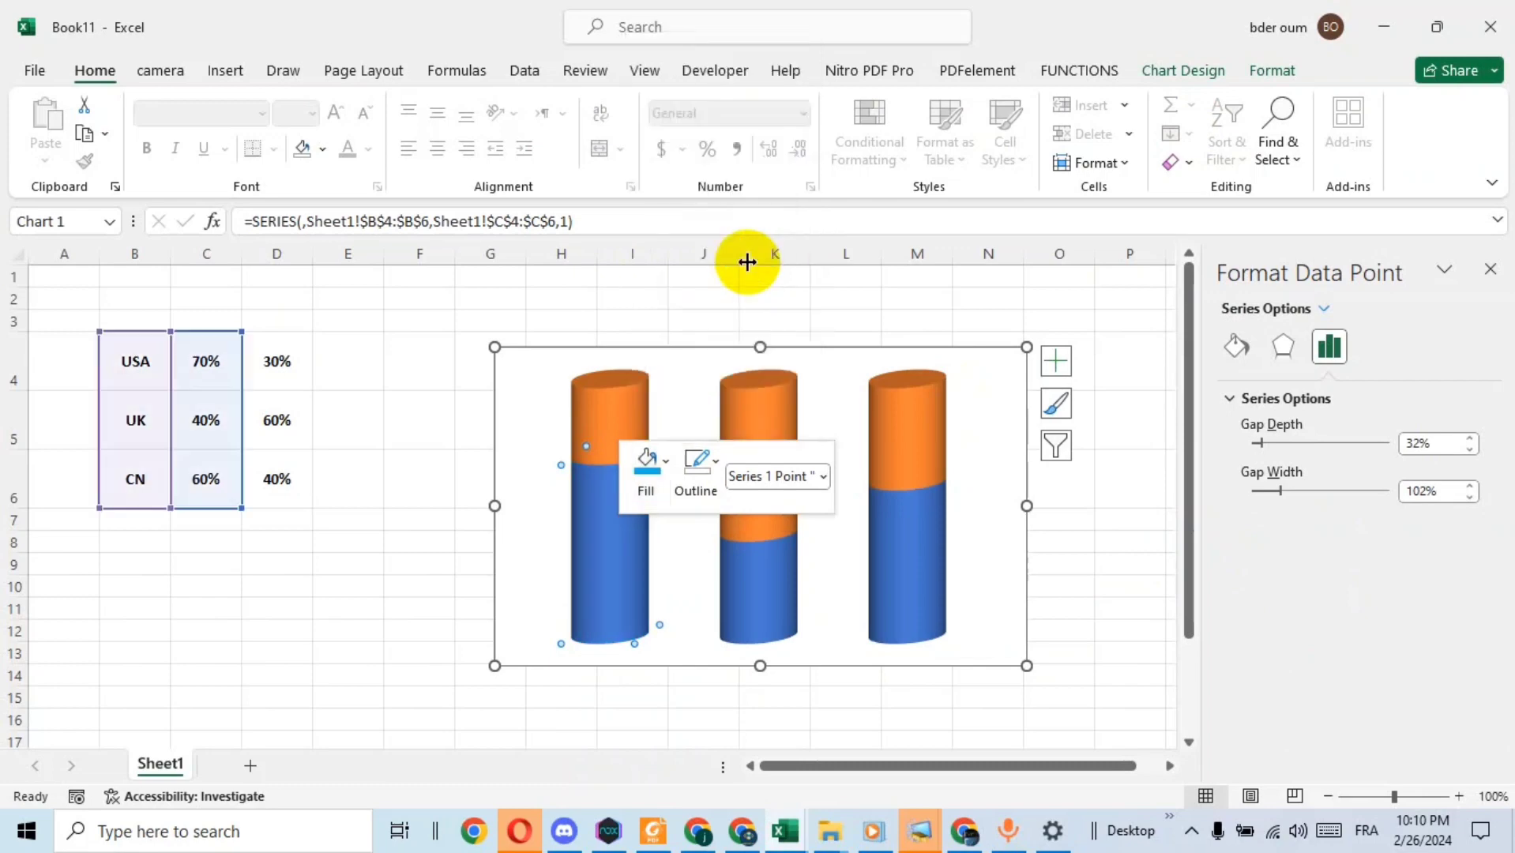
{"action": "left_click", "coordinate": [774, 572]}
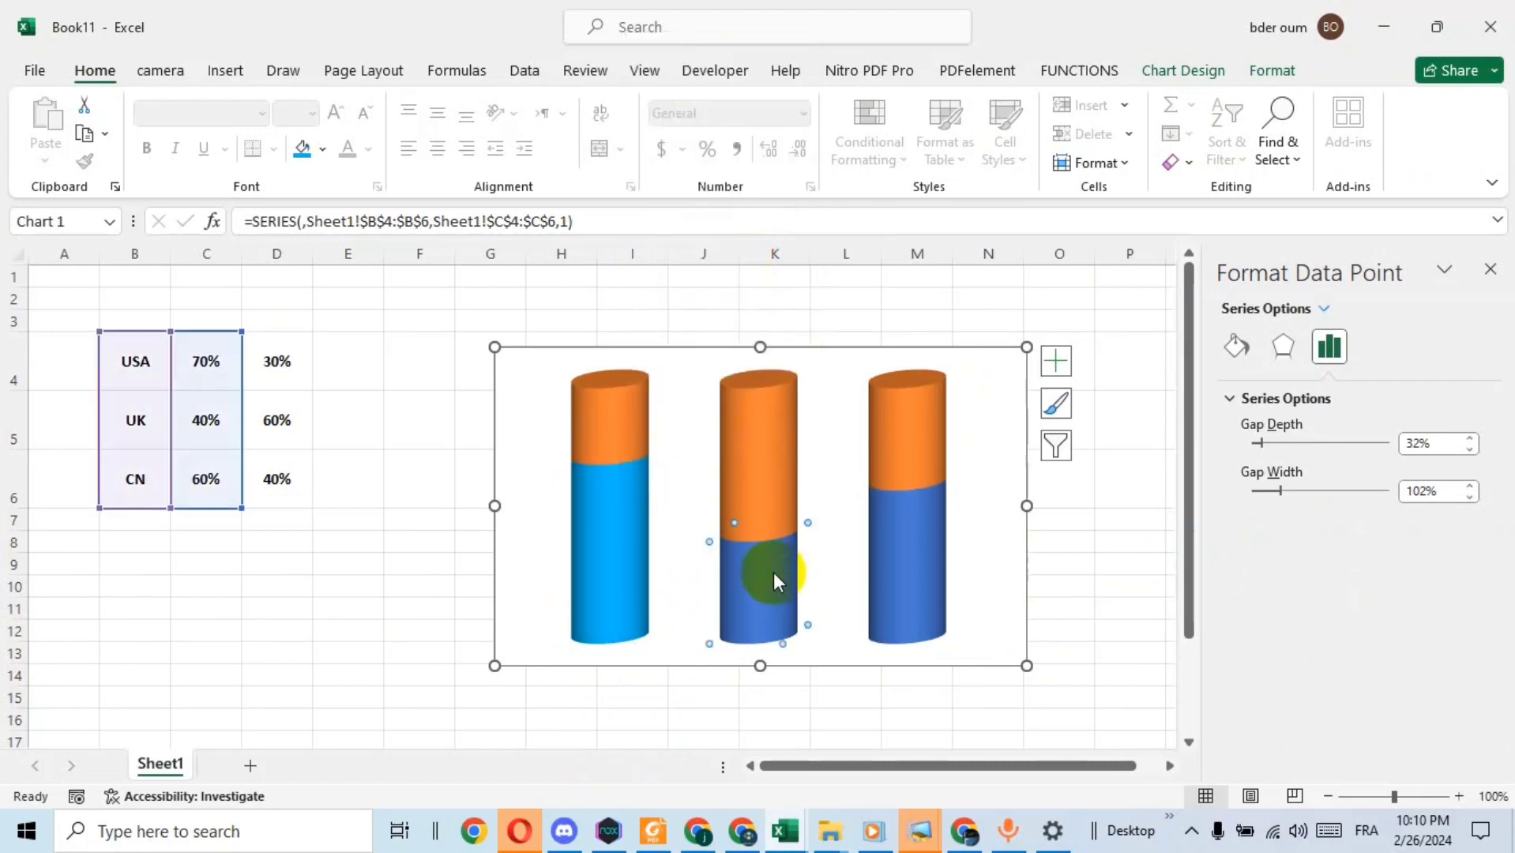
{"action": "right_click", "coordinate": [791, 603]}
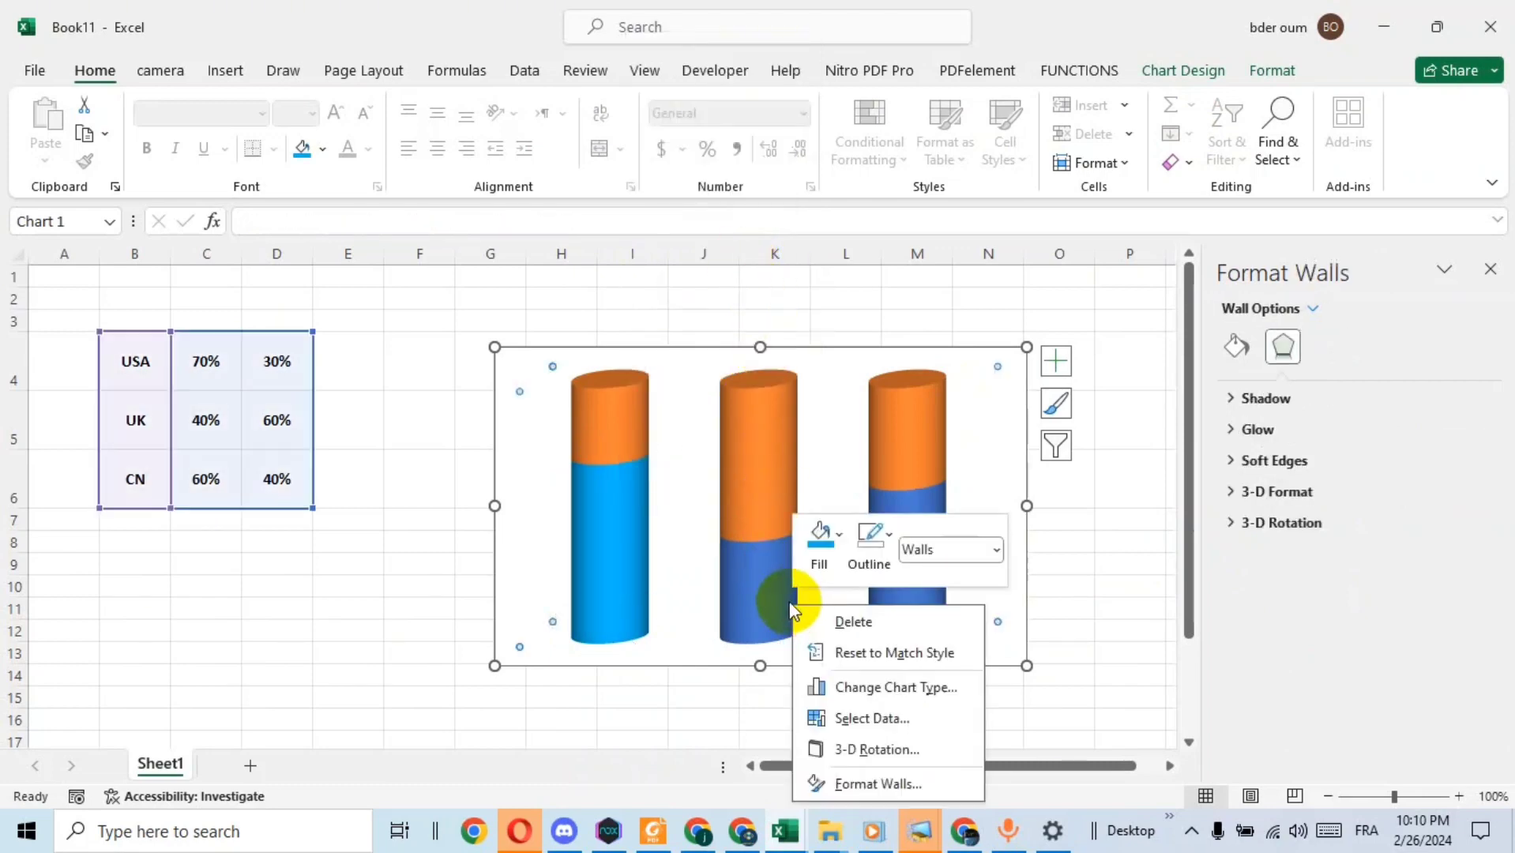
{"action": "right_click", "coordinate": [771, 593]}
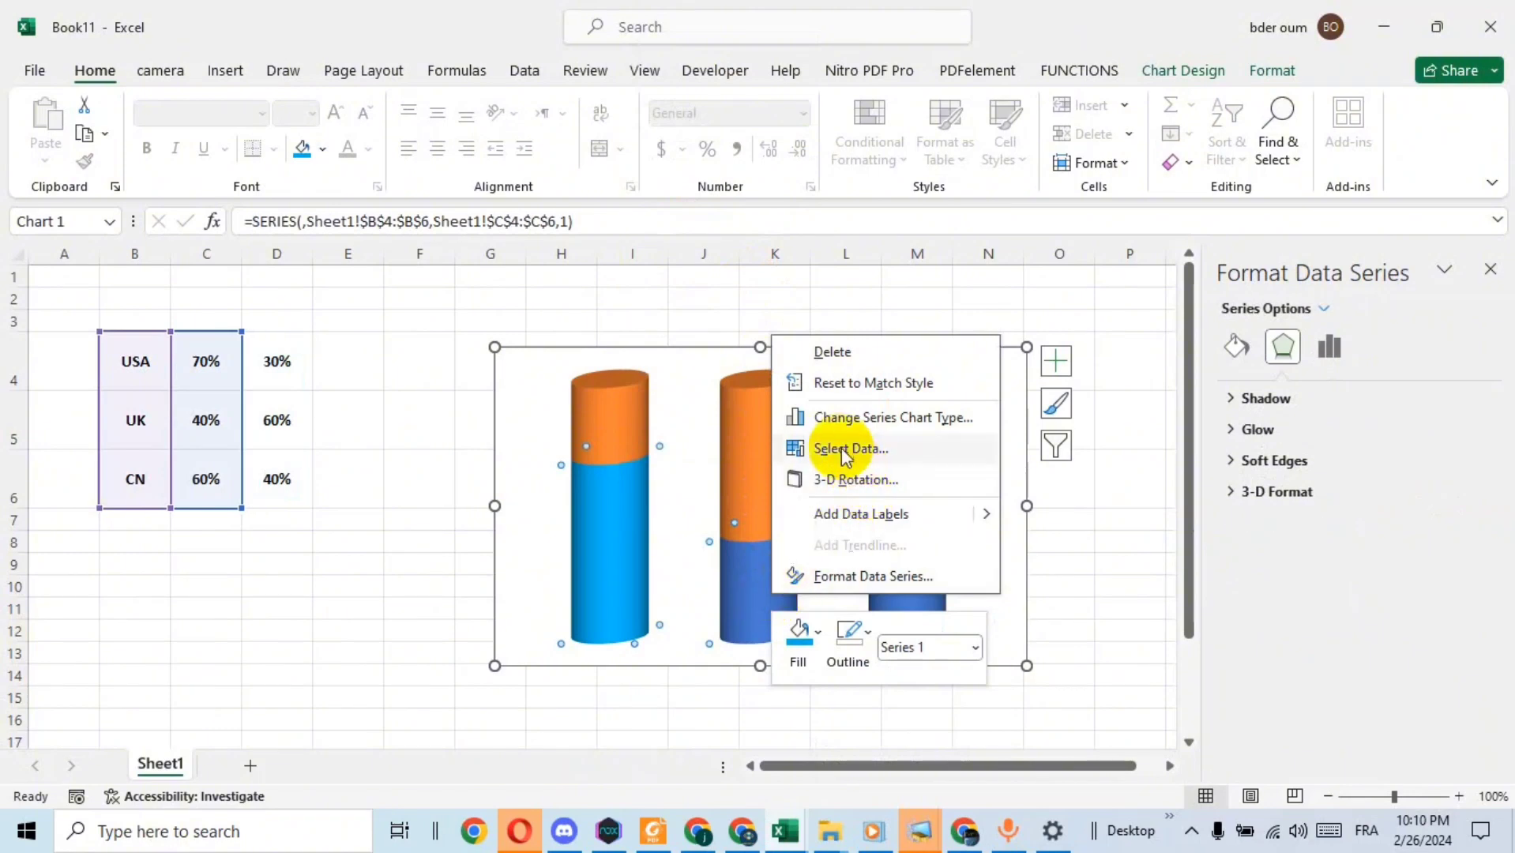
{"action": "left_click", "coordinate": [820, 634]}
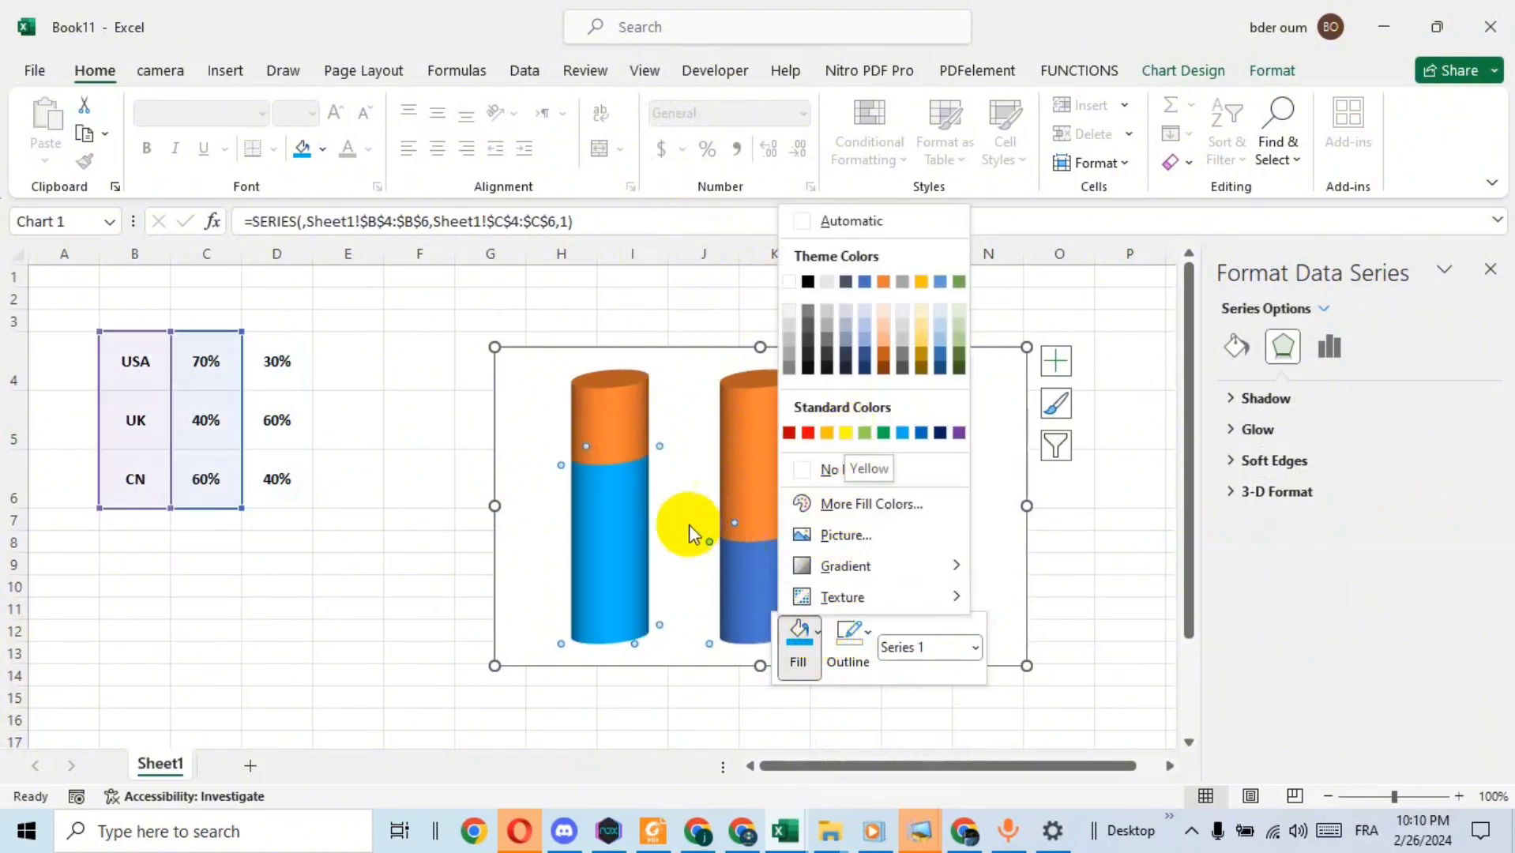
Step: Fill only the lower part of the UK cylinder with the standard yellow colour
{"action": "left_click", "coordinate": [754, 585]}
{"action": "right_click", "coordinate": [754, 588]}
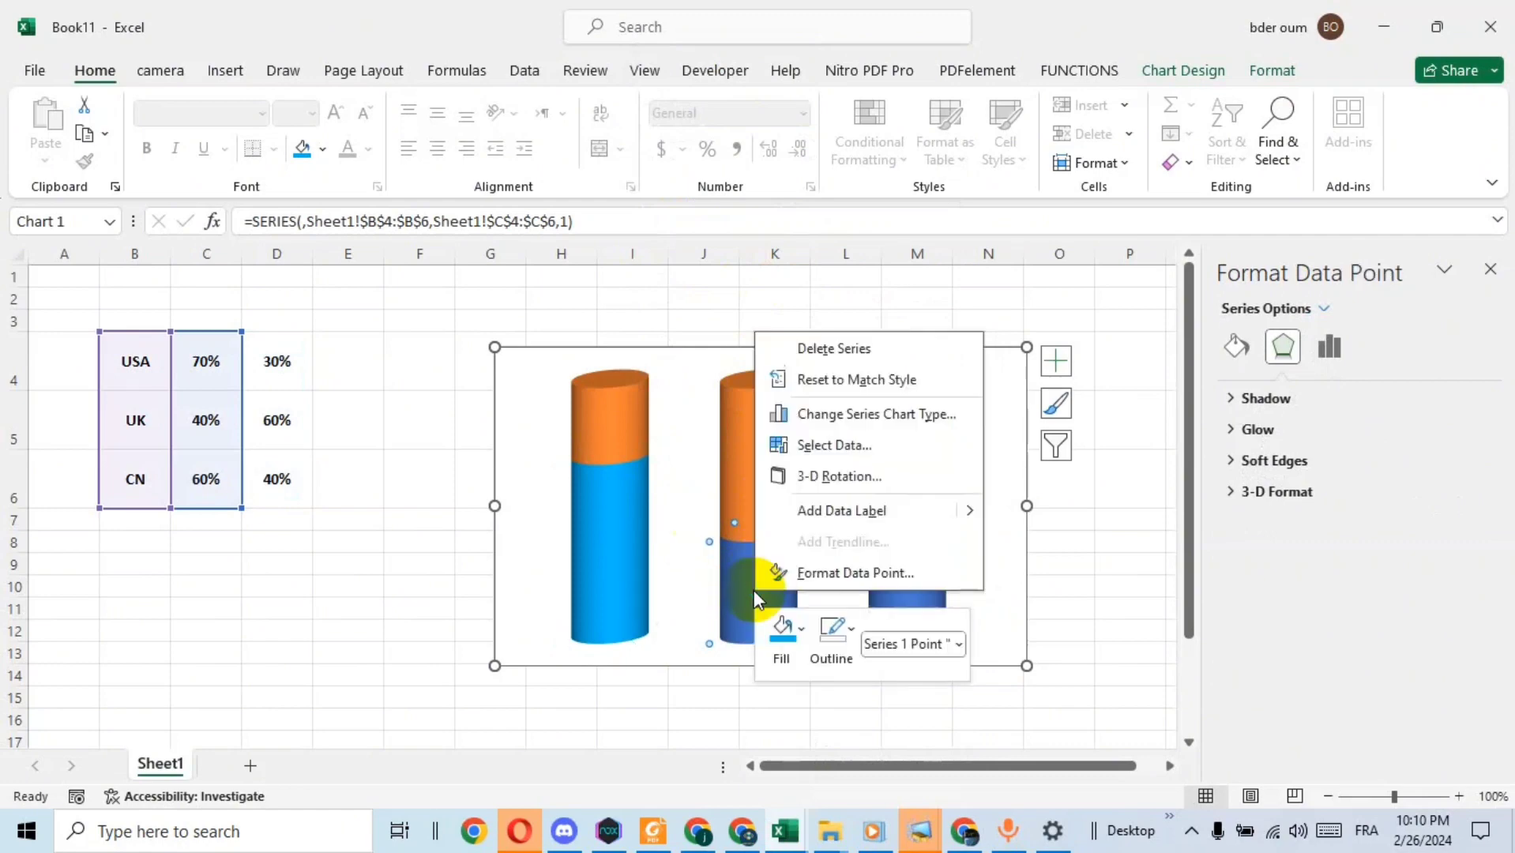
{"action": "left_click", "coordinate": [803, 631]}
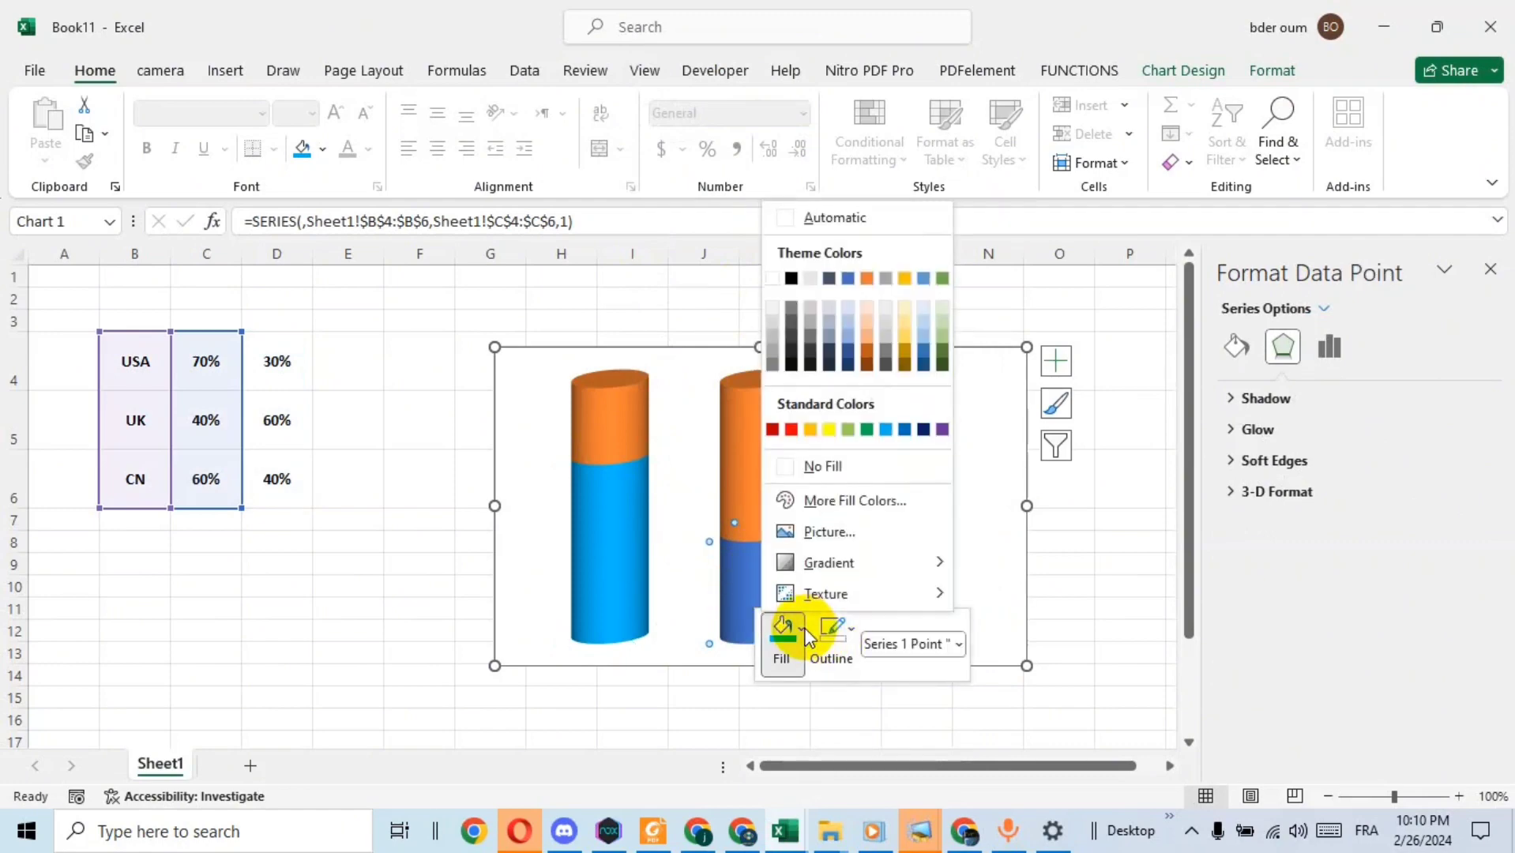
{"action": "left_click", "coordinate": [827, 430]}
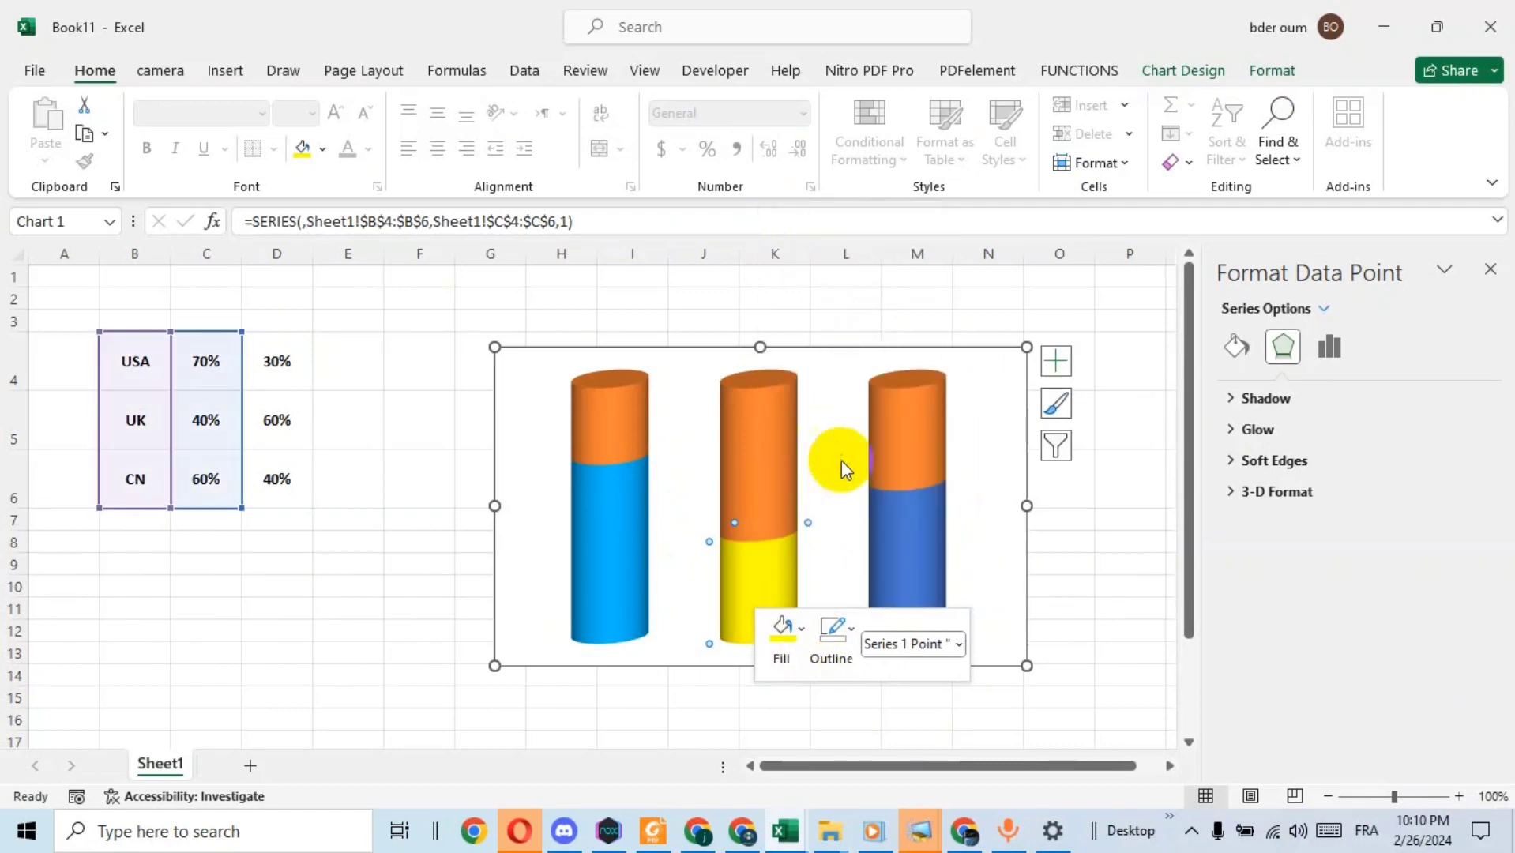
Step: Fill only the lower part of the CN cylinder with the standard light green colour
{"action": "right_click", "coordinate": [916, 553]}
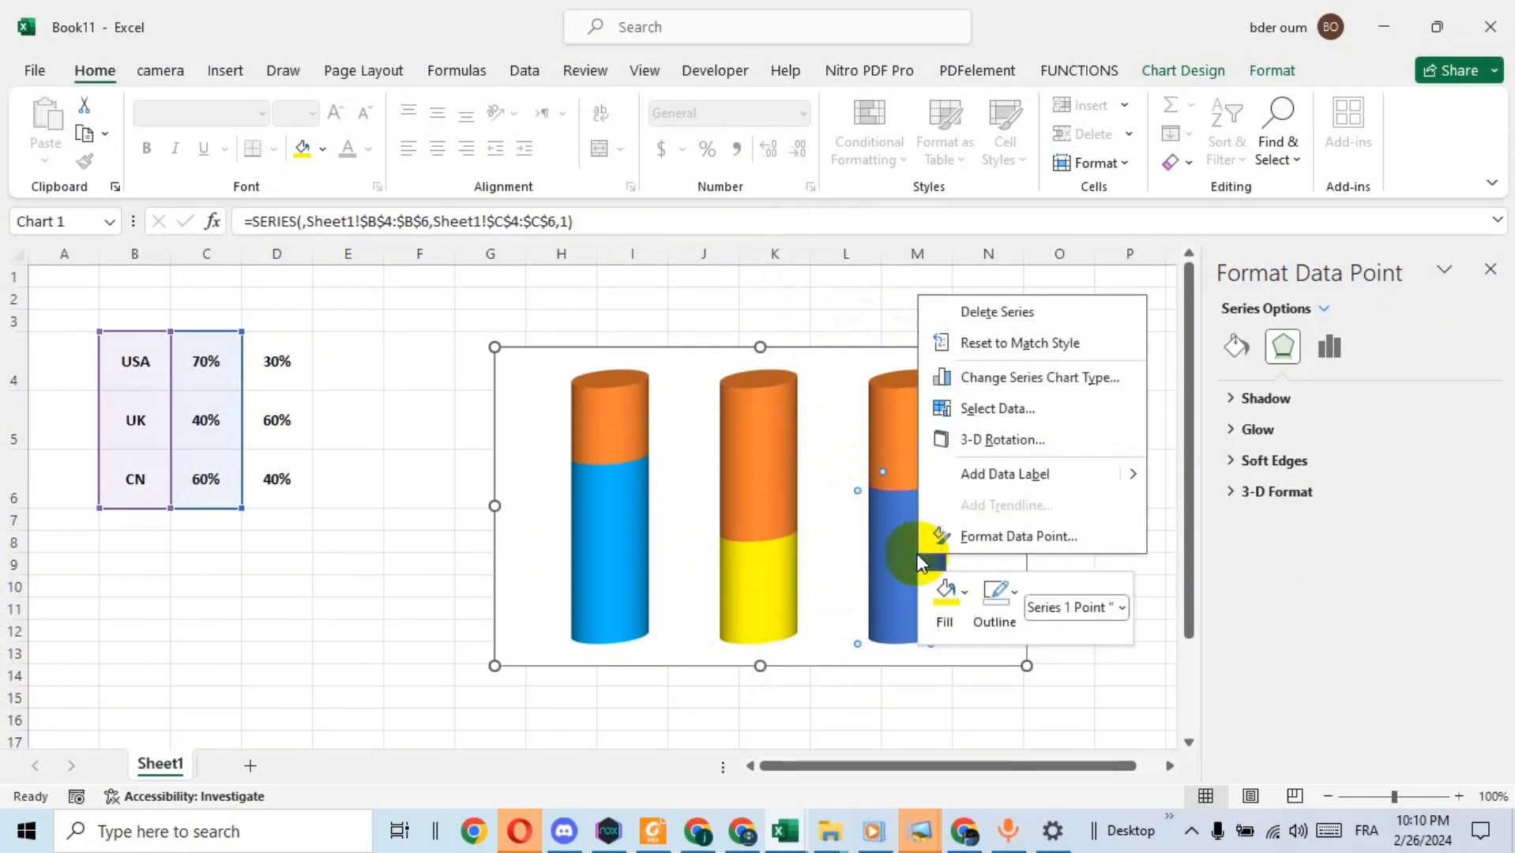
{"action": "left_click", "coordinate": [958, 599]}
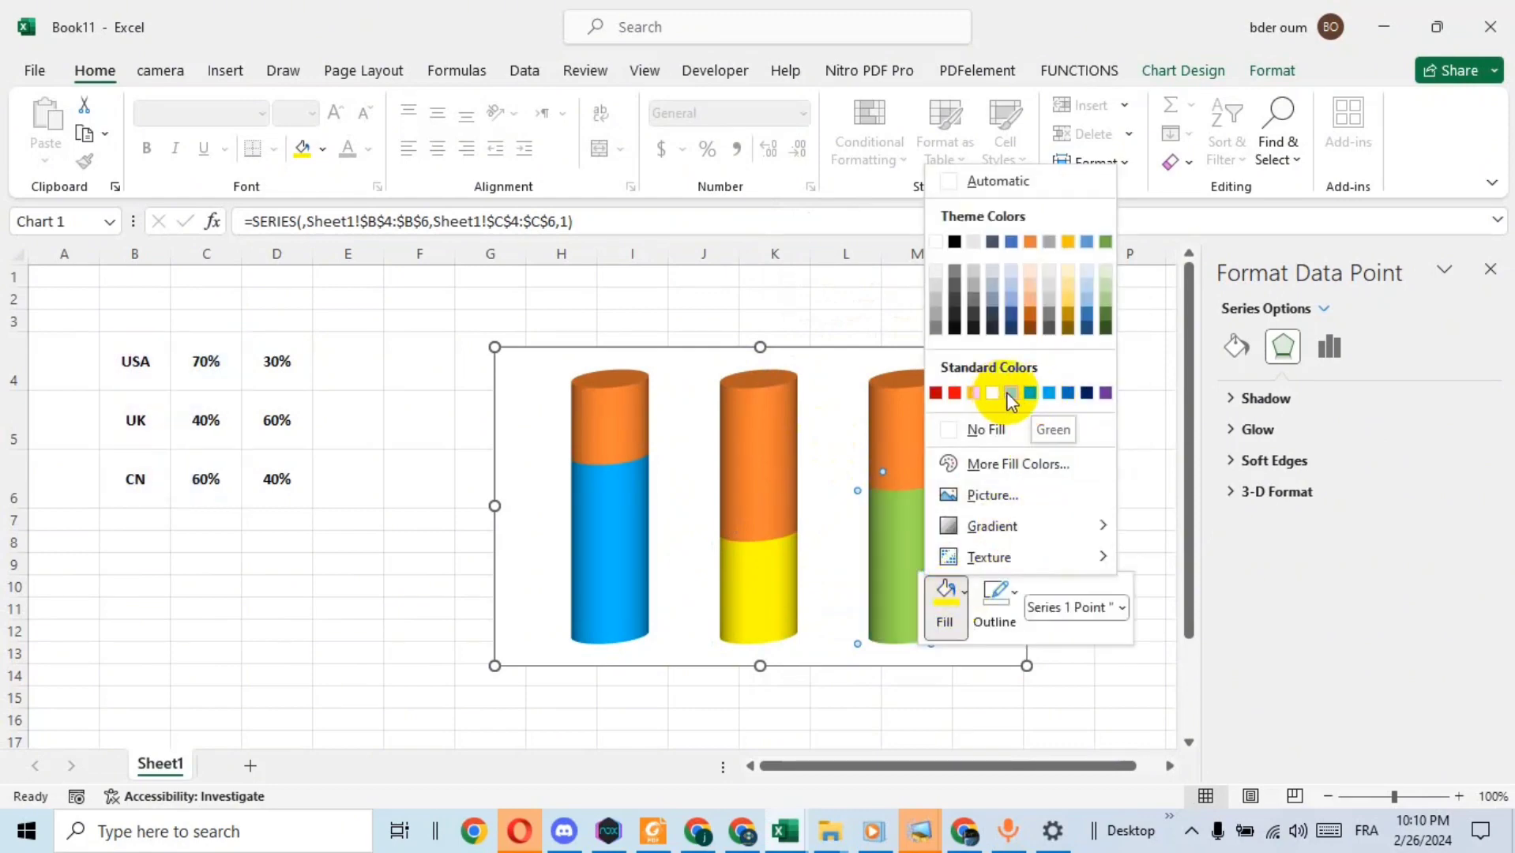
{"action": "left_click", "coordinate": [1012, 395]}
{"action": "left_click", "coordinate": [1137, 466]}
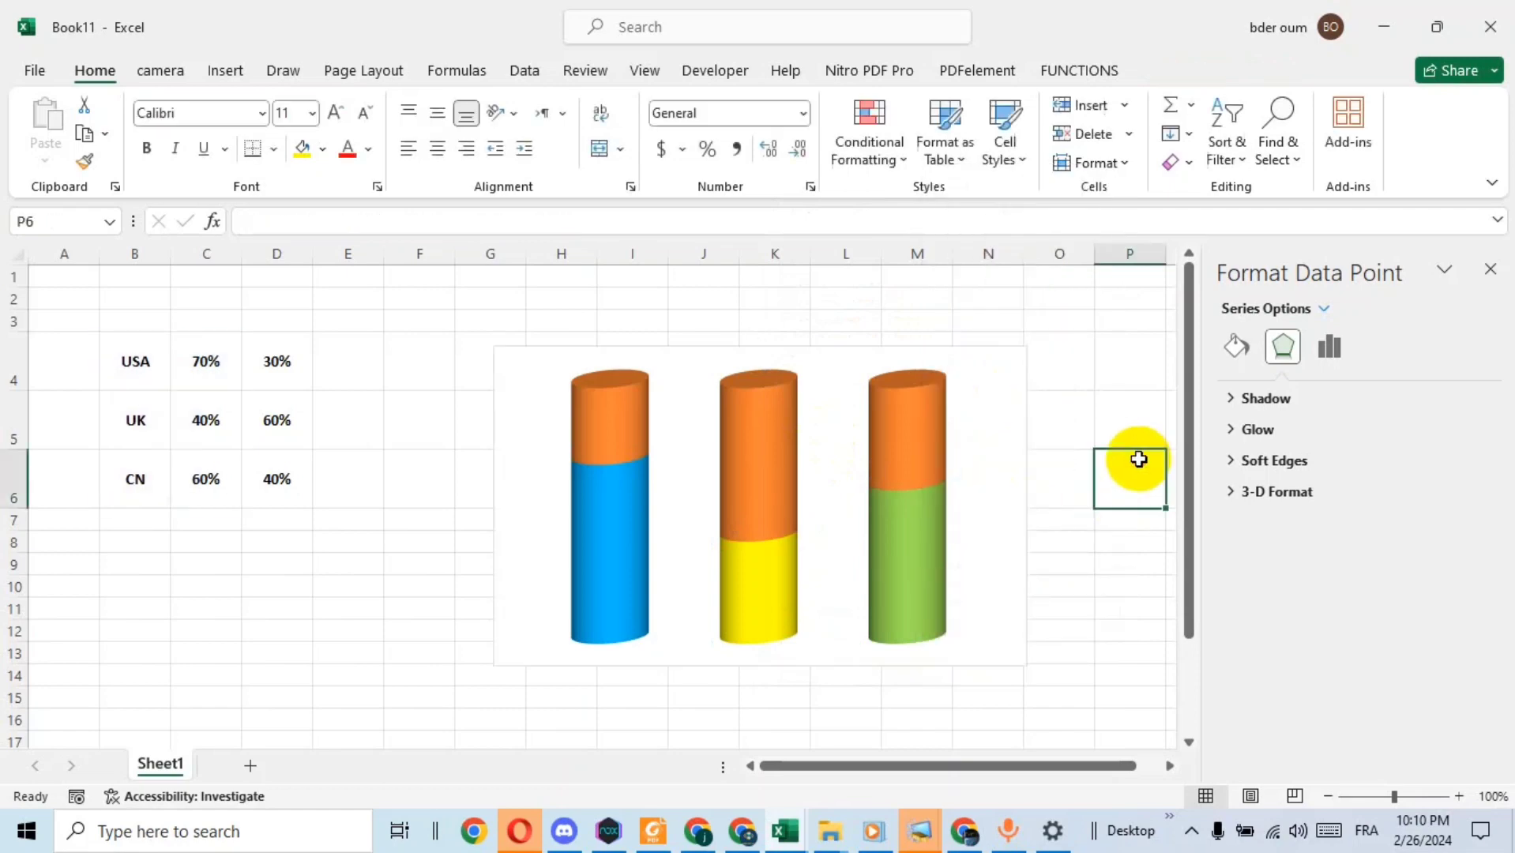
Step: Fill the upper part of all three cylinders with the lightest grey theme colour
{"action": "left_click", "coordinate": [916, 405]}
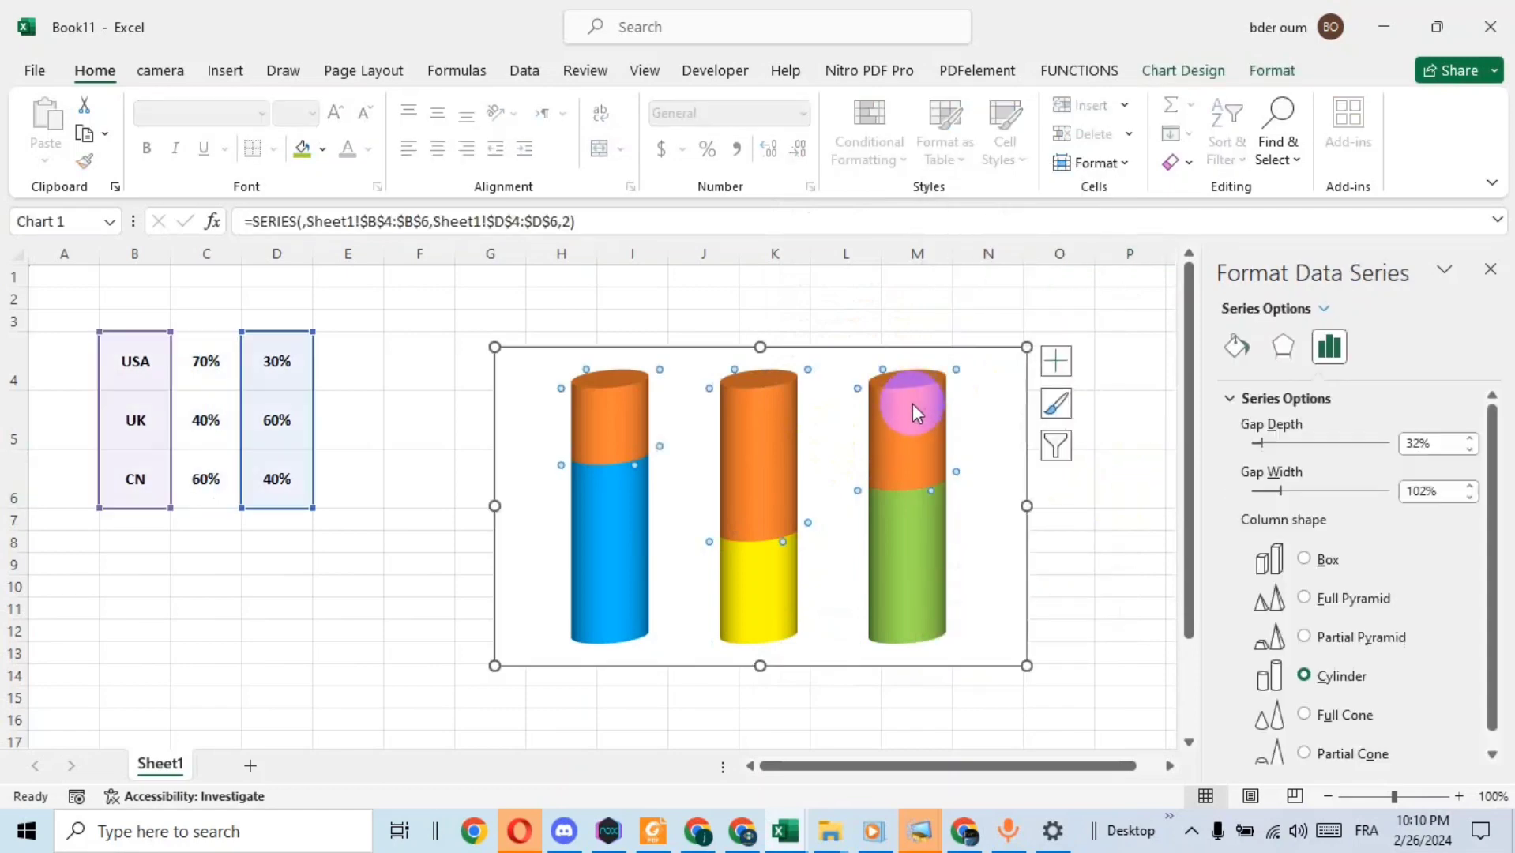
{"action": "left_click", "coordinate": [1237, 346]}
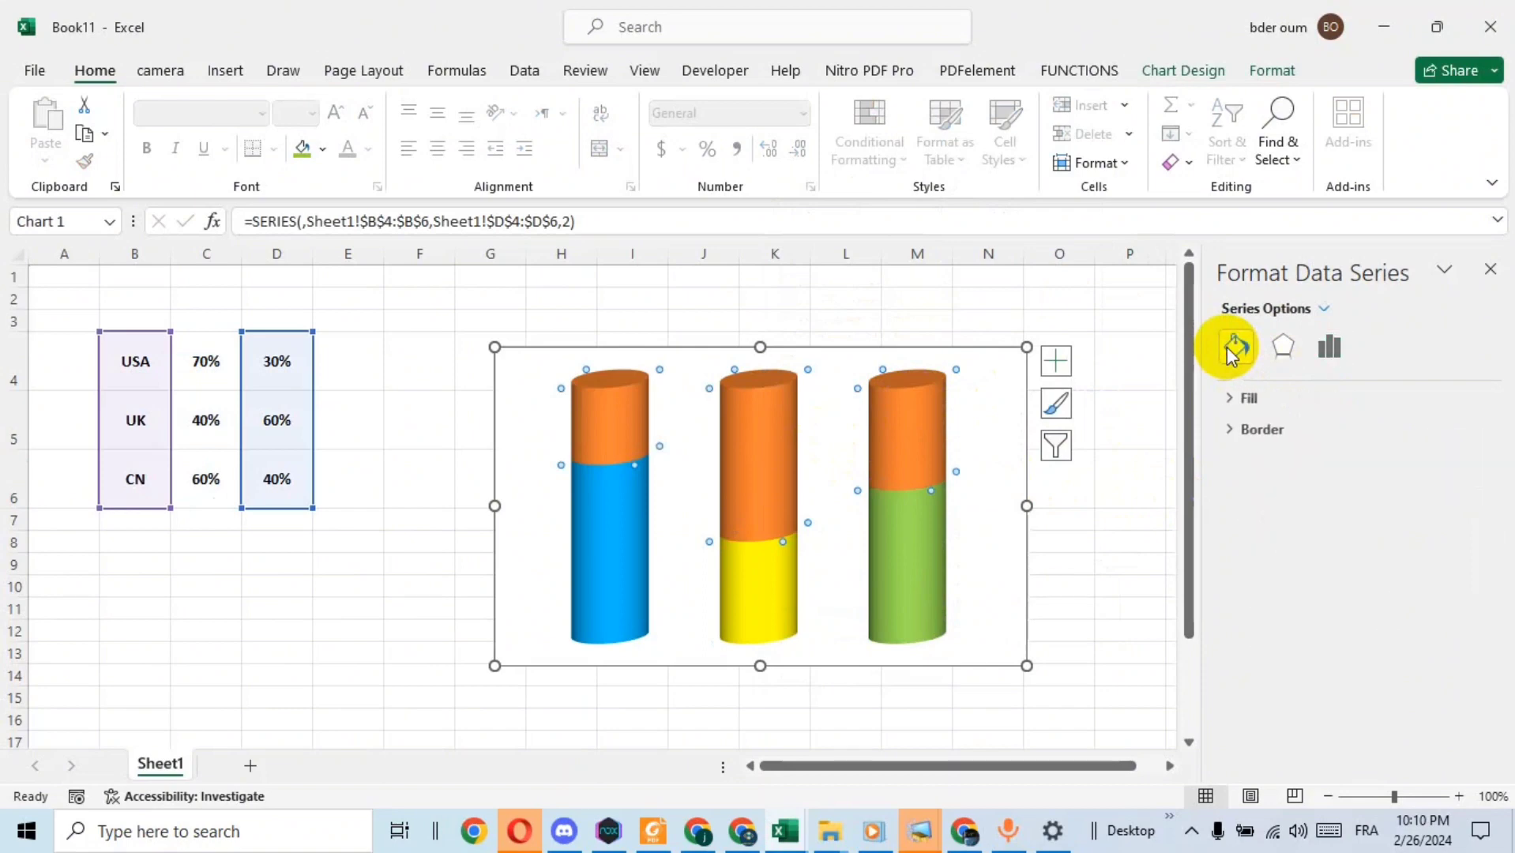
{"action": "left_click", "coordinate": [1236, 397]}
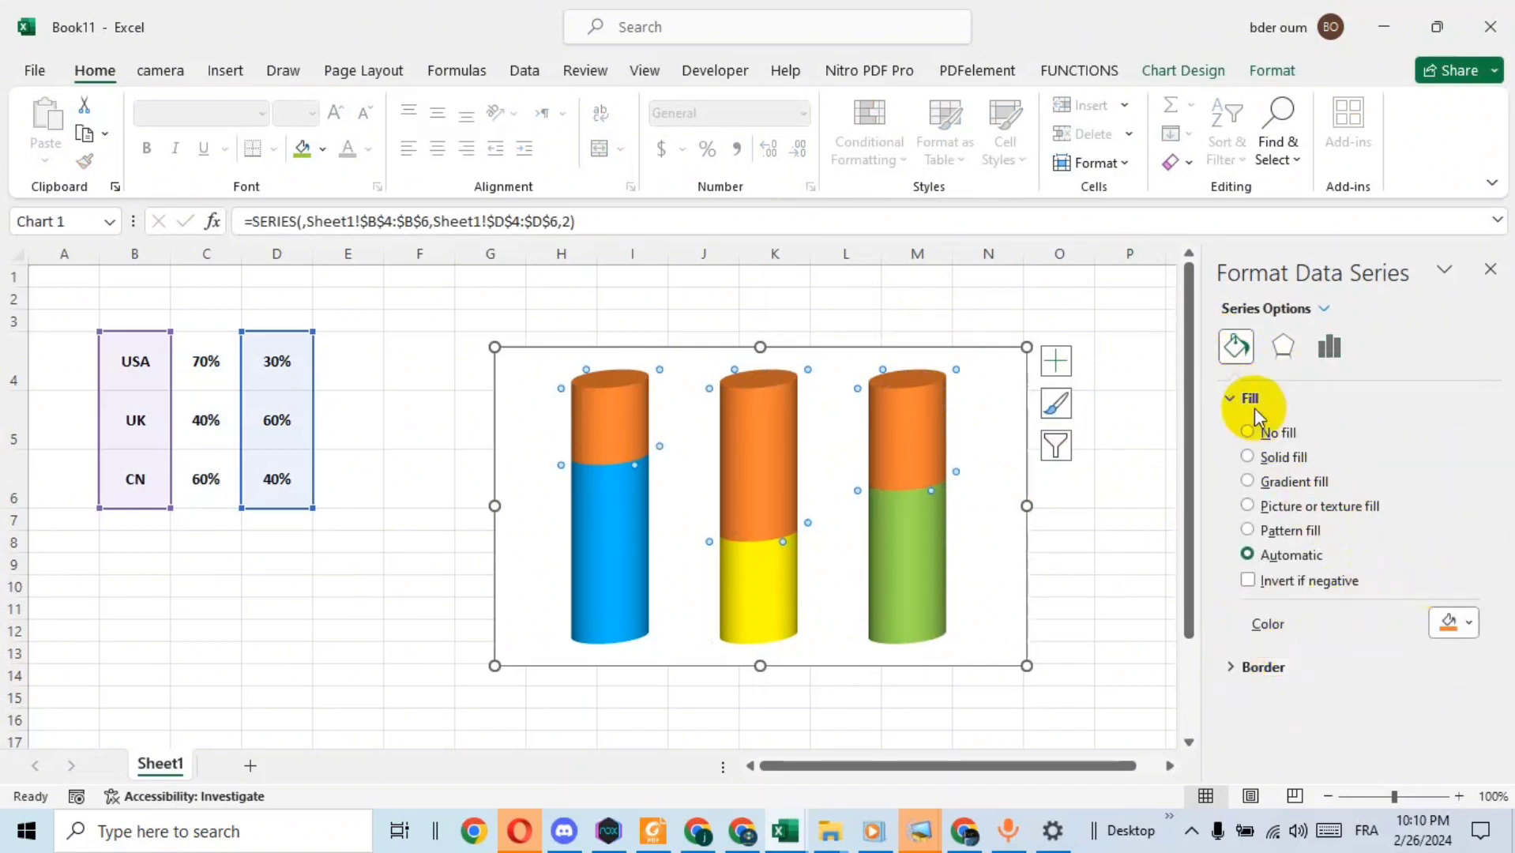
{"action": "left_click", "coordinate": [1282, 347]}
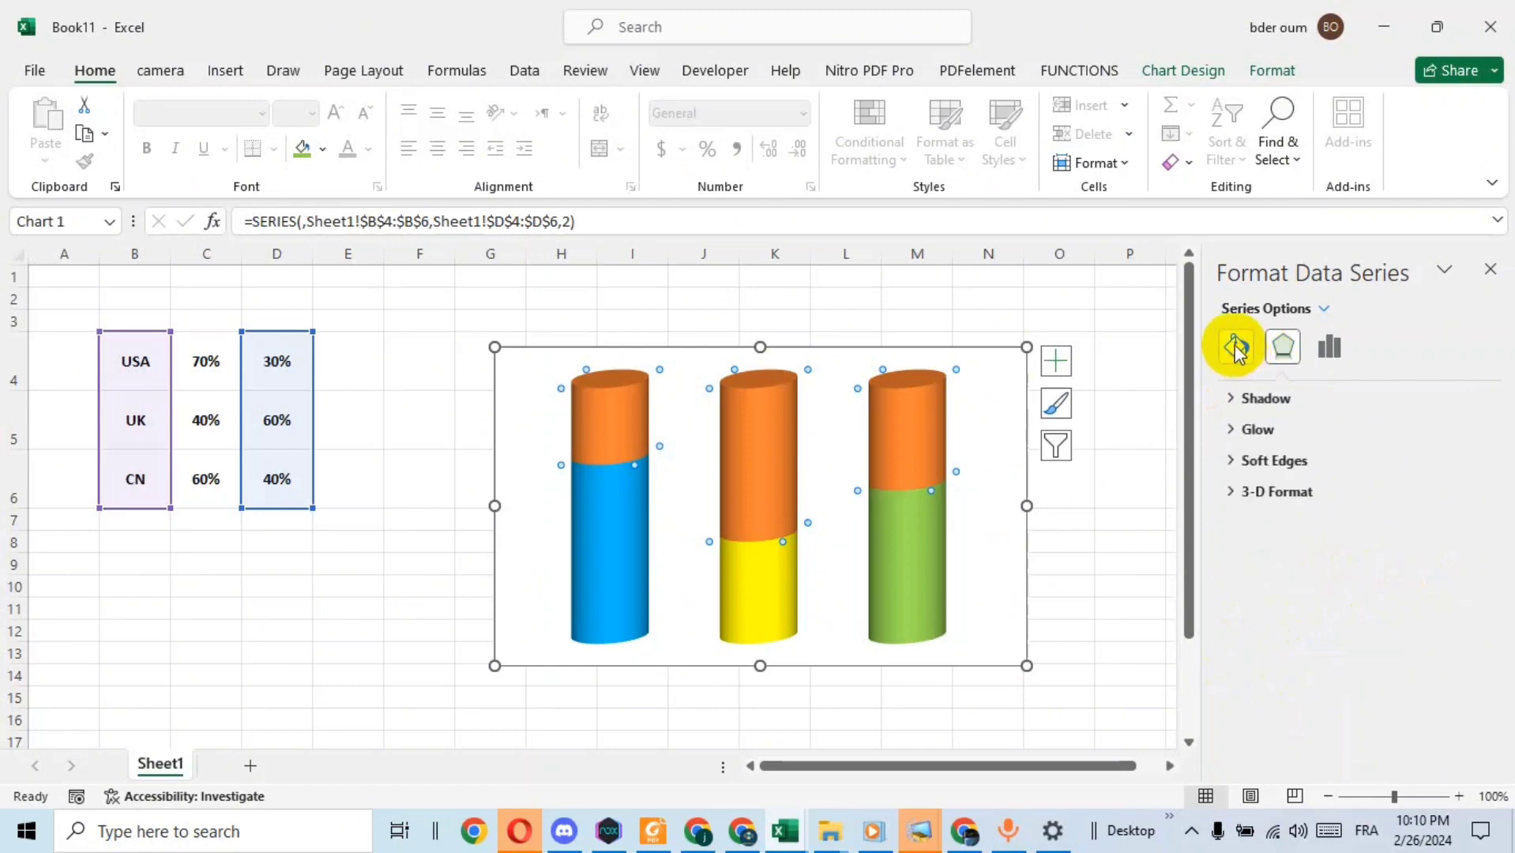
{"action": "left_click", "coordinate": [1237, 348]}
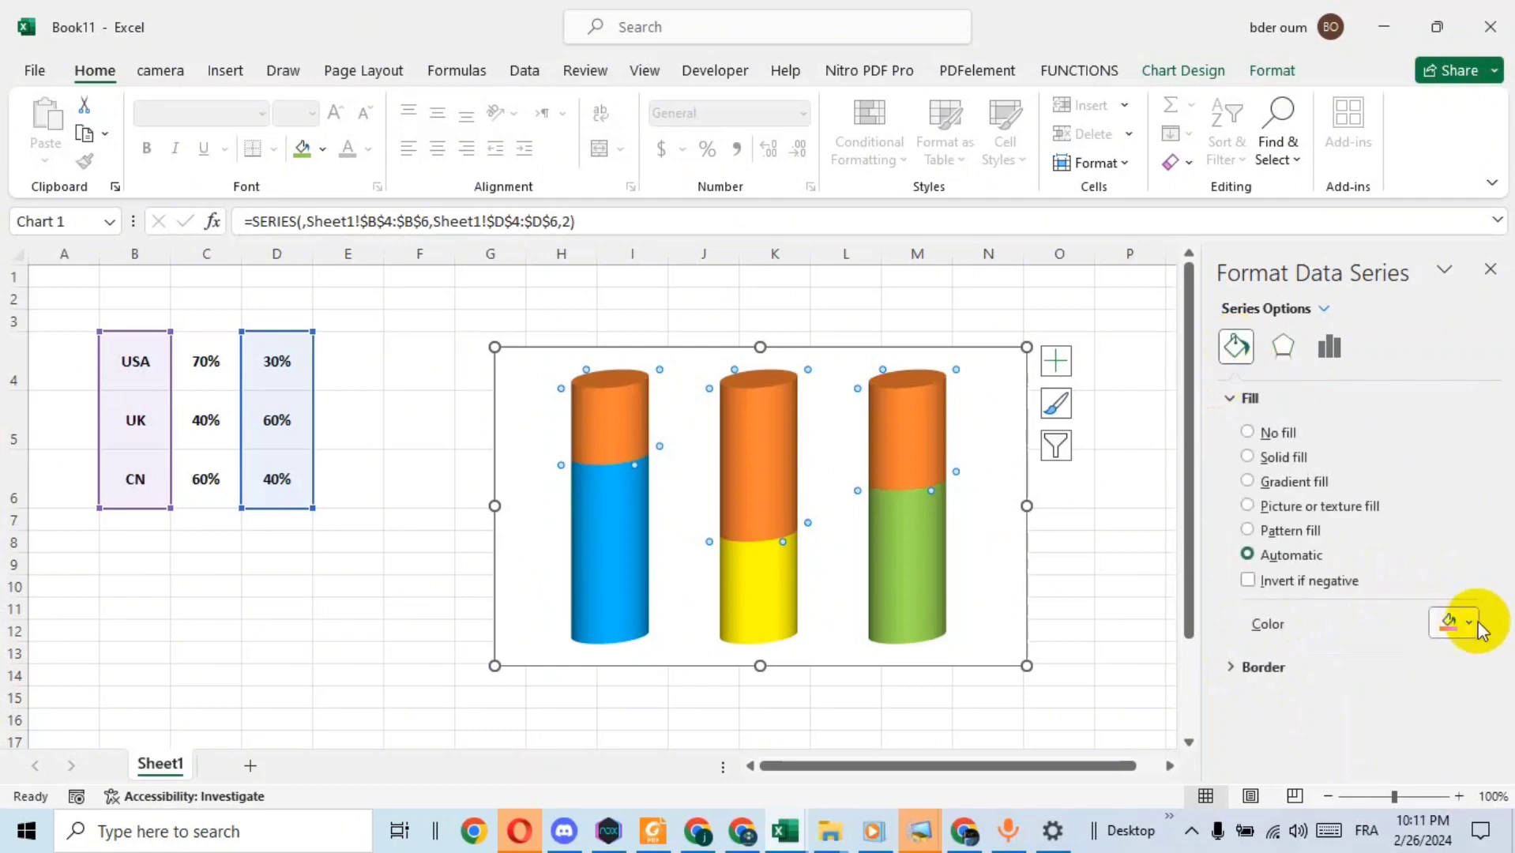
{"action": "left_click", "coordinate": [1479, 632]}
{"action": "left_click", "coordinate": [1393, 670]}
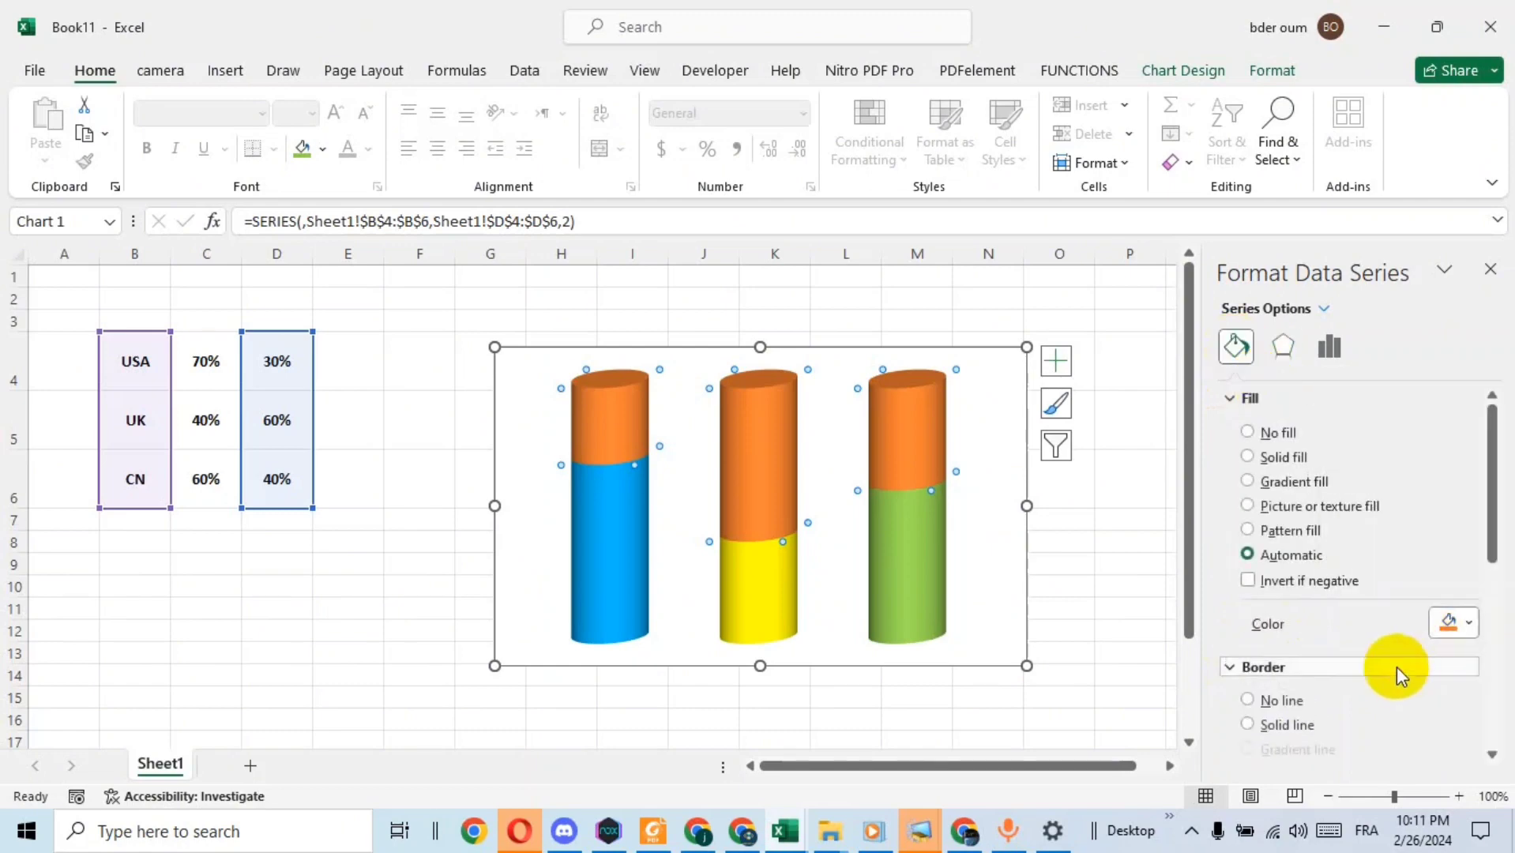
{"action": "left_click", "coordinate": [1467, 632]}
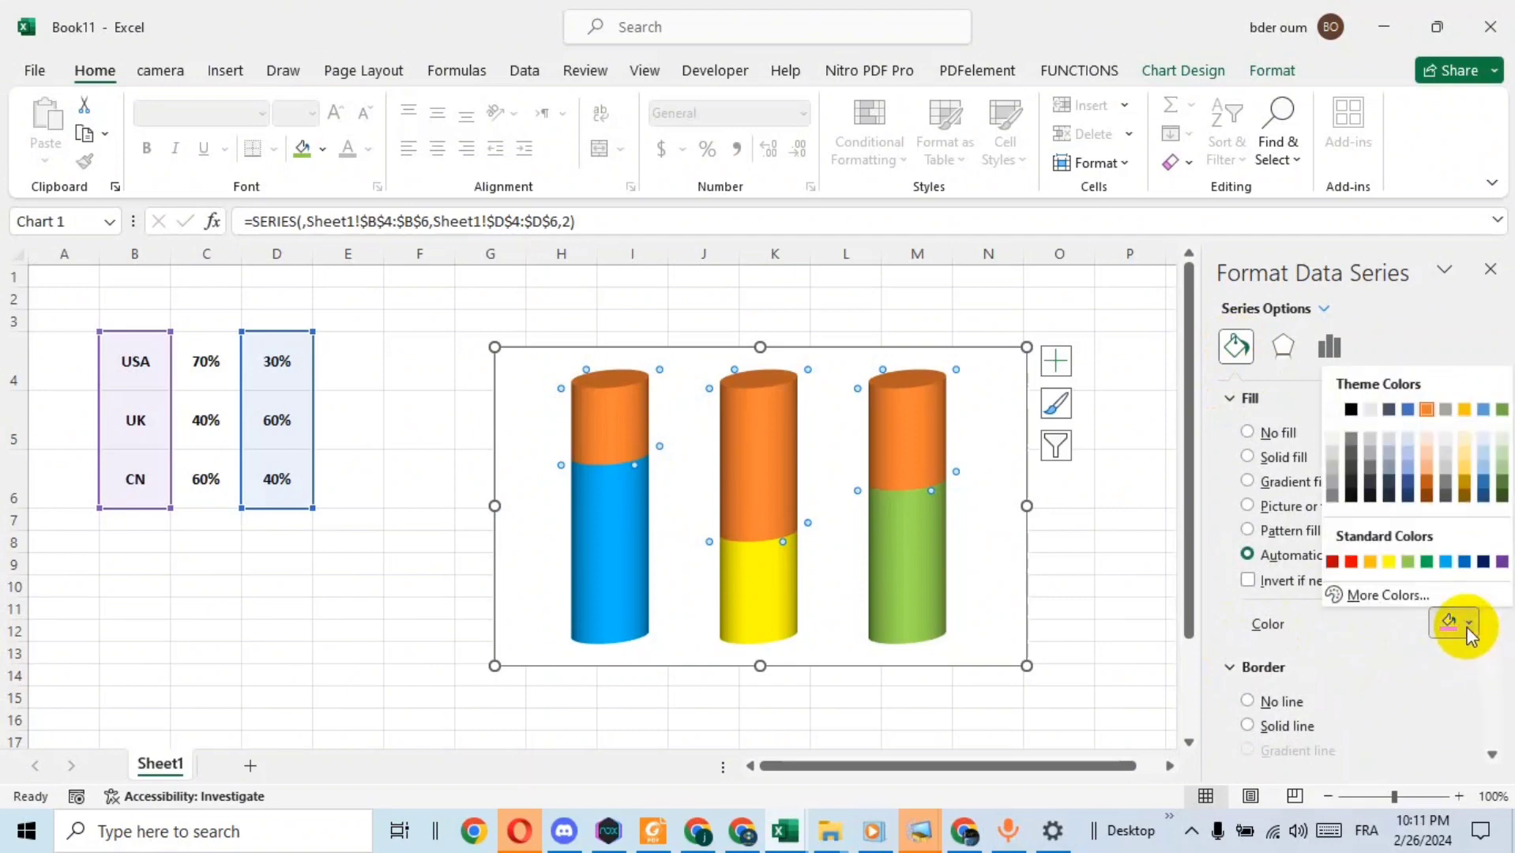
{"action": "left_click", "coordinate": [1334, 440]}
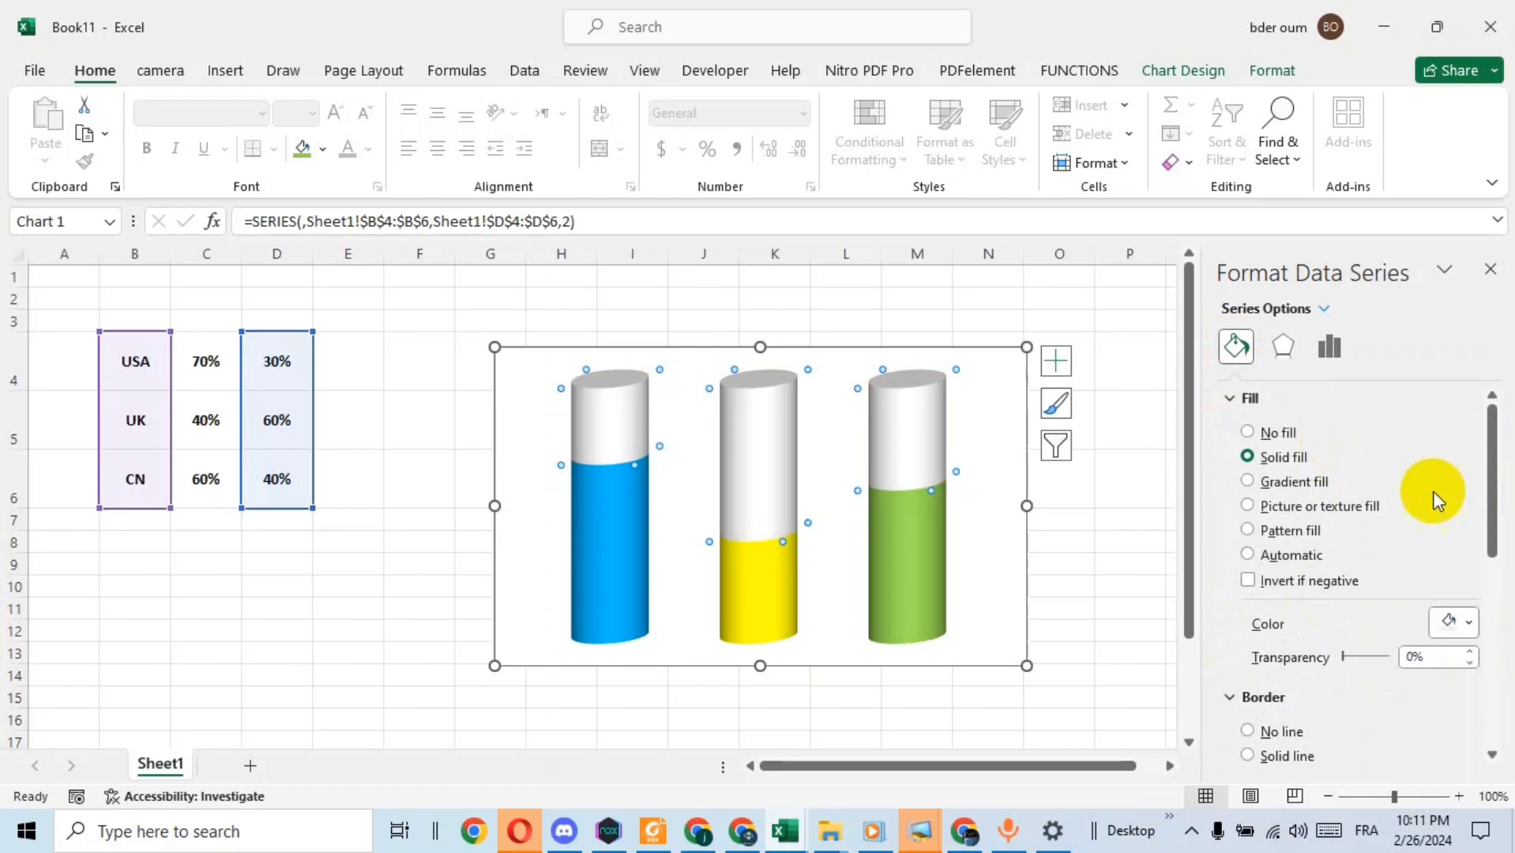
Step: Set the fill transparency of the upper cylinder series to 40%
{"action": "left_click_drag", "start_coordinate": [1490, 440], "coordinate": [1490, 474]}
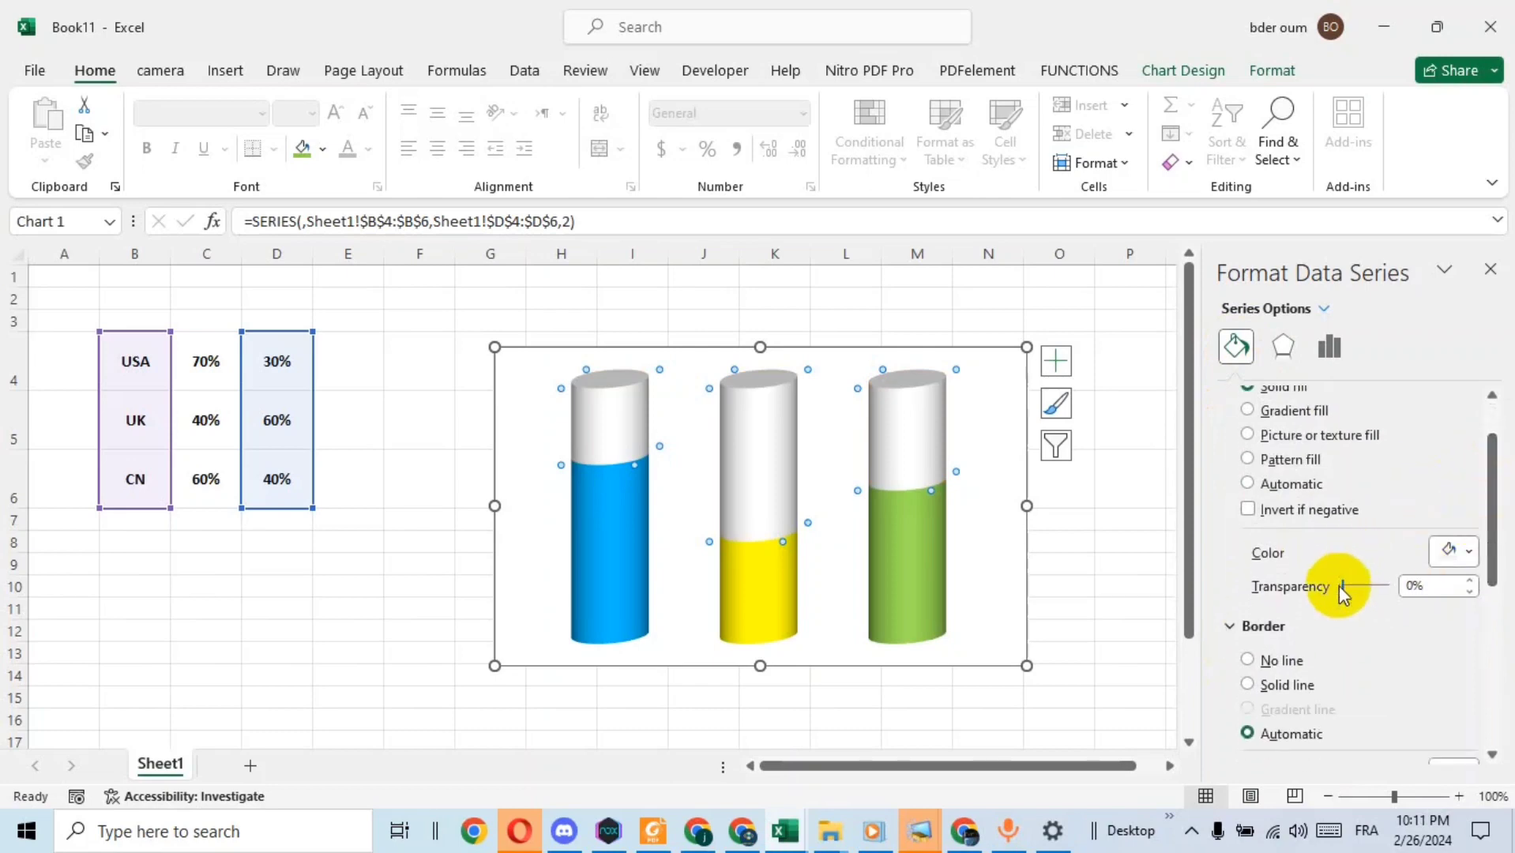
{"action": "left_click_drag", "start_coordinate": [1345, 586], "coordinate": [1368, 591]}
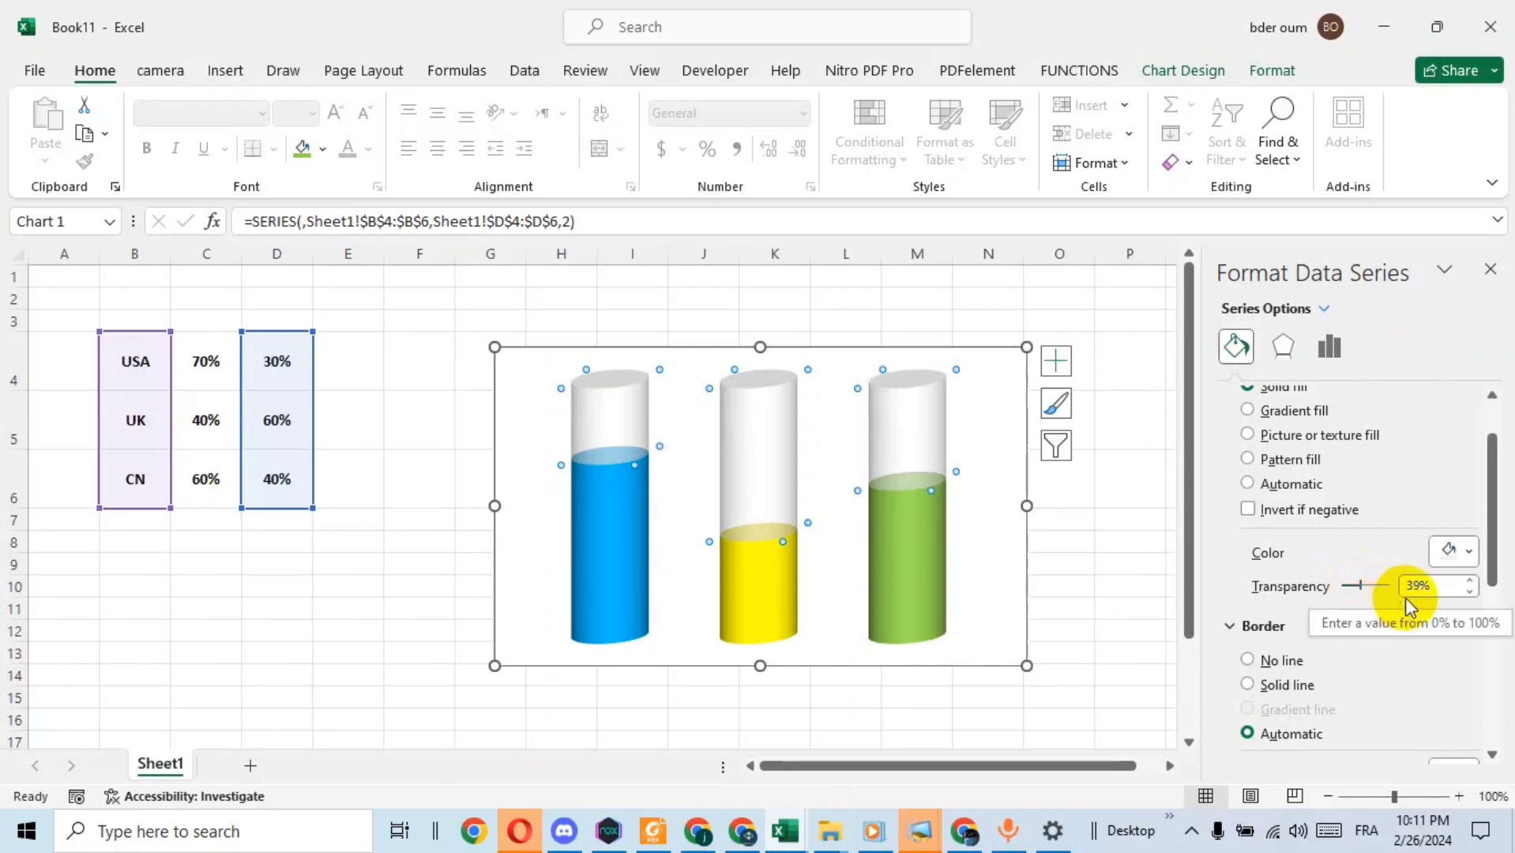
{"action": "left_click", "coordinate": [1472, 581]}
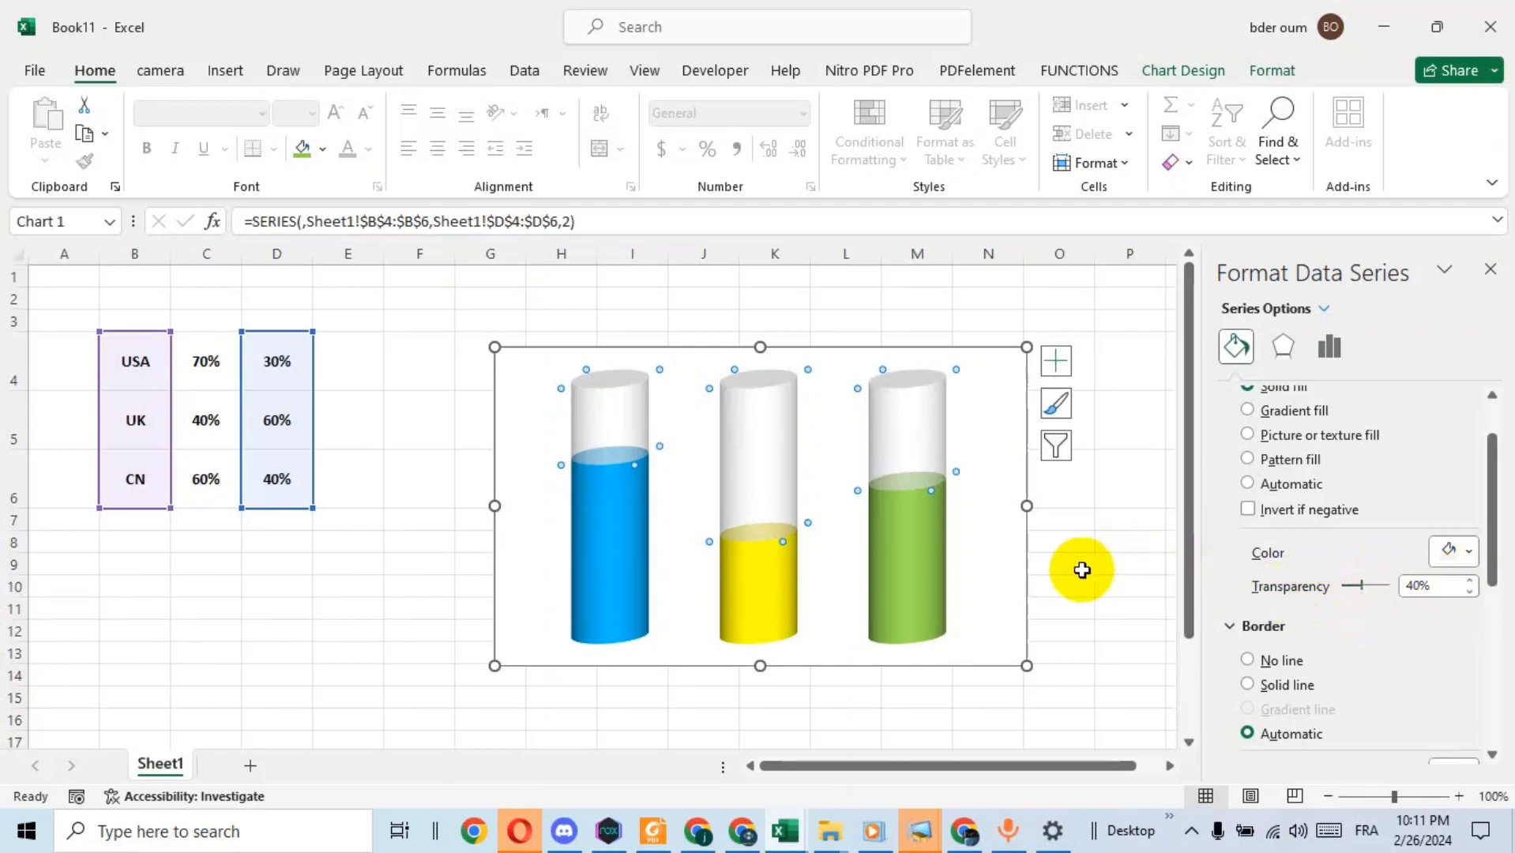
Step: Shift the chart slightly down and make it taller by extending its lower edge by about one row
{"action": "left_click", "coordinate": [691, 658]}
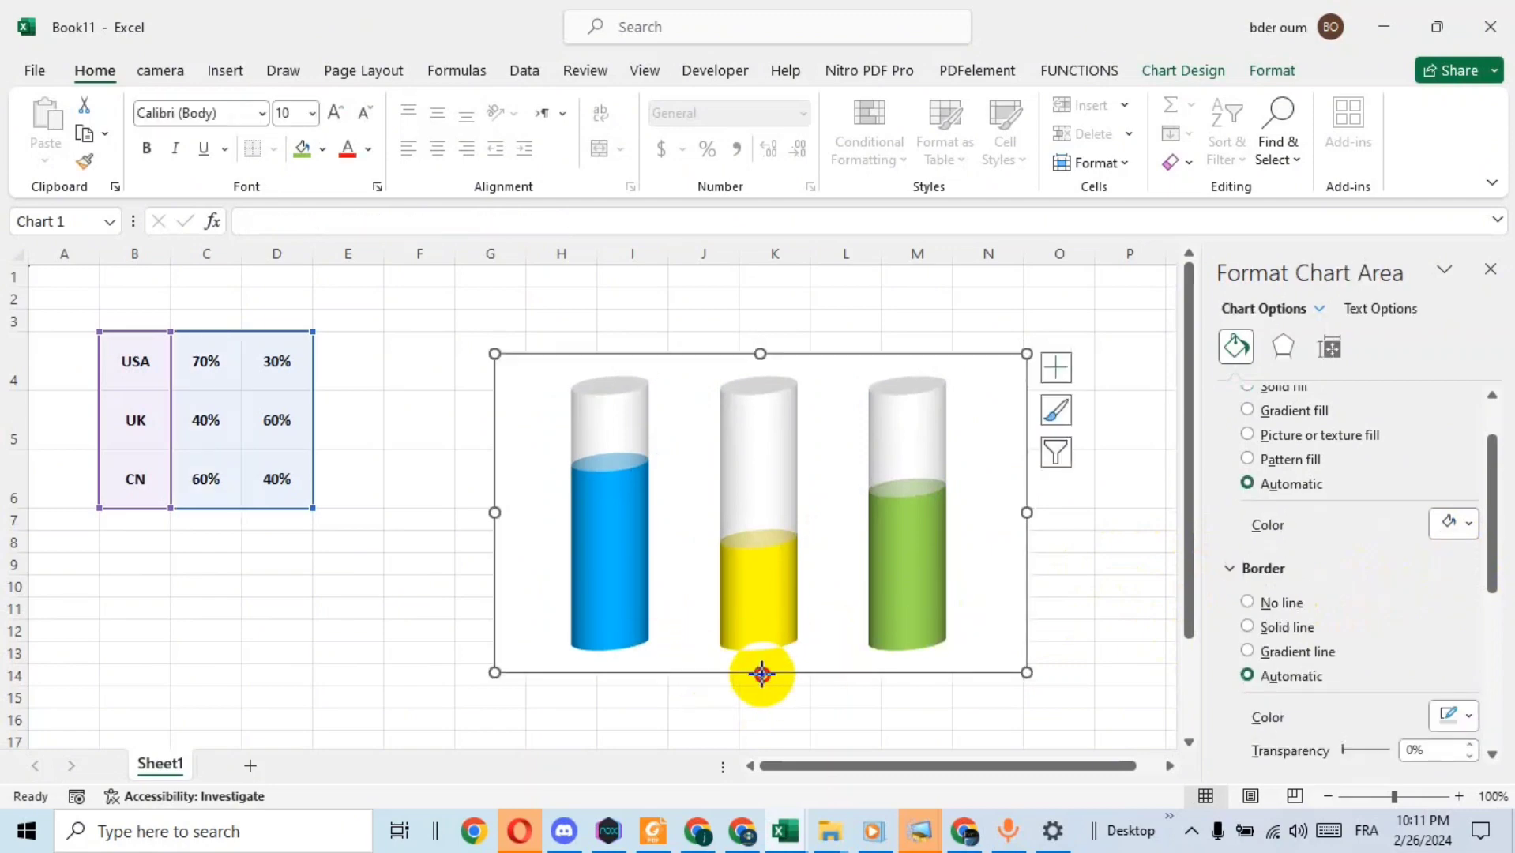
{"action": "left_click_drag", "start_coordinate": [761, 671], "coordinate": [760, 694]}
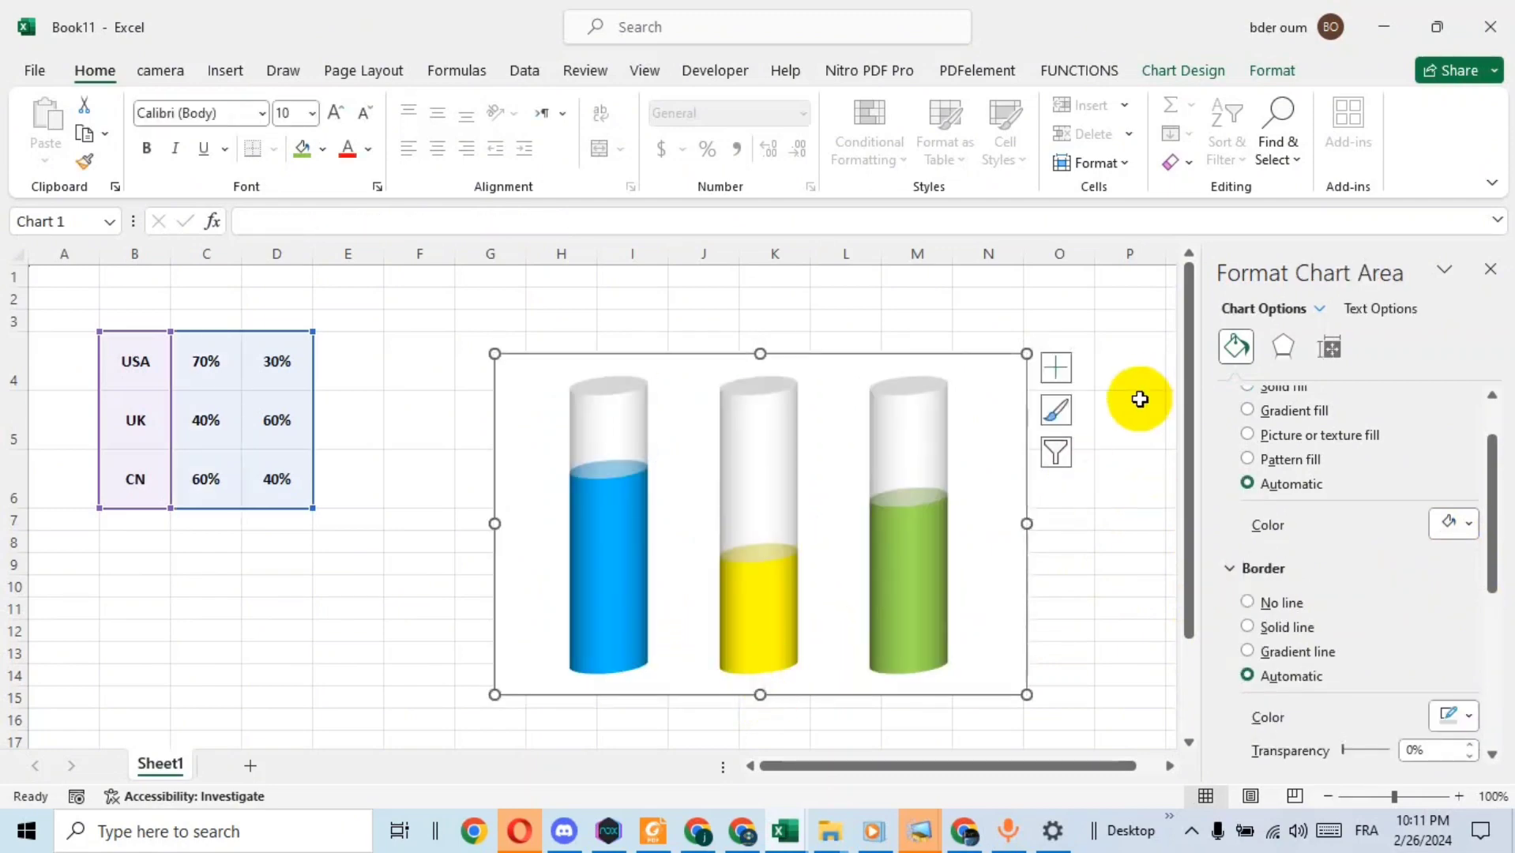
{"action": "left_click", "coordinate": [376, 625]}
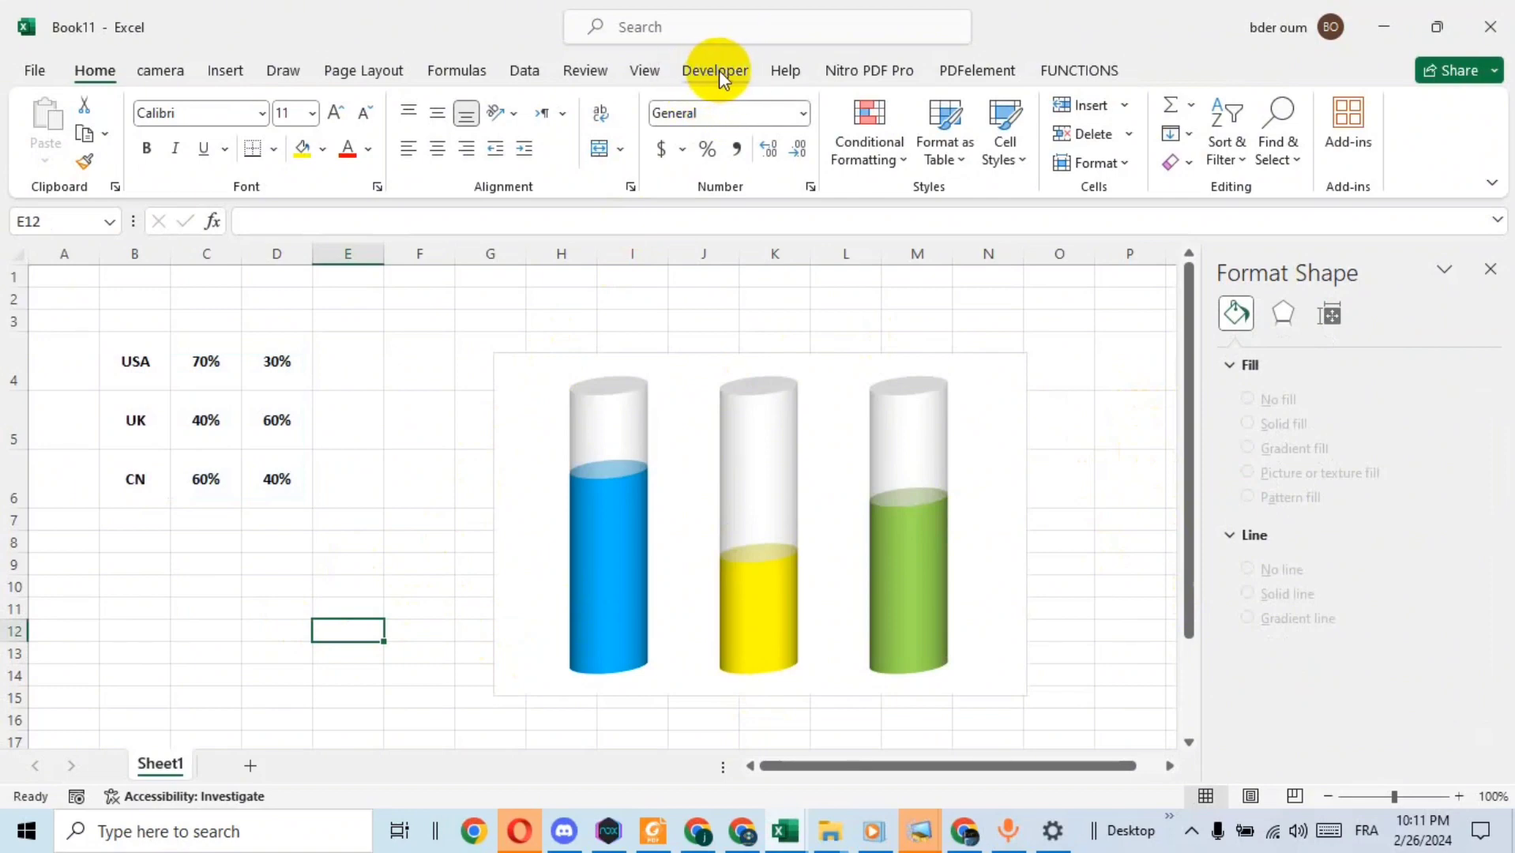
Step: Make sure the Developer tab is enabled among the main tabs in the ribbon customization options
{"action": "right_click", "coordinate": [517, 34]}
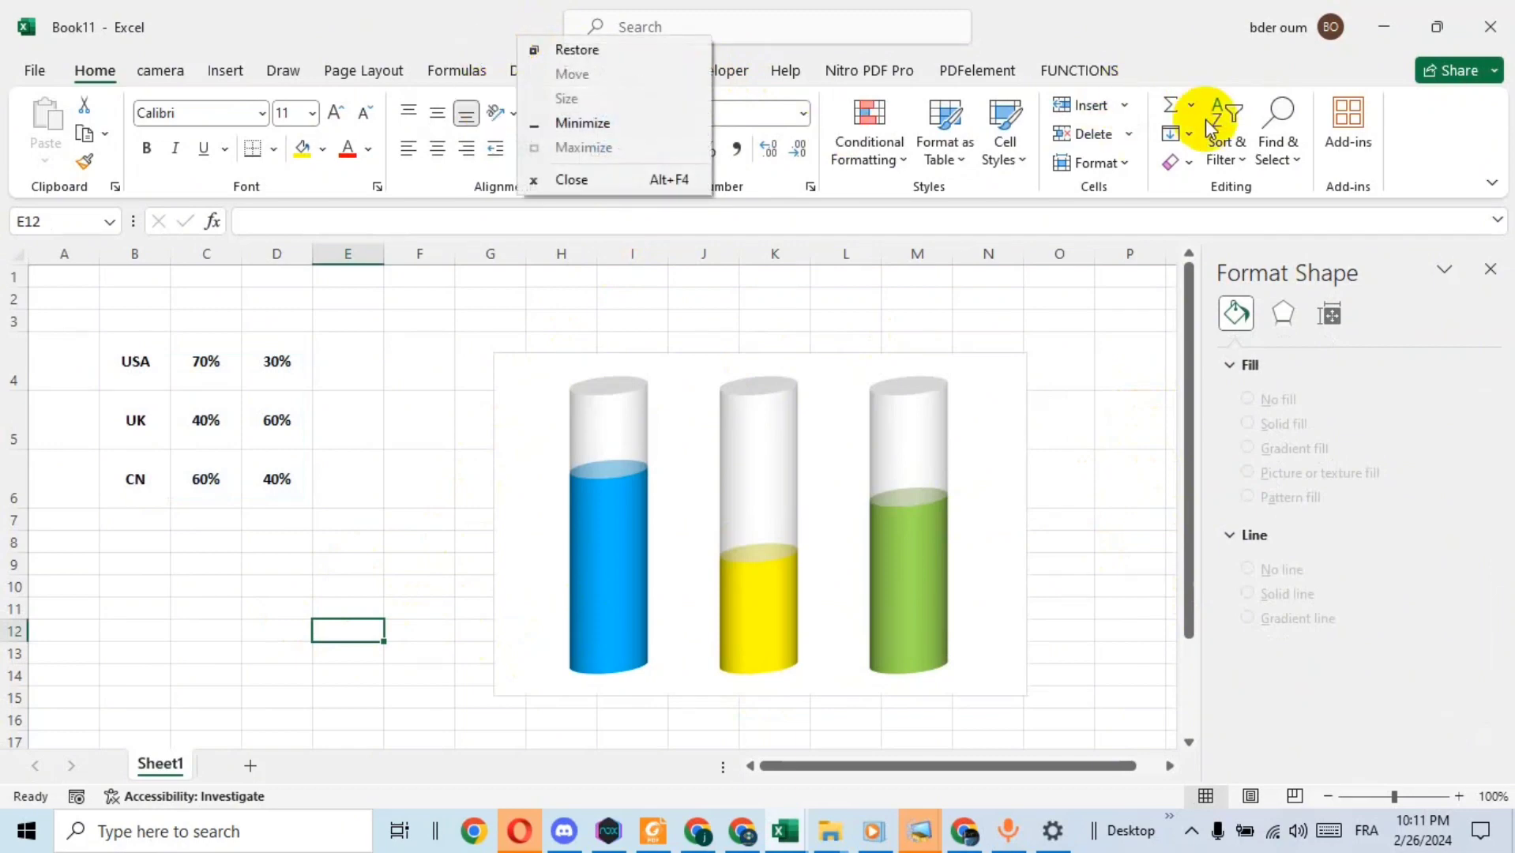
{"action": "right_click", "coordinate": [1207, 73]}
{"action": "left_click", "coordinate": [1439, 124]}
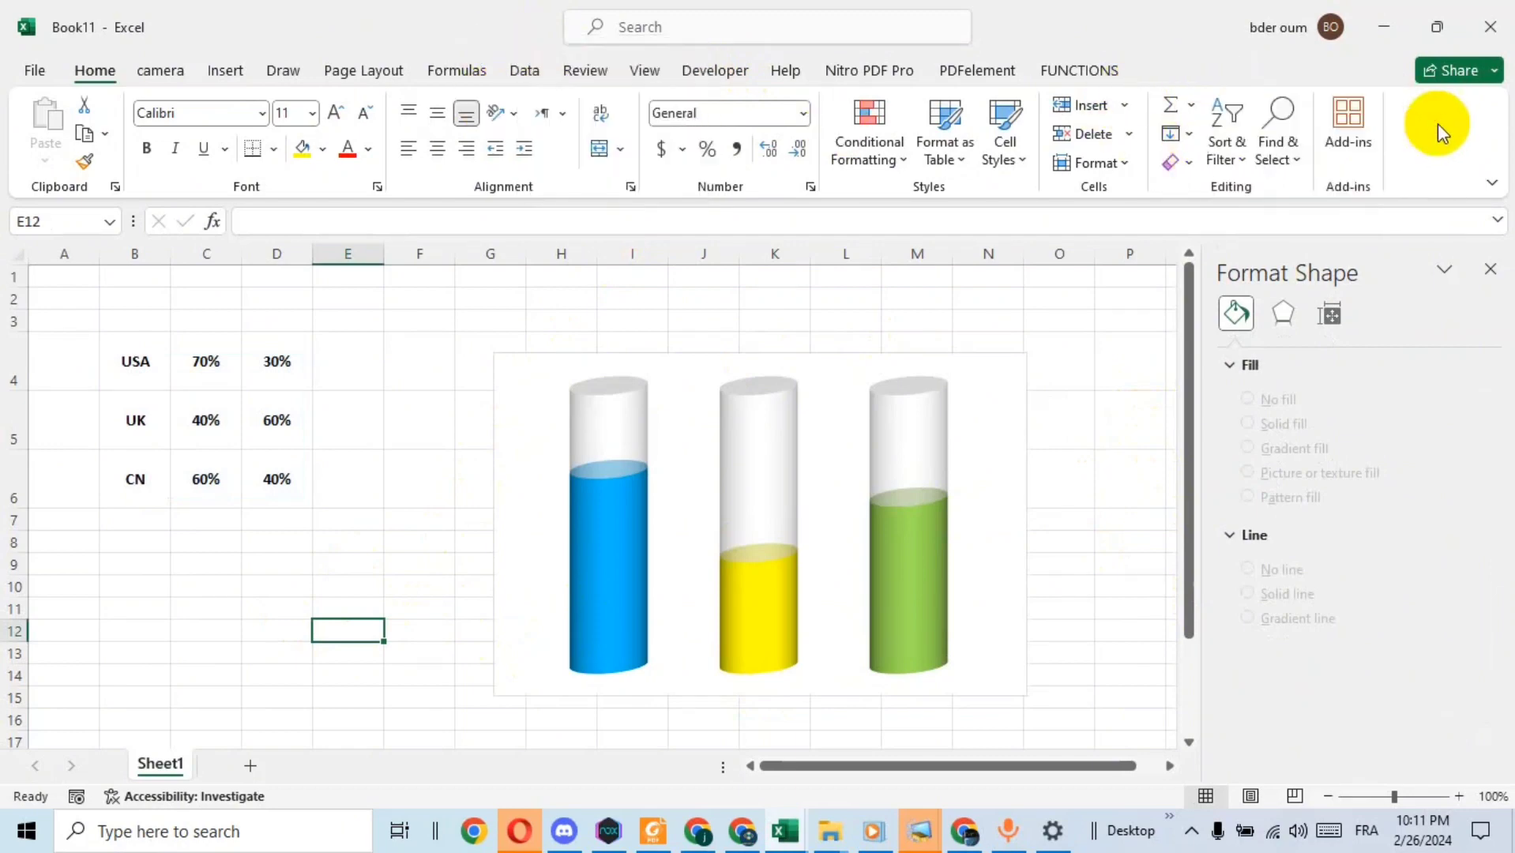
{"action": "right_click", "coordinate": [1417, 141]}
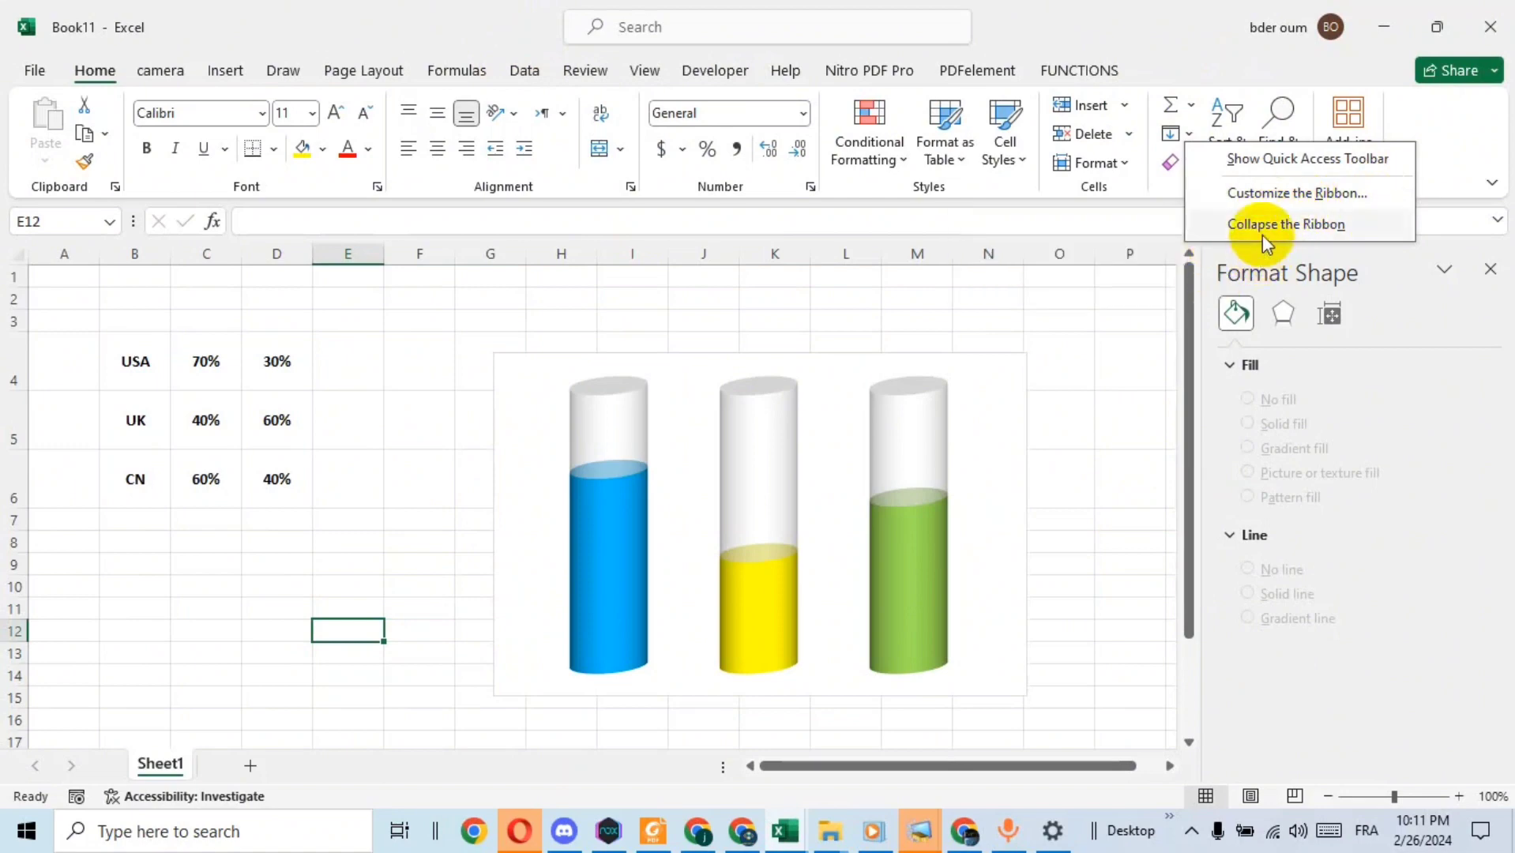
{"action": "left_click", "coordinate": [1293, 197]}
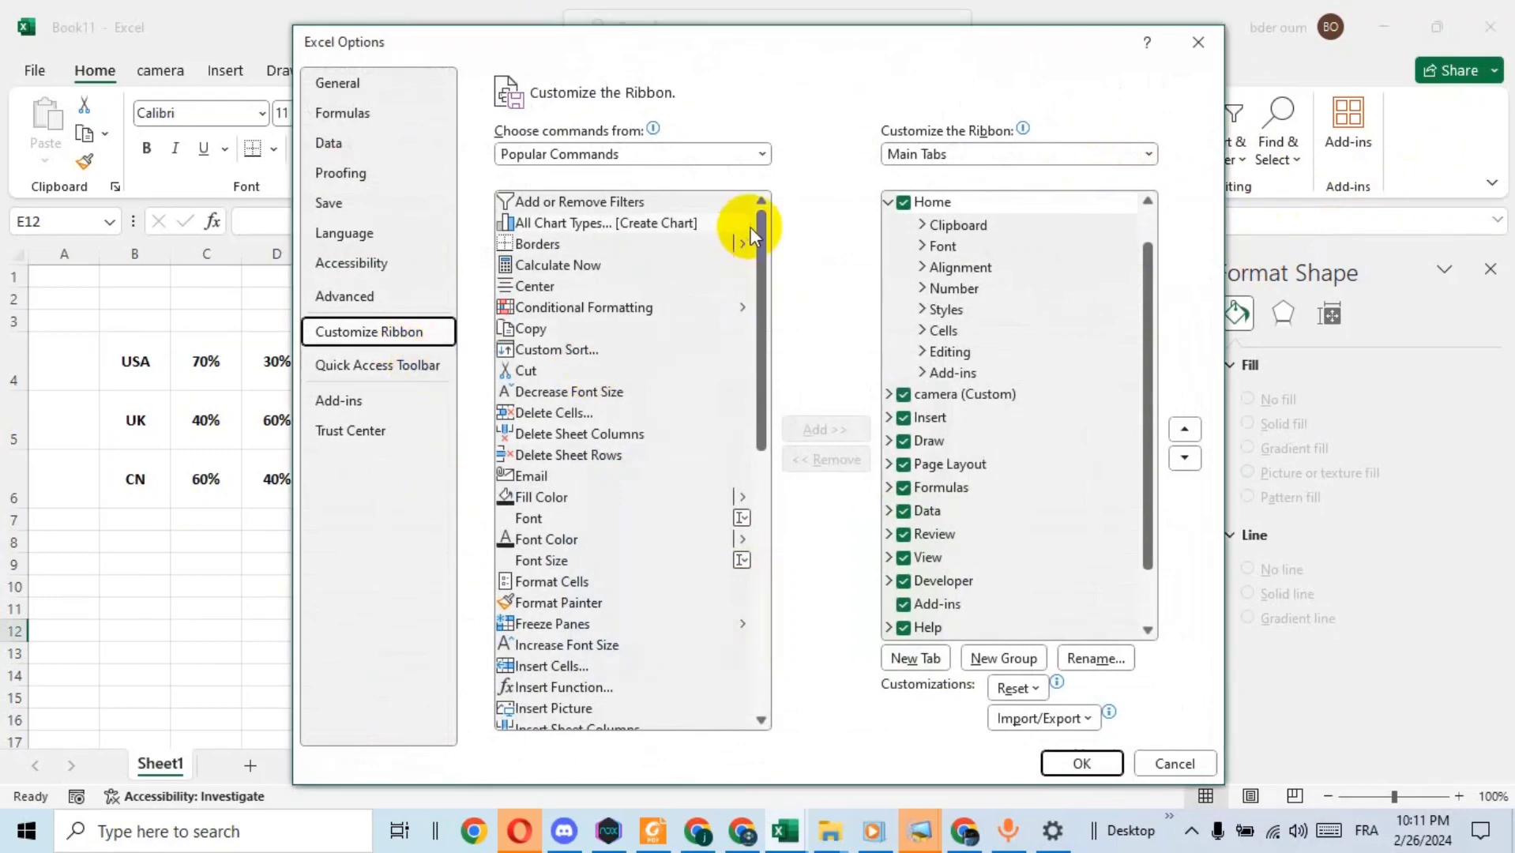
{"action": "left_click", "coordinate": [903, 582]}
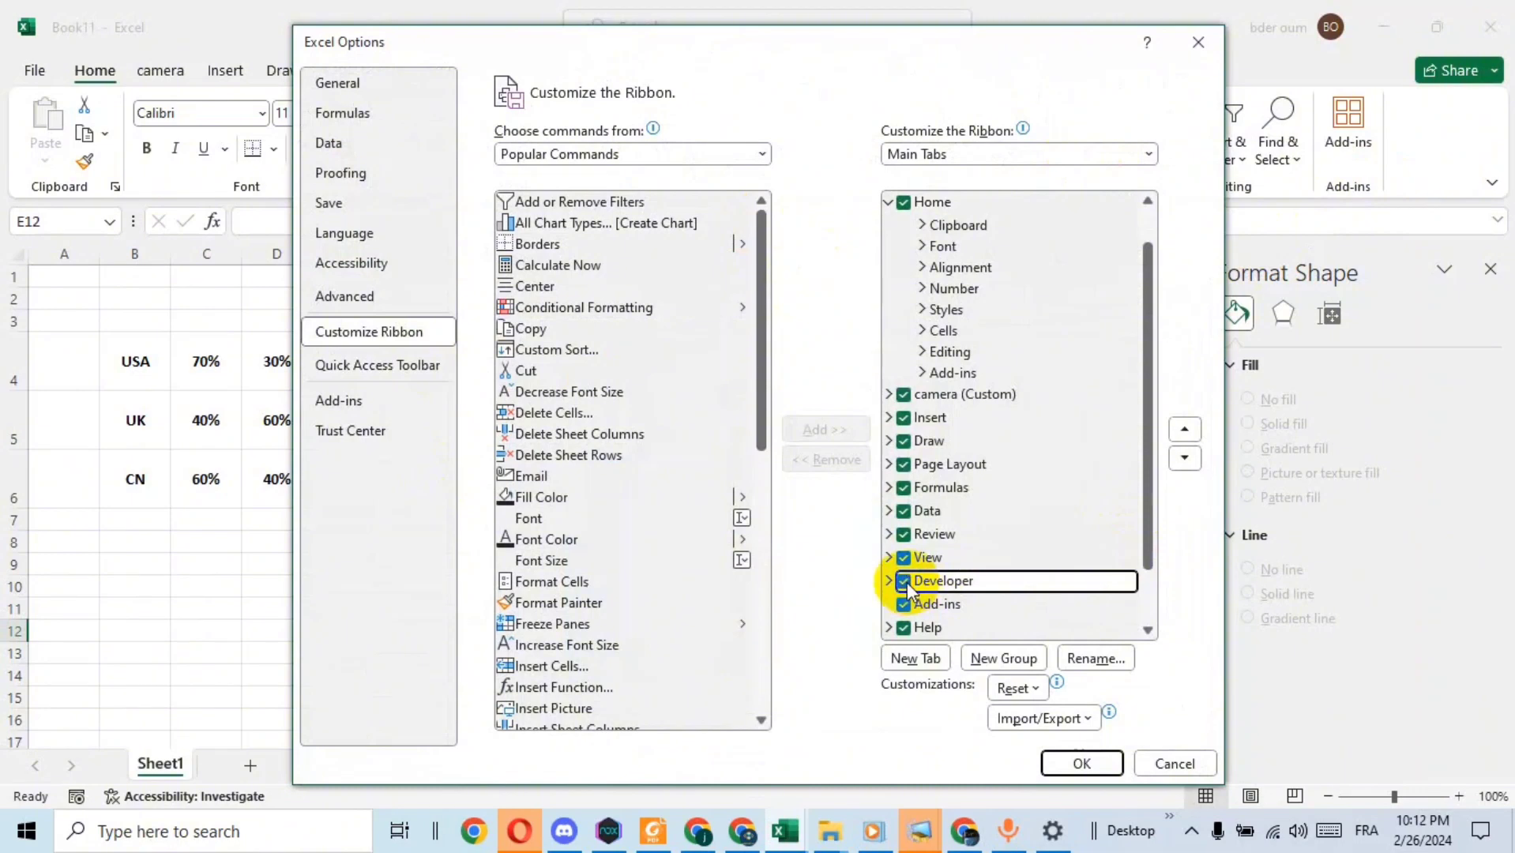
{"action": "left_click", "coordinate": [1081, 764]}
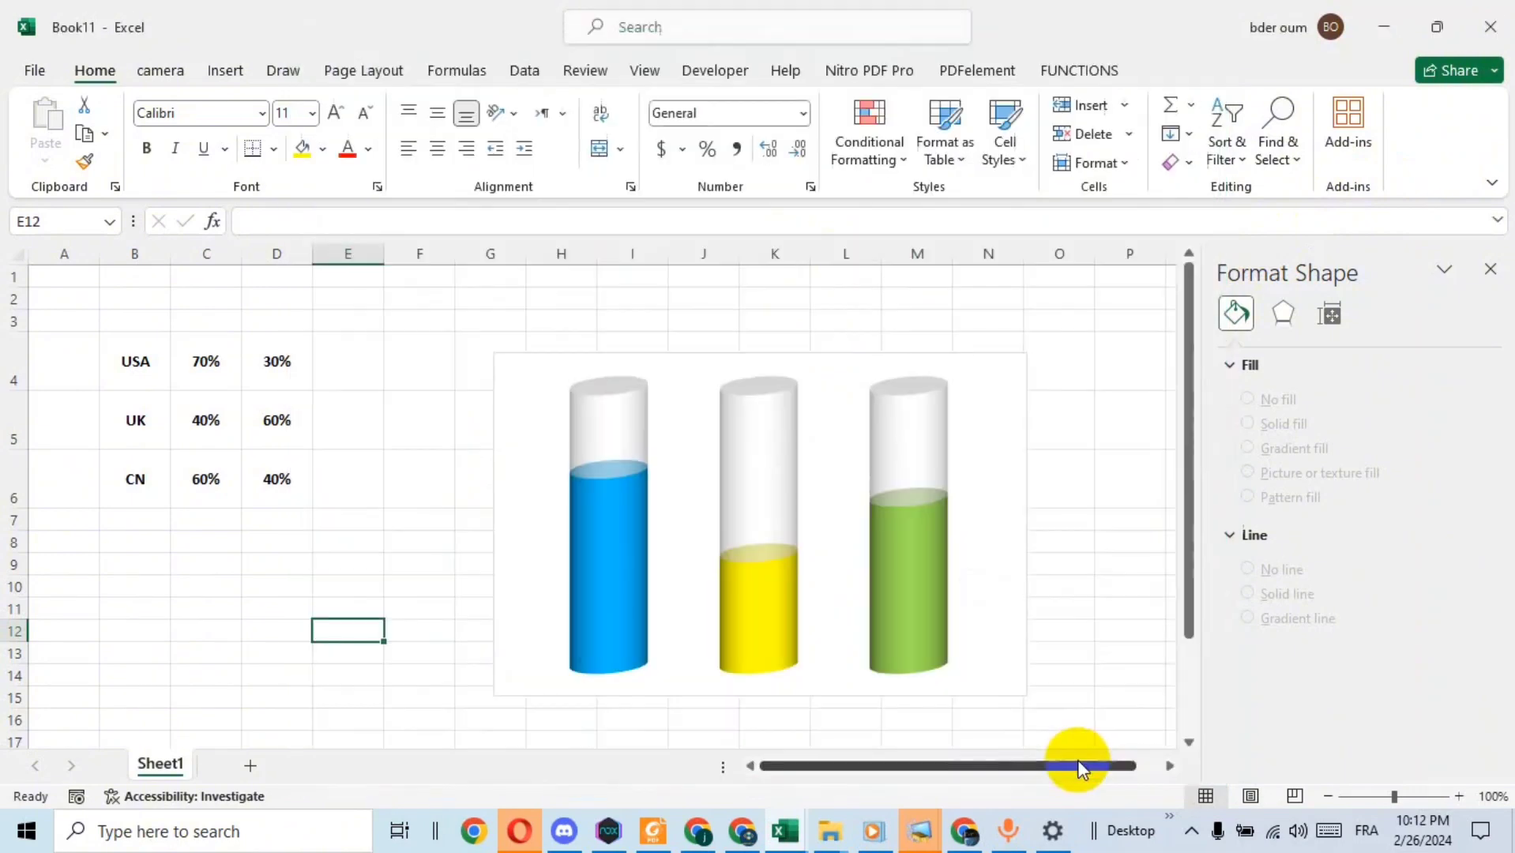
Step: Insert a small spin button form control and place it in column F around rows 2 to 4, beside the chart
{"action": "left_click", "coordinate": [719, 74]}
{"action": "left_click", "coordinate": [509, 158]}
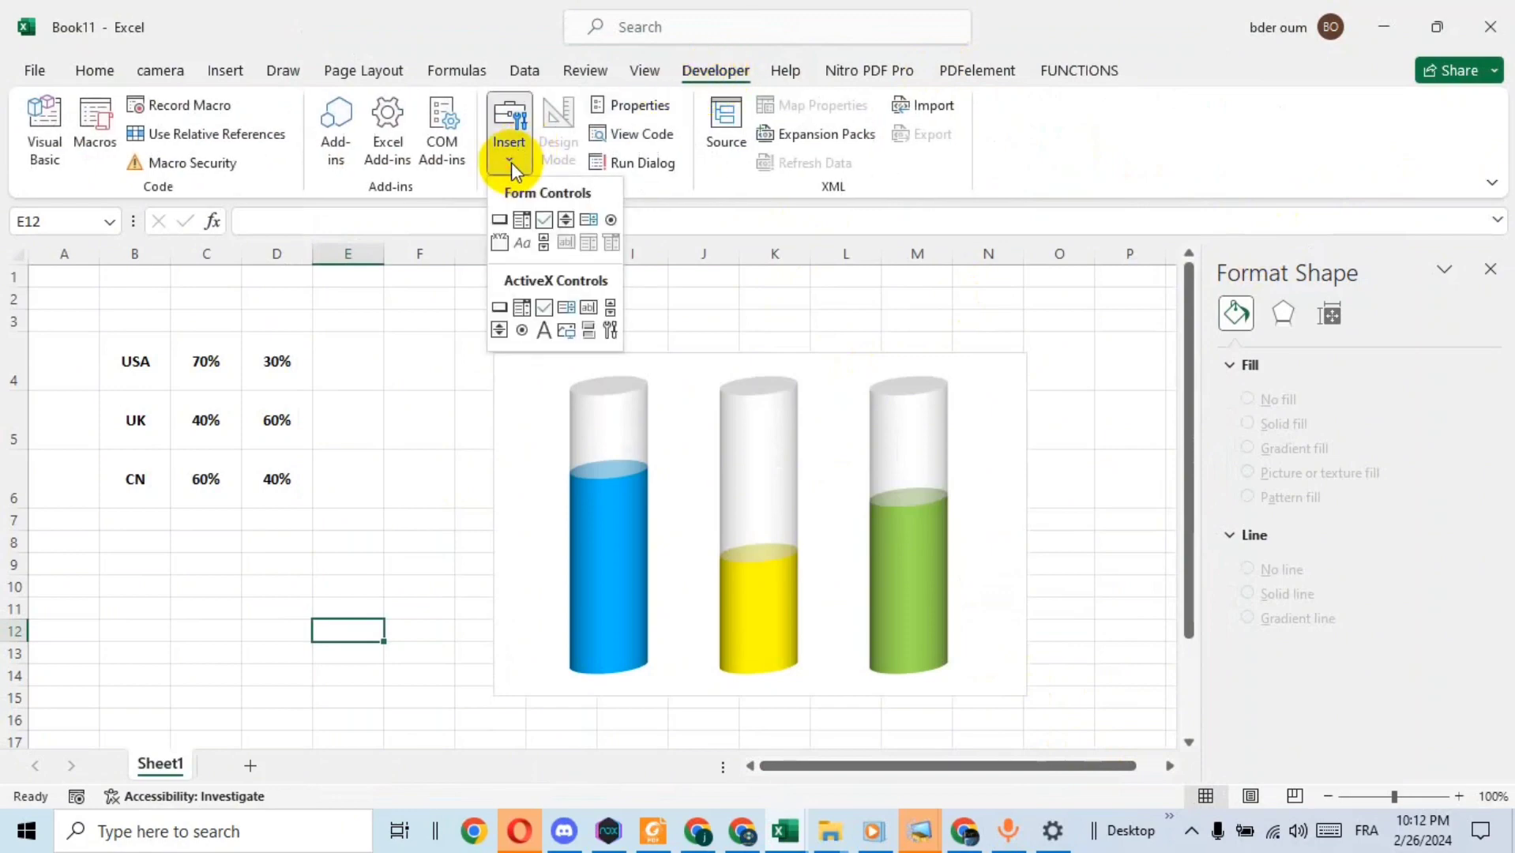
{"action": "left_click", "coordinate": [568, 222]}
{"action": "left_click_drag", "start_coordinate": [390, 312], "coordinate": [474, 307]}
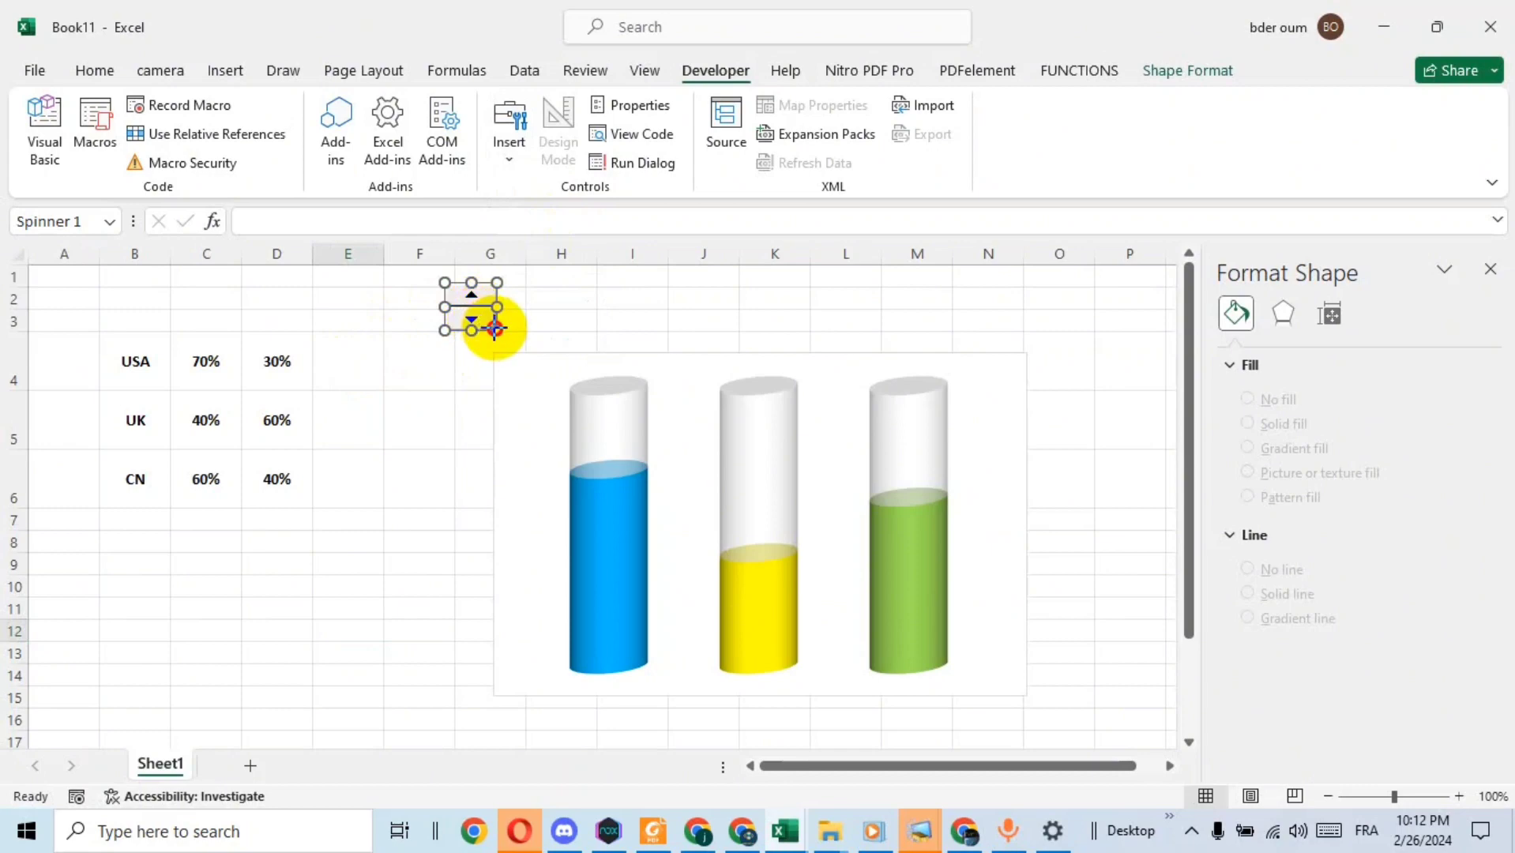
{"action": "left_click_drag", "start_coordinate": [478, 308], "coordinate": [433, 327]}
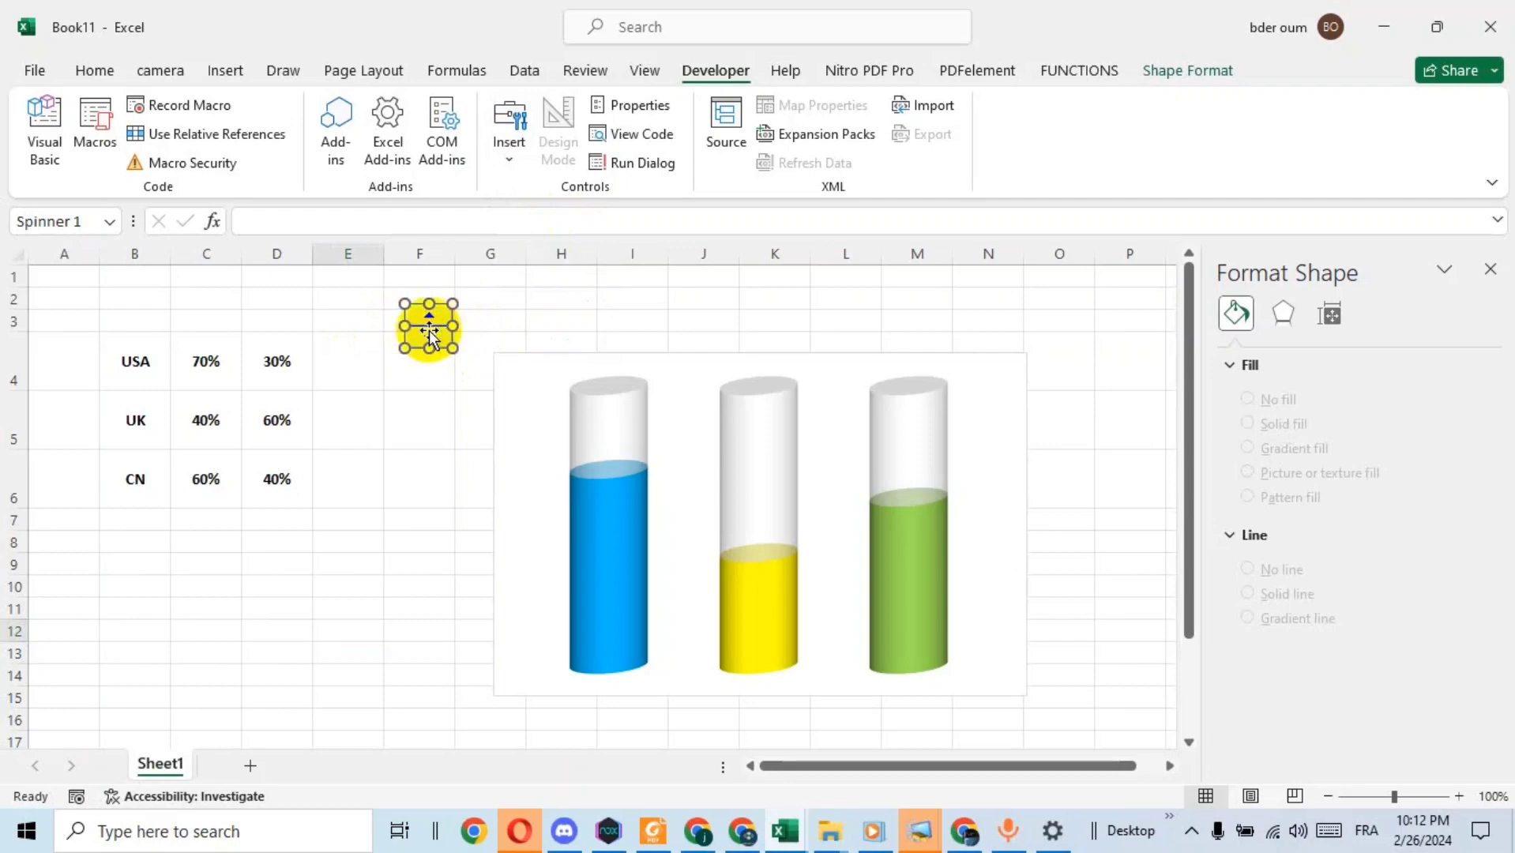
Step: Set the spin button's minimum value to 1 and maximum value to 100, and link it to cell C4
{"action": "right_click", "coordinate": [429, 330]}
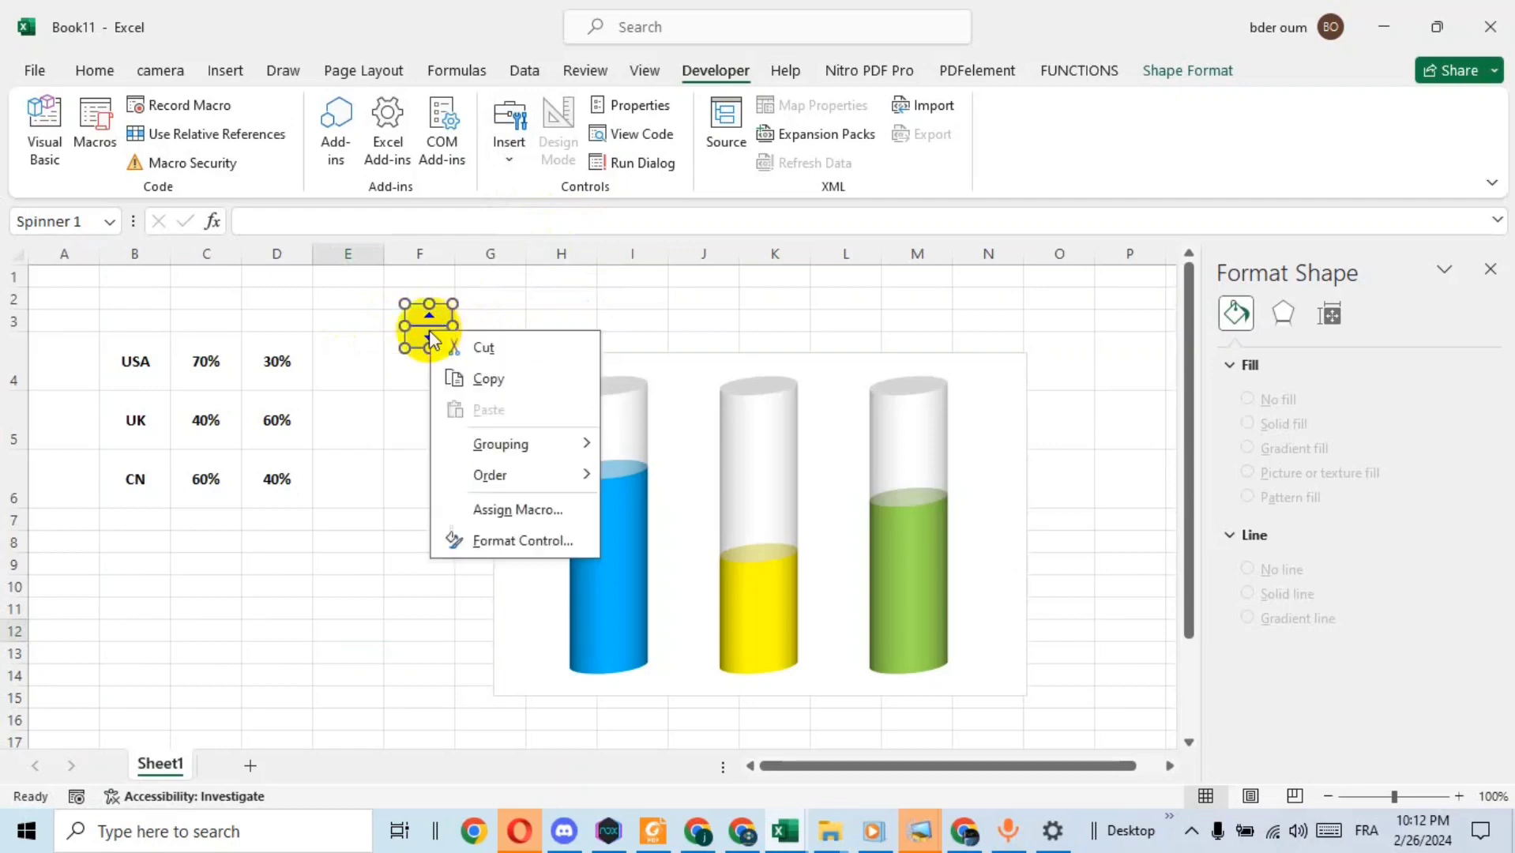
{"action": "left_click", "coordinate": [546, 539]}
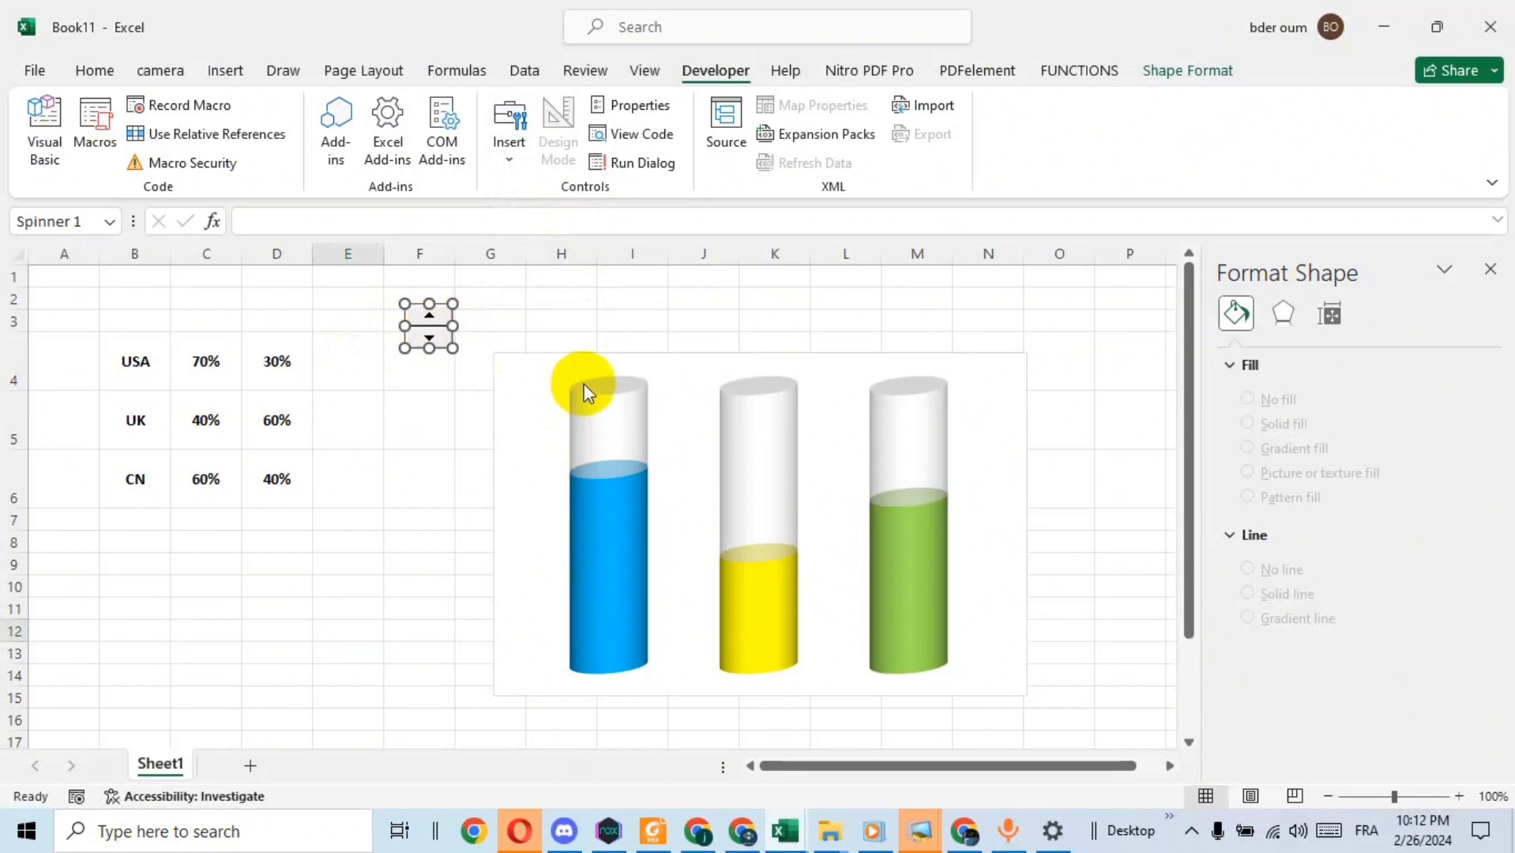
{"action": "left_click", "coordinate": [711, 166]}
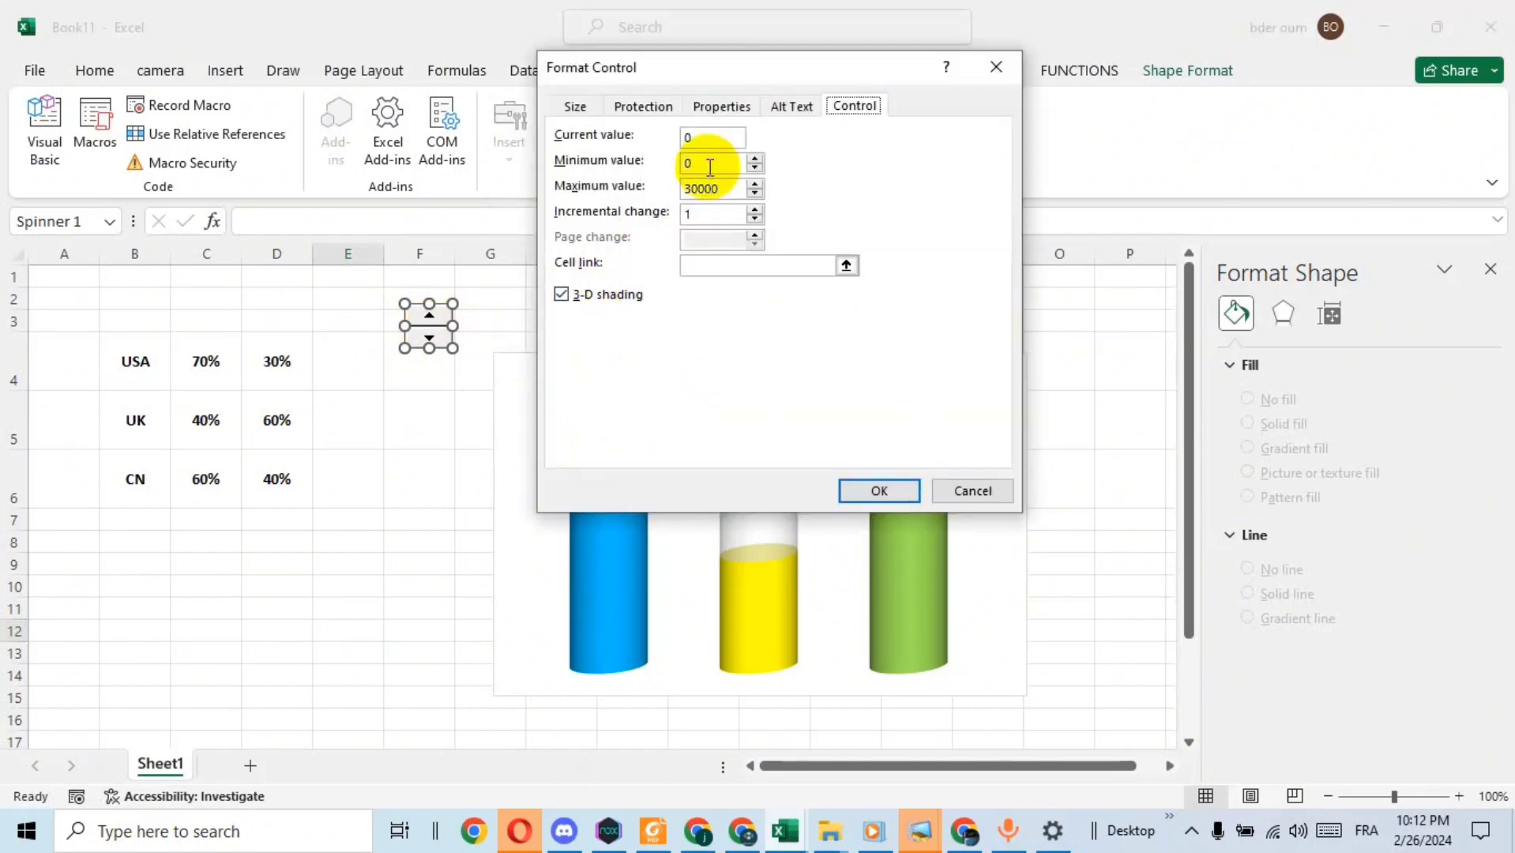
{"action": "left_click", "coordinate": [710, 161]}
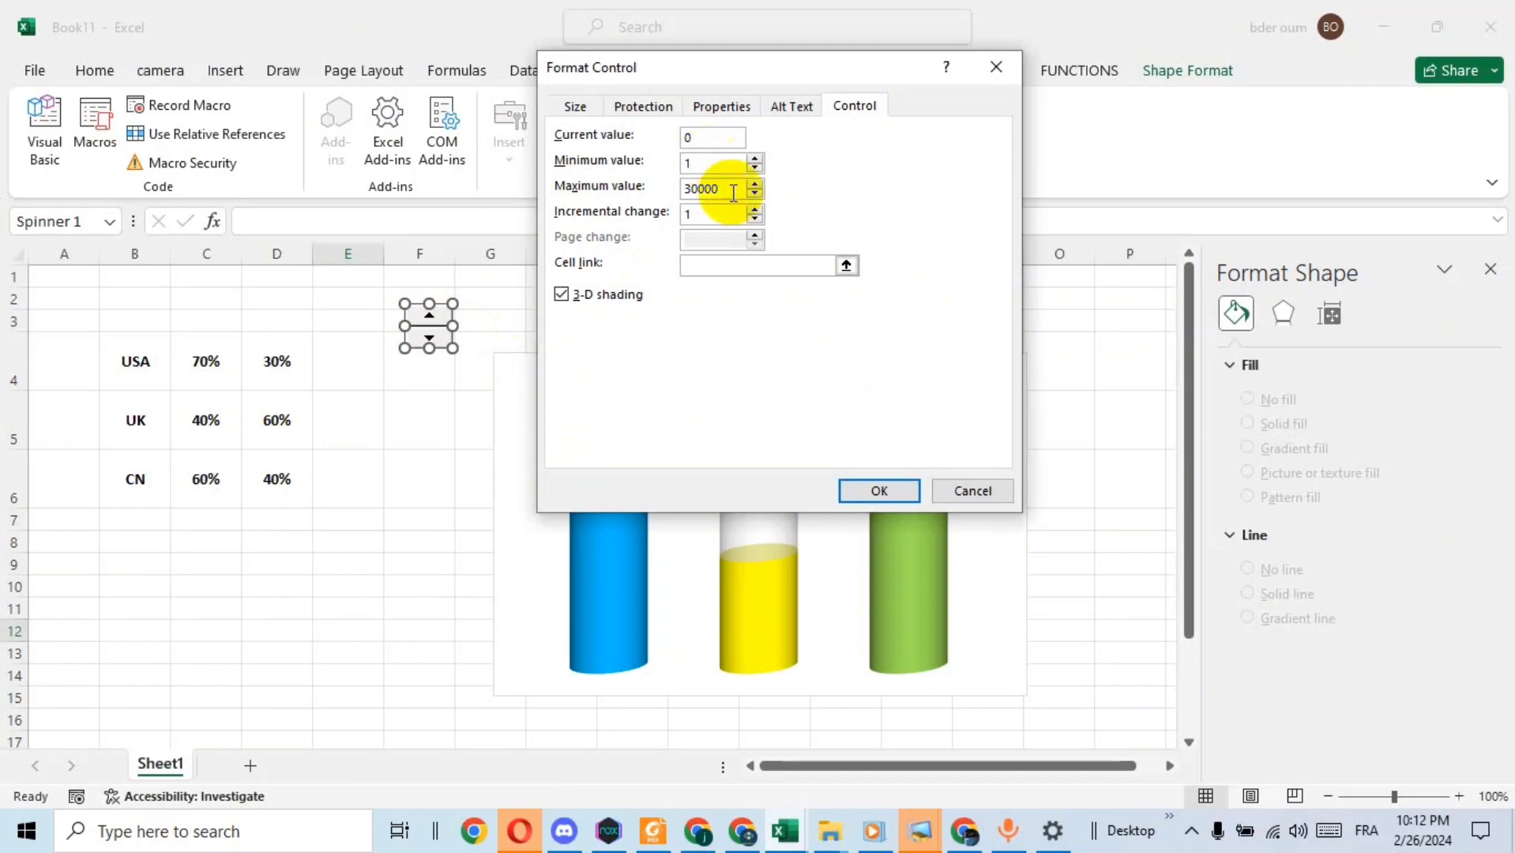
{"action": "left_click_drag", "start_coordinate": [721, 190], "coordinate": [670, 197]}
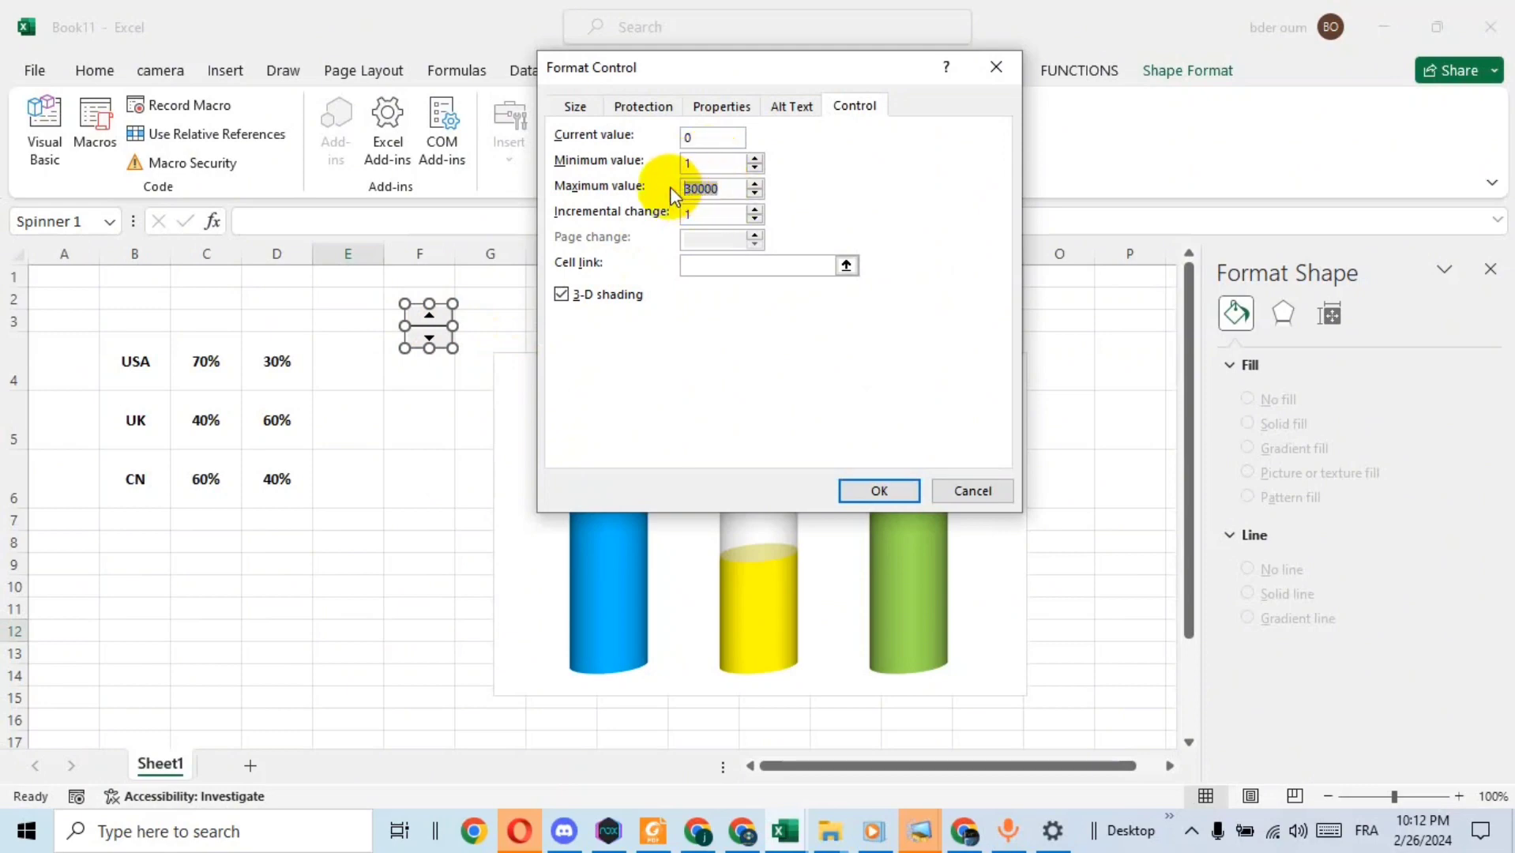
{"action": "type", "text": "100"}
{"action": "left_click", "coordinate": [771, 264]}
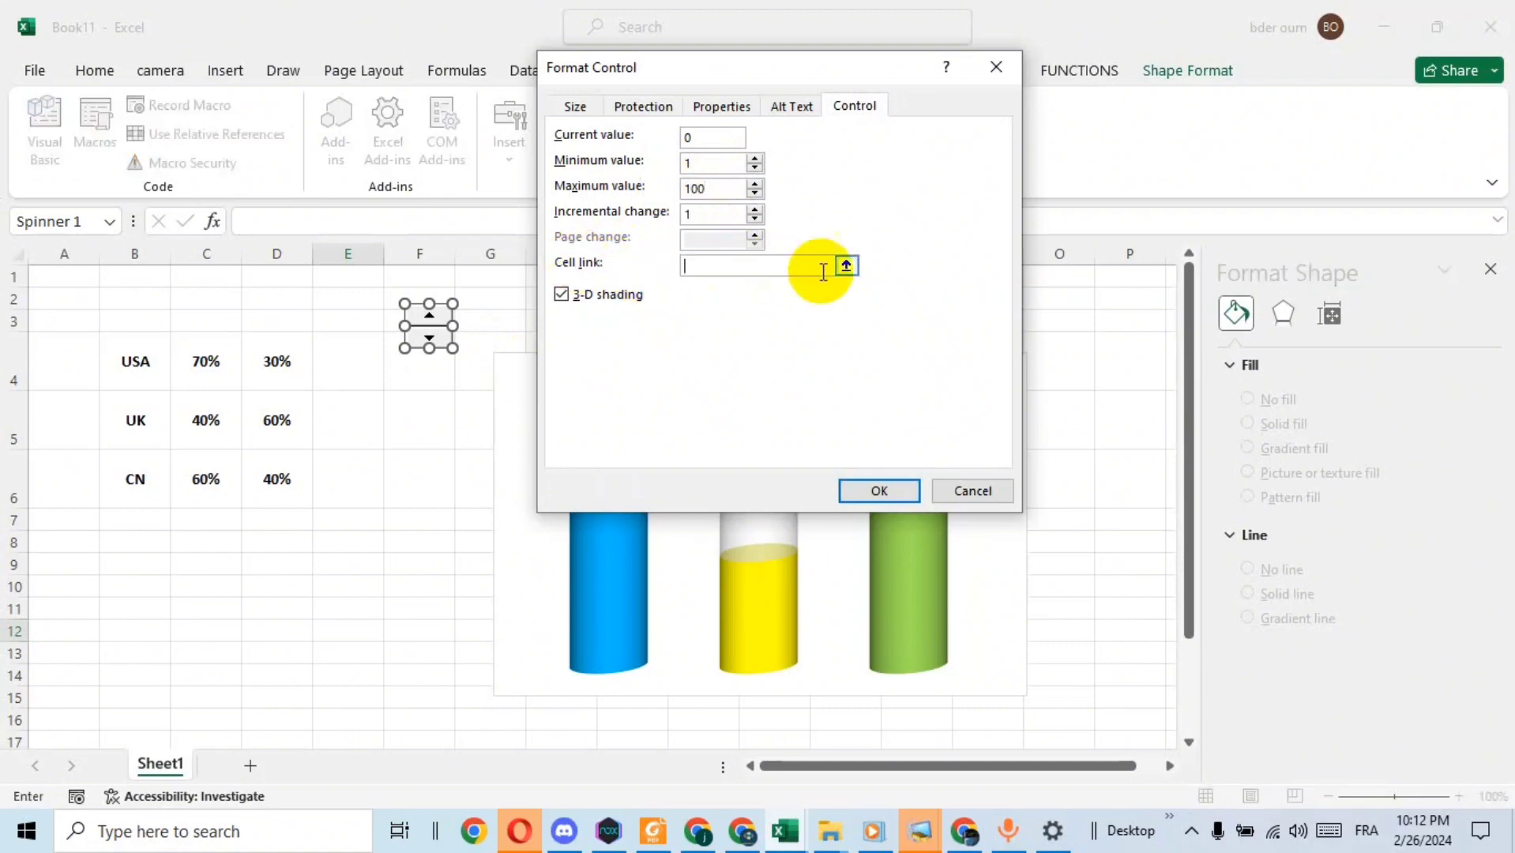
{"action": "left_click", "coordinate": [210, 365]}
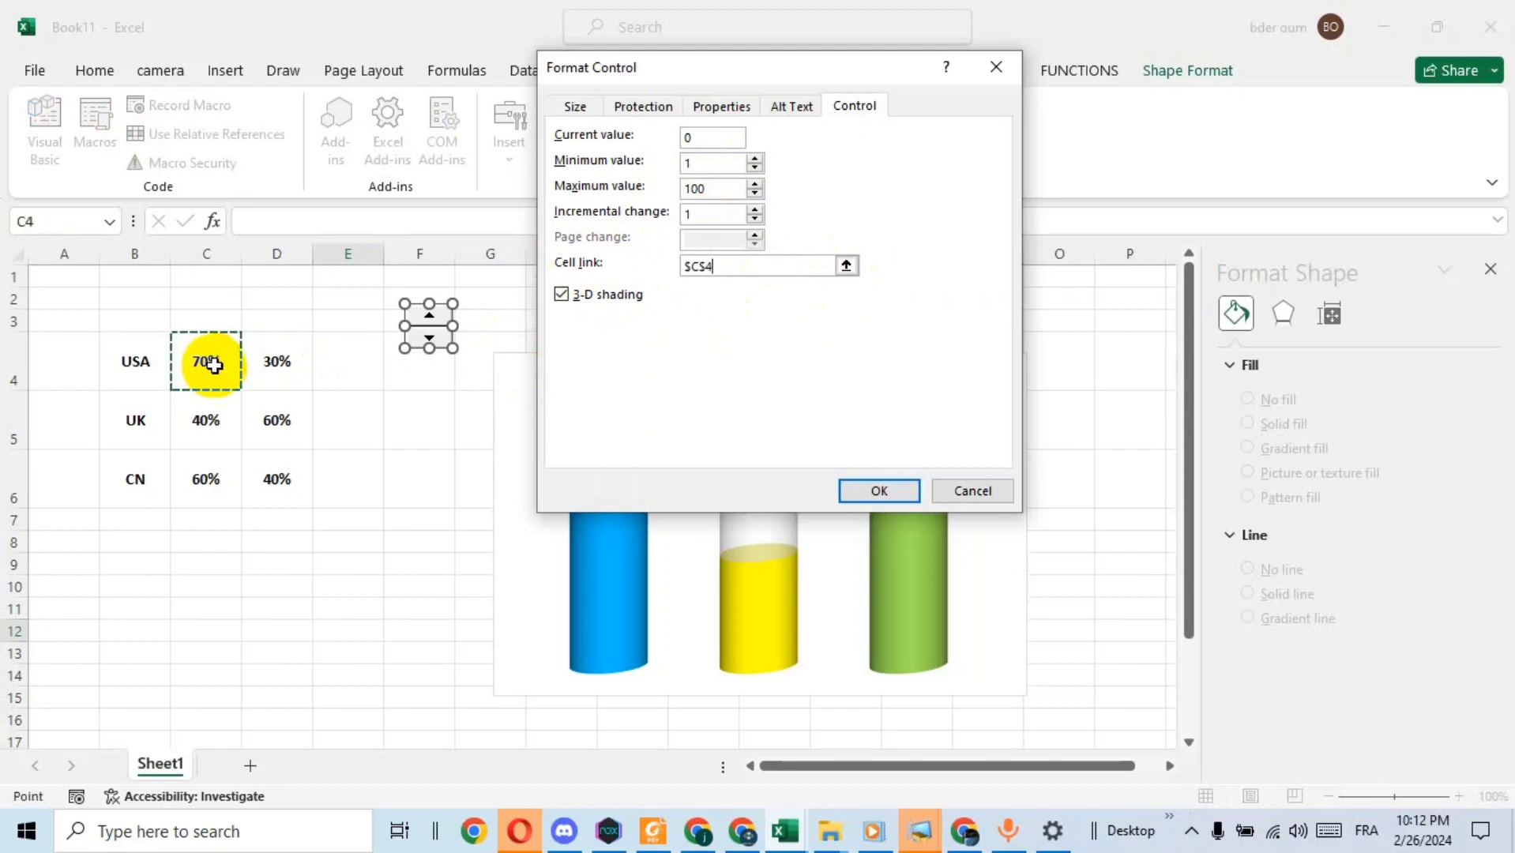
{"action": "left_click", "coordinate": [872, 487]}
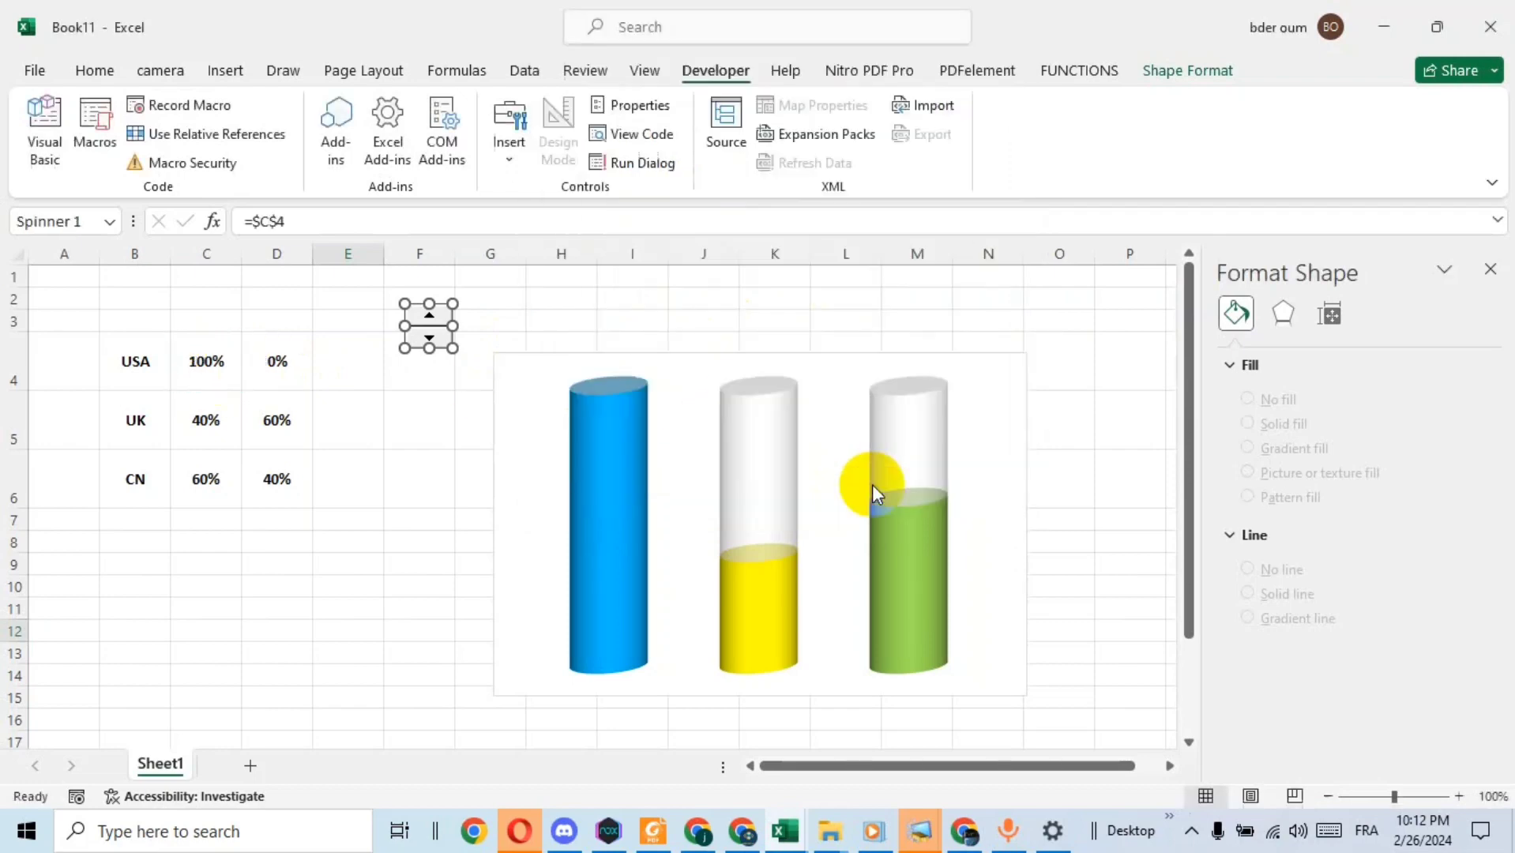
Step: Test the spin button by raising the USA percentage one increment and lowering it again
{"action": "left_click", "coordinate": [474, 433]}
{"action": "left_click", "coordinate": [429, 320]}
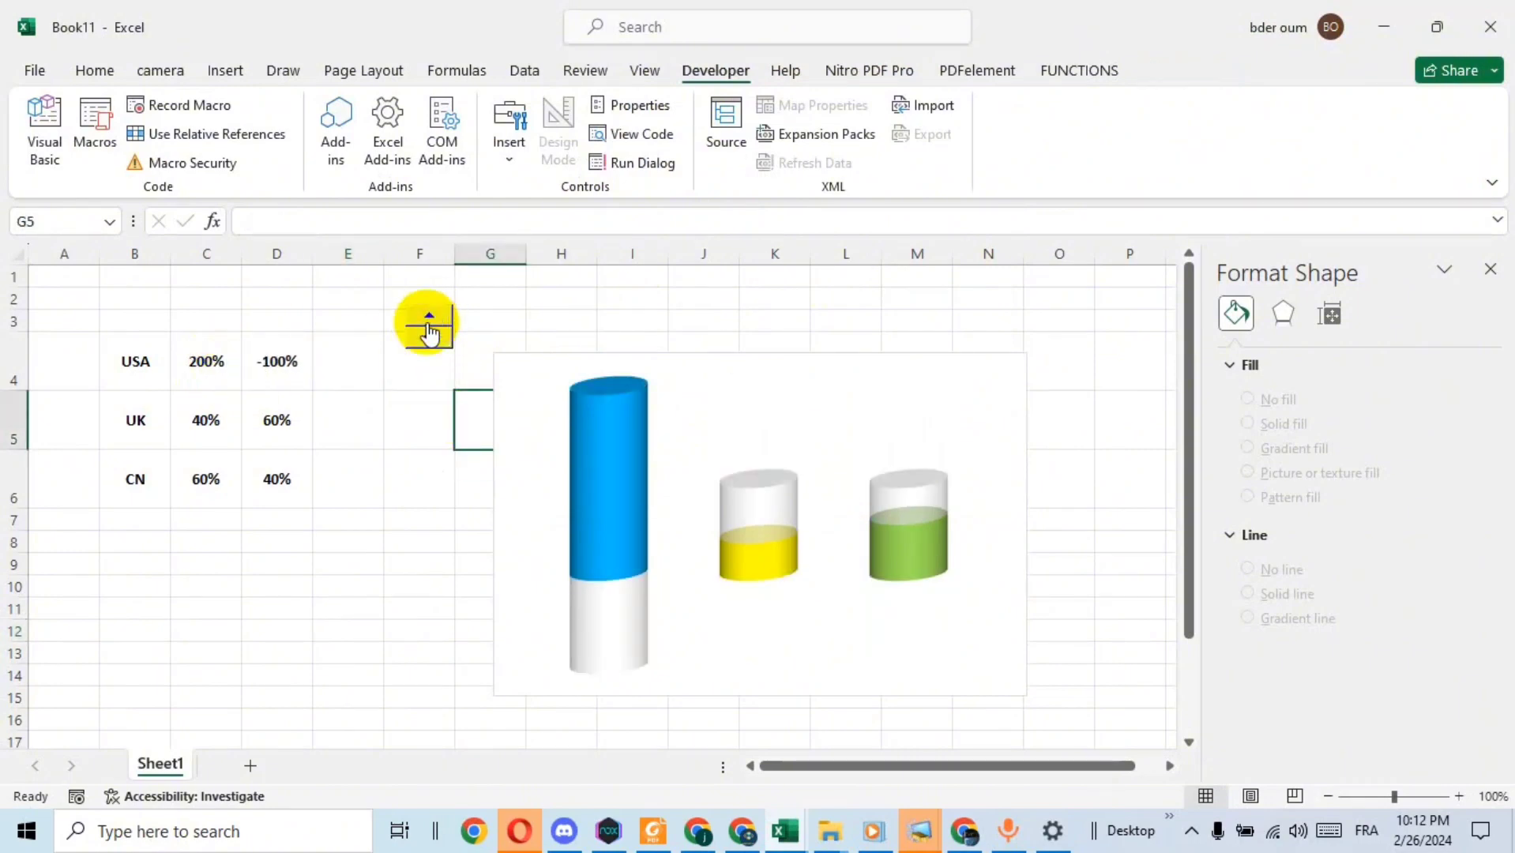
{"action": "left_click", "coordinate": [429, 337]}
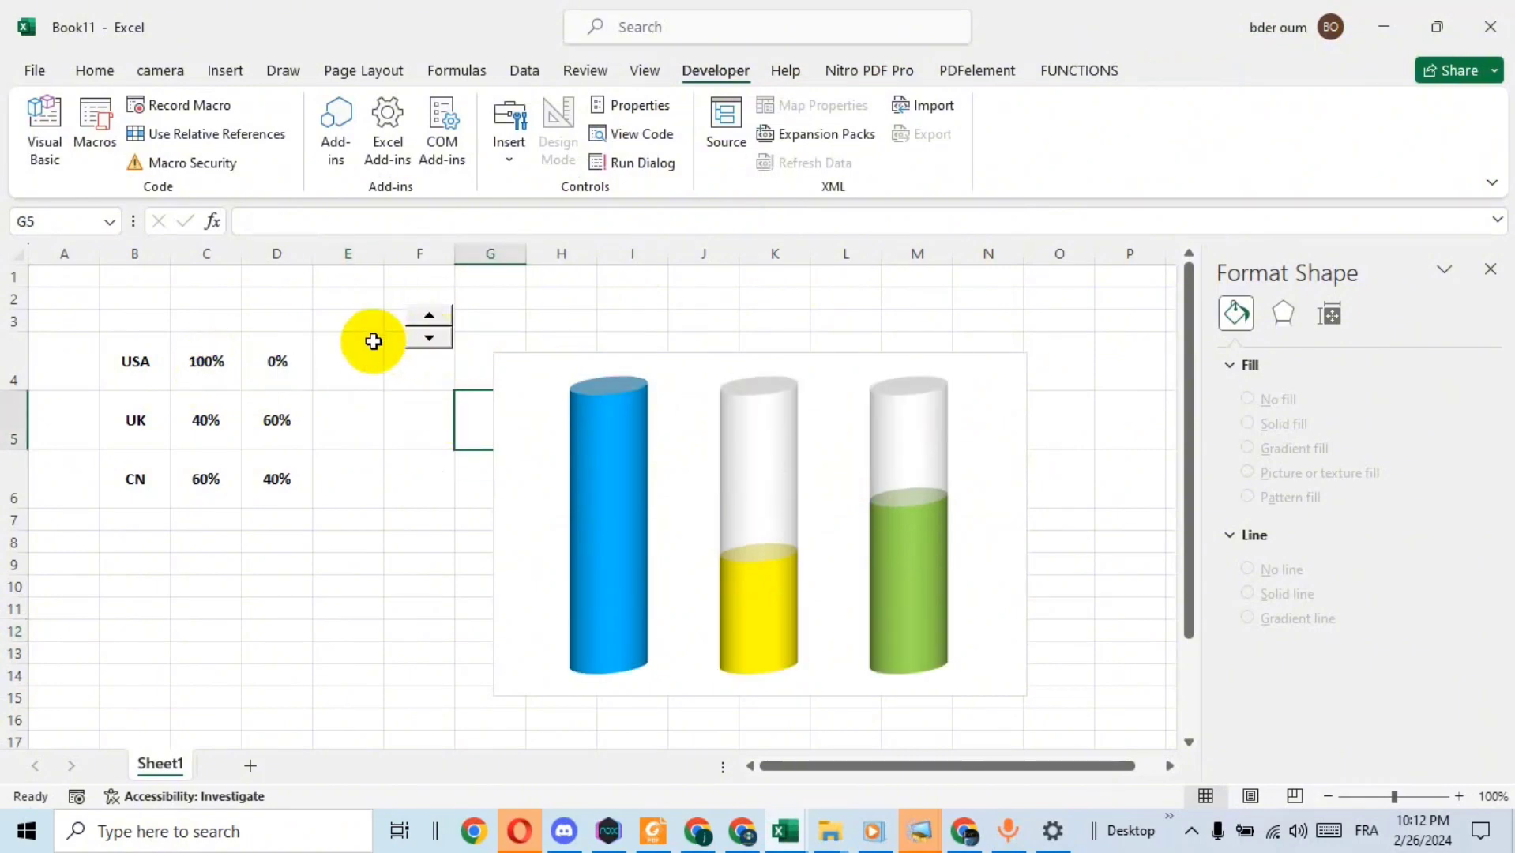
Step: Change the USA spin button's cell link to E4
{"action": "right_click", "coordinate": [435, 338]}
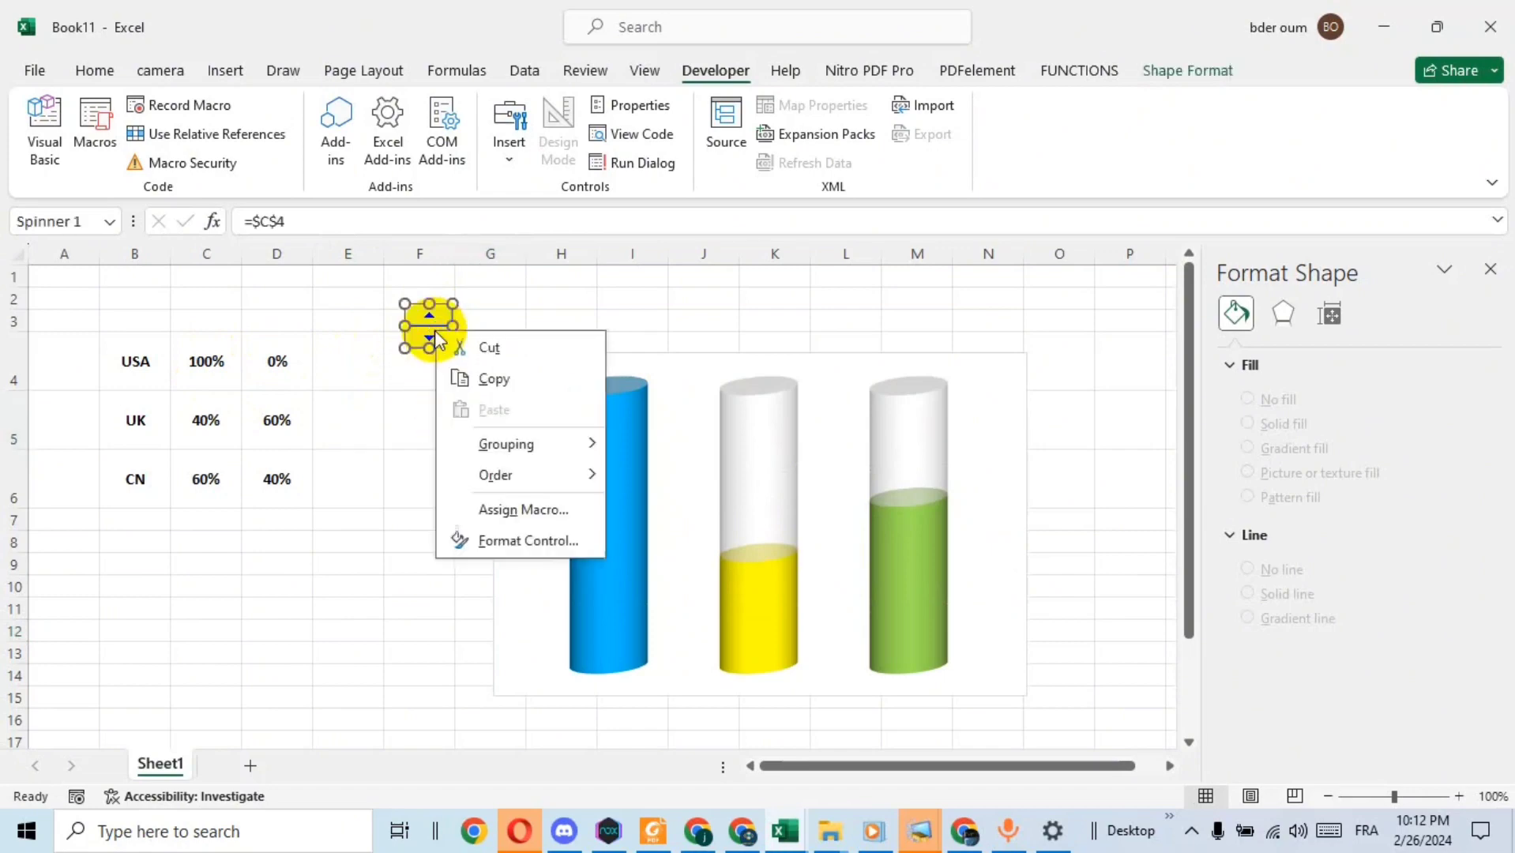
{"action": "left_click", "coordinate": [531, 541]}
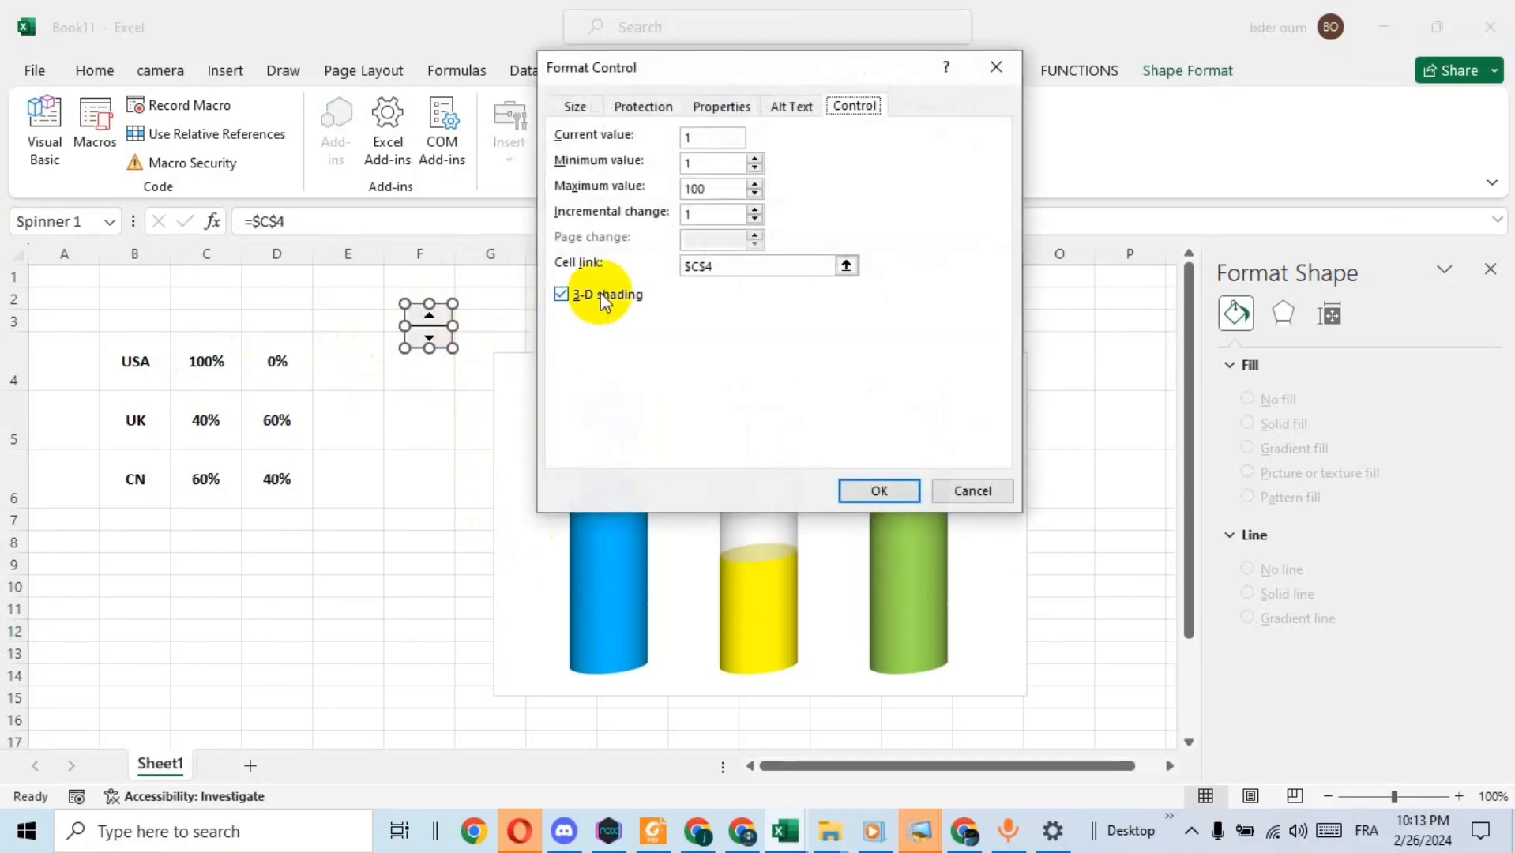
{"action": "left_click", "coordinate": [701, 266]}
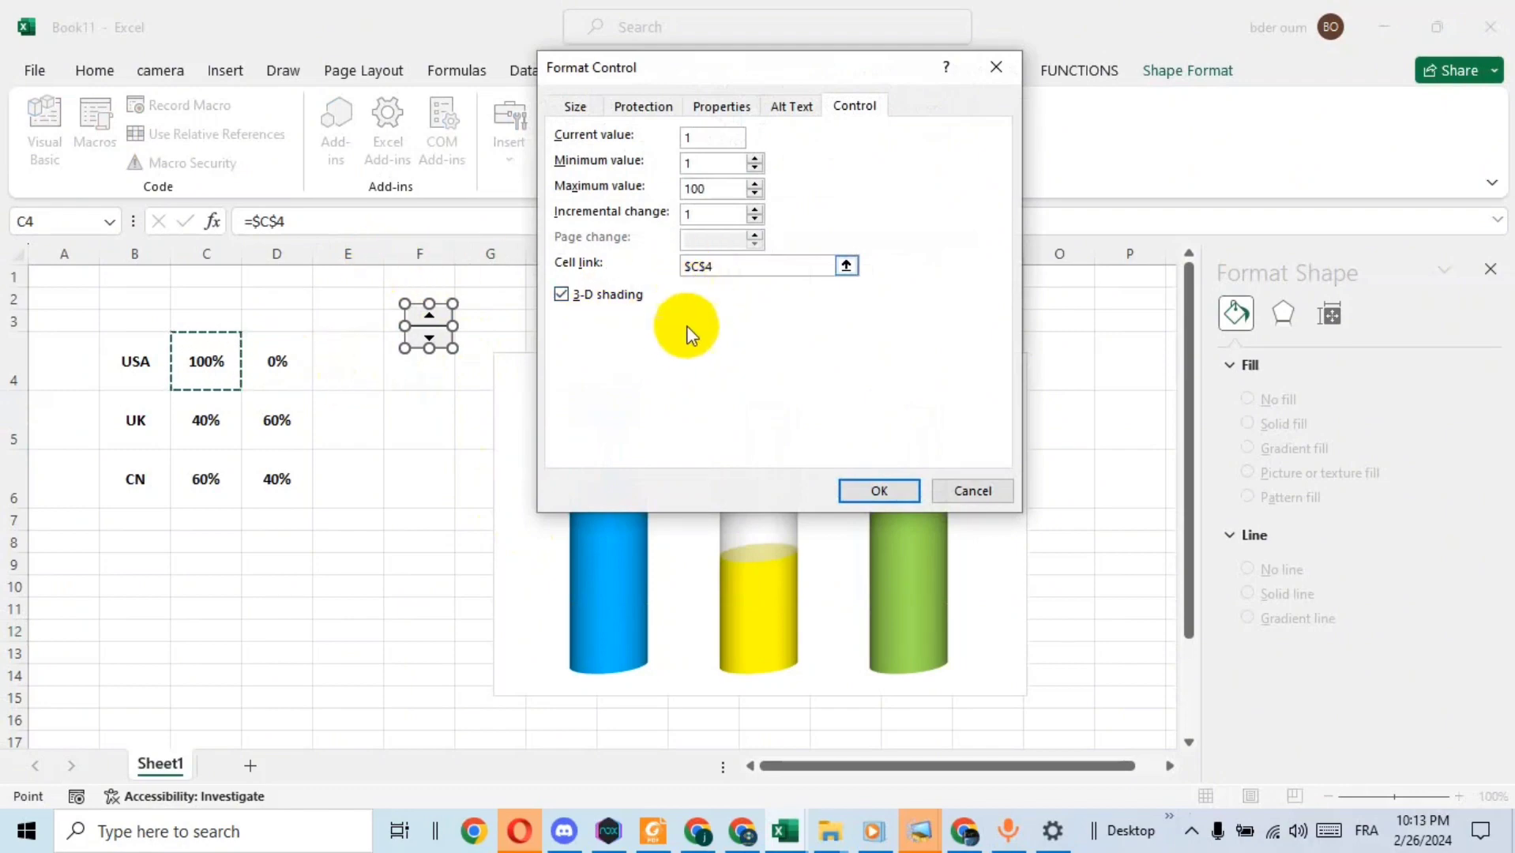
{"action": "key", "text": "BackSpace"}
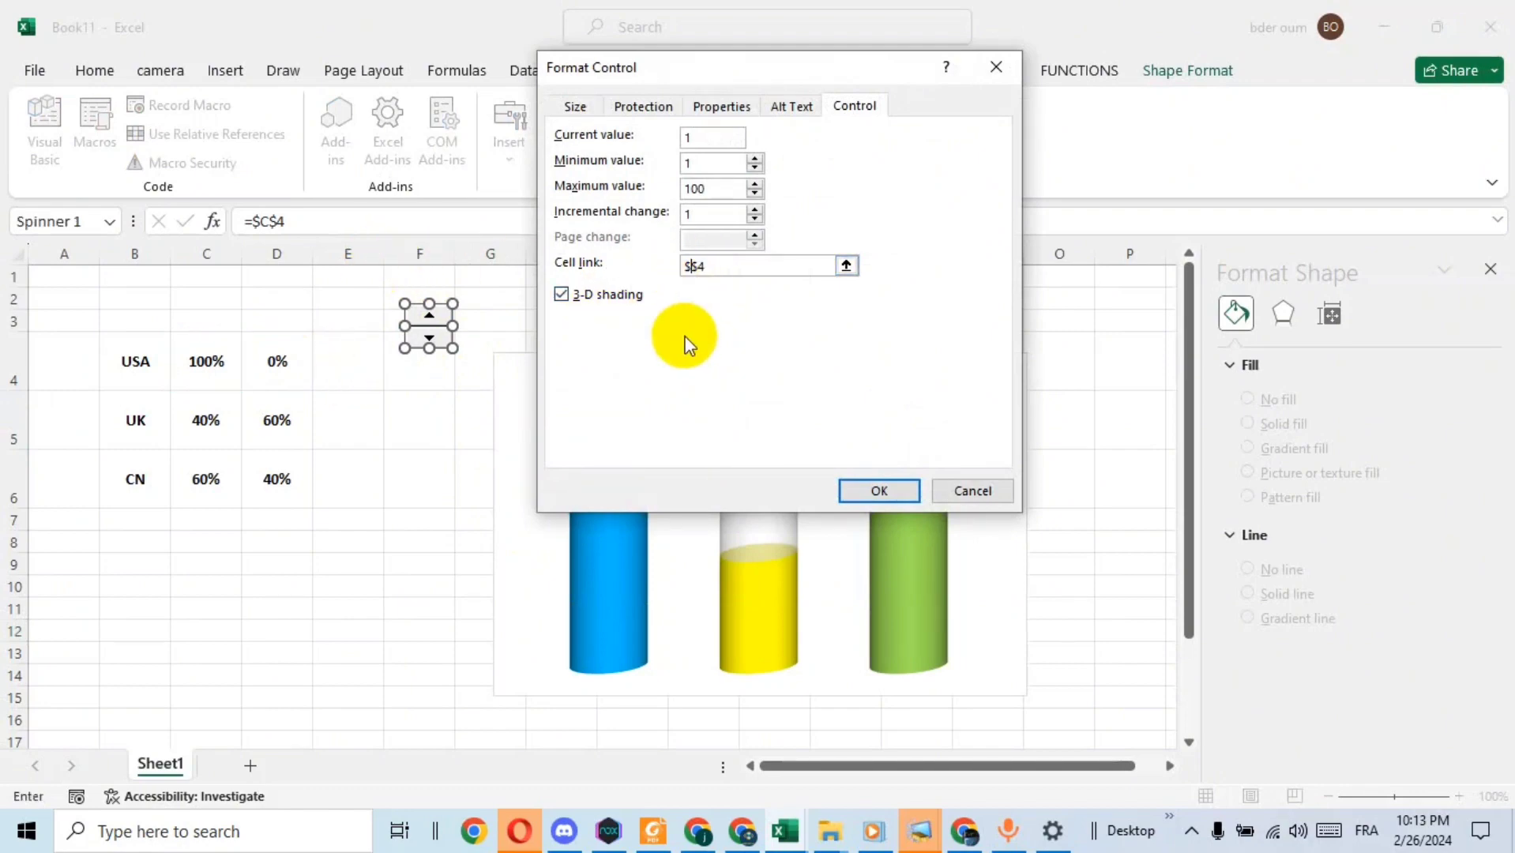
{"action": "left_click", "coordinate": [886, 489]}
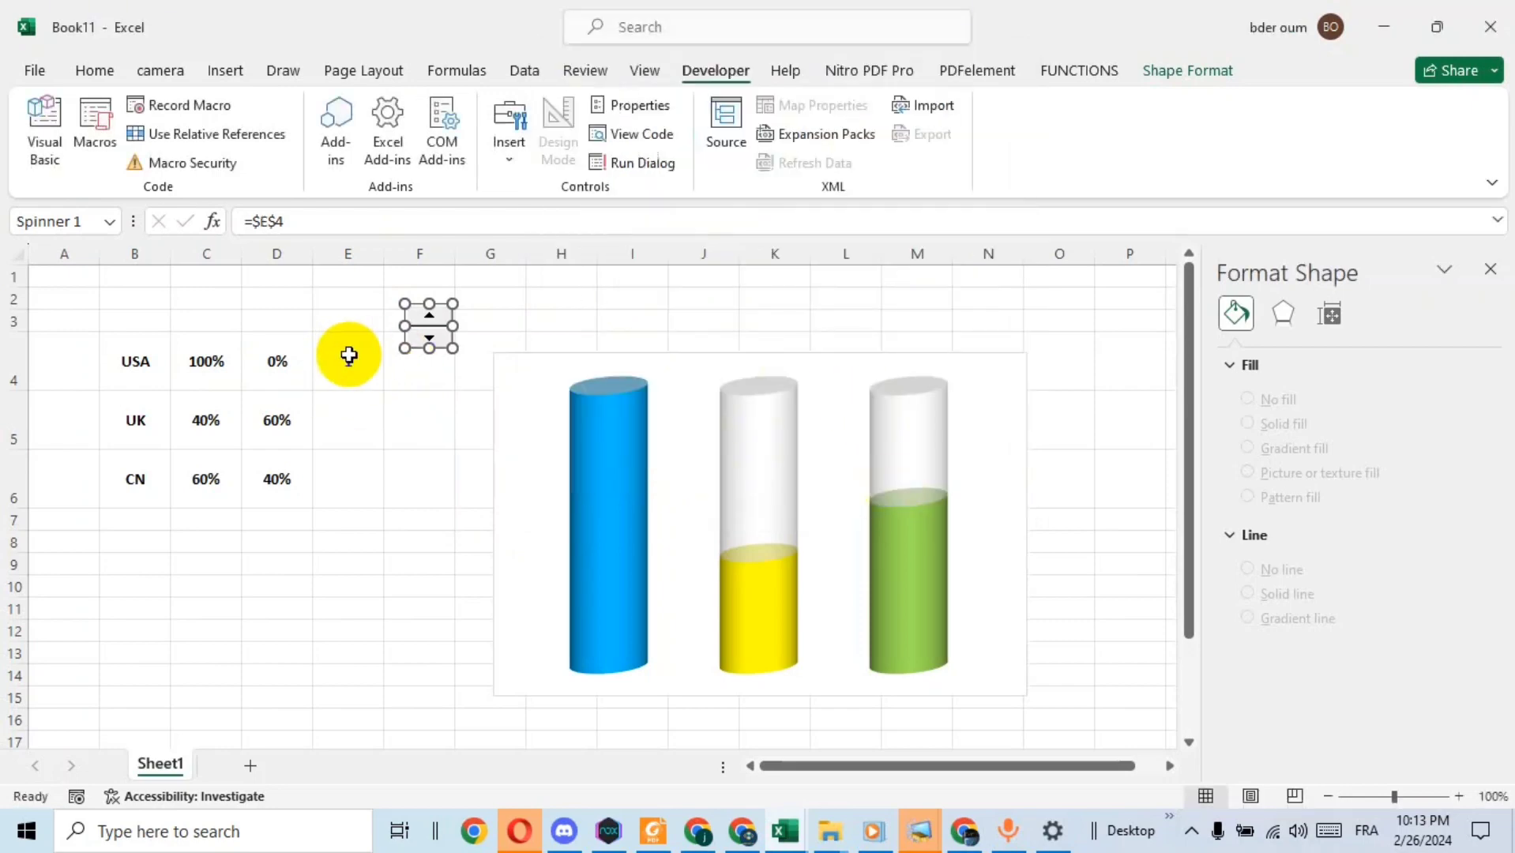
Step: Replace the USA percentage in cell C4 with the formula =E4/100
{"action": "double_click", "coordinate": [217, 363]}
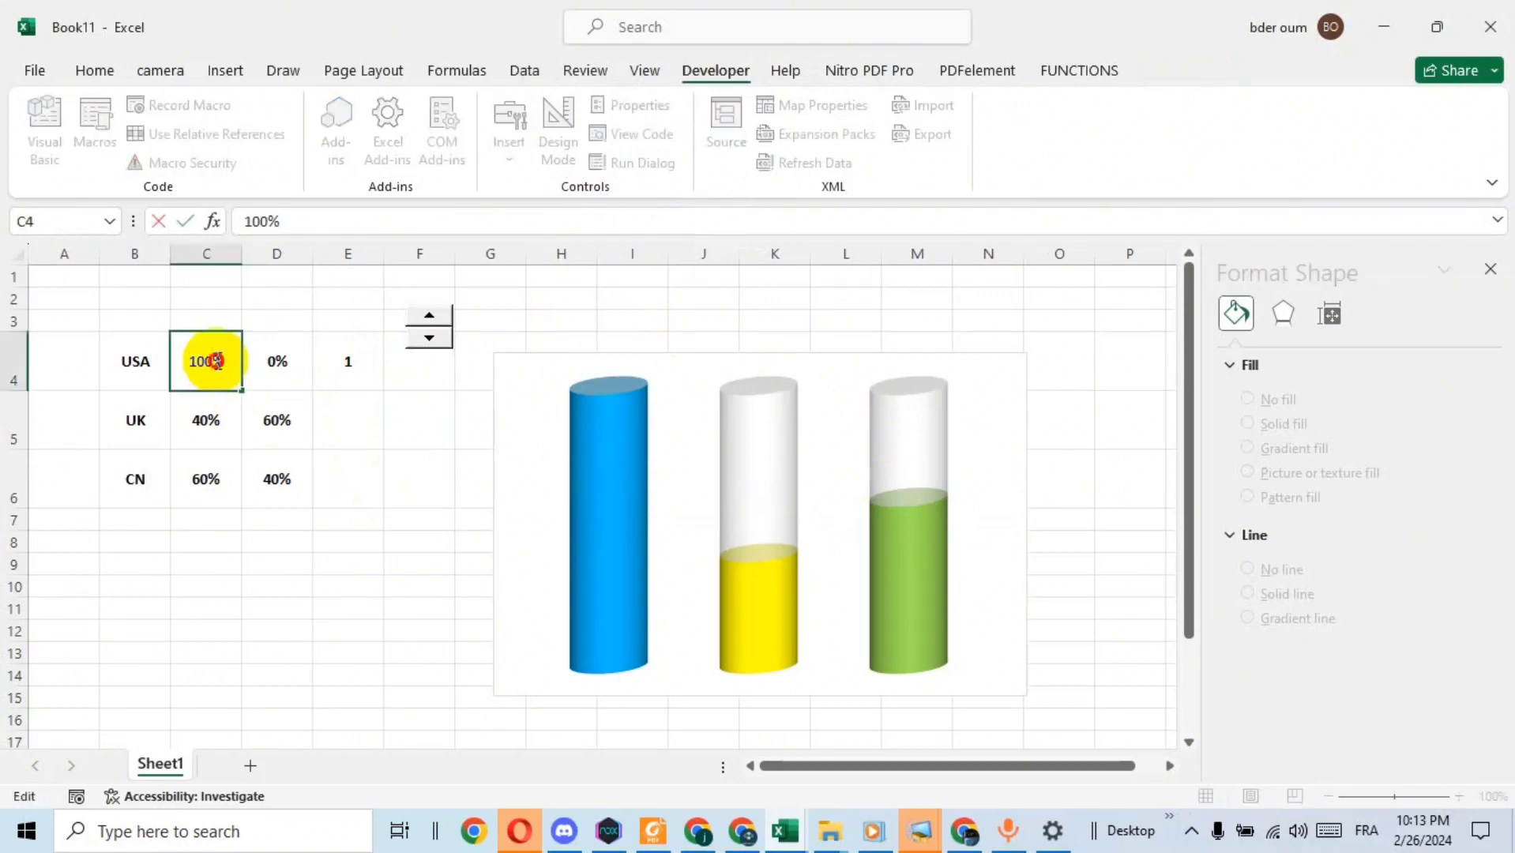
{"action": "double_click", "coordinate": [218, 363]}
{"action": "key", "text": "BackSpace"}
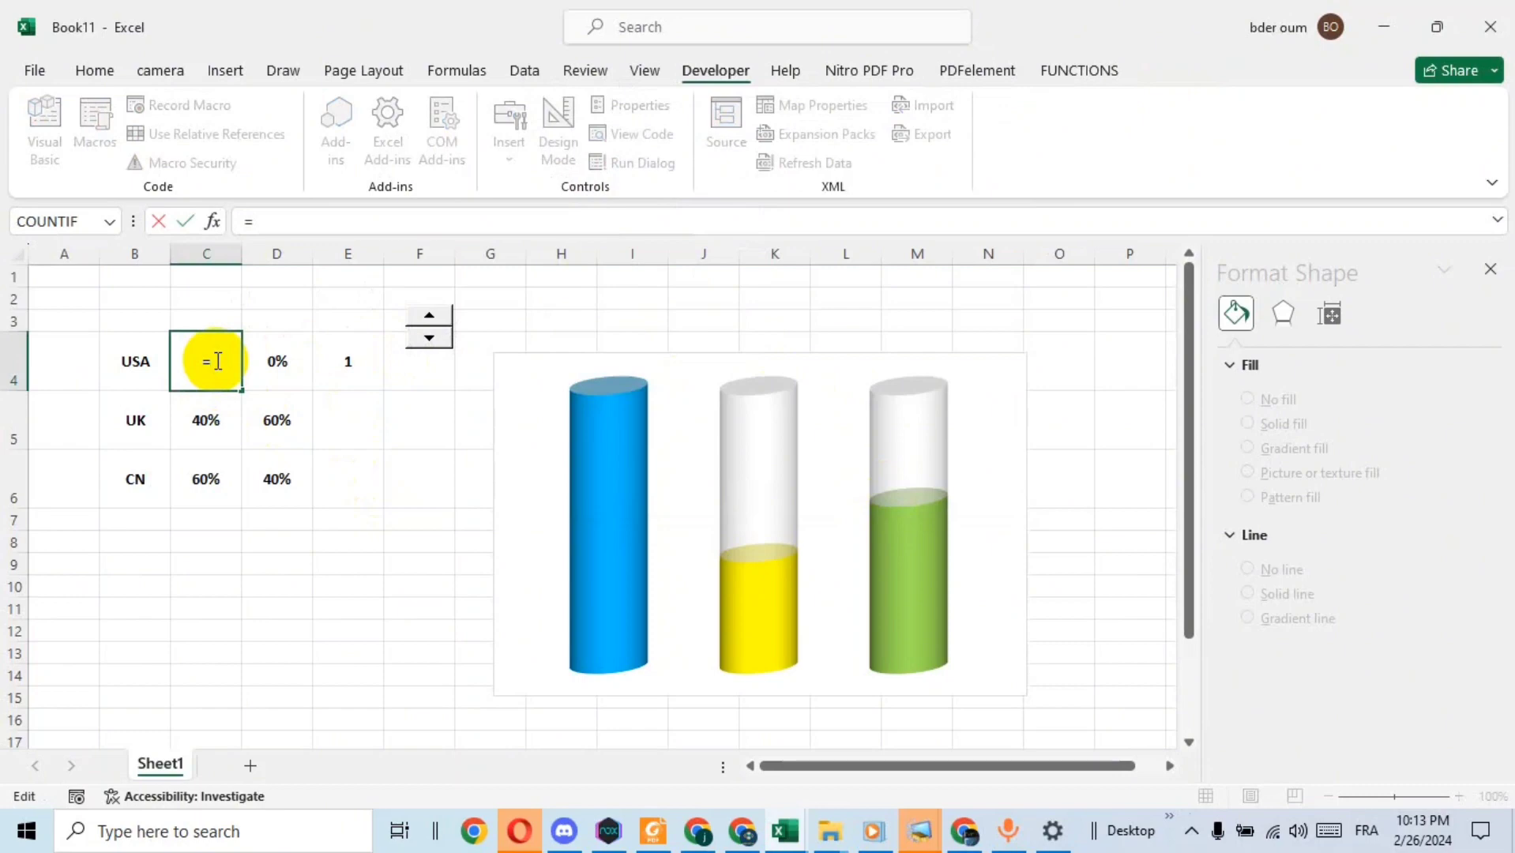
{"action": "type", "text": "="}
{"action": "left_click", "coordinate": [346, 359]}
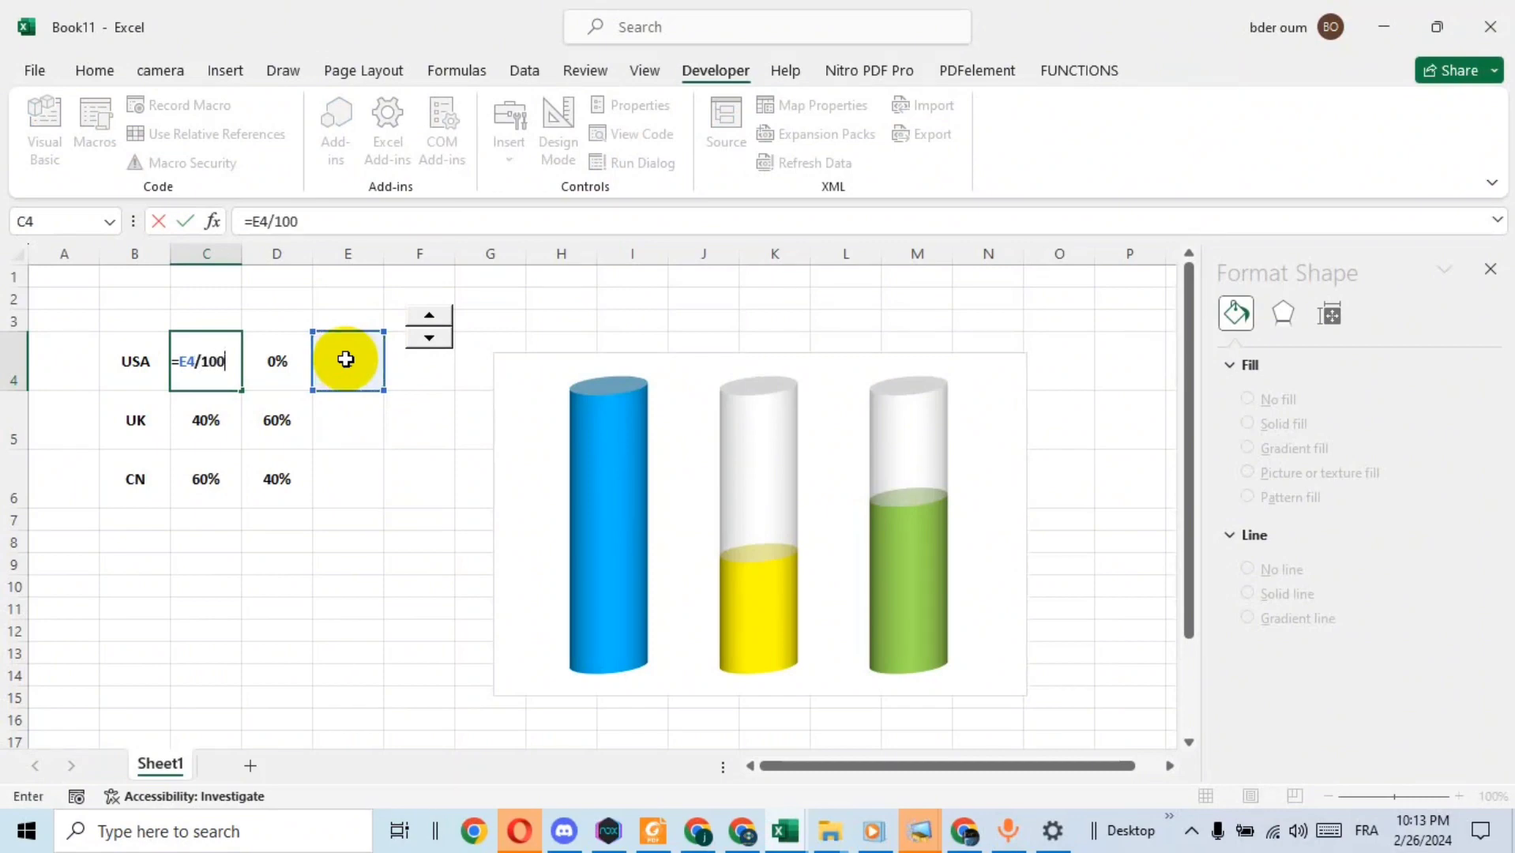
{"action": "key", "text": "Return"}
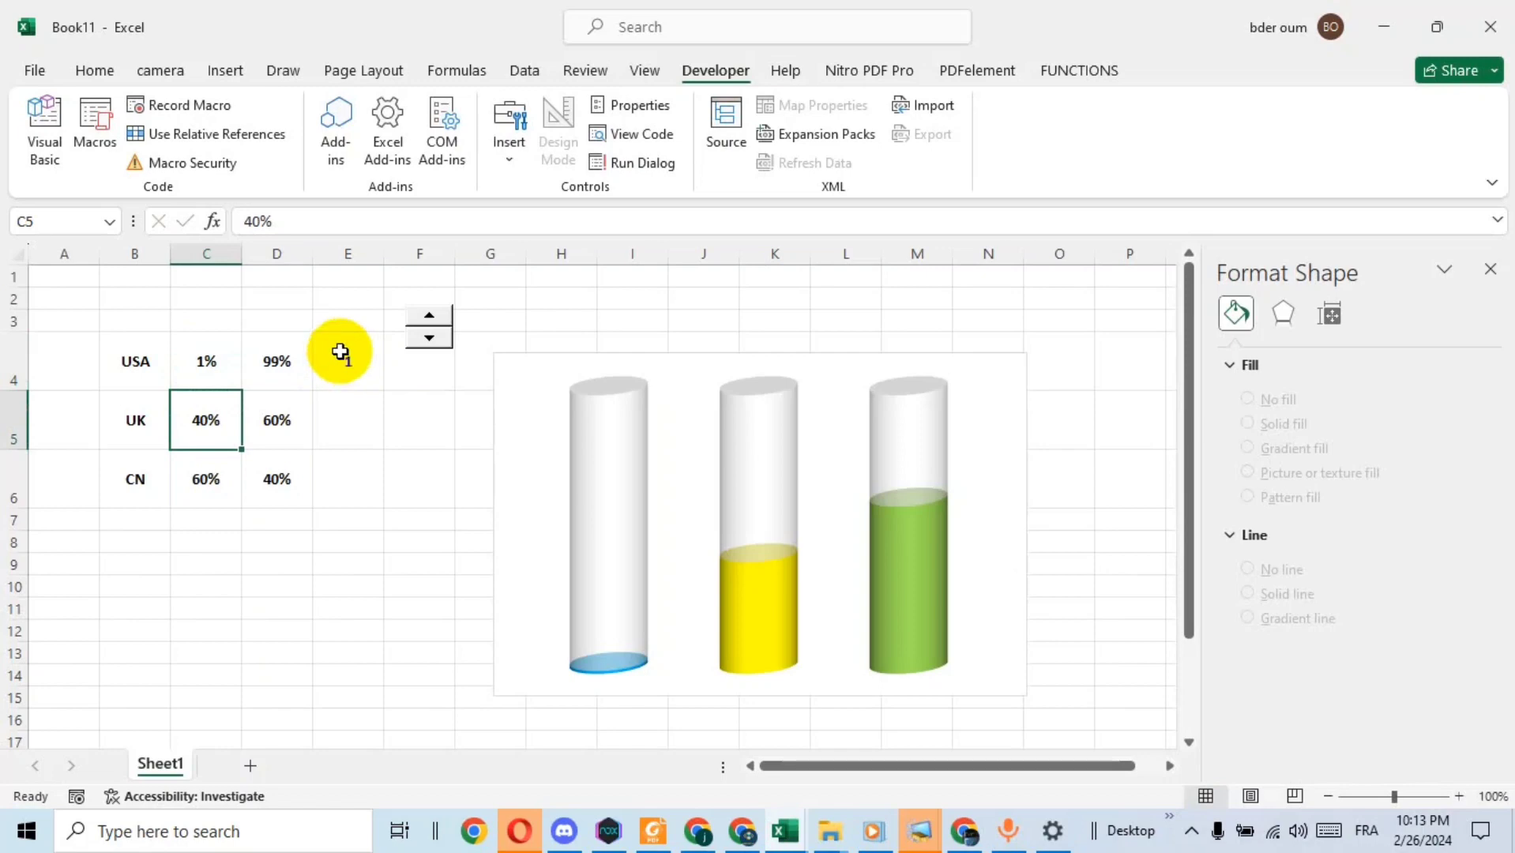
Step: Raise the USA percentage to 10% with its spin button
{"action": "left_click", "coordinate": [429, 315]}
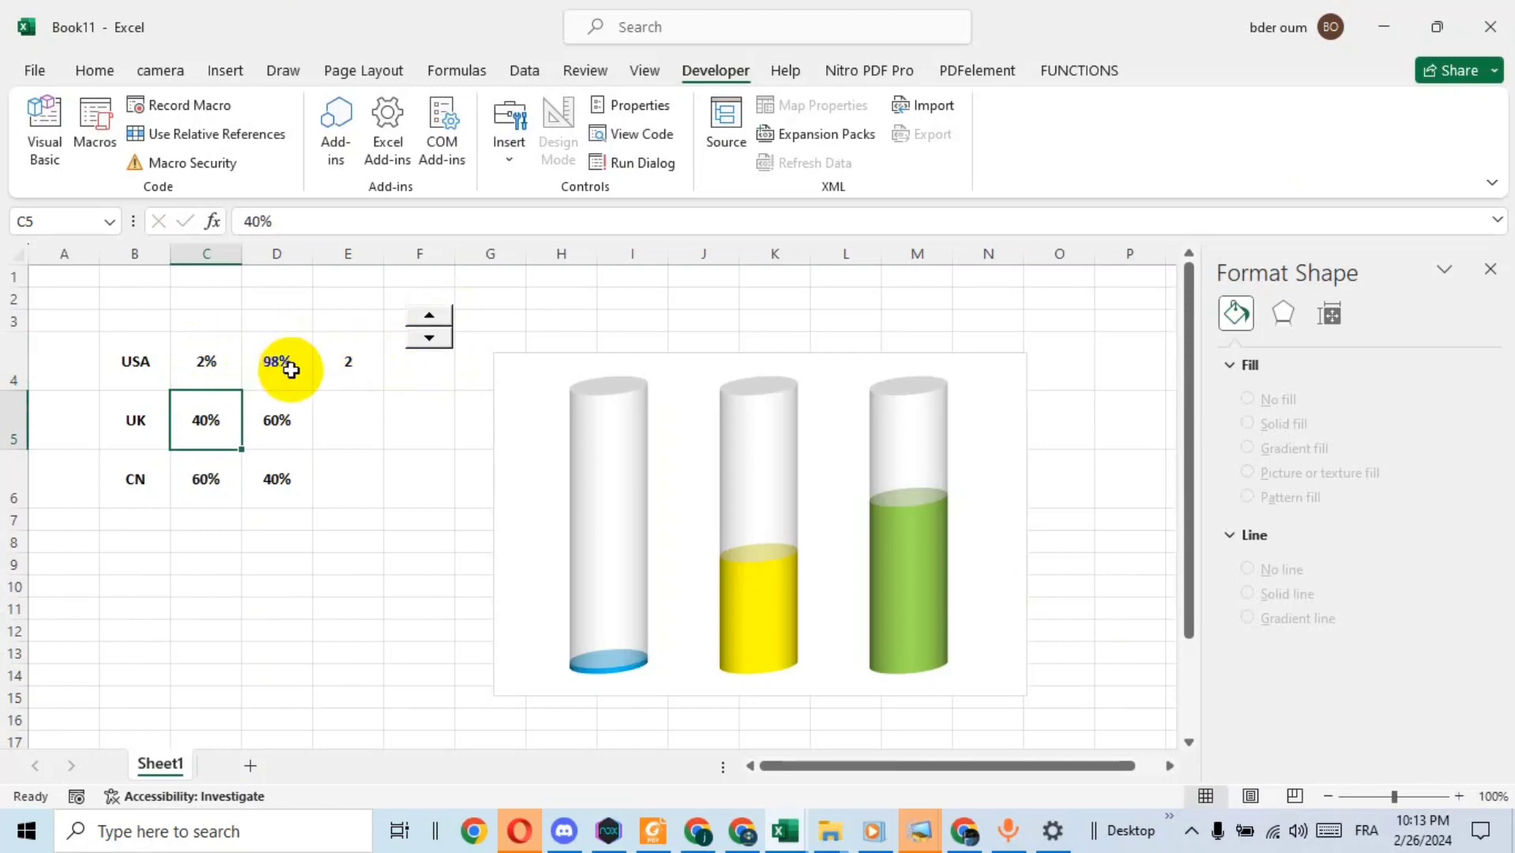
{"action": "left_click", "coordinate": [429, 314]}
{"action": "left_click", "coordinate": [429, 315]}
{"action": "left_click", "coordinate": [429, 314]}
{"action": "left_click", "coordinate": [428, 315]}
{"action": "left_click", "coordinate": [429, 316]}
{"action": "left_click", "coordinate": [429, 315]}
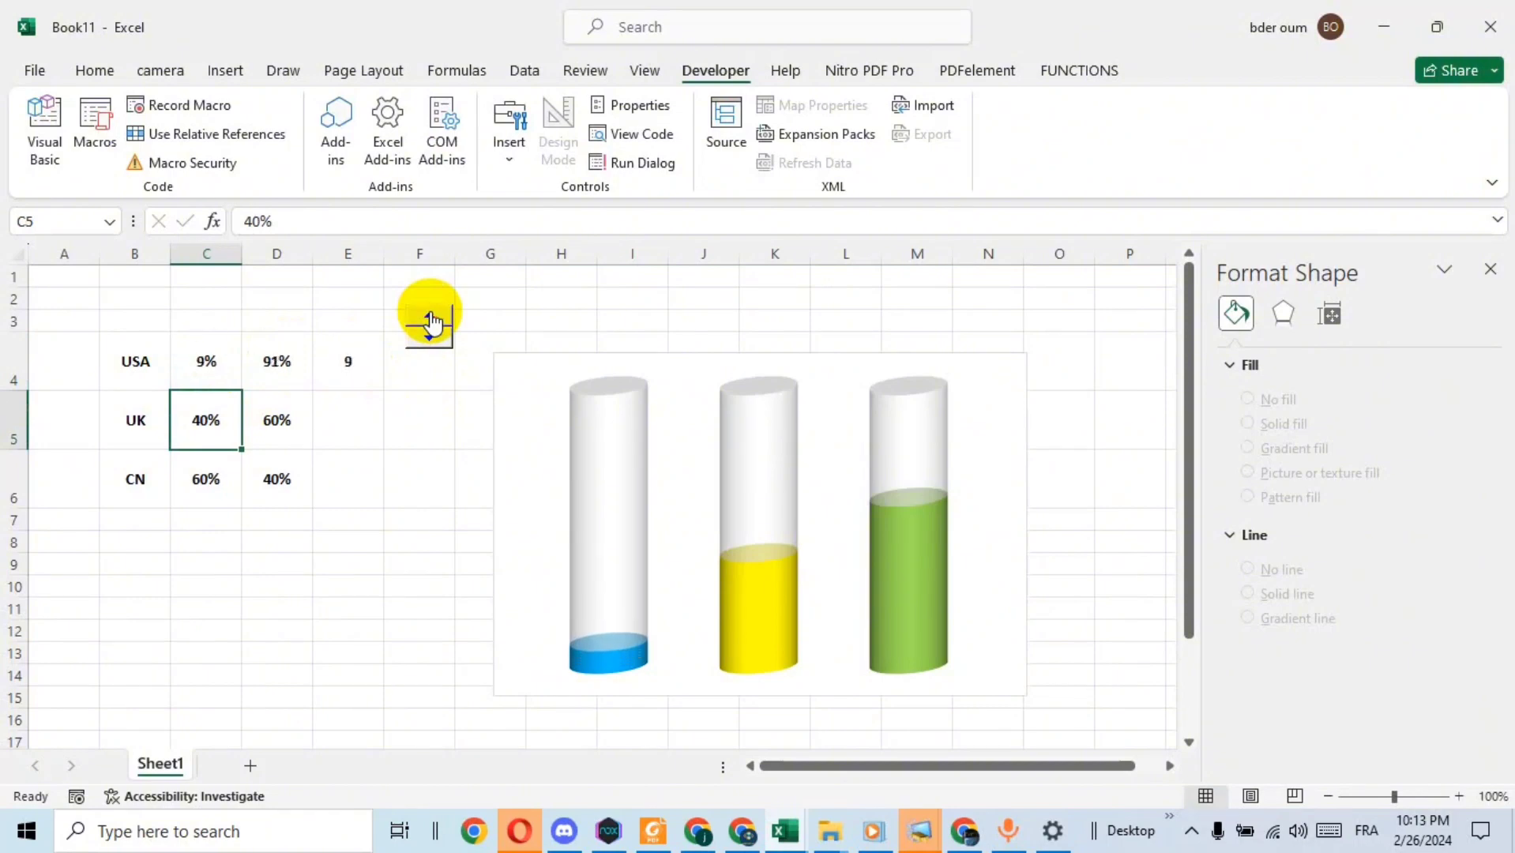
{"action": "left_click", "coordinate": [429, 315]}
{"action": "left_click", "coordinate": [429, 316]}
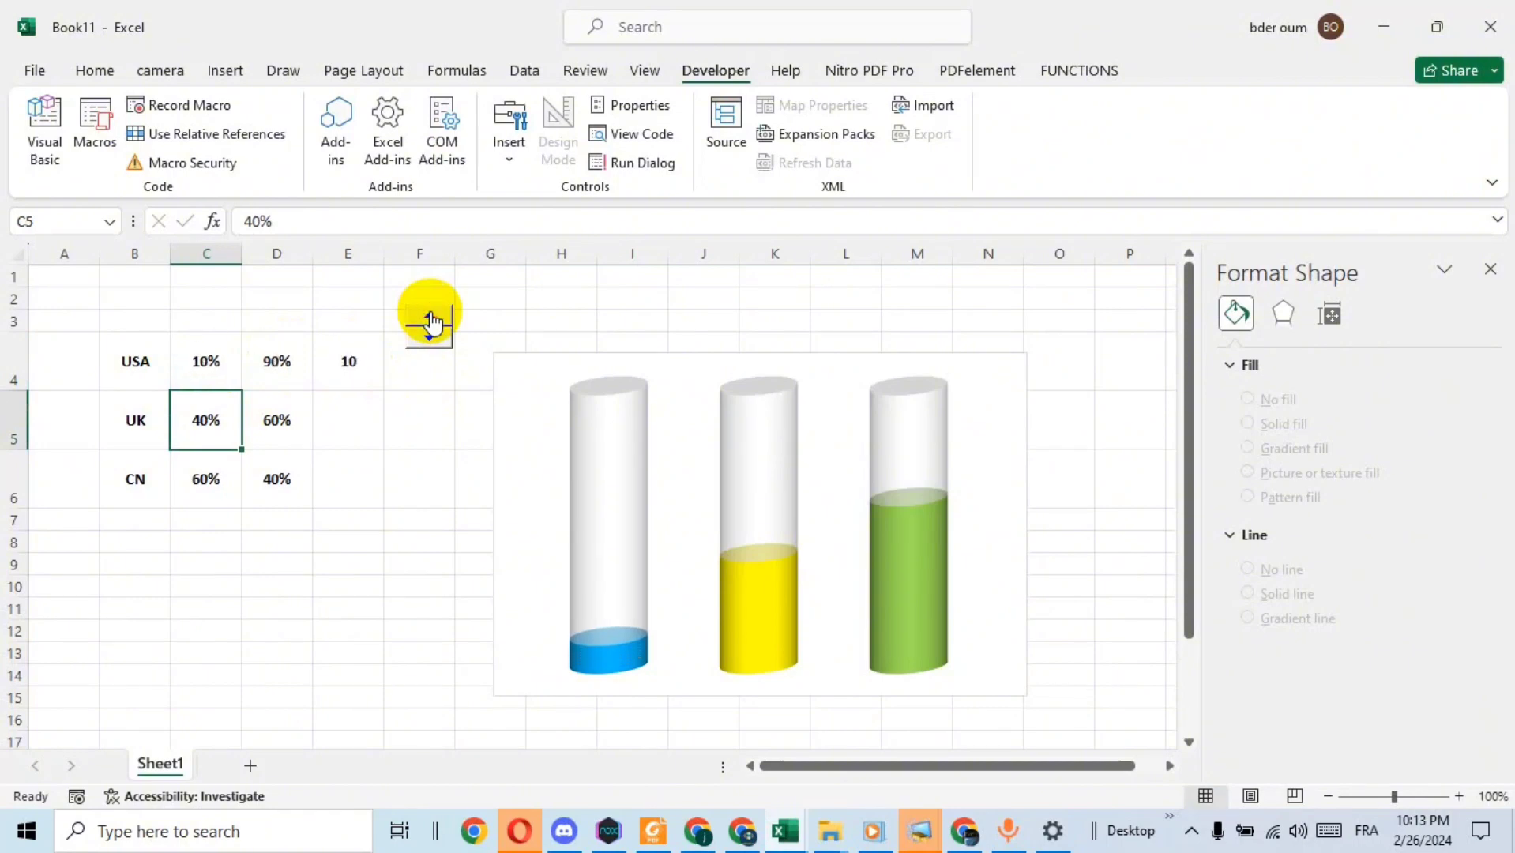
{"action": "left_click", "coordinate": [517, 322]}
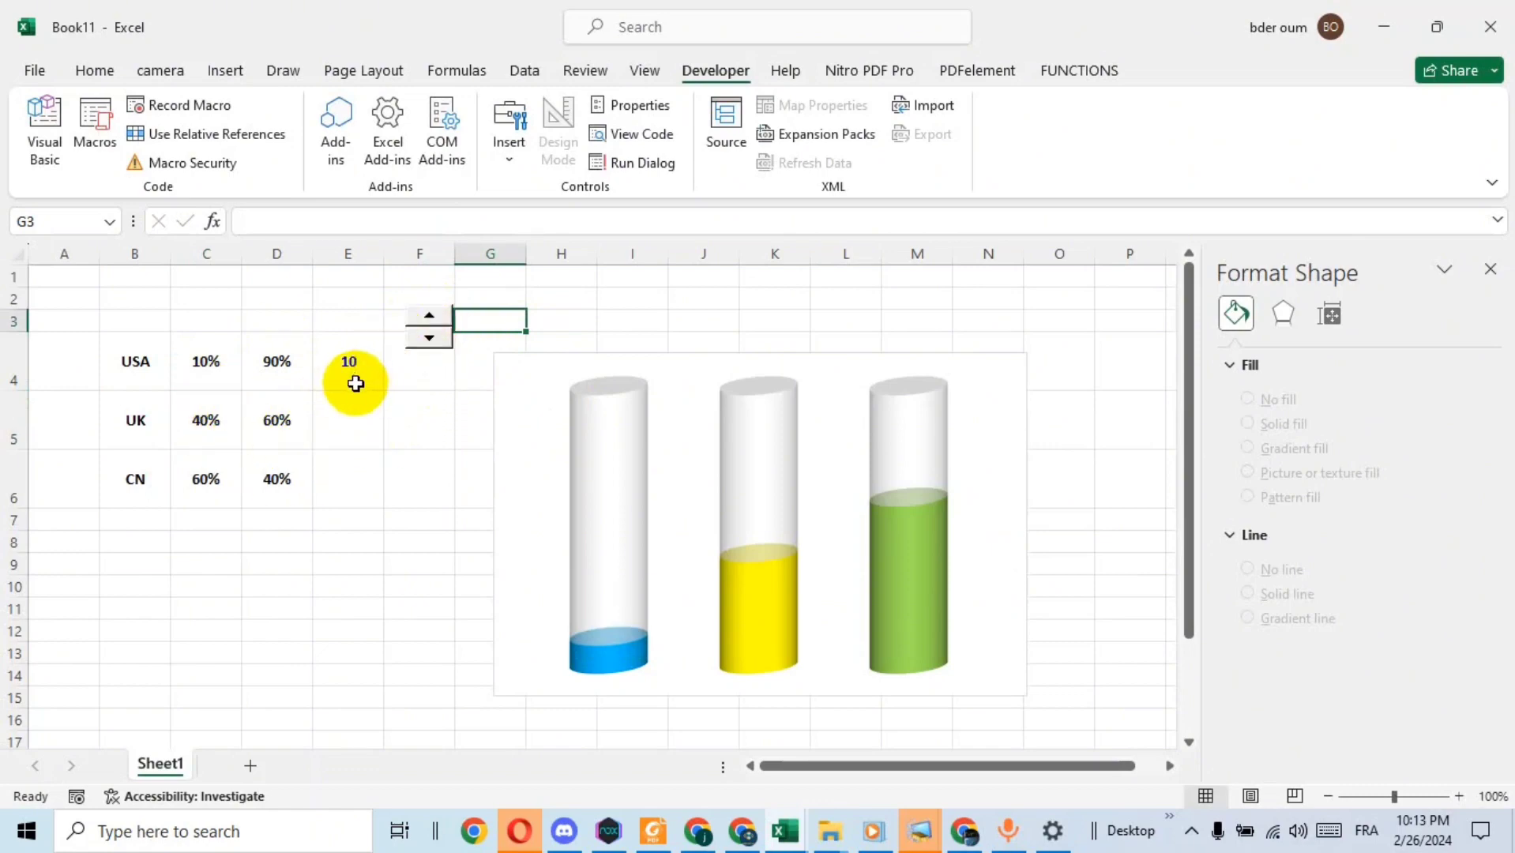
Step: Duplicate the spin button twice, placing one copy around row 4 and the other around rows 6 to 8, beside the chart
{"action": "right_click", "coordinate": [430, 342]}
{"action": "left_click", "coordinate": [504, 372]}
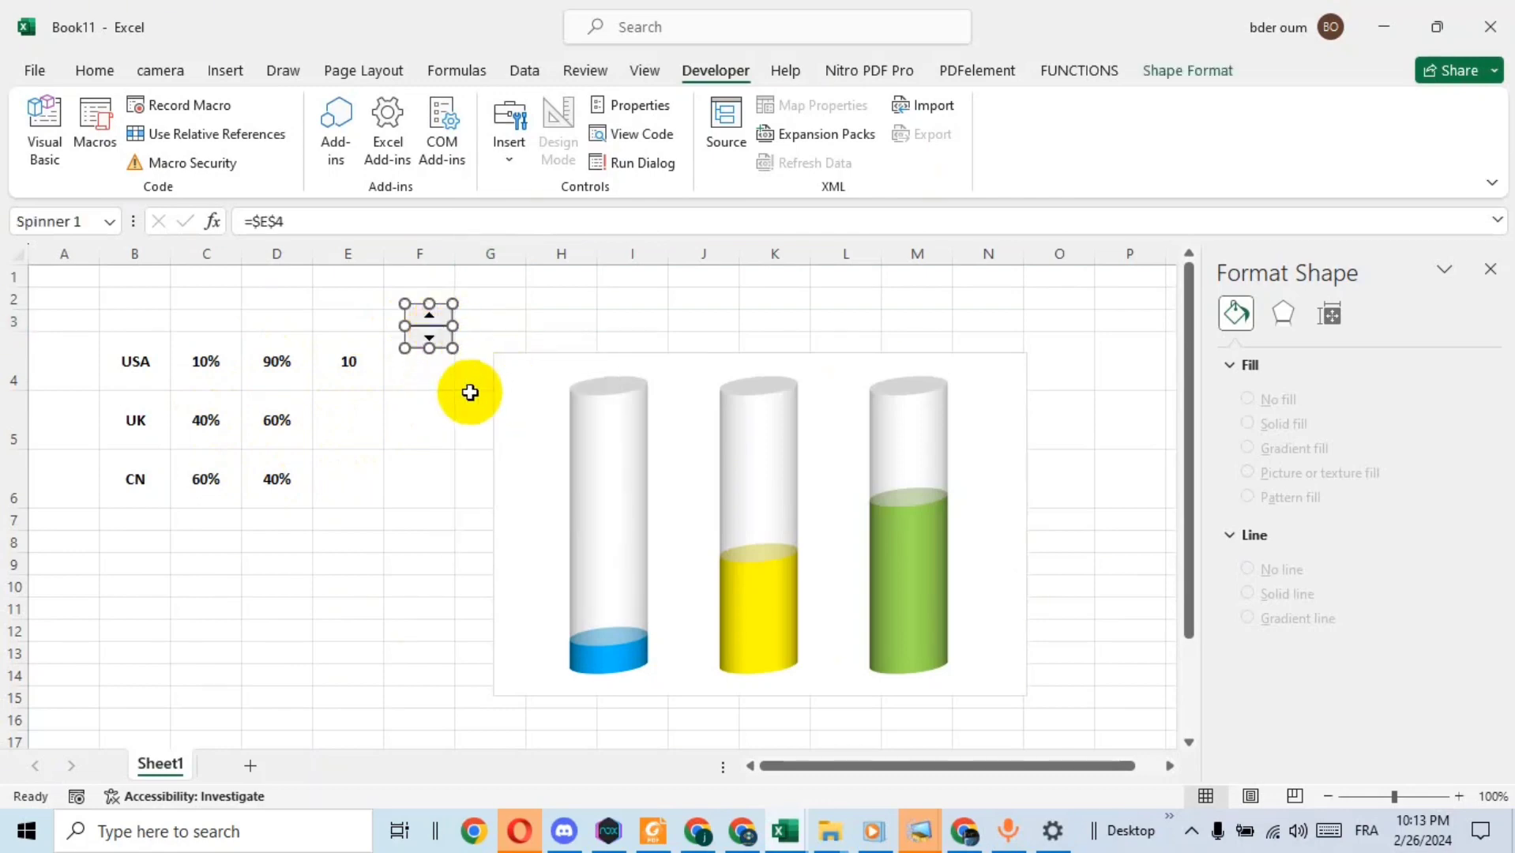
{"action": "left_click", "coordinate": [448, 403]}
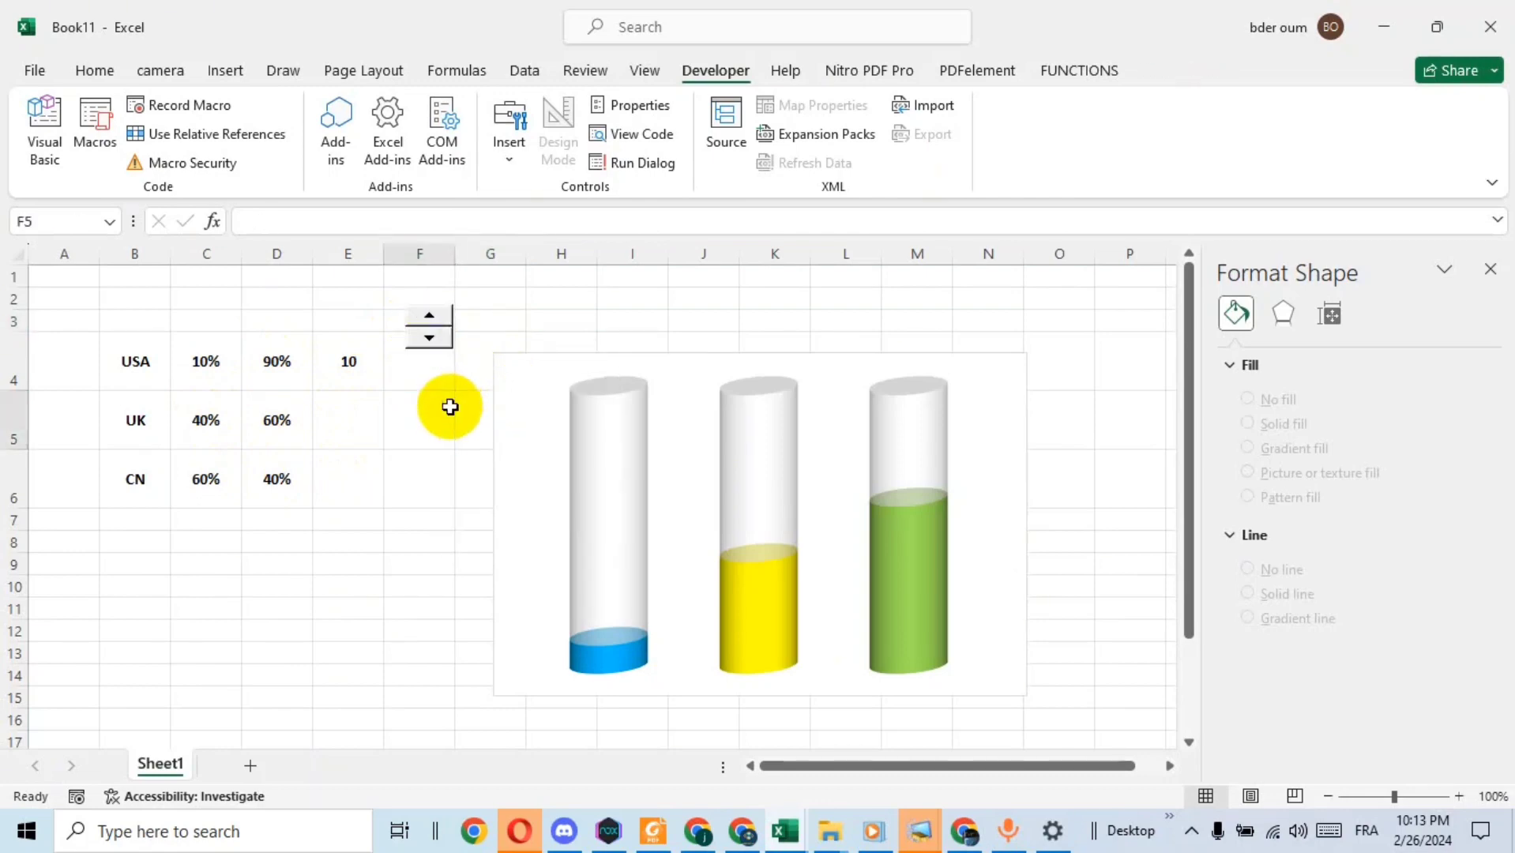
{"action": "key", "text": "ctrl+v"}
{"action": "left_click_drag", "start_coordinate": [433, 430], "coordinate": [466, 391]}
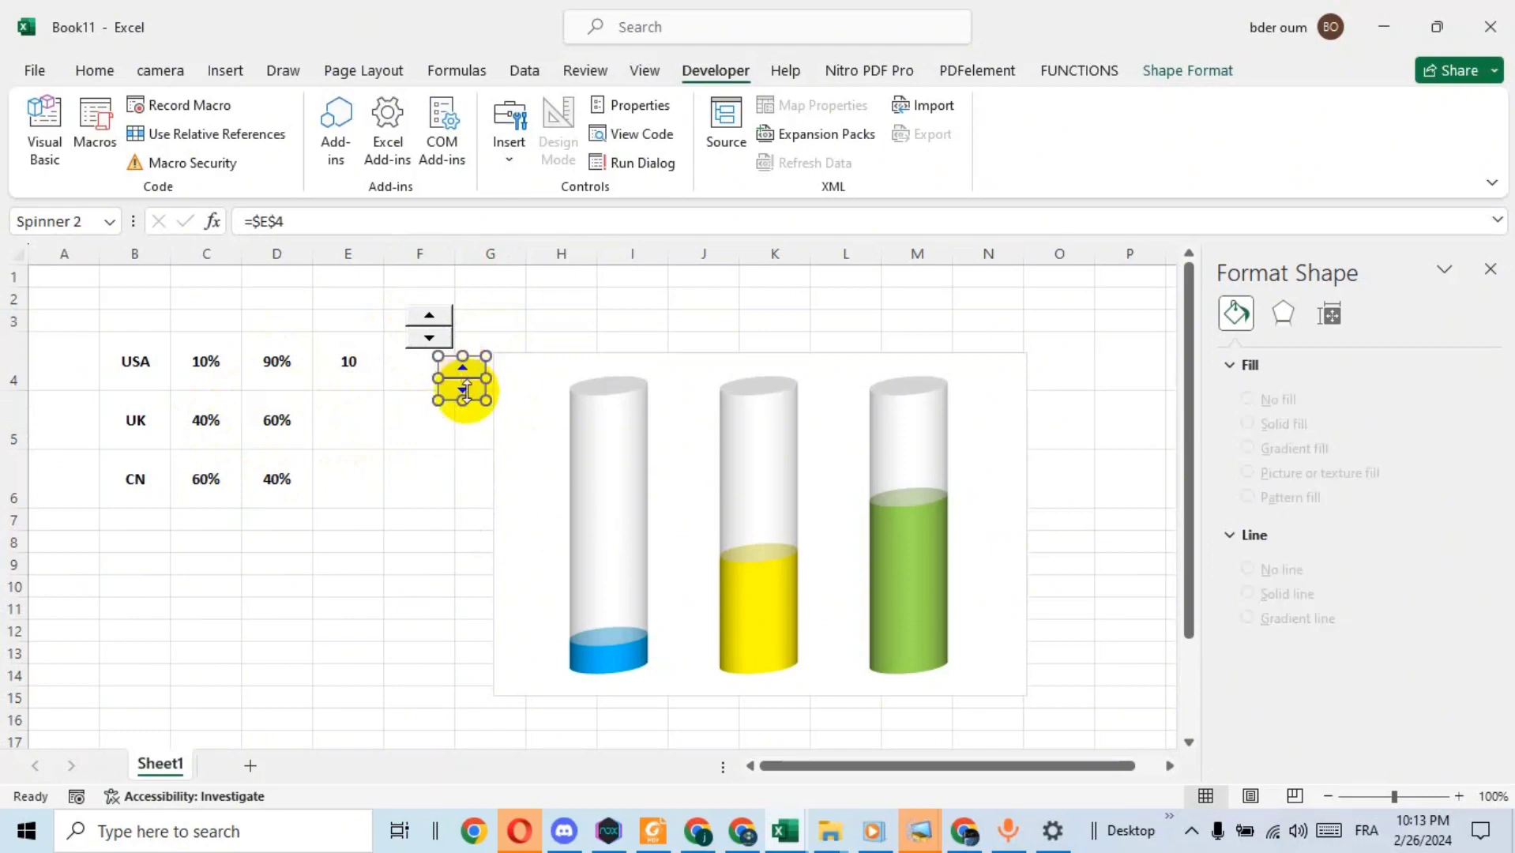
{"action": "left_click", "coordinate": [461, 444]}
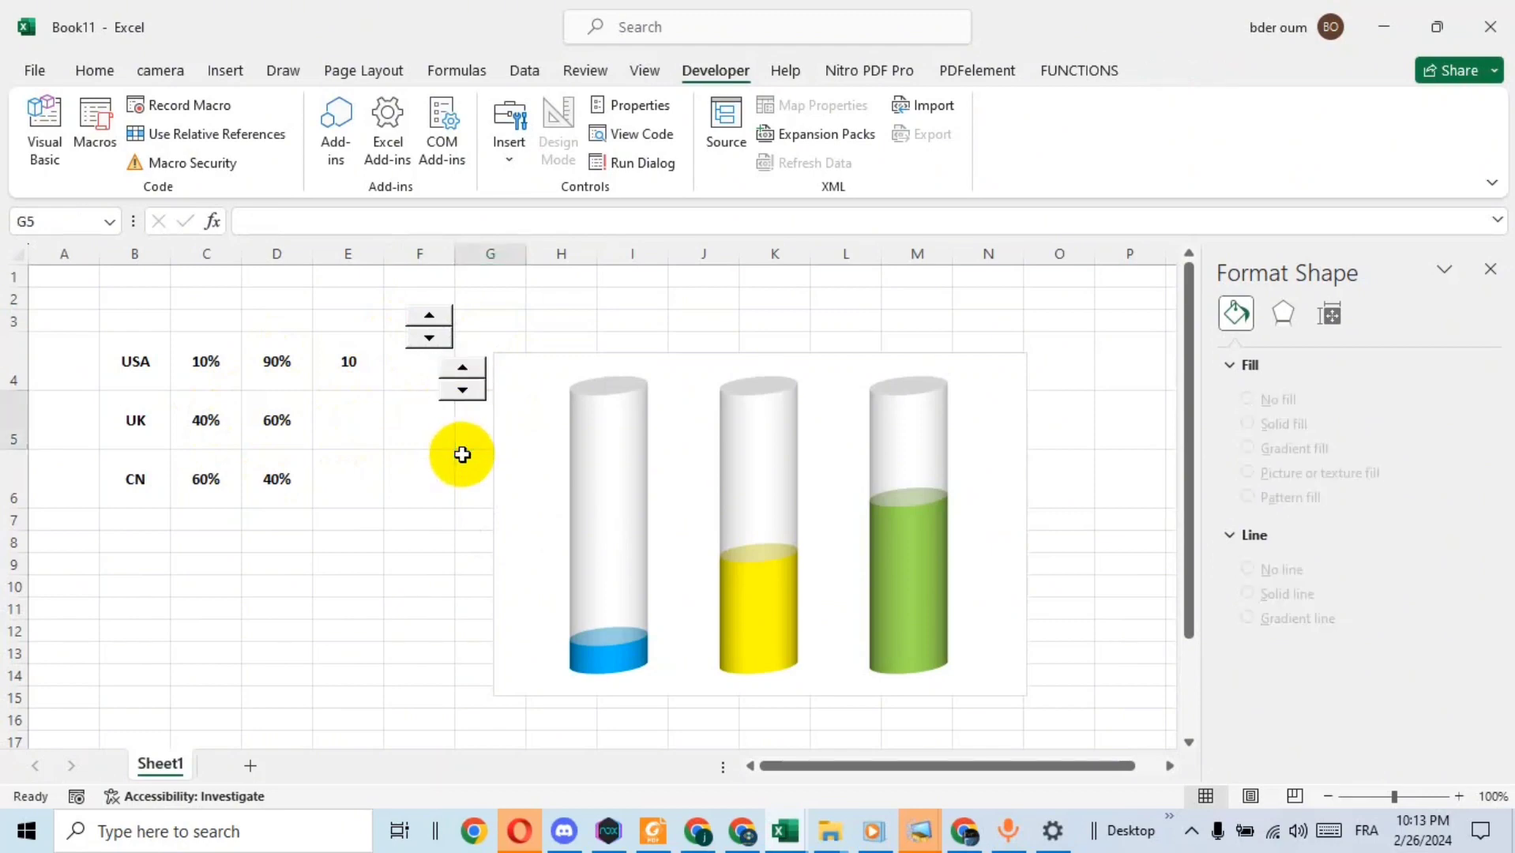
{"action": "key", "text": "ctrl+v"}
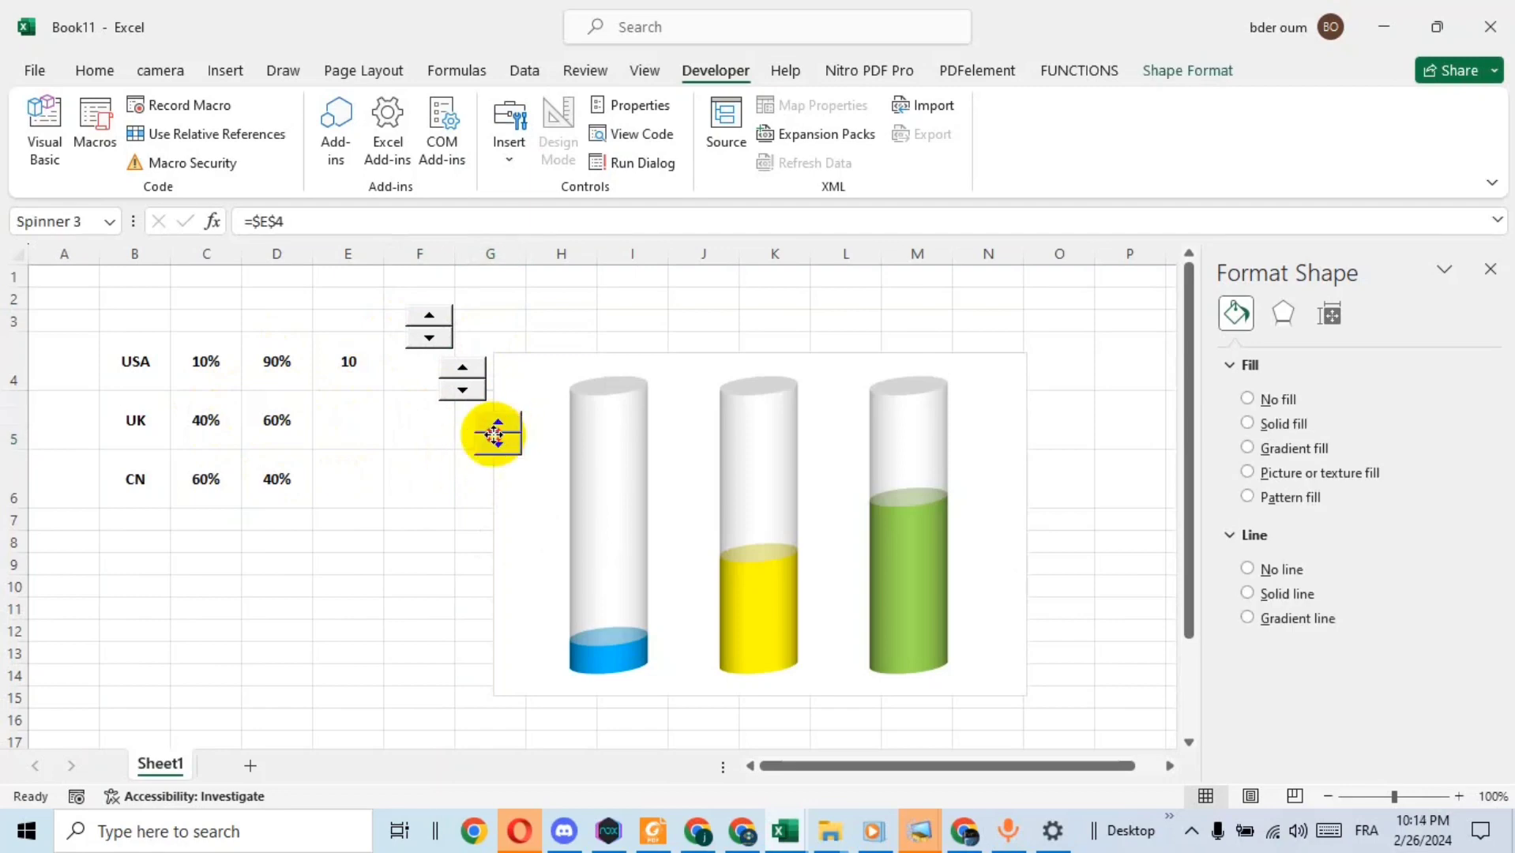
{"action": "left_click_drag", "start_coordinate": [497, 429], "coordinate": [451, 522]}
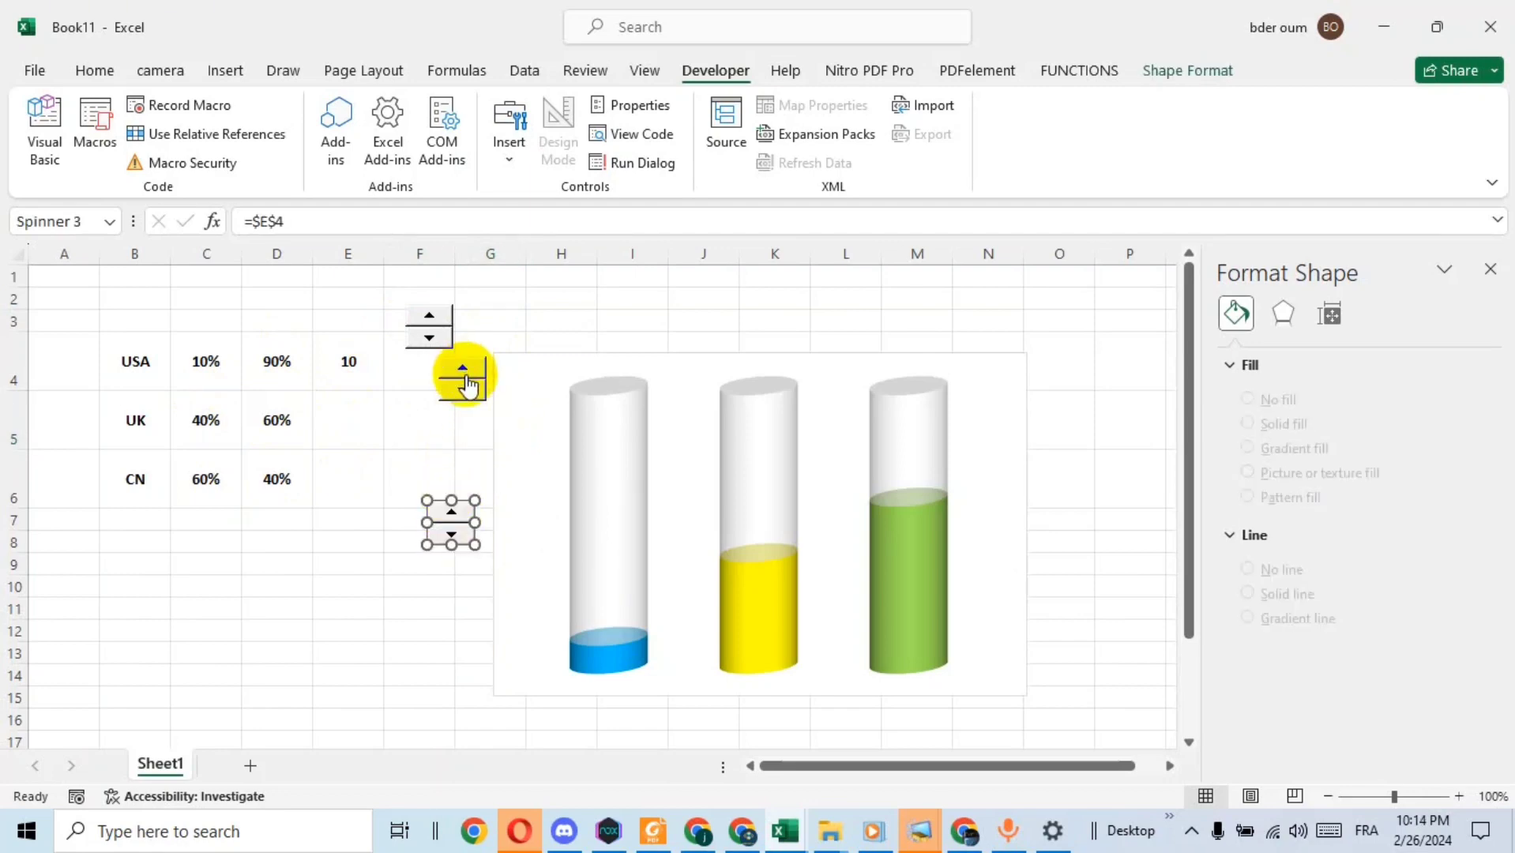
Step: Link the second spin button to cell E5 and move it down next to the UK row
{"action": "right_click", "coordinate": [465, 383]}
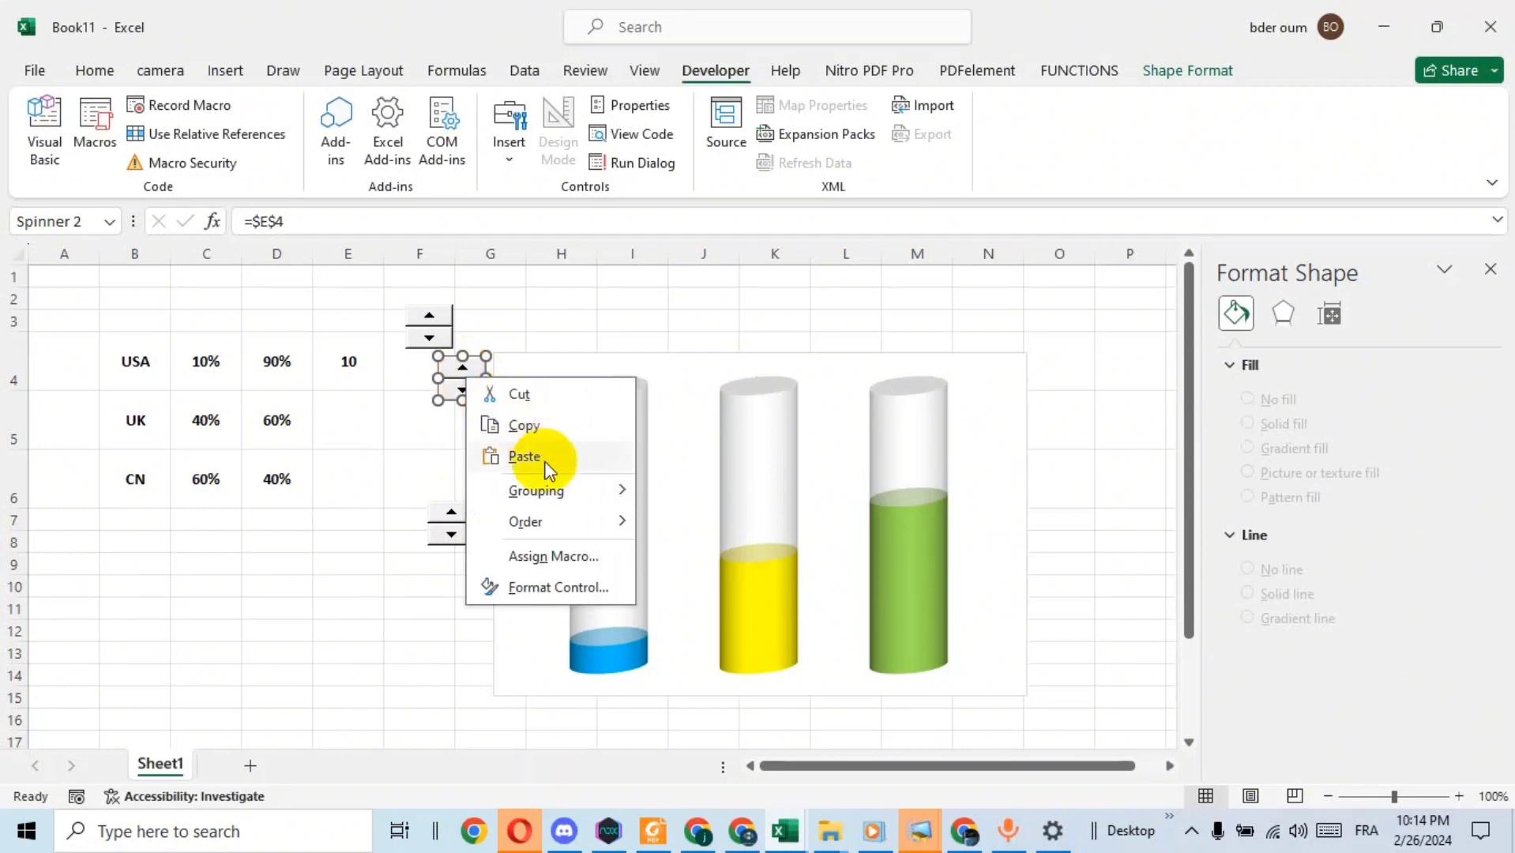
{"action": "left_click", "coordinate": [566, 588]}
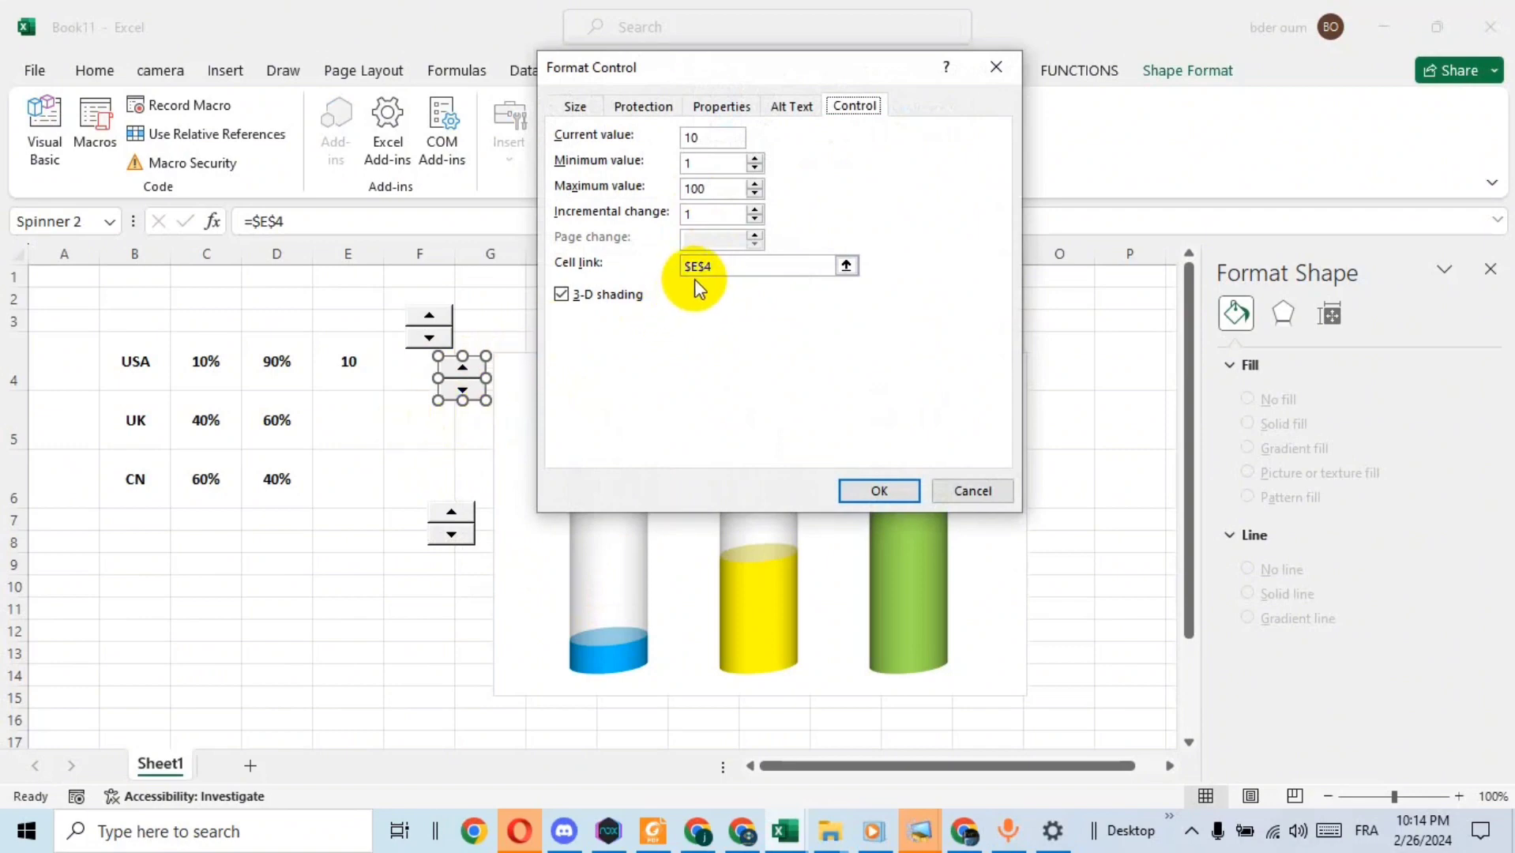
{"action": "left_click_drag", "start_coordinate": [773, 76], "coordinate": [773, 101]}
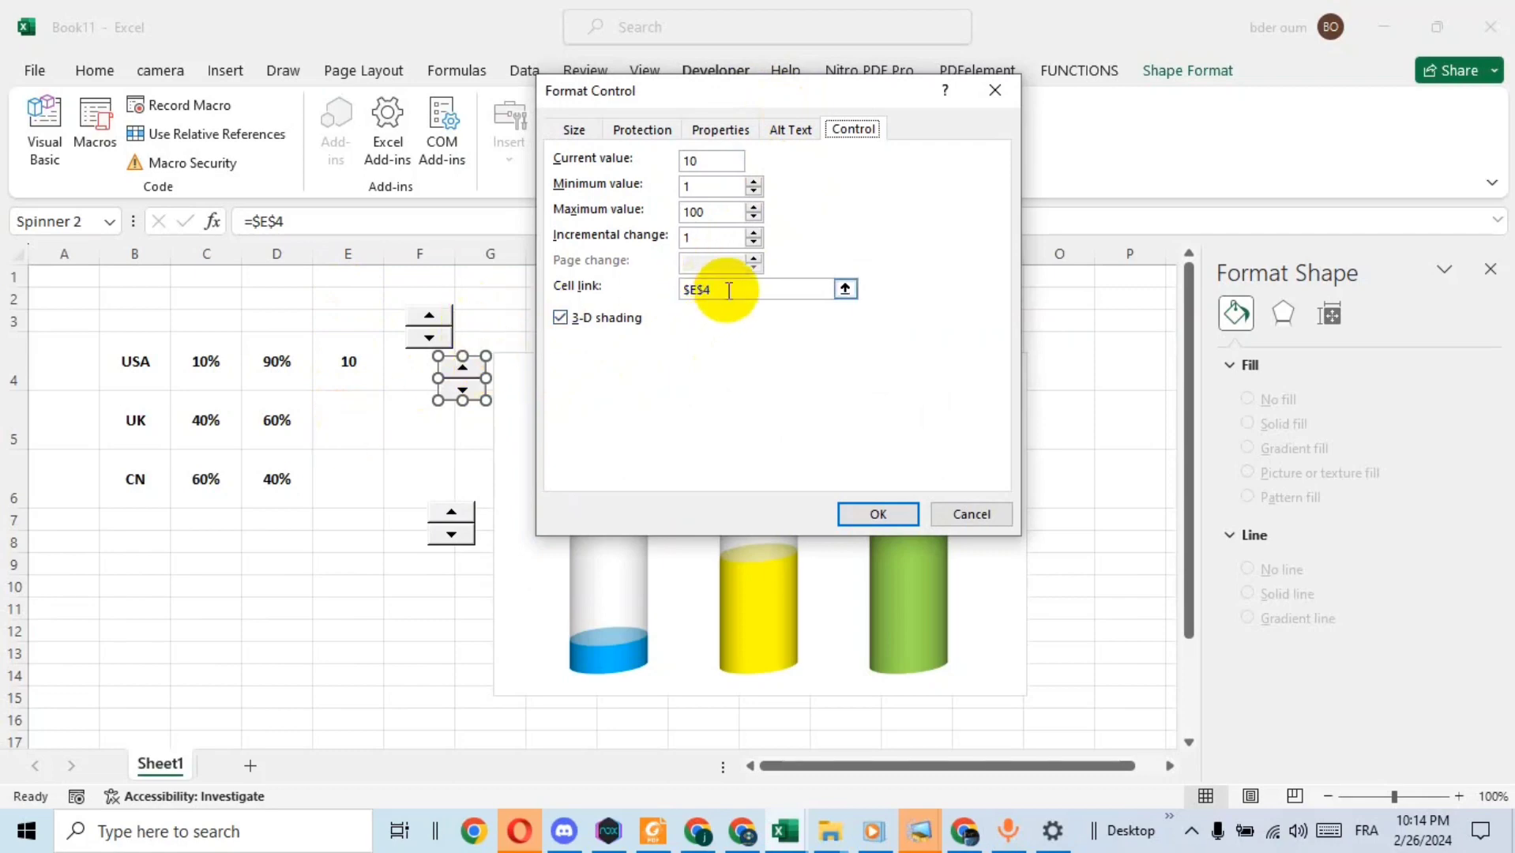
{"action": "left_click_drag", "start_coordinate": [728, 289], "coordinate": [667, 293]}
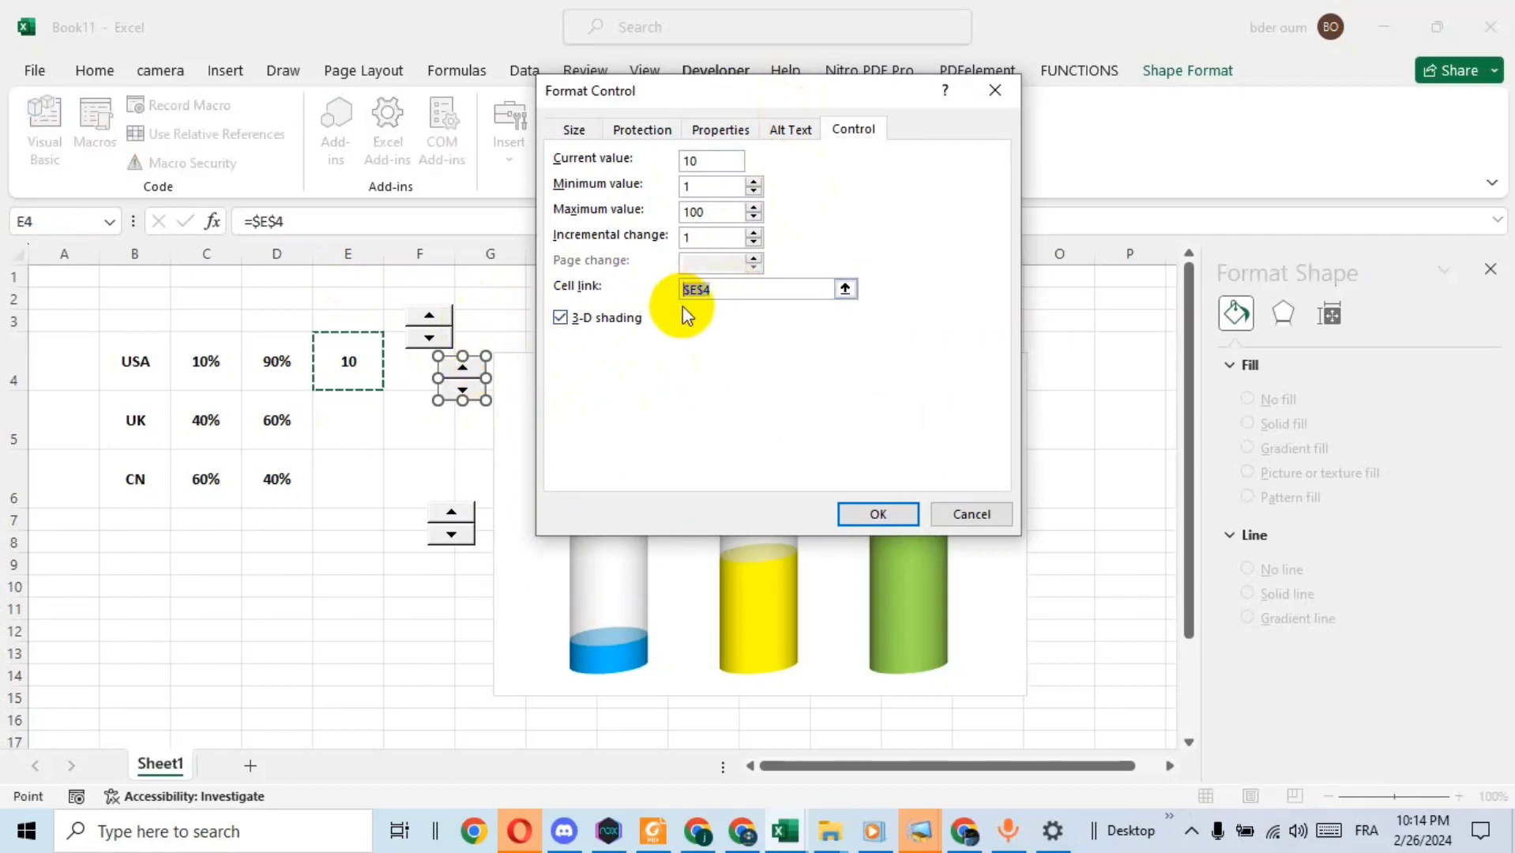
{"action": "left_click", "coordinate": [349, 416]}
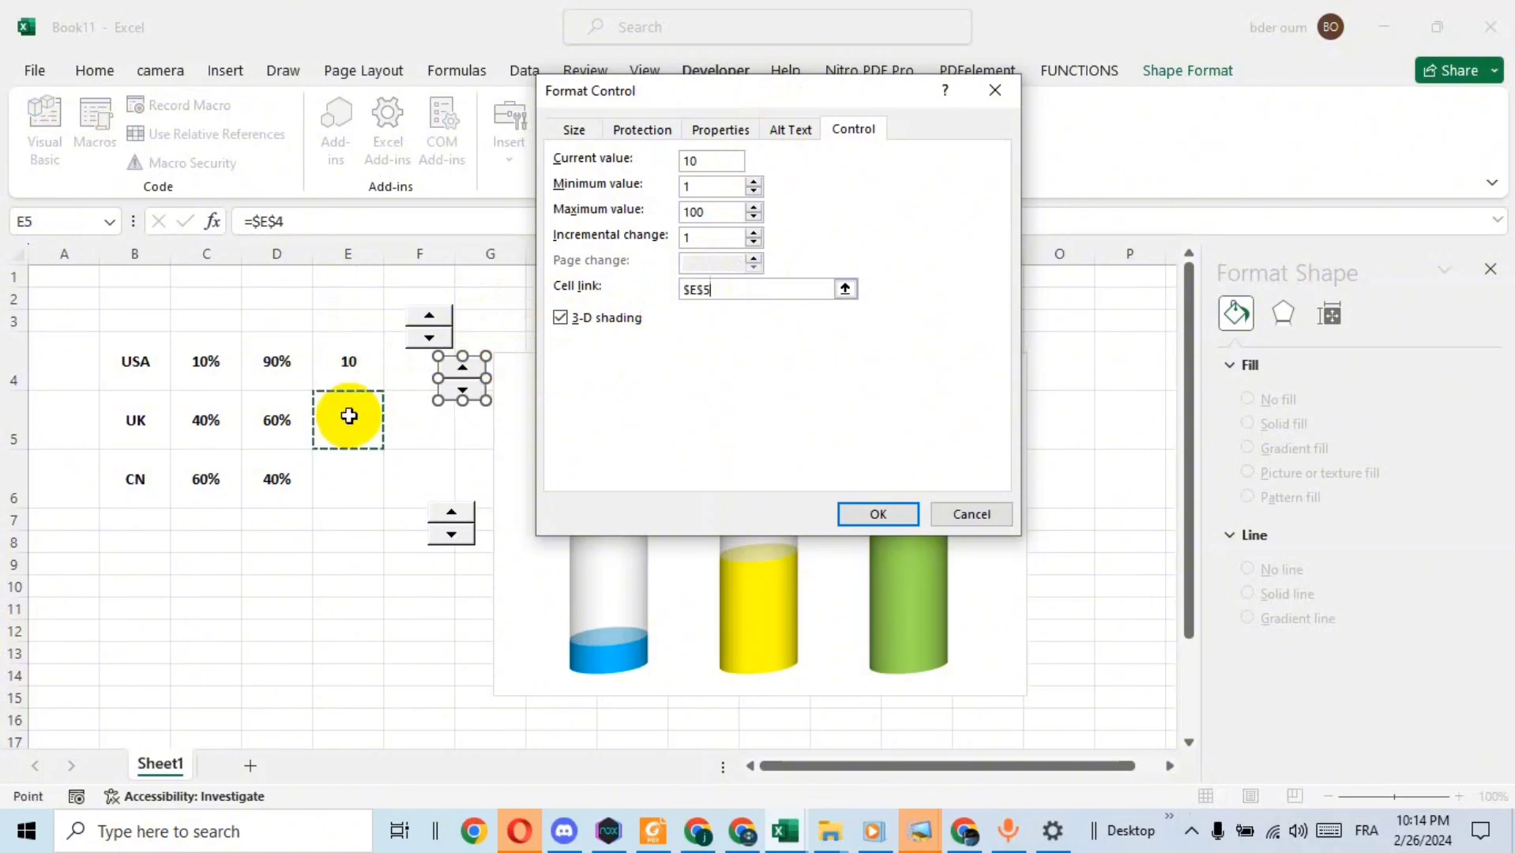
{"action": "left_click", "coordinate": [861, 512]}
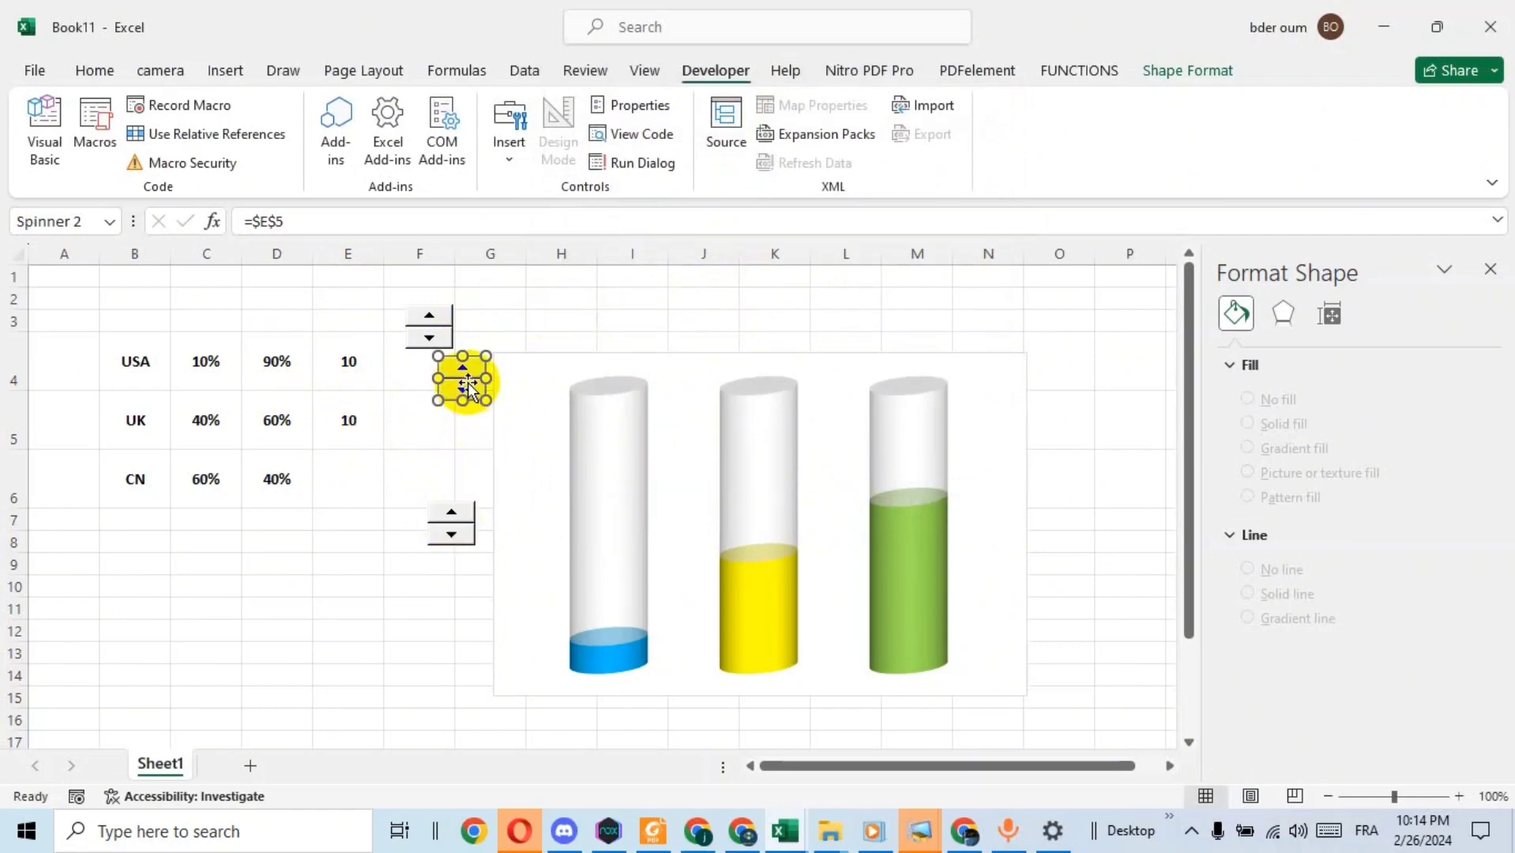
{"action": "left_click_drag", "start_coordinate": [468, 384], "coordinate": [451, 412]}
Step: Link the third spin button to cell E6 and move it up next to the CN row
{"action": "right_click", "coordinate": [451, 513]}
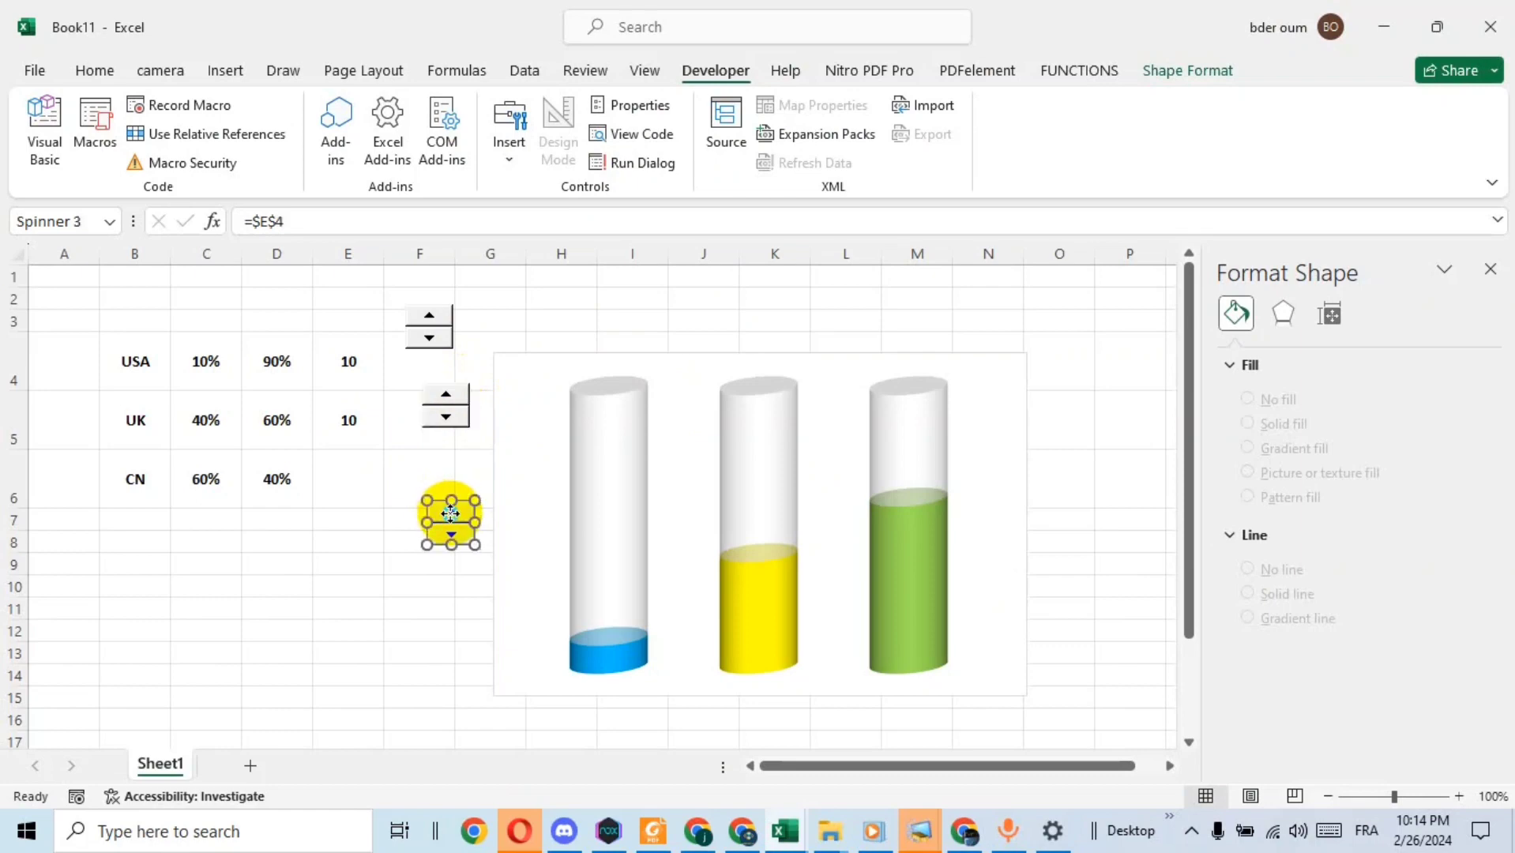
{"action": "left_click", "coordinate": [542, 724]}
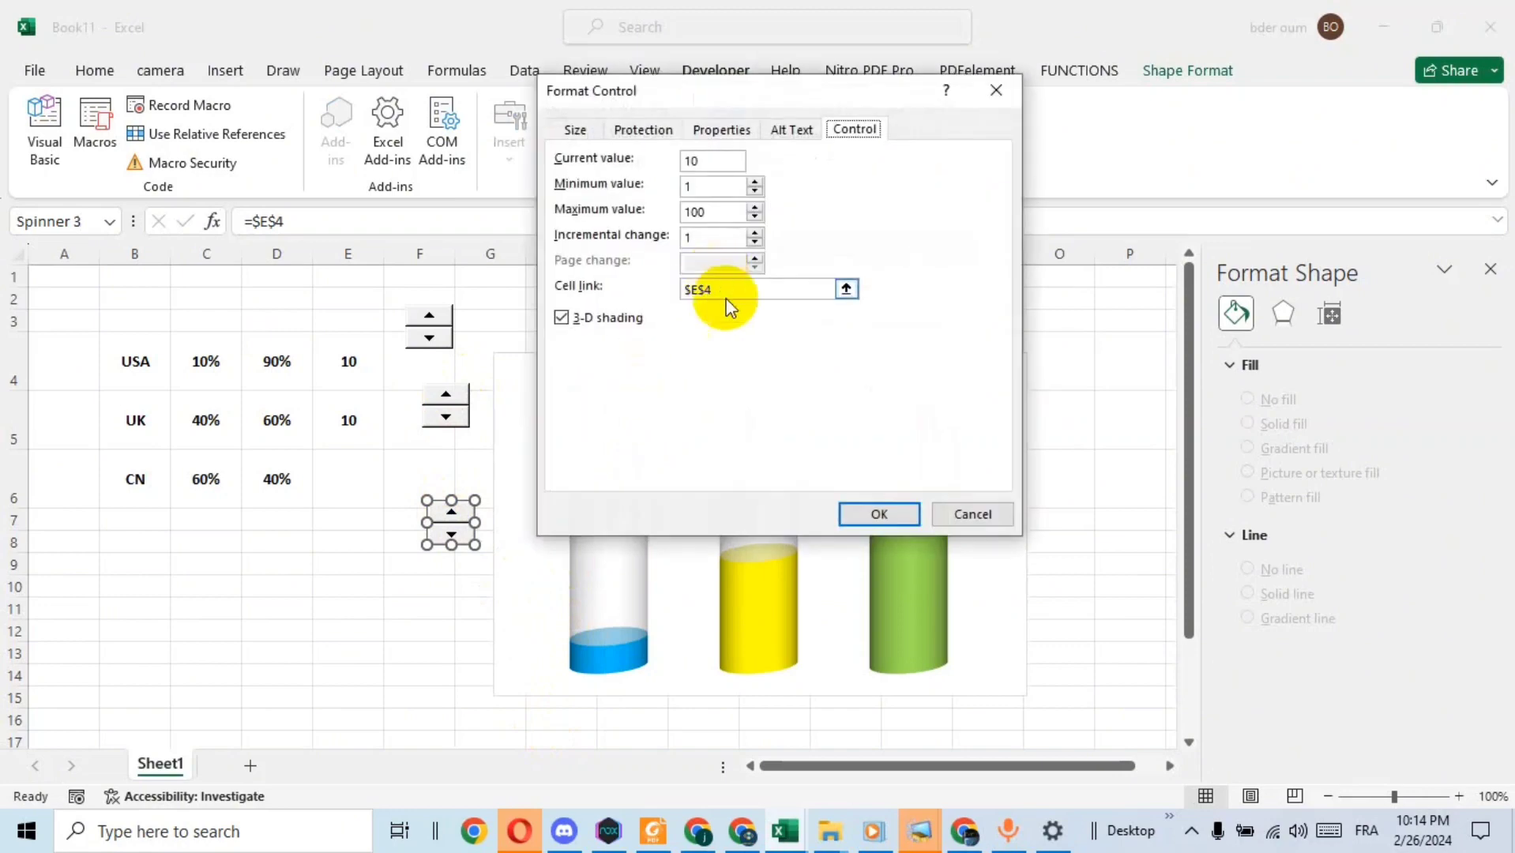
{"action": "left_click", "coordinate": [725, 290]}
{"action": "left_click_drag", "start_coordinate": [725, 289], "coordinate": [664, 300]}
{"action": "key", "text": "BackSpace"}
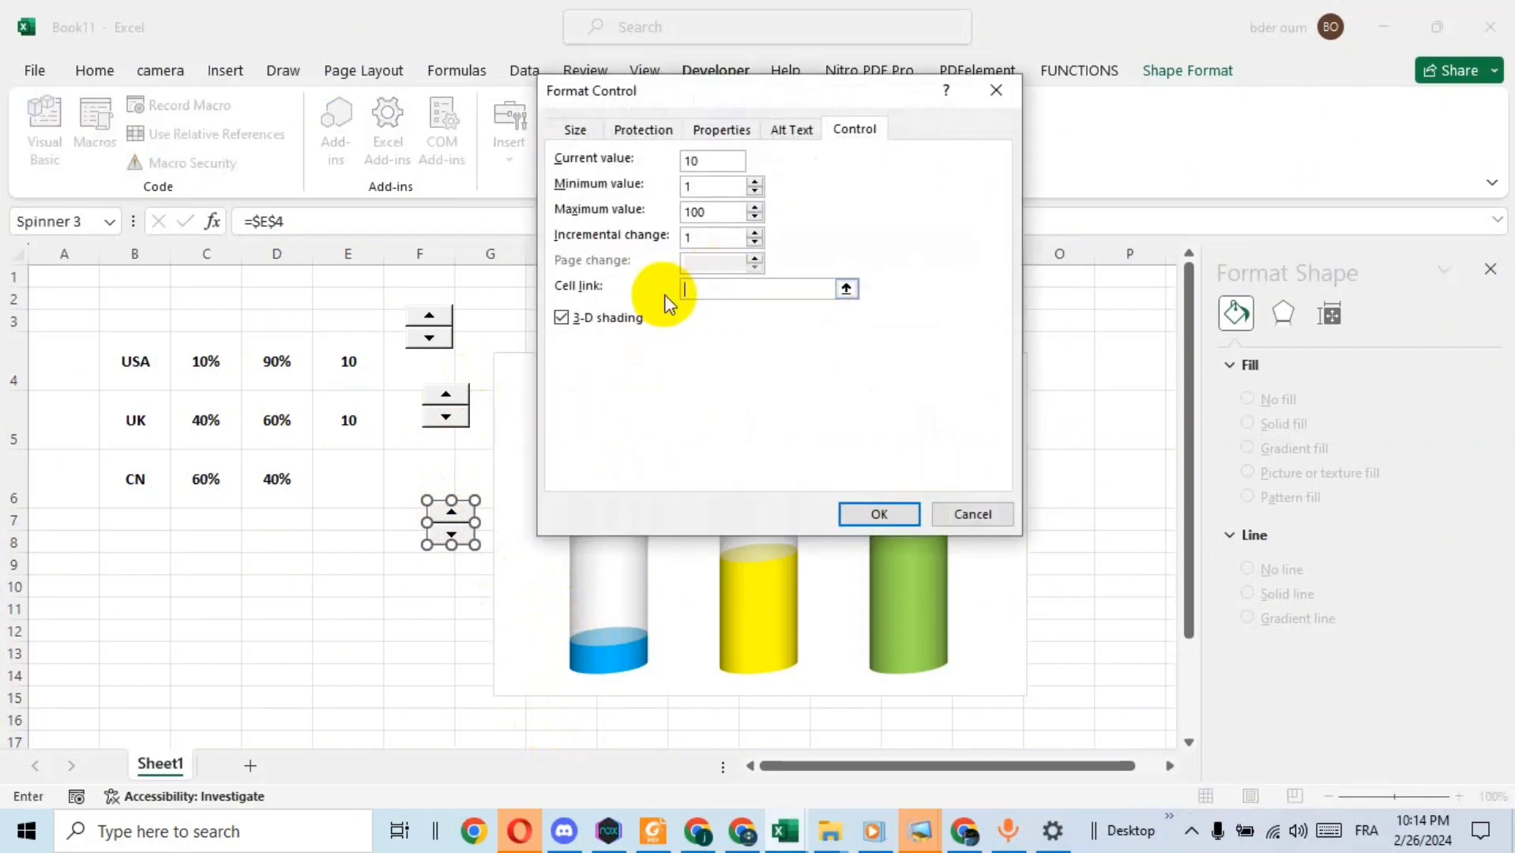
{"action": "left_click", "coordinate": [349, 484]}
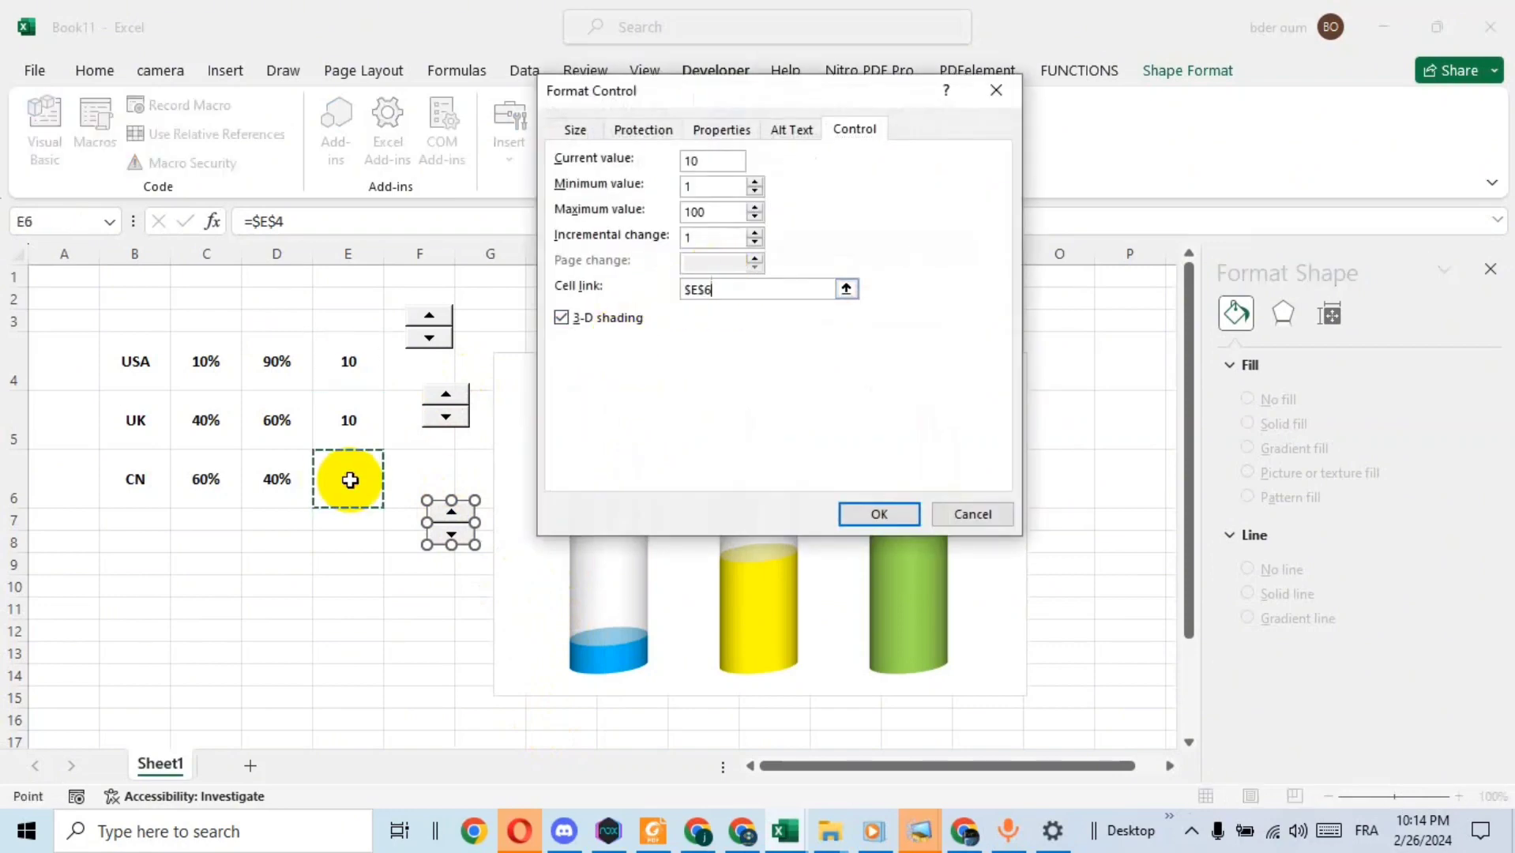
{"action": "left_click", "coordinate": [879, 514]}
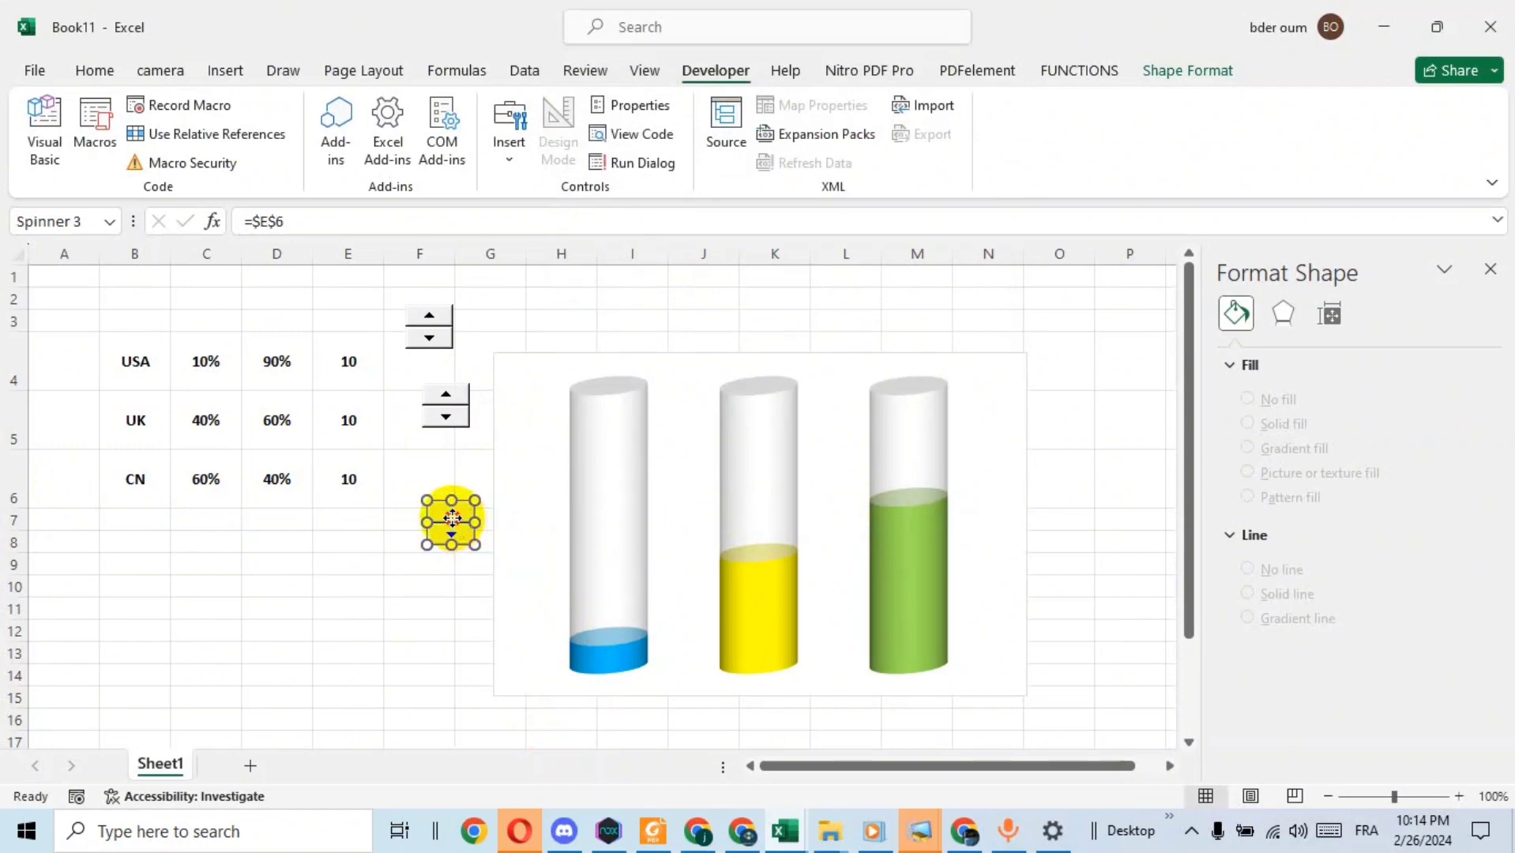
{"action": "left_click_drag", "start_coordinate": [451, 515], "coordinate": [450, 493]}
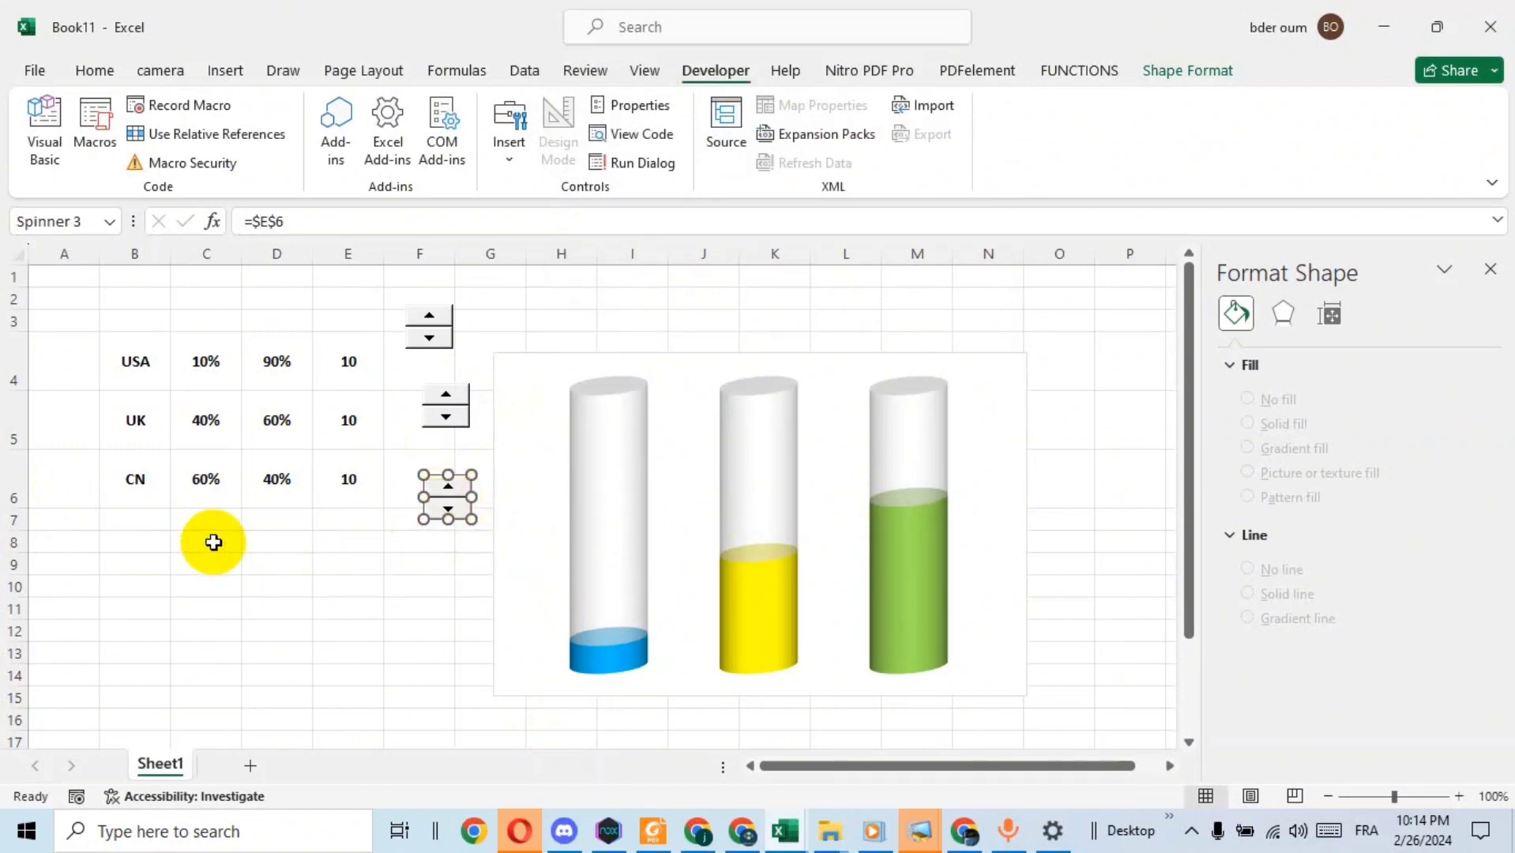
Step: Replace the CN percentage in C6 with the formula =E6/100
{"action": "double_click", "coordinate": [205, 482]}
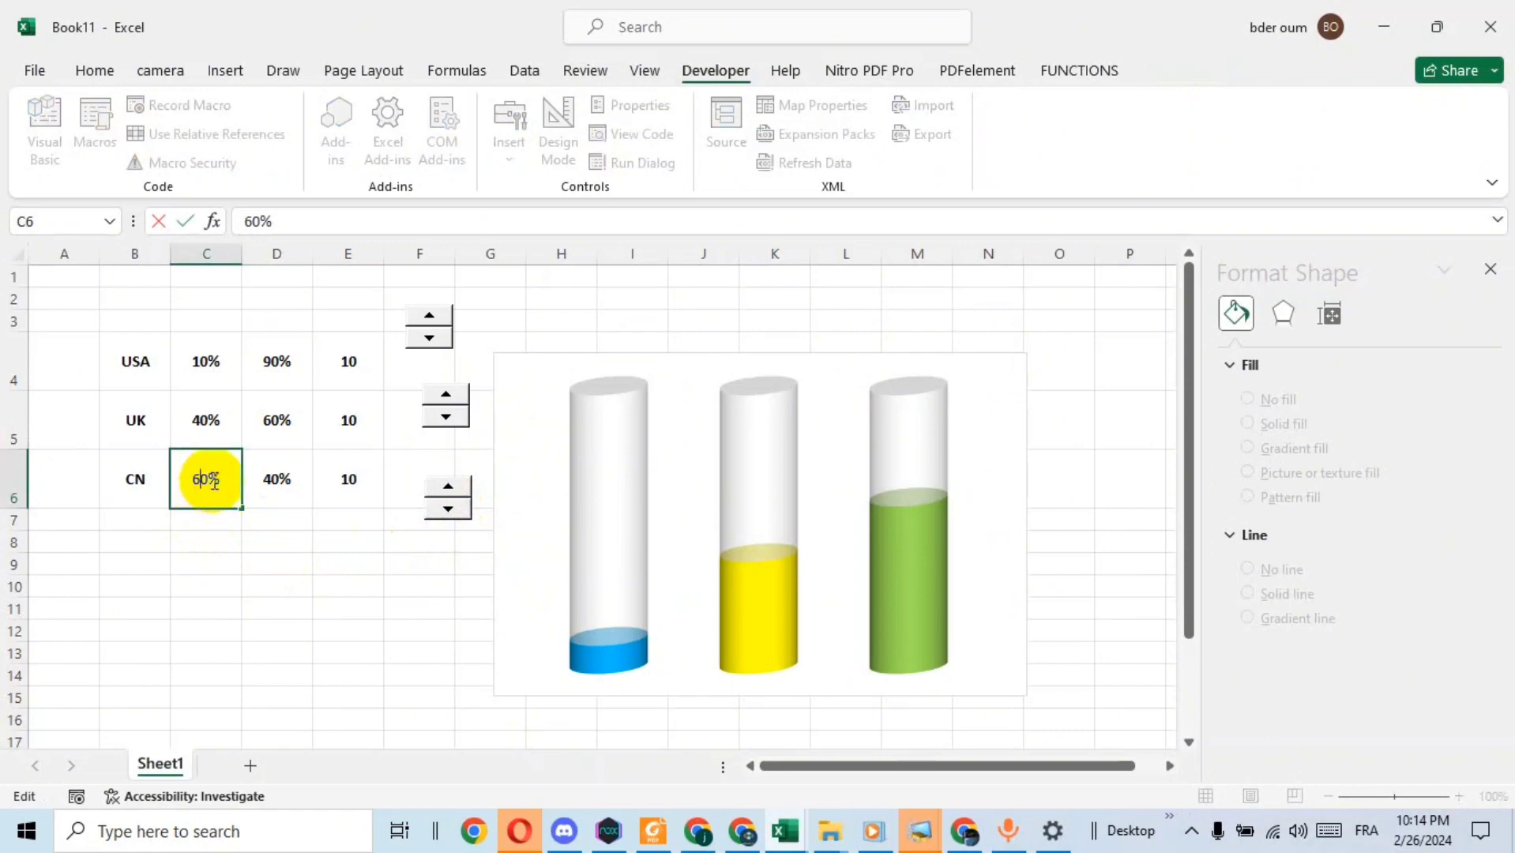
{"action": "double_click", "coordinate": [212, 480]}
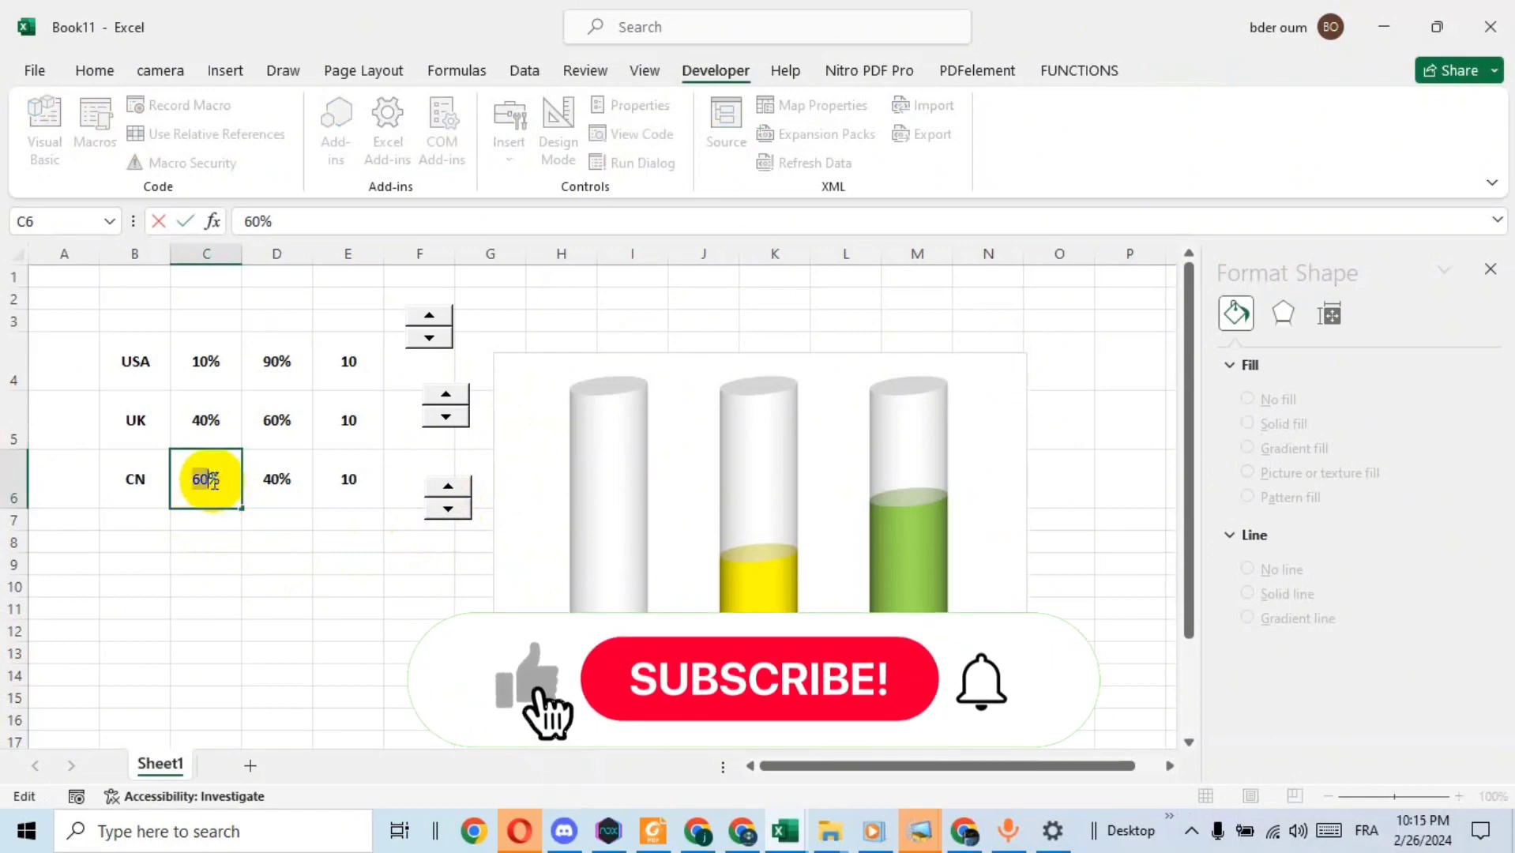
{"action": "key", "text": "BackSpace"}
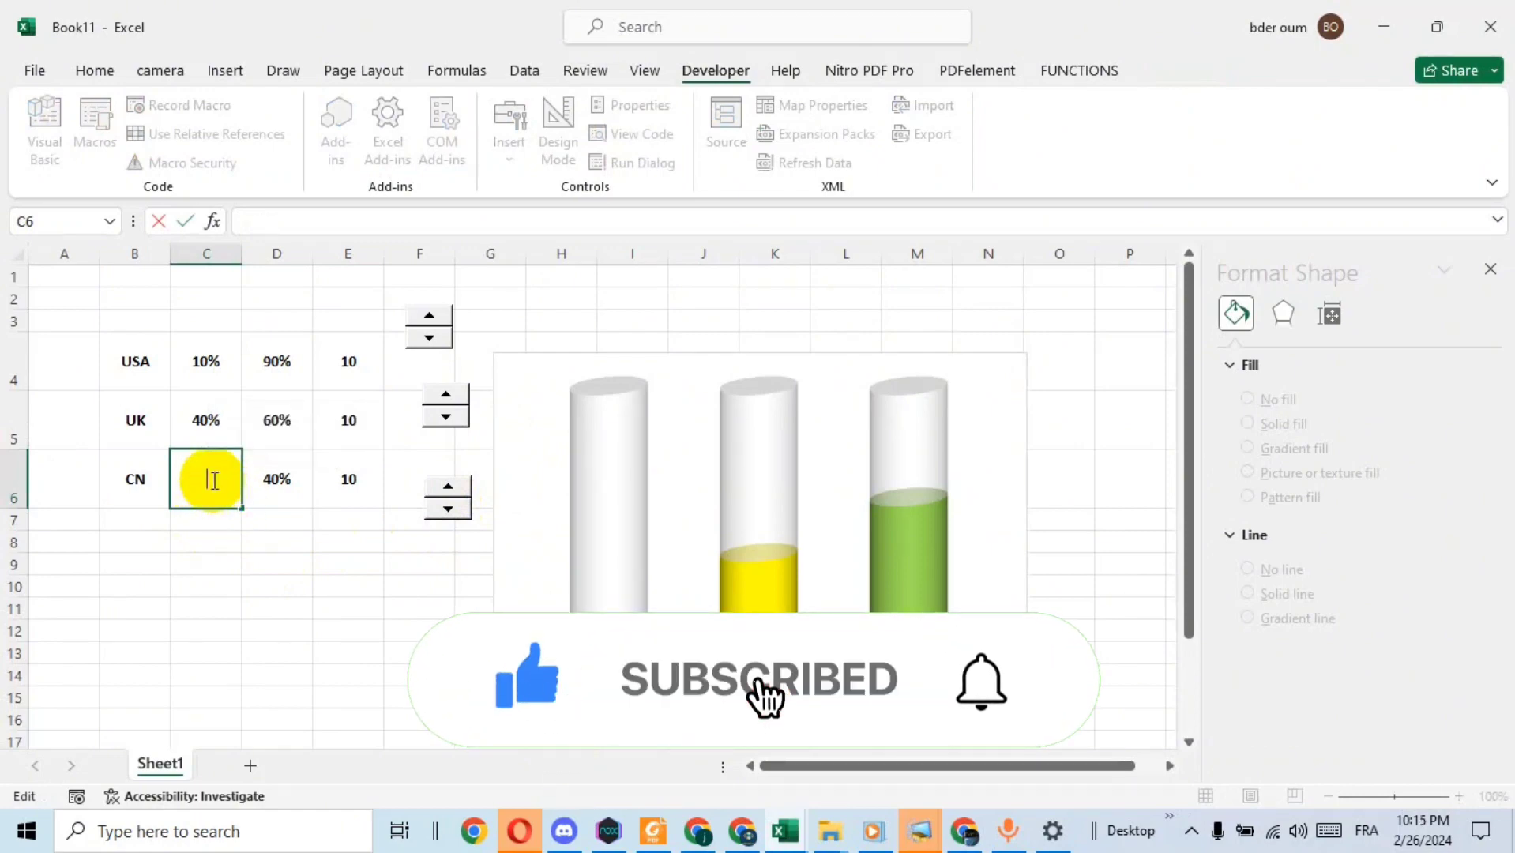
{"action": "type", "text": "="}
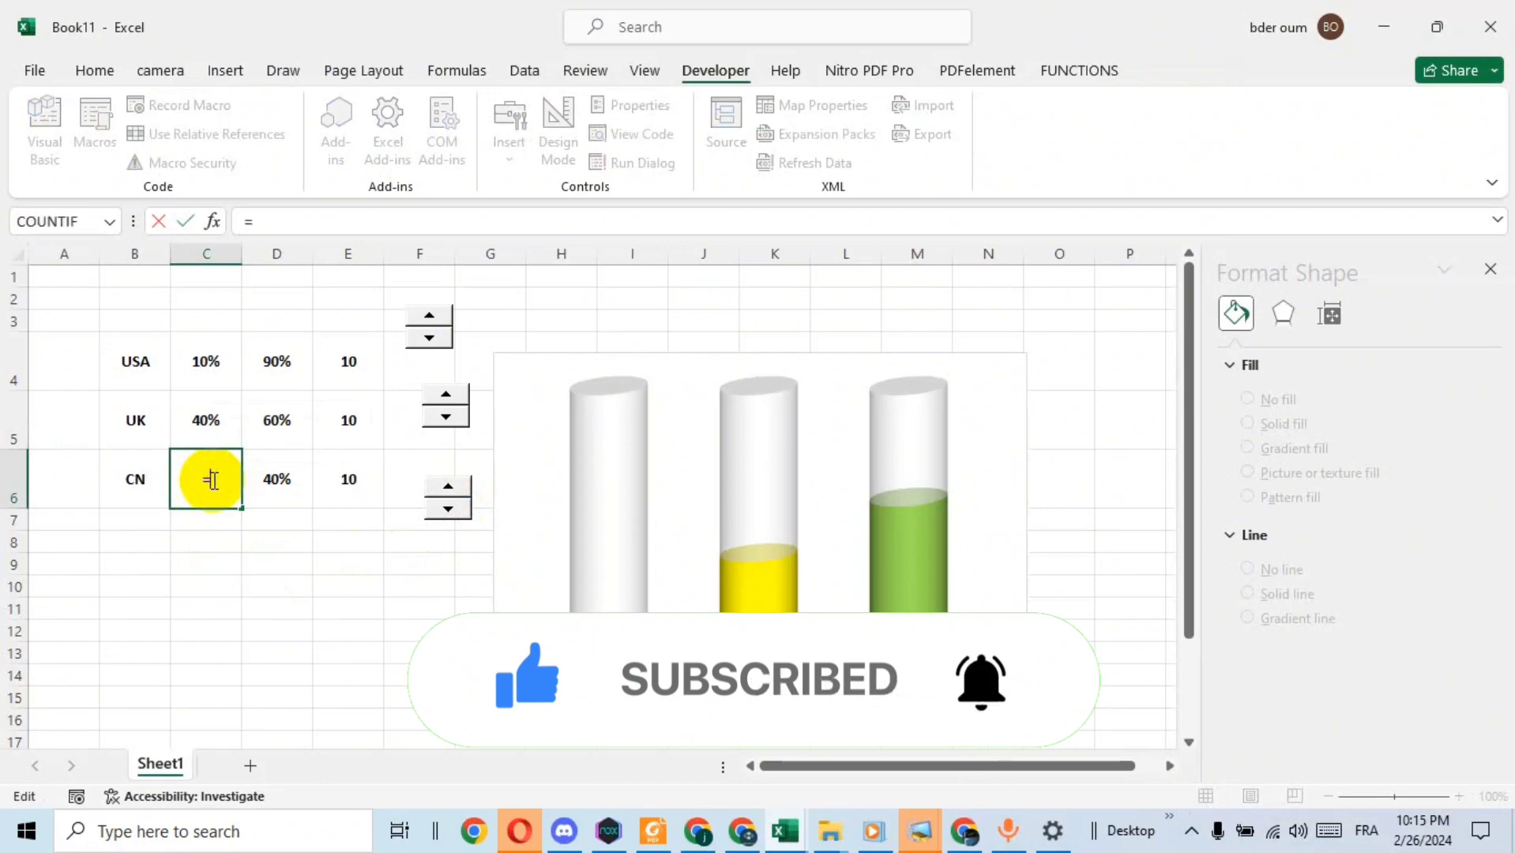
{"action": "left_click", "coordinate": [350, 479]}
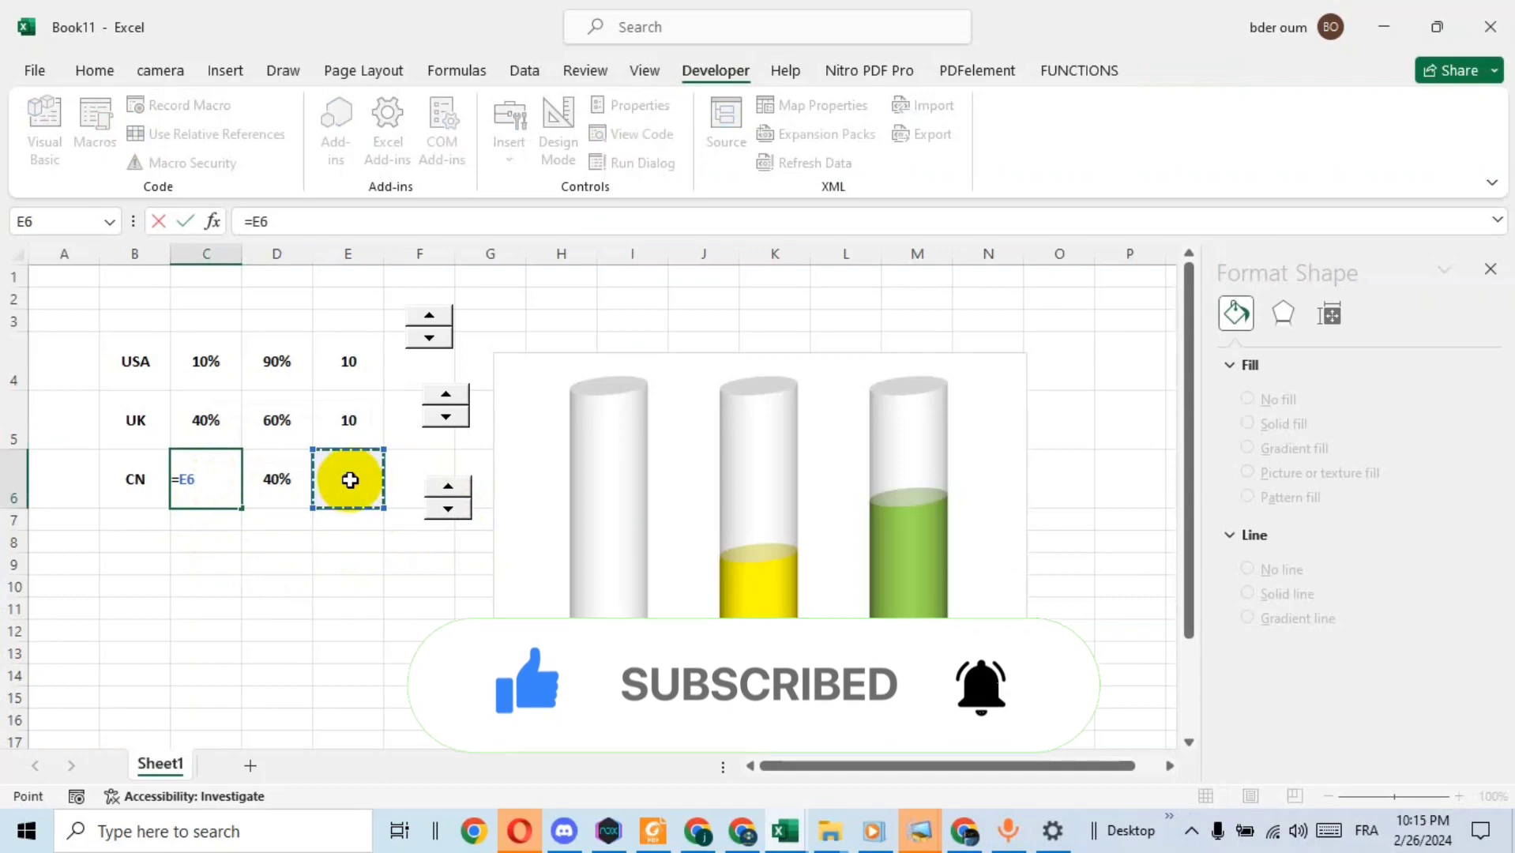
{"action": "type", "text": "/100"}
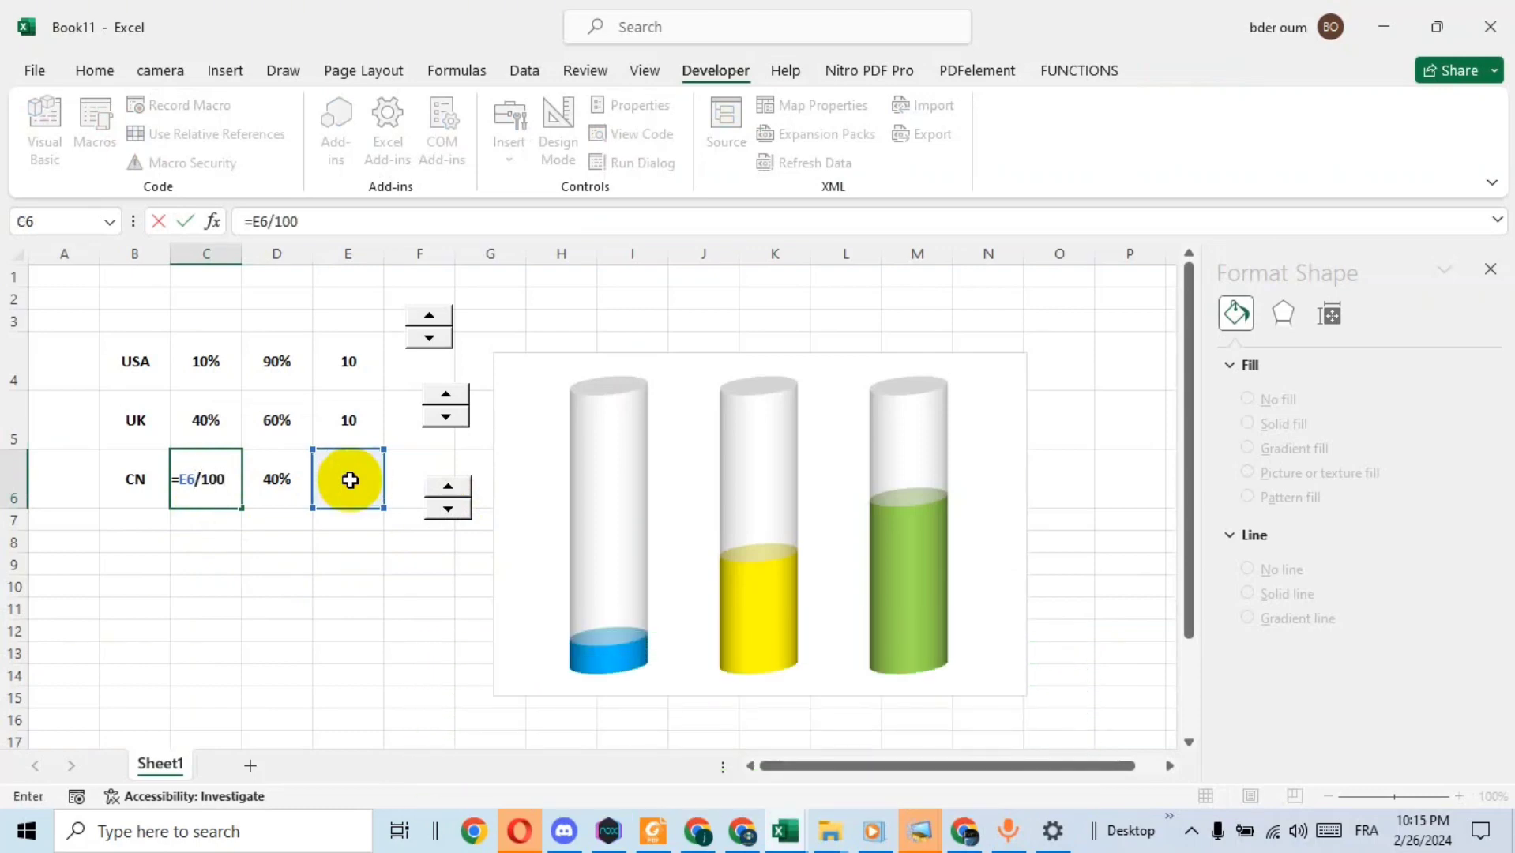
{"action": "key", "text": "Return"}
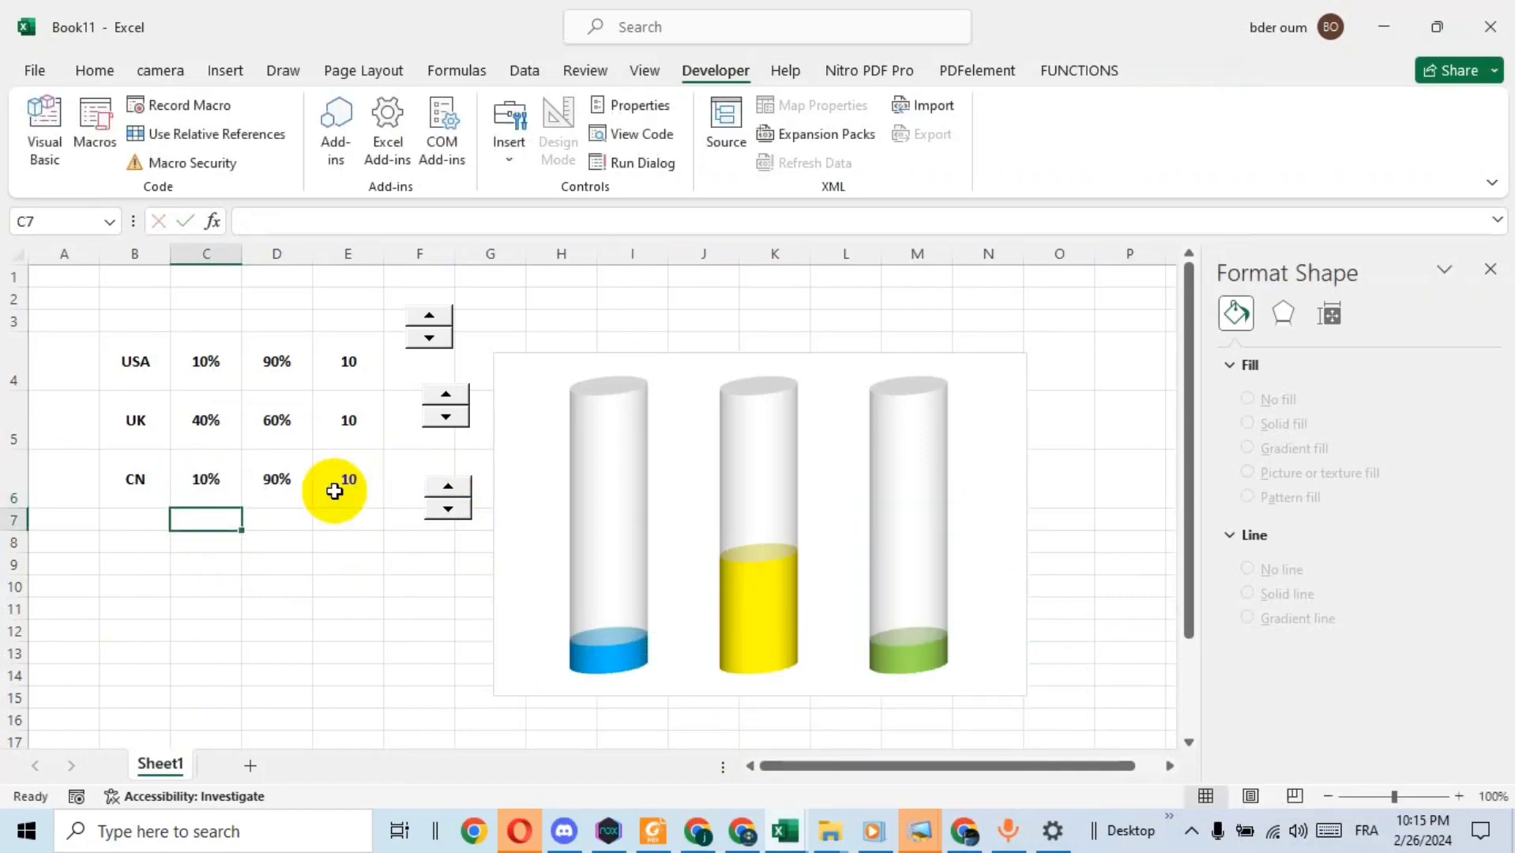
Step: Replace the UK percentage in C5 with the formula =E5/100
{"action": "double_click", "coordinate": [219, 412]}
{"action": "double_click", "coordinate": [220, 411]}
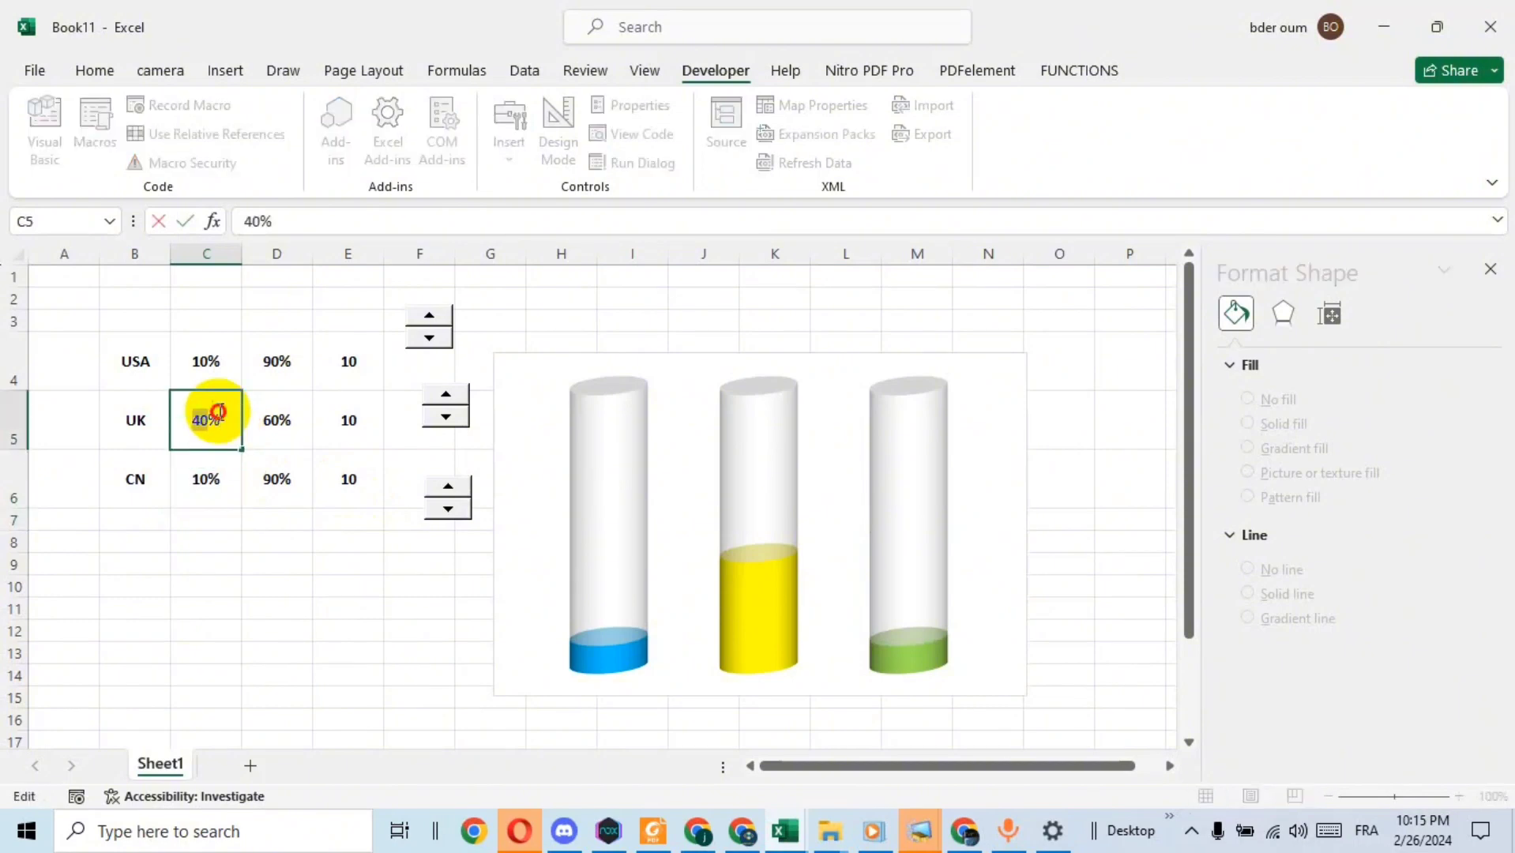
{"action": "triple_click", "coordinate": [220, 419]}
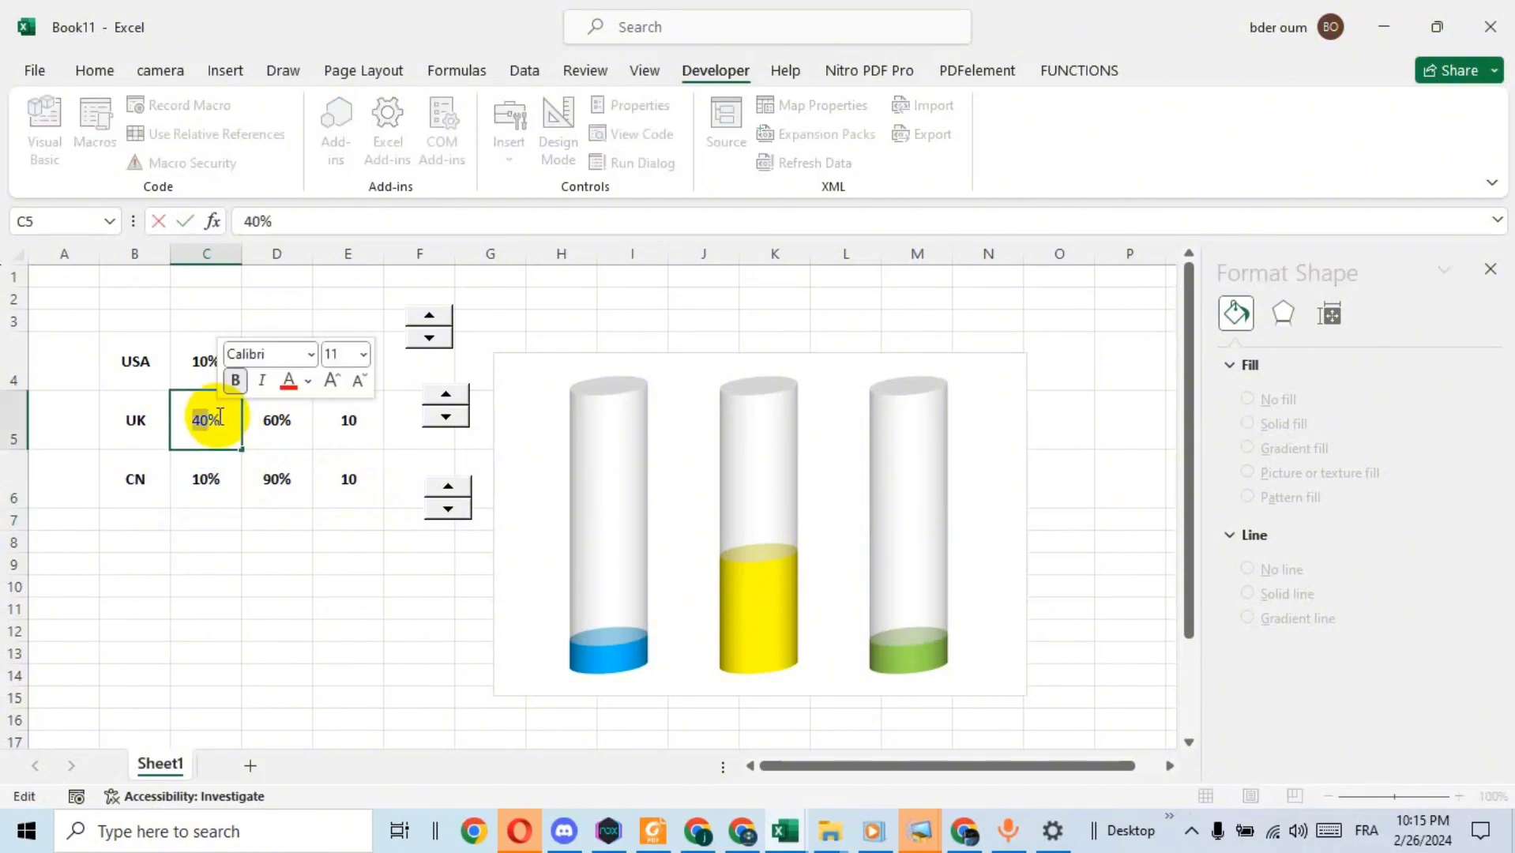
{"action": "key", "text": "BackSpace"}
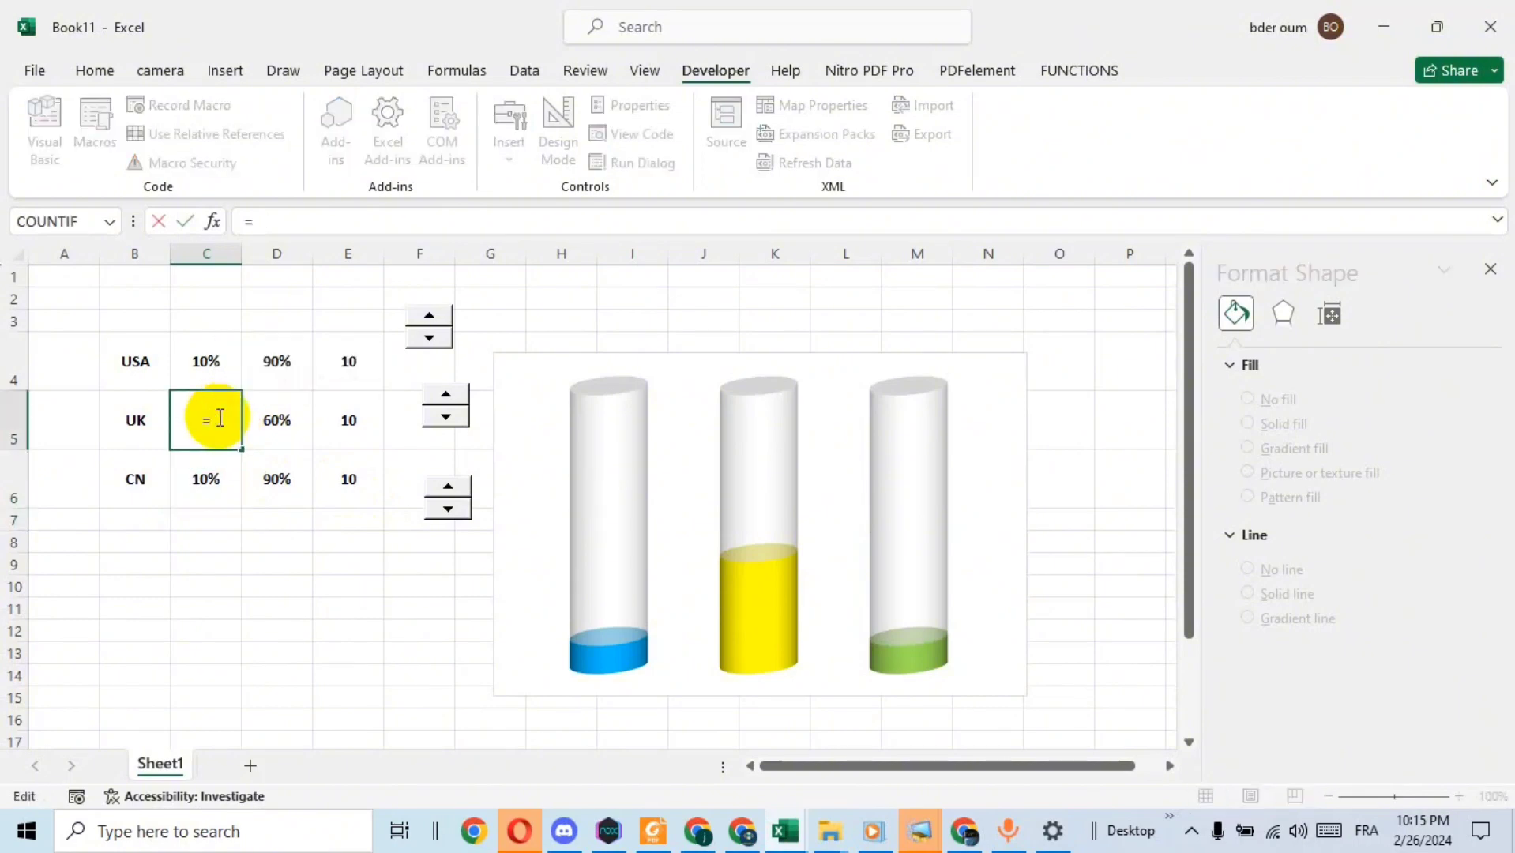
{"action": "type", "text": "="}
{"action": "left_click", "coordinate": [359, 423]}
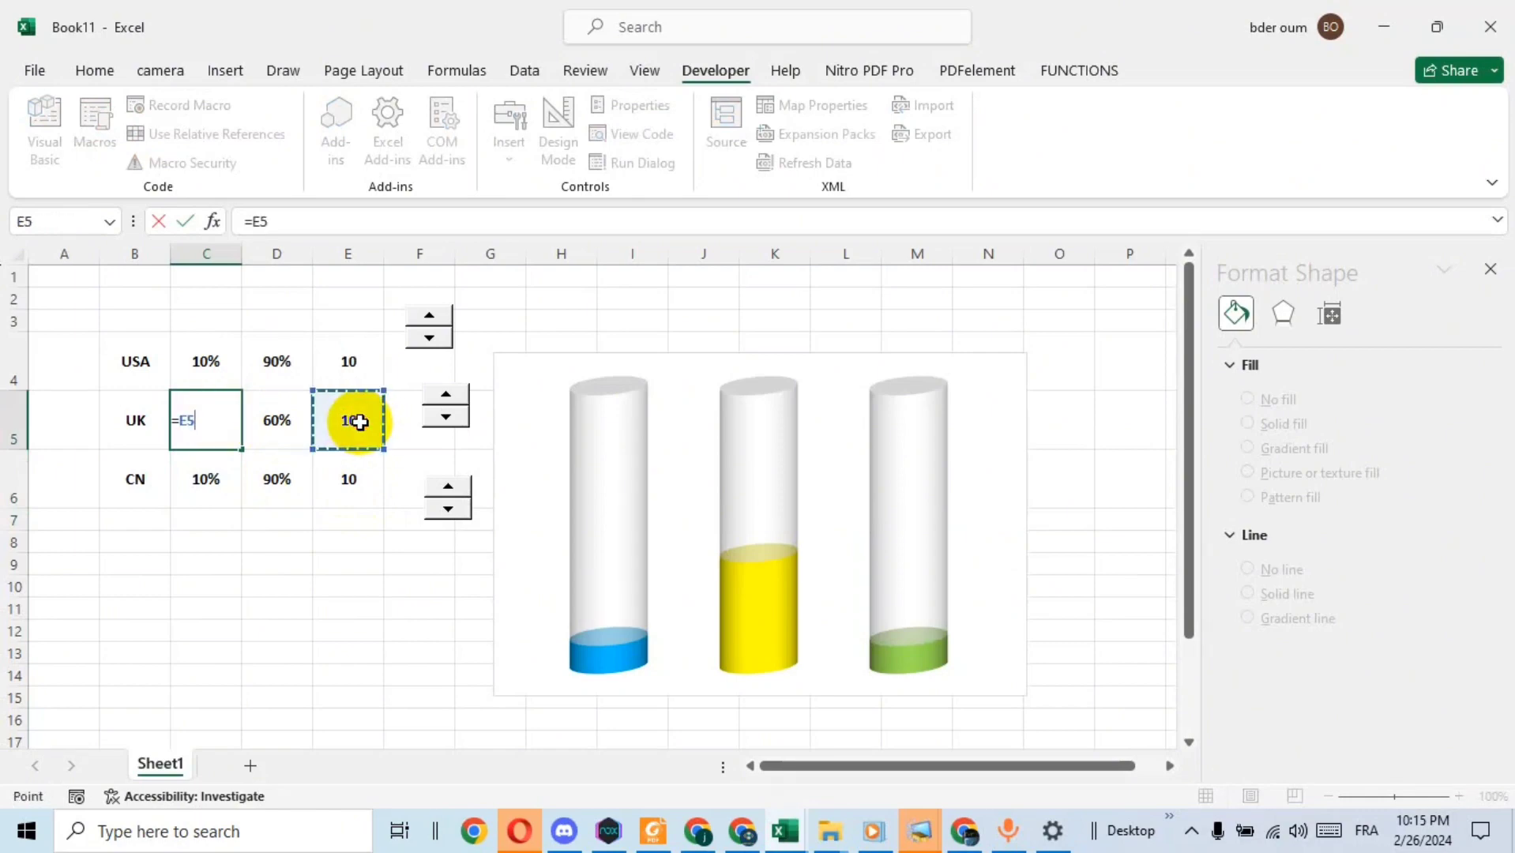
{"action": "type", "text": "/"}
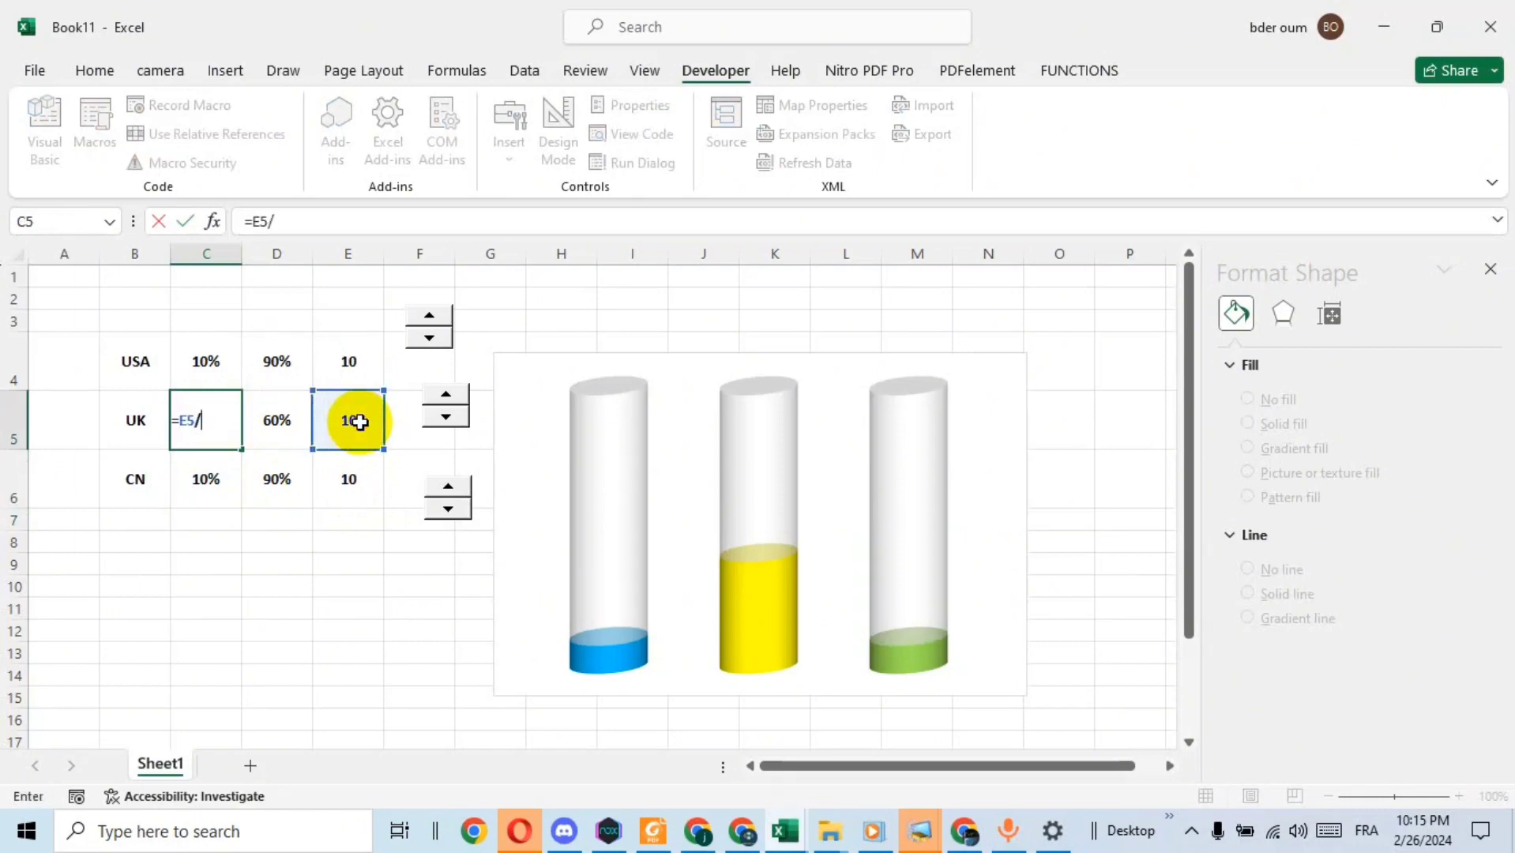
{"action": "type", "text": "100"}
{"action": "key", "text": "Return"}
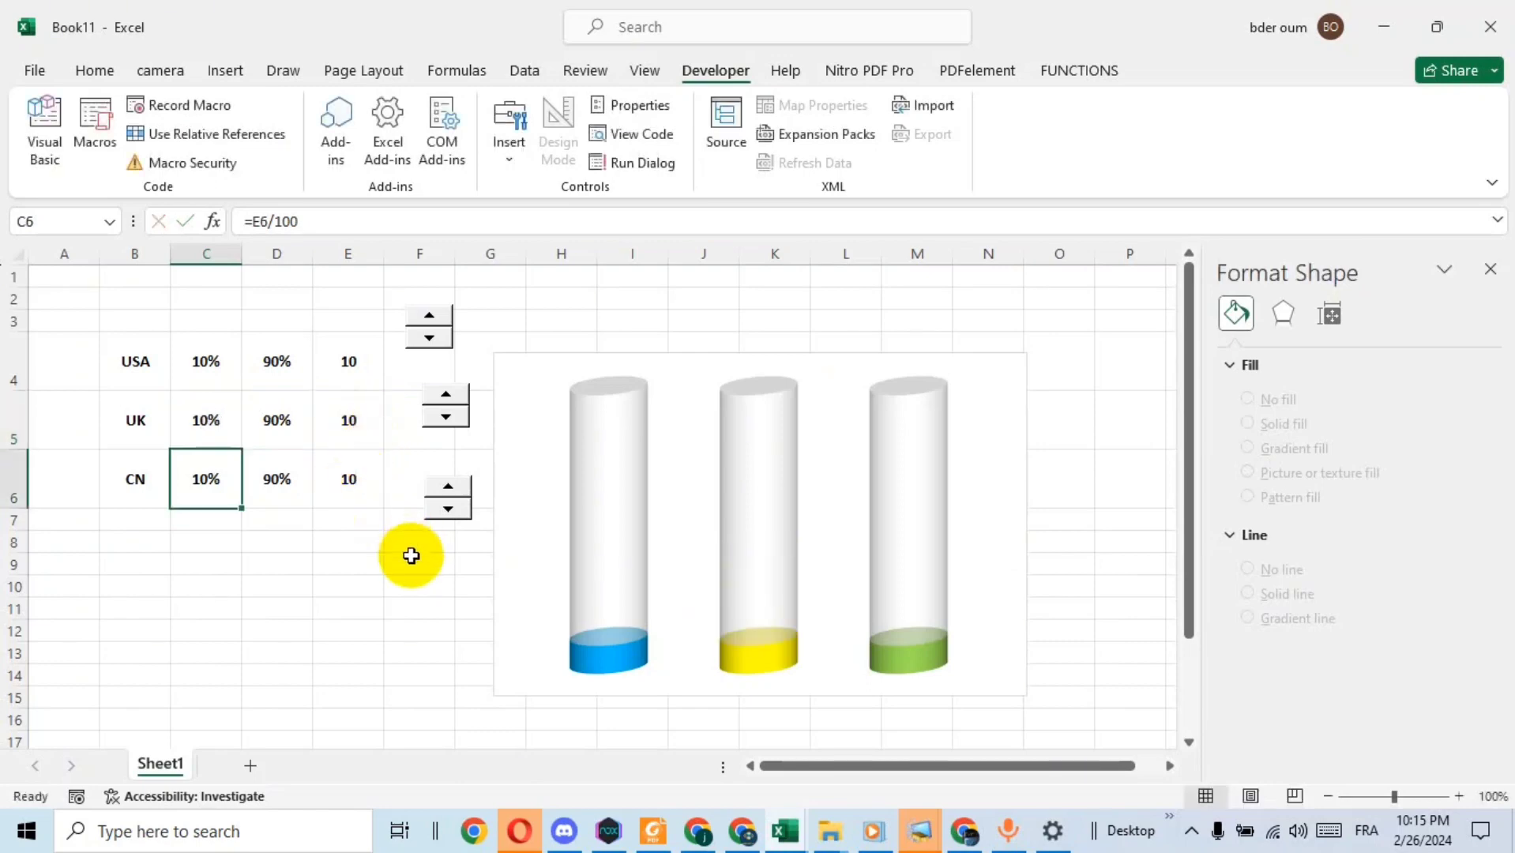
Step: Move the CN spin button over cell E6 and the UK spin button over cell E5 to cover the helper values
{"action": "right_click", "coordinate": [448, 499]}
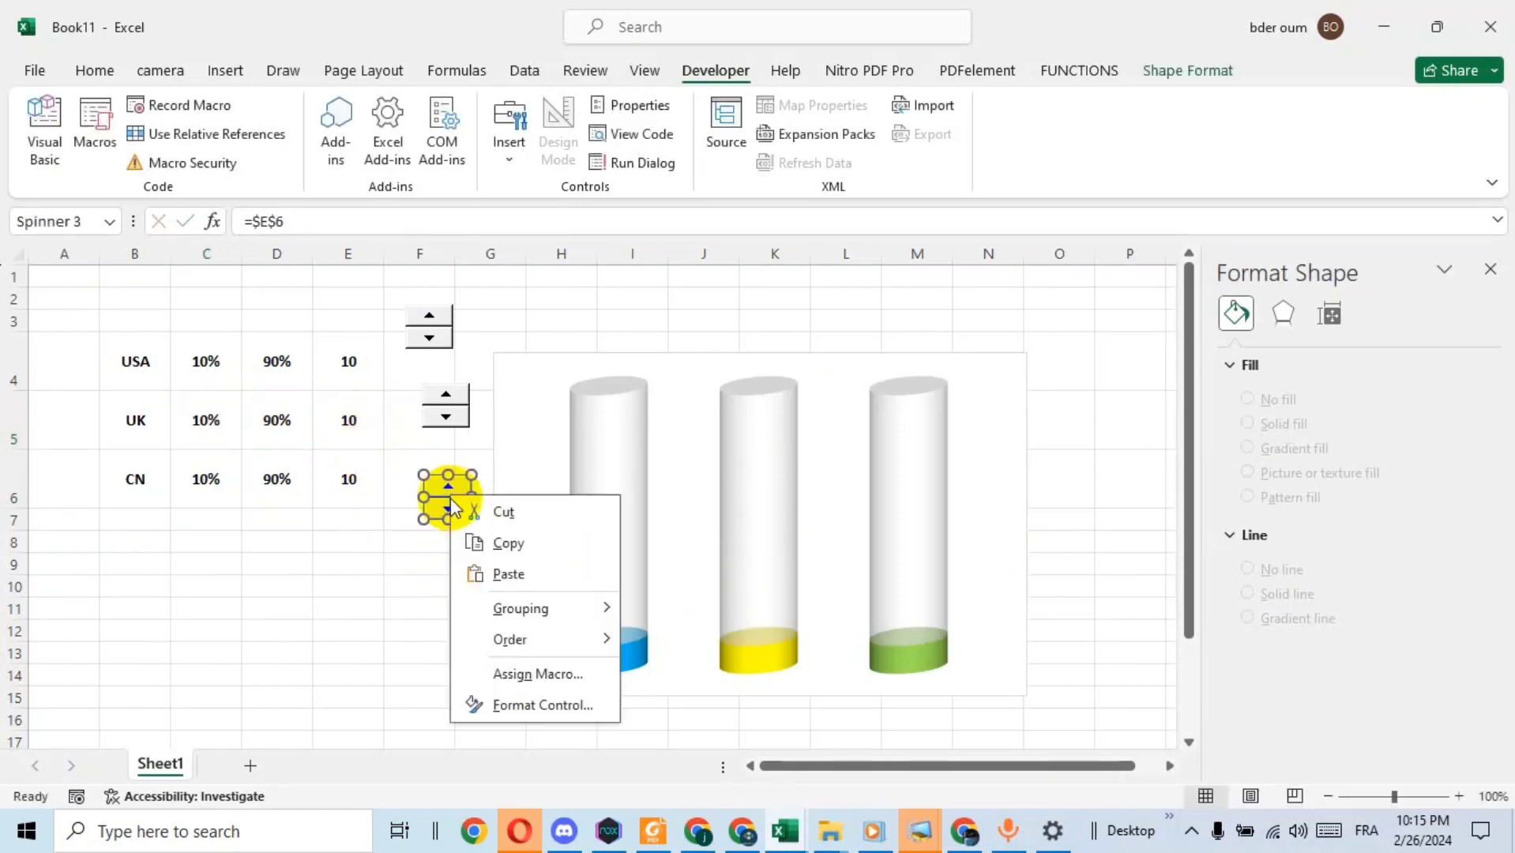
{"action": "key", "text": "Escape"}
{"action": "left_click_drag", "start_coordinate": [448, 497], "coordinate": [348, 477]}
{"action": "right_click", "coordinate": [430, 413]}
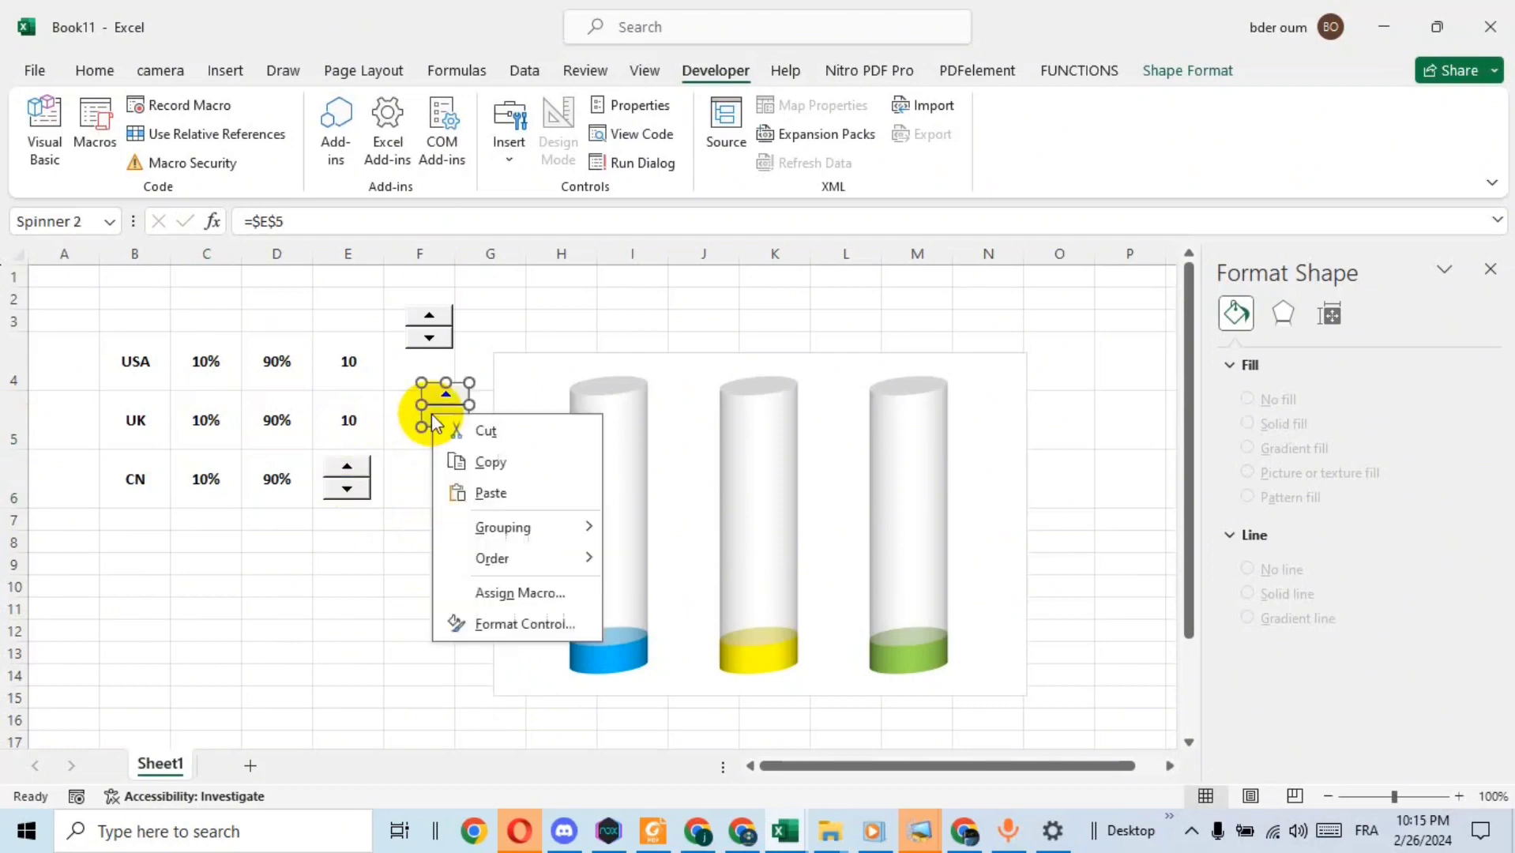
{"action": "key", "text": "Escape"}
{"action": "left_click_drag", "start_coordinate": [447, 399], "coordinate": [350, 416]}
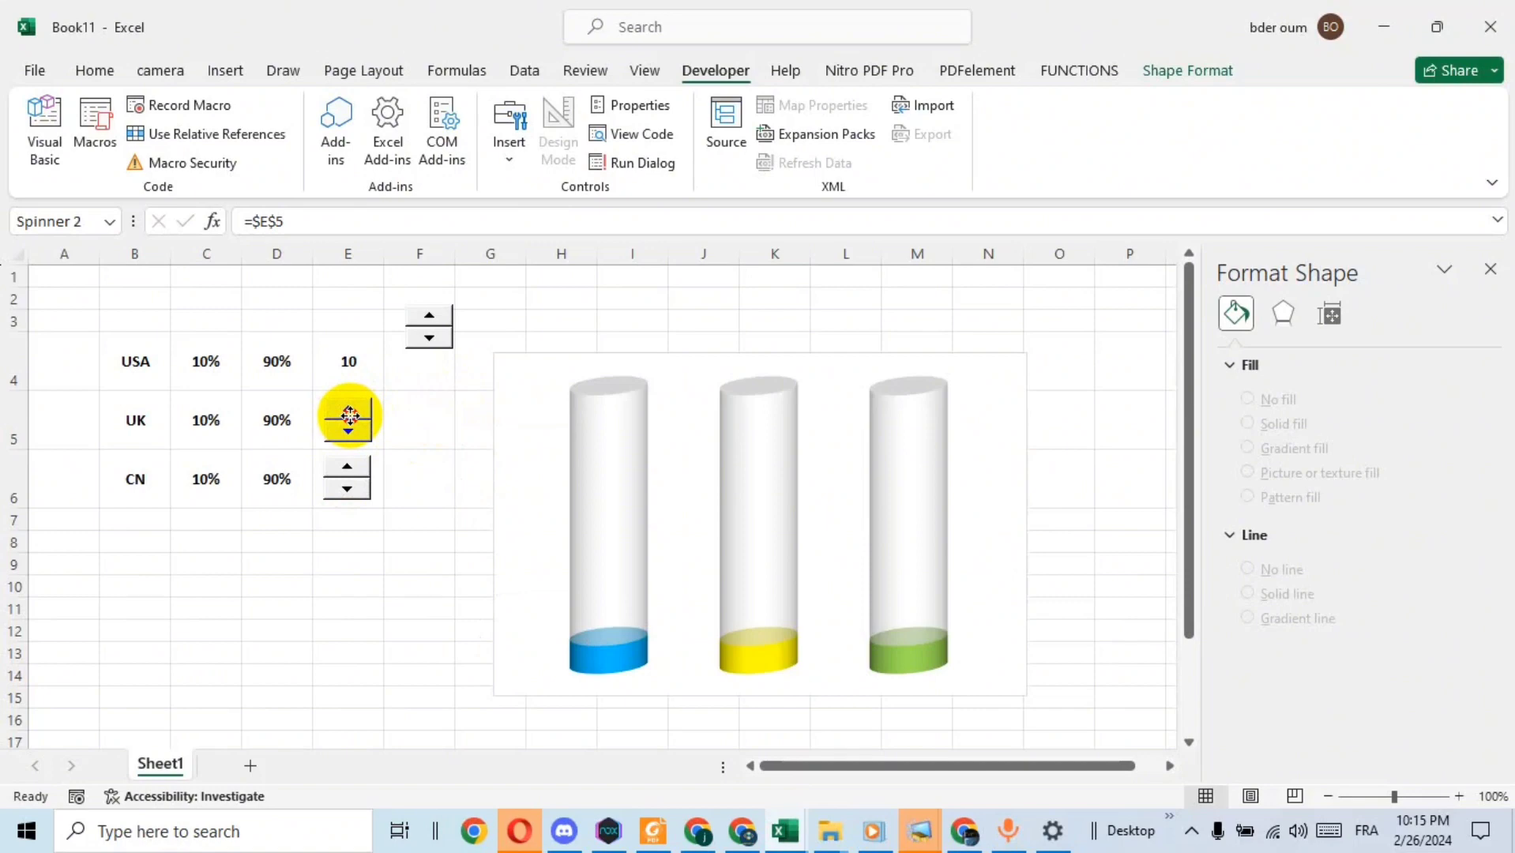
{"action": "left_click_drag", "start_coordinate": [350, 415], "coordinate": [351, 417]}
Step: Move the USA spin button over cell E4, lined up above the other two, and deselect it
{"action": "left_click", "coordinate": [423, 324]}
{"action": "right_click", "coordinate": [425, 325]}
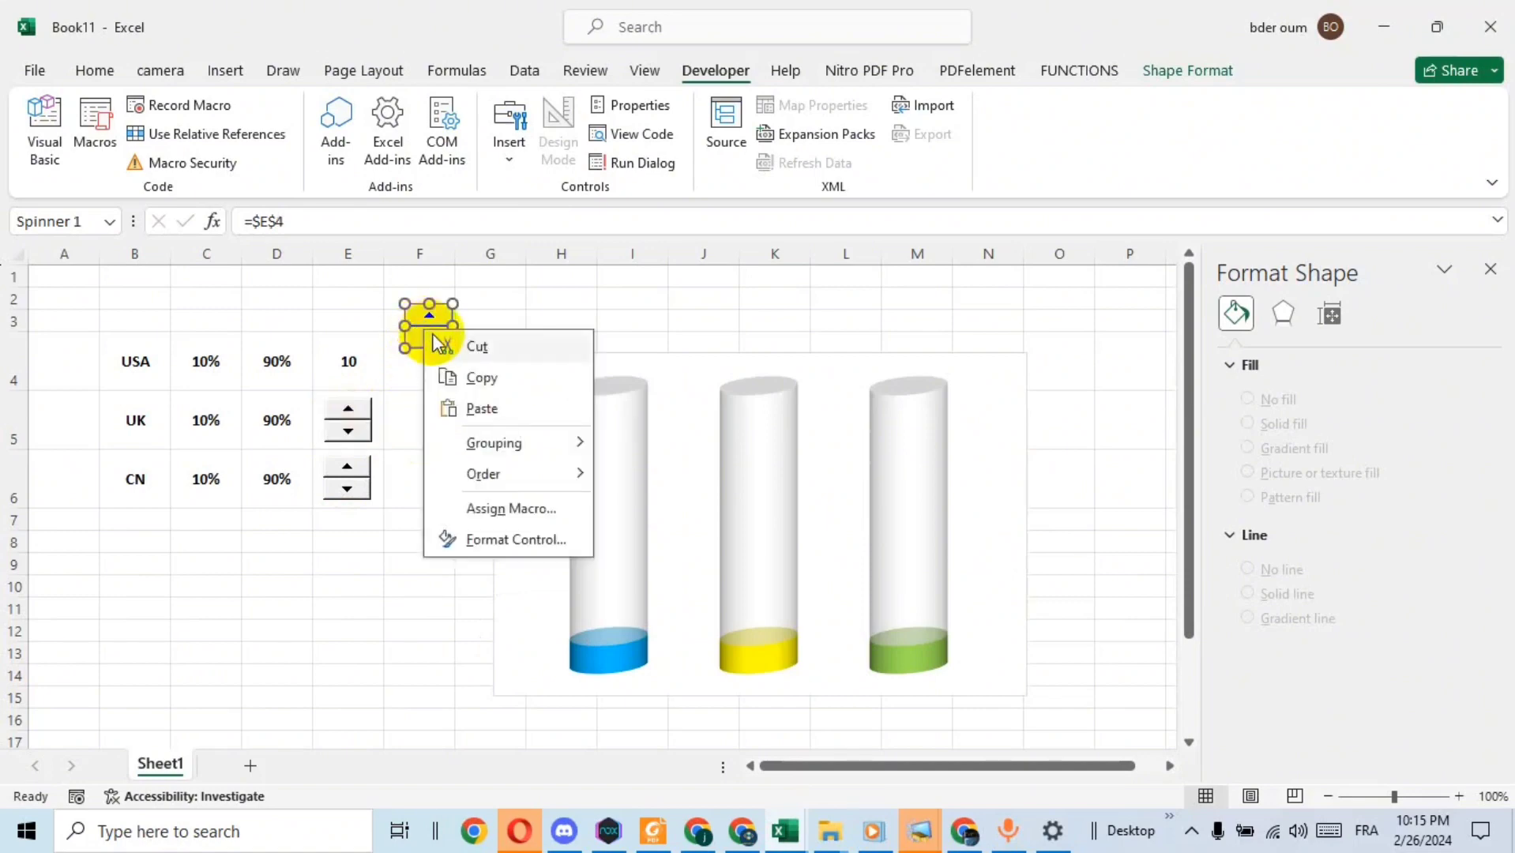
{"action": "key", "text": "Escape"}
{"action": "left_click_drag", "start_coordinate": [424, 325], "coordinate": [346, 362]}
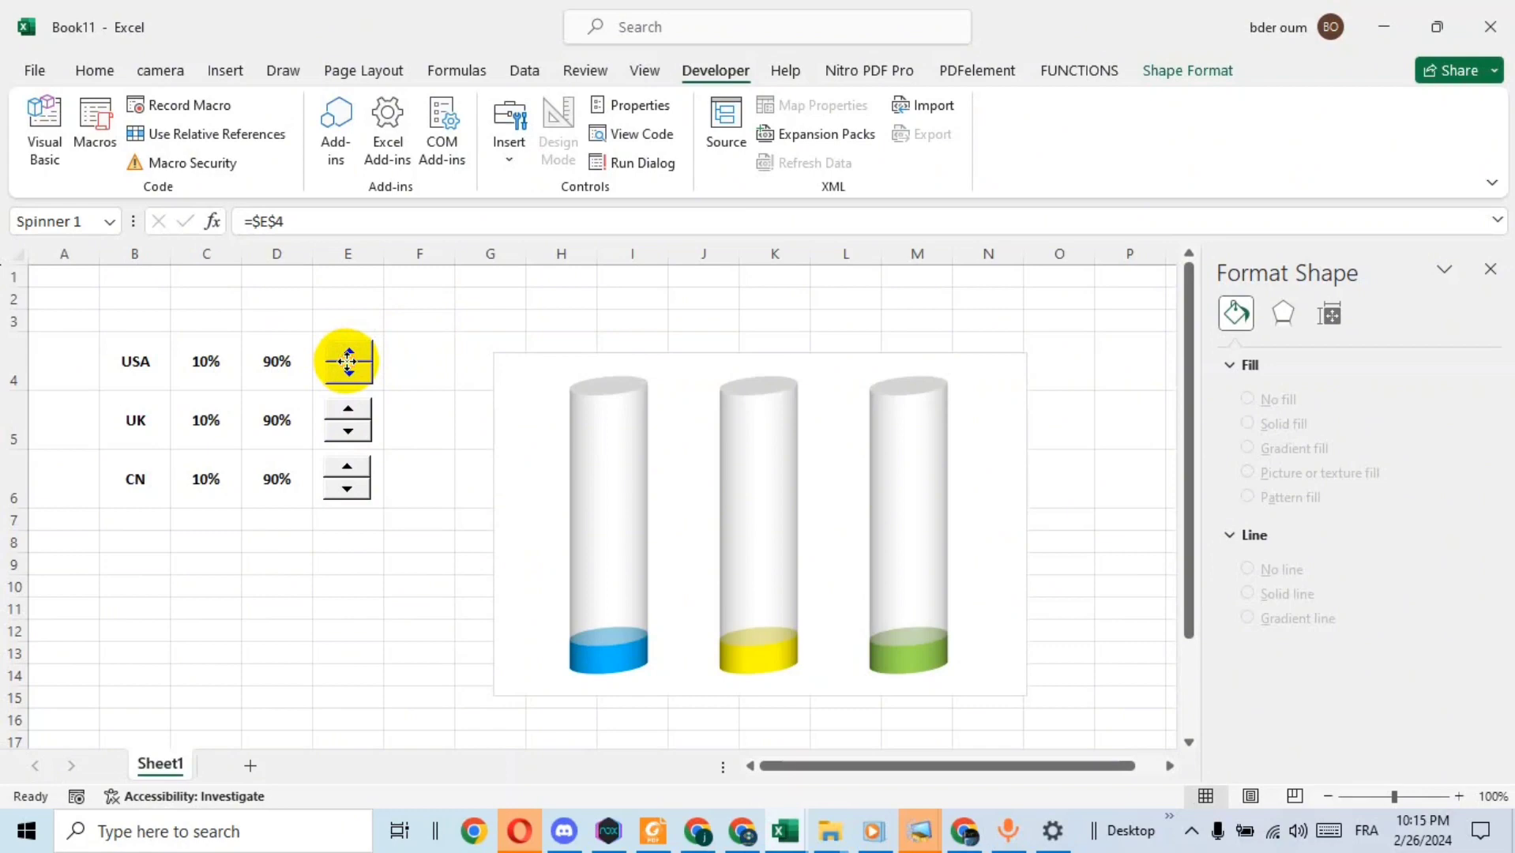
{"action": "left_click_drag", "start_coordinate": [346, 361], "coordinate": [347, 359]}
{"action": "left_click", "coordinate": [437, 583]}
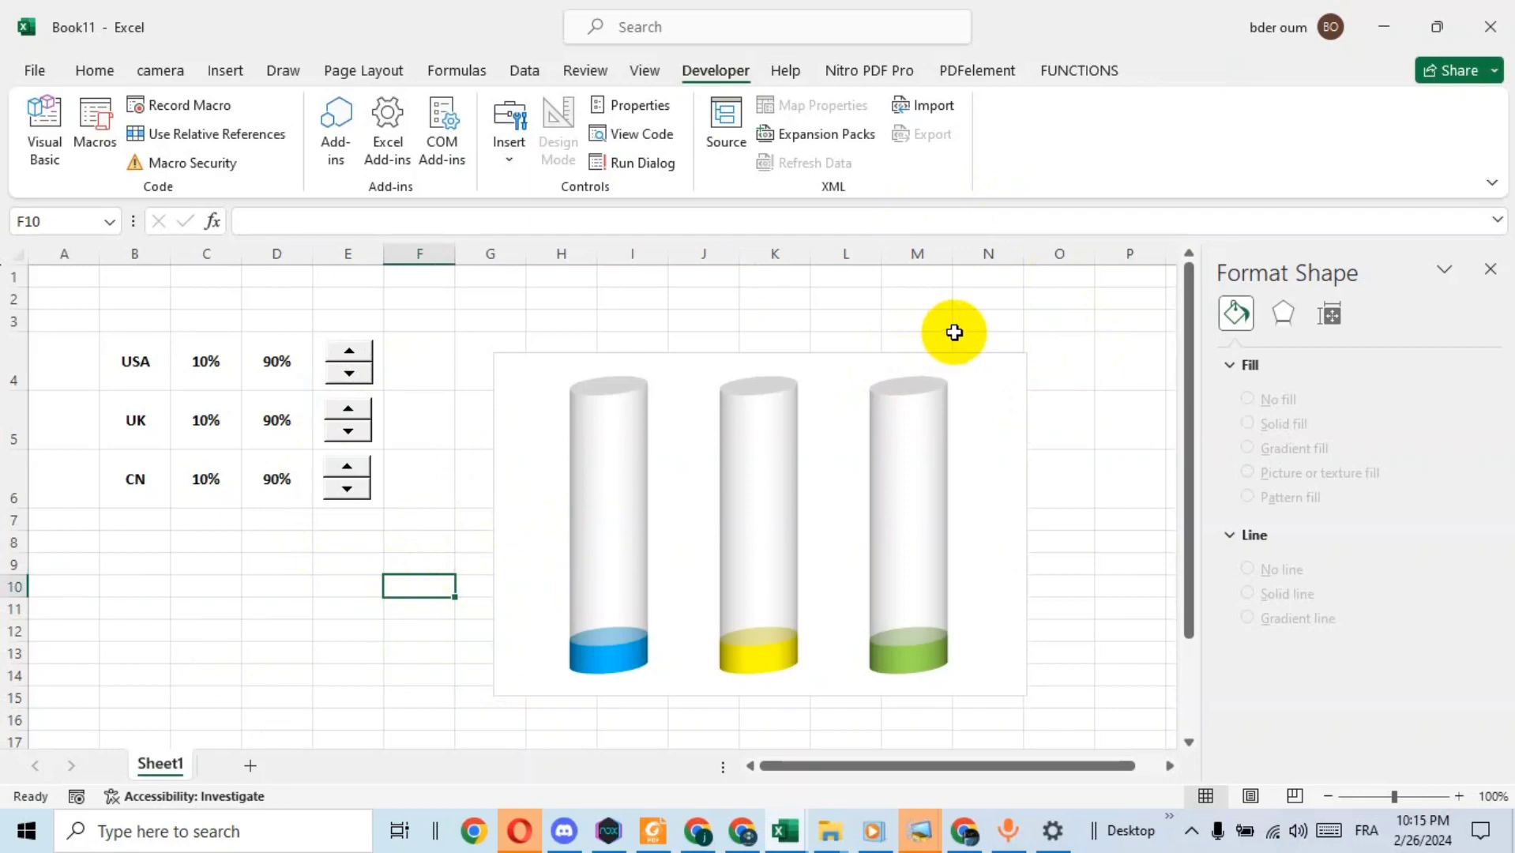
Step: Hide the worksheet gridlines and remove the outline around the cylinder chart
{"action": "left_click", "coordinate": [645, 71]}
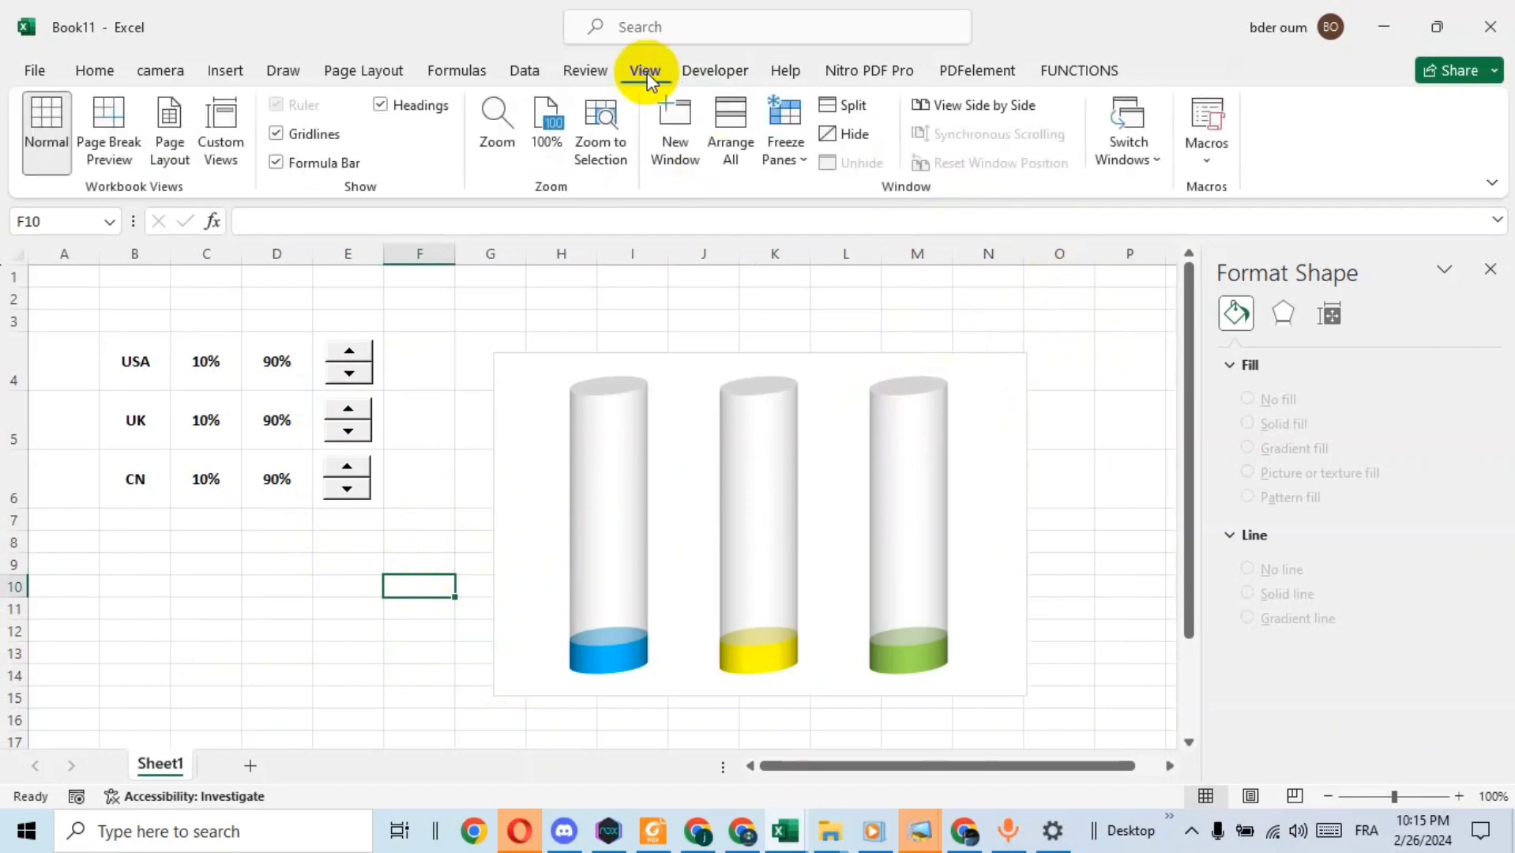
{"action": "left_click", "coordinate": [276, 134]}
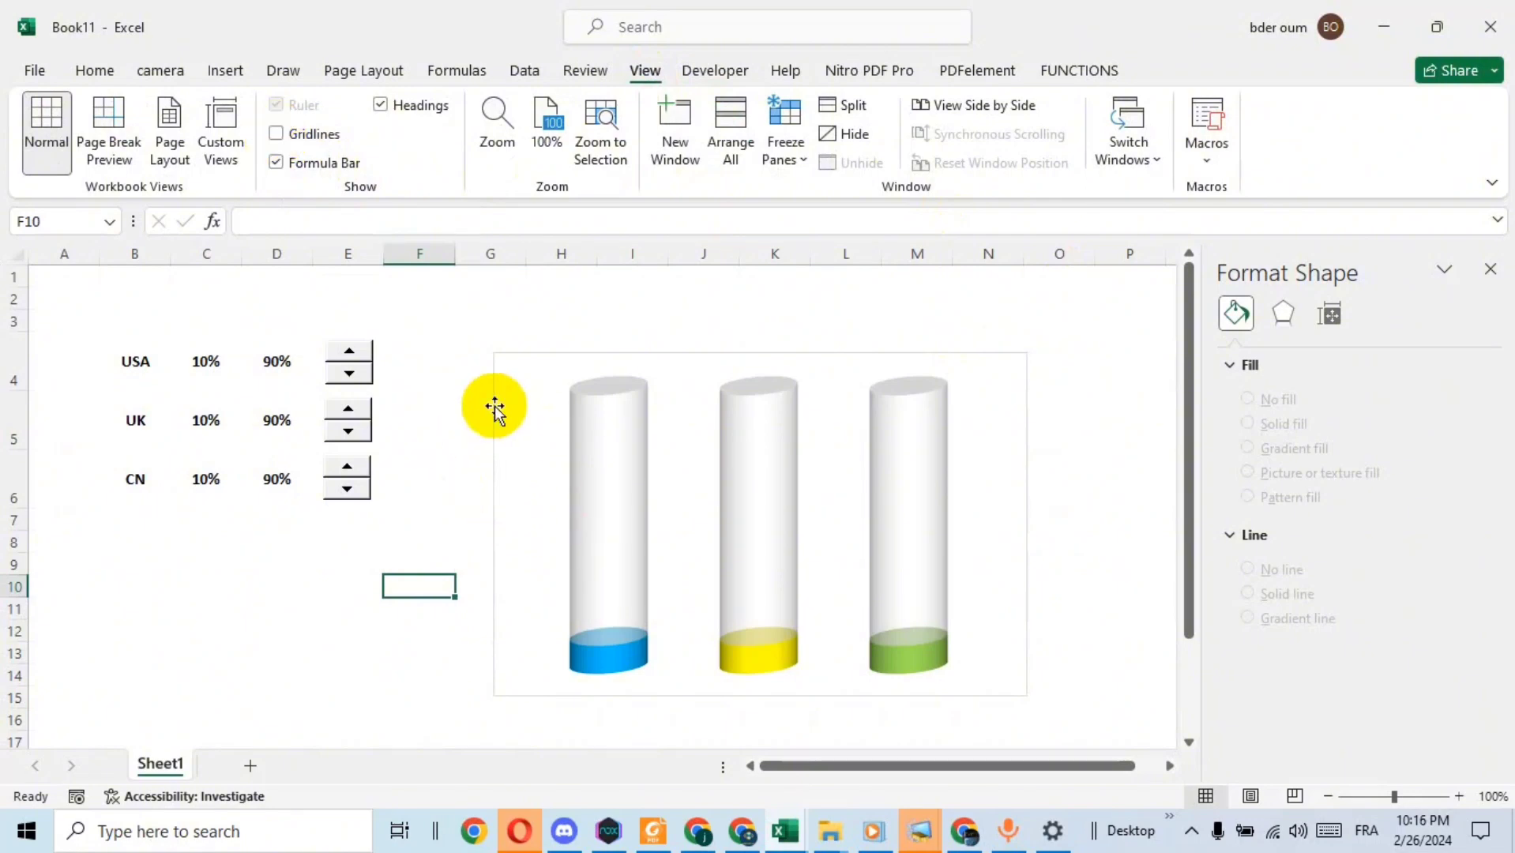
{"action": "left_click", "coordinate": [513, 353]}
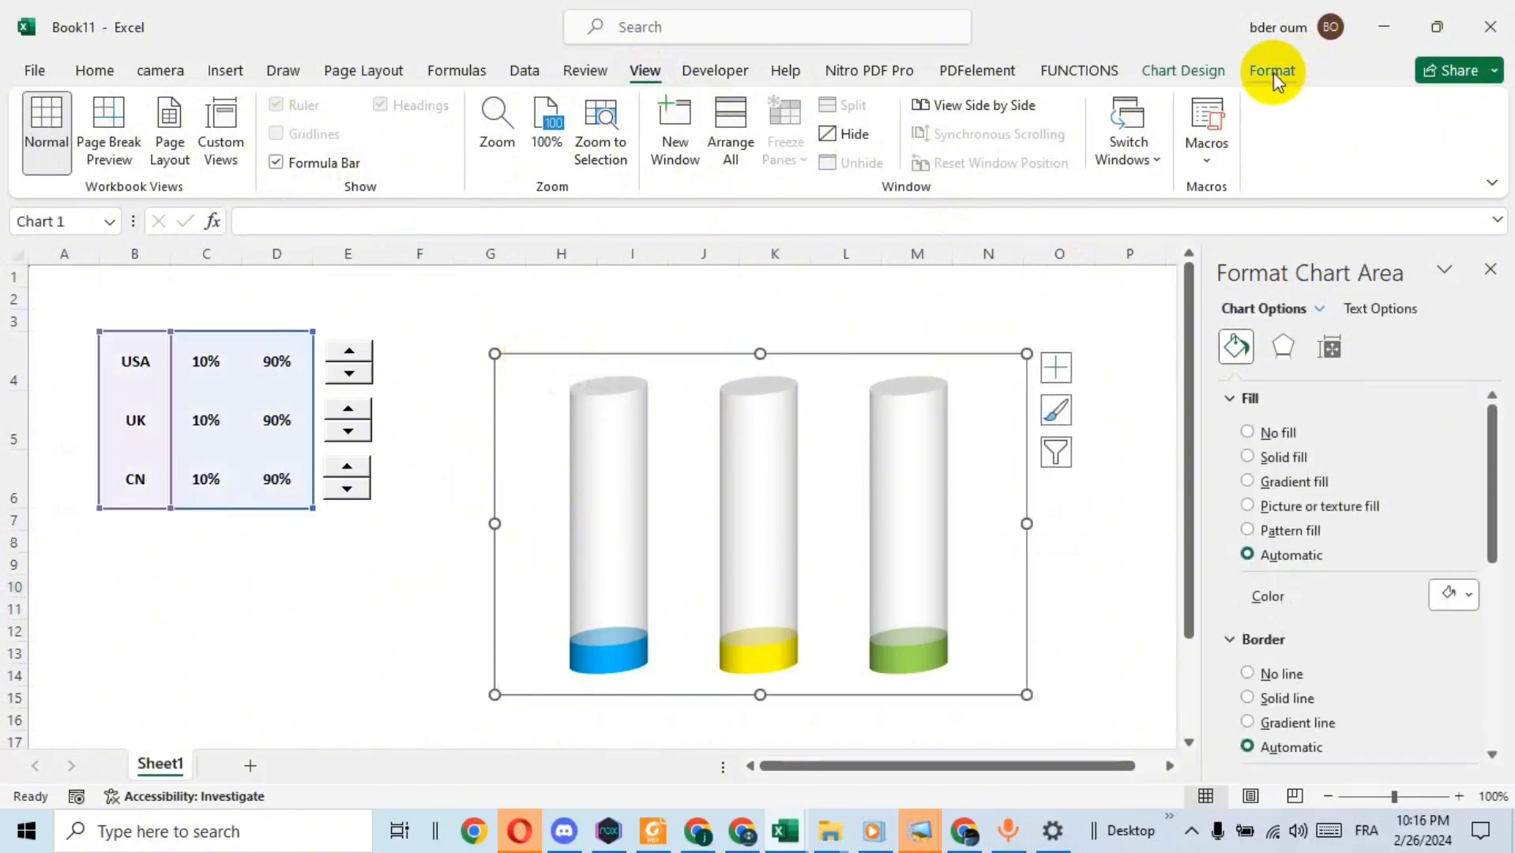
{"action": "left_click", "coordinate": [1272, 70]}
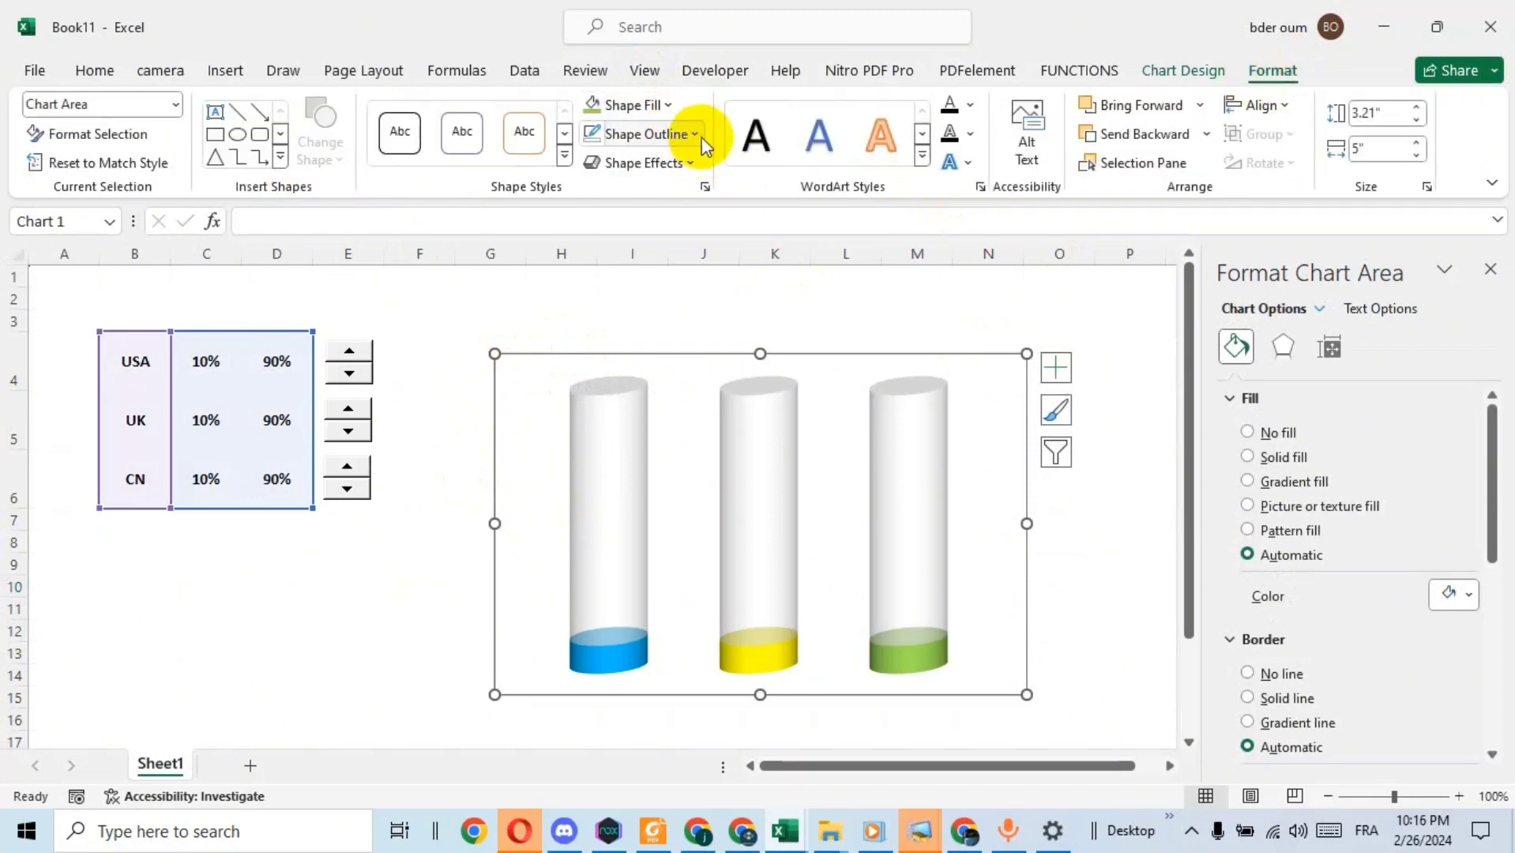
{"action": "left_click", "coordinate": [703, 136]}
{"action": "left_click", "coordinate": [645, 411]}
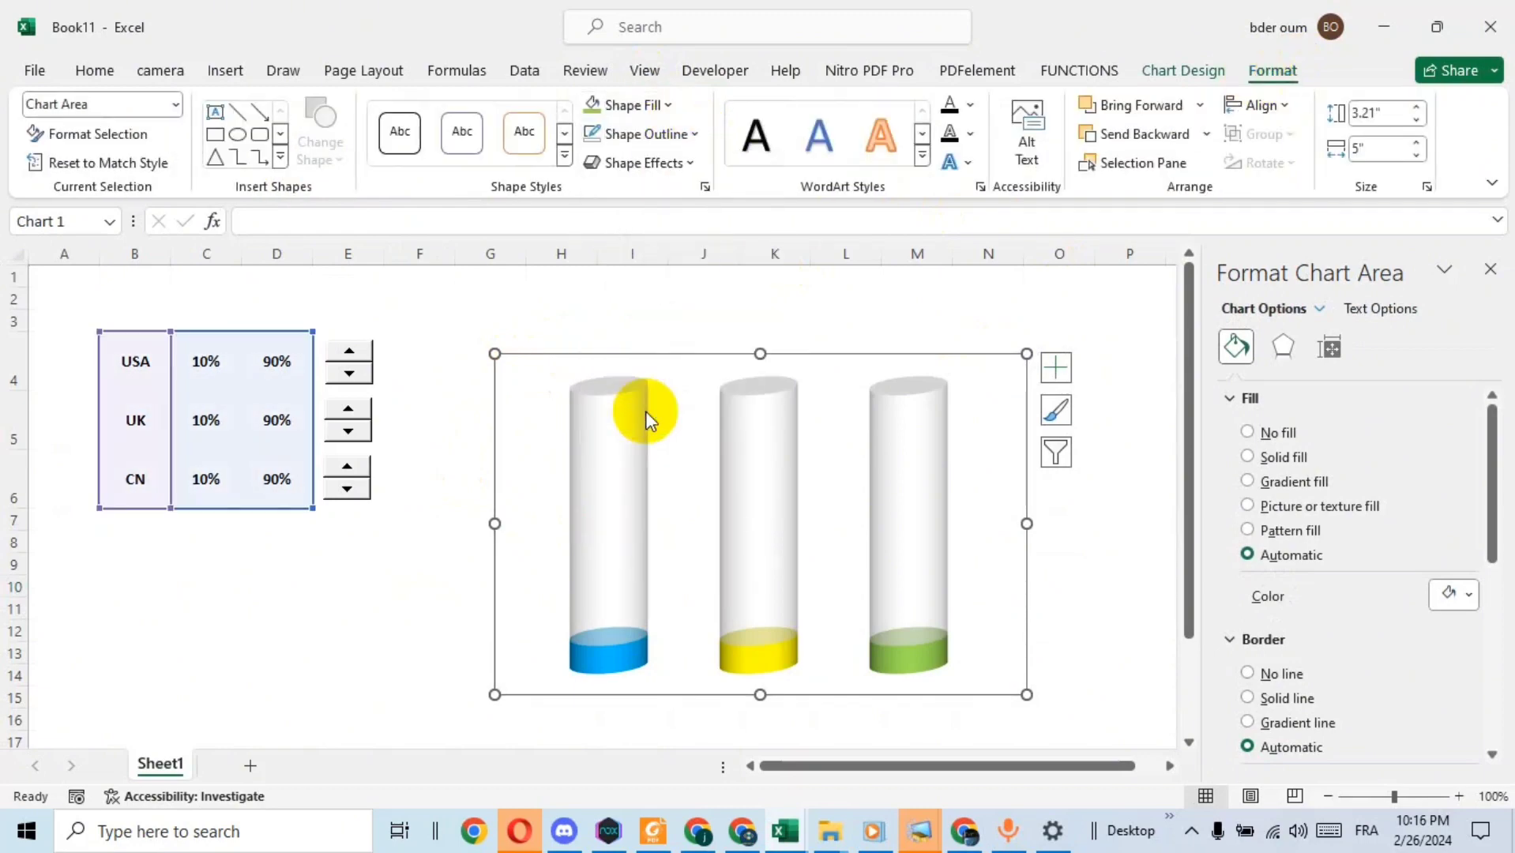
{"action": "left_click", "coordinate": [405, 610]}
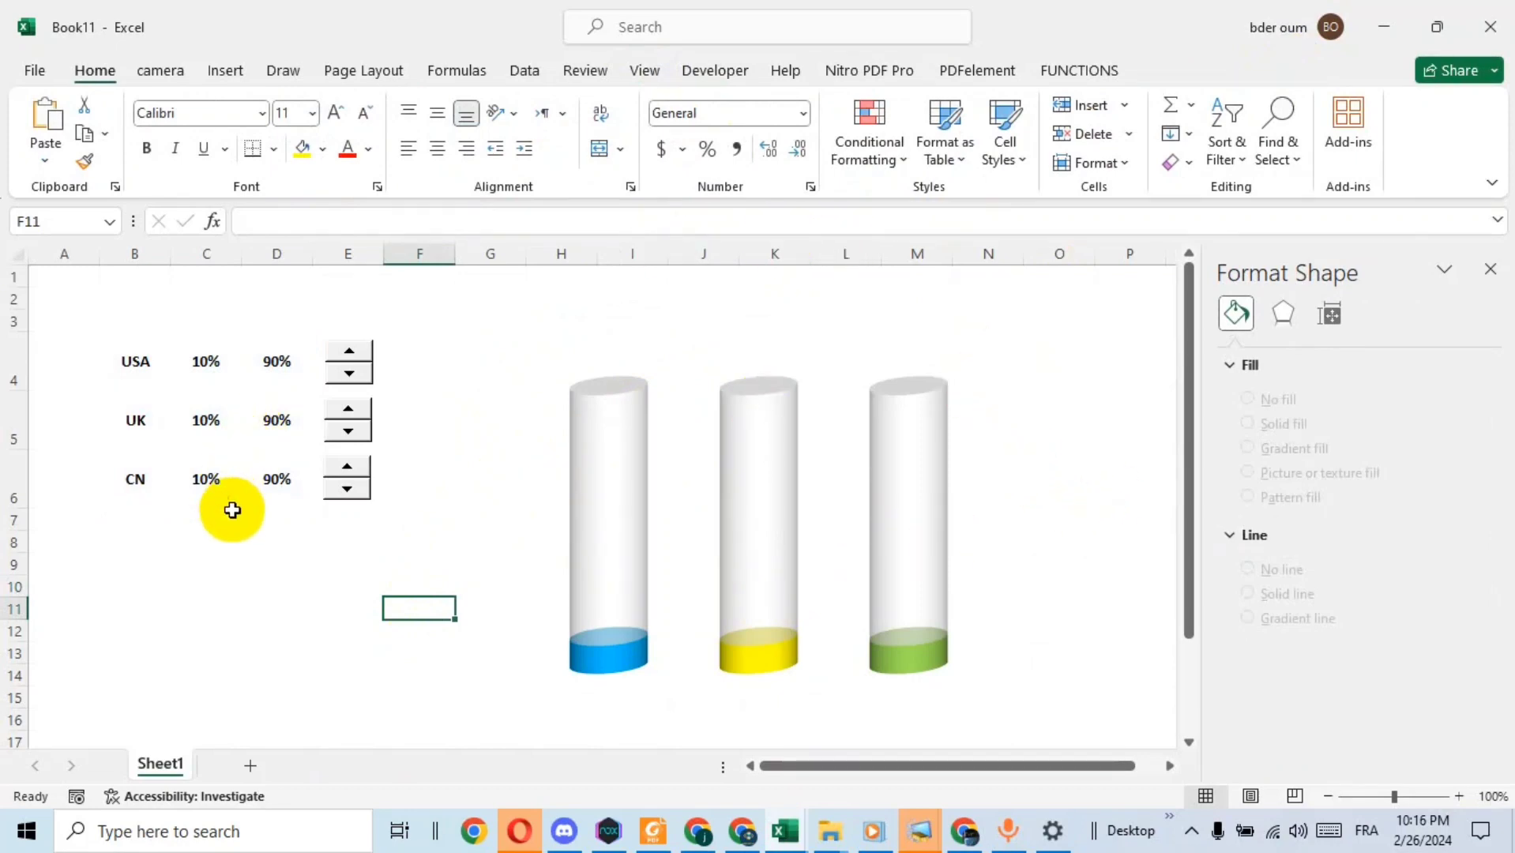
Step: Insert a text box about 0.69" wide and 0.43" high below the table and link it to cell C4
{"action": "left_click", "coordinate": [232, 74]}
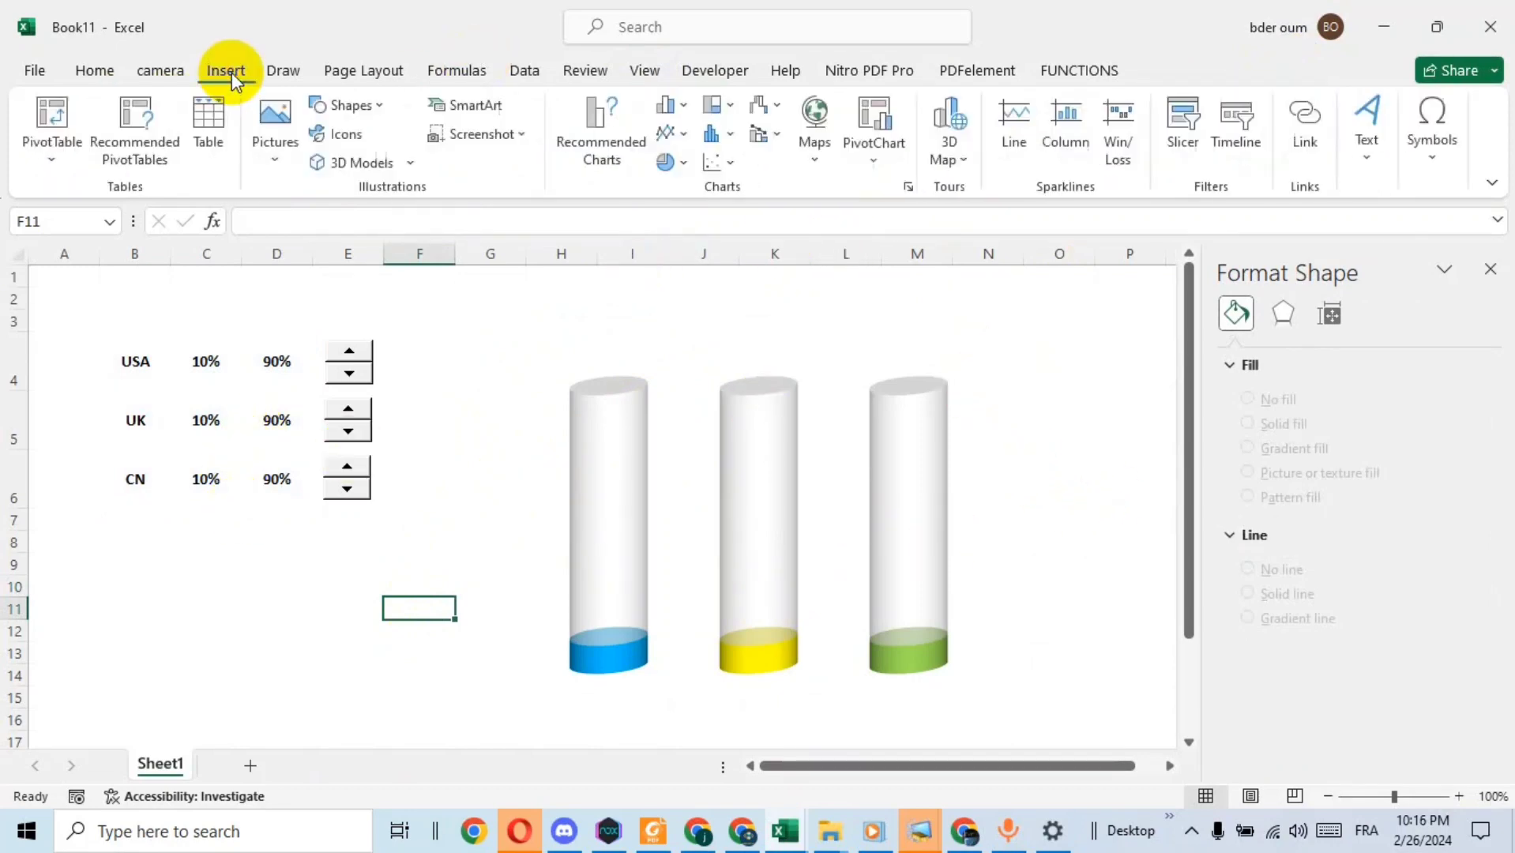
{"action": "left_click", "coordinate": [1368, 150]}
{"action": "left_click", "coordinate": [1247, 236]}
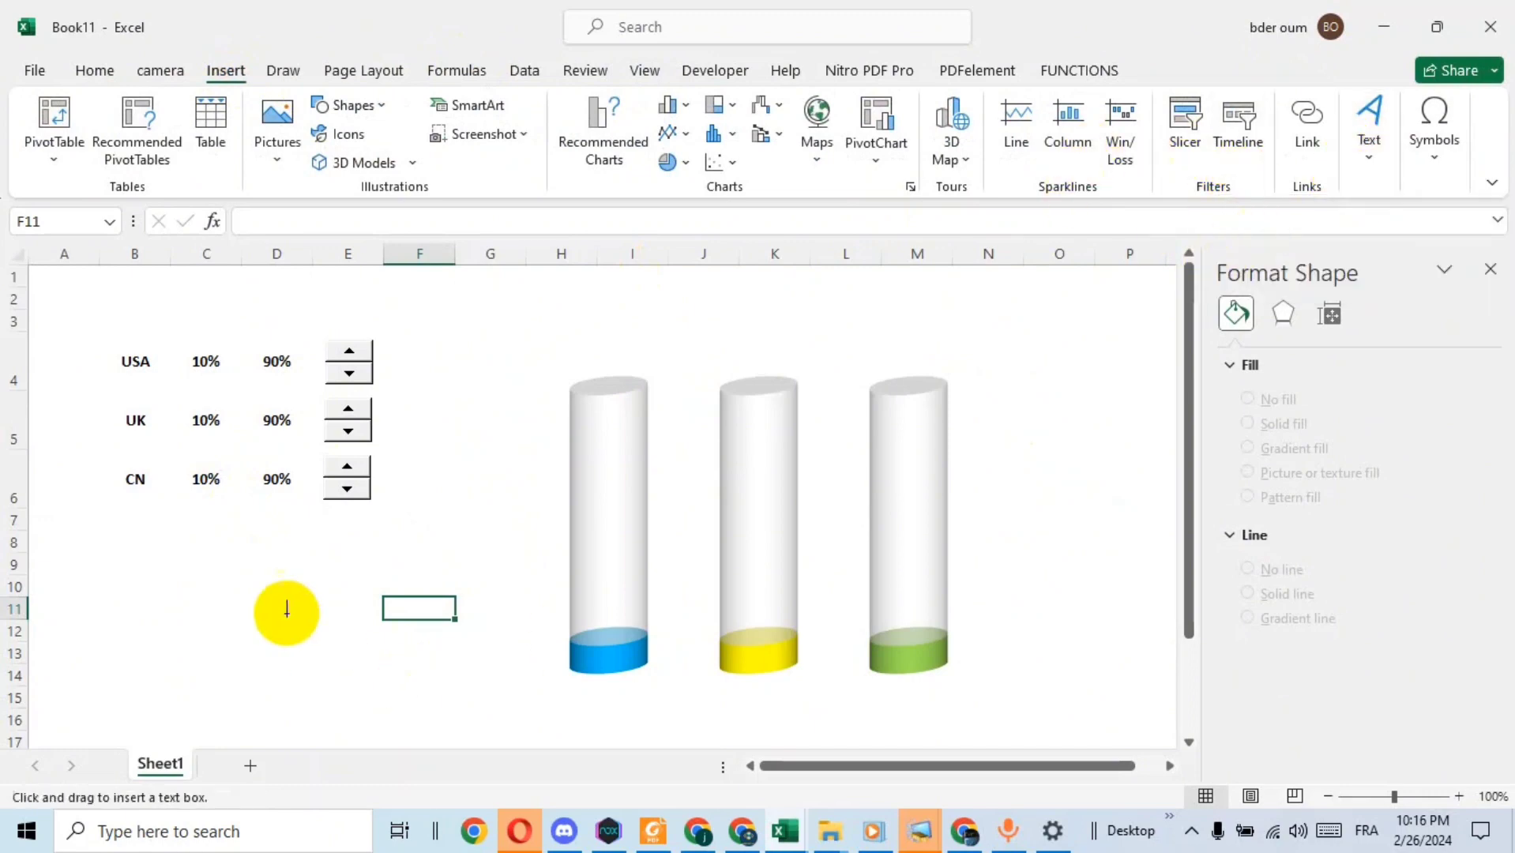
{"action": "left_click_drag", "start_coordinate": [285, 611], "coordinate": [359, 658]}
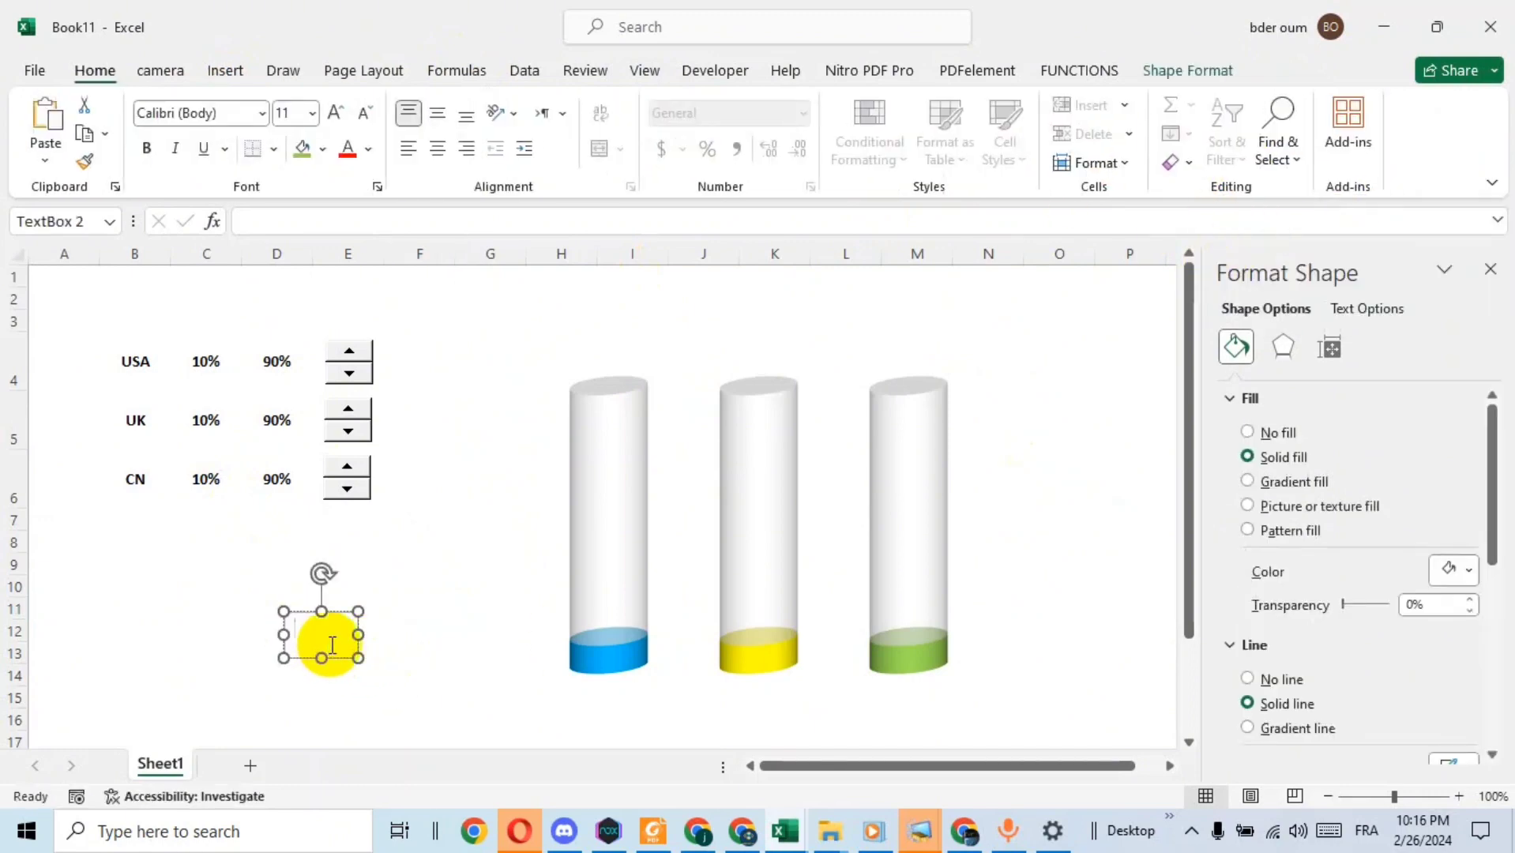
{"action": "left_click", "coordinate": [340, 222]}
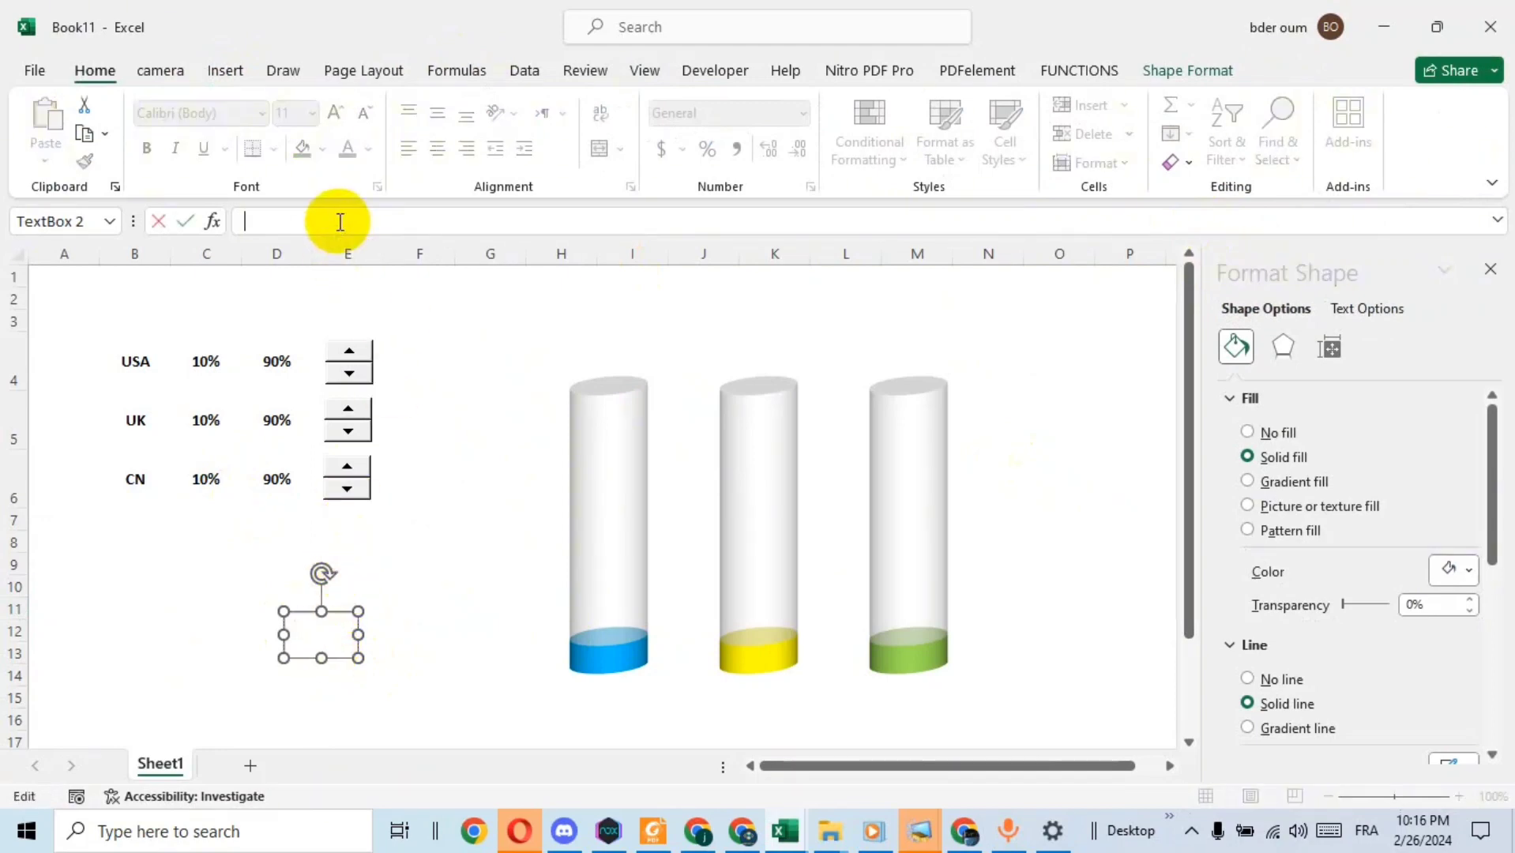
{"action": "type", "text": "="}
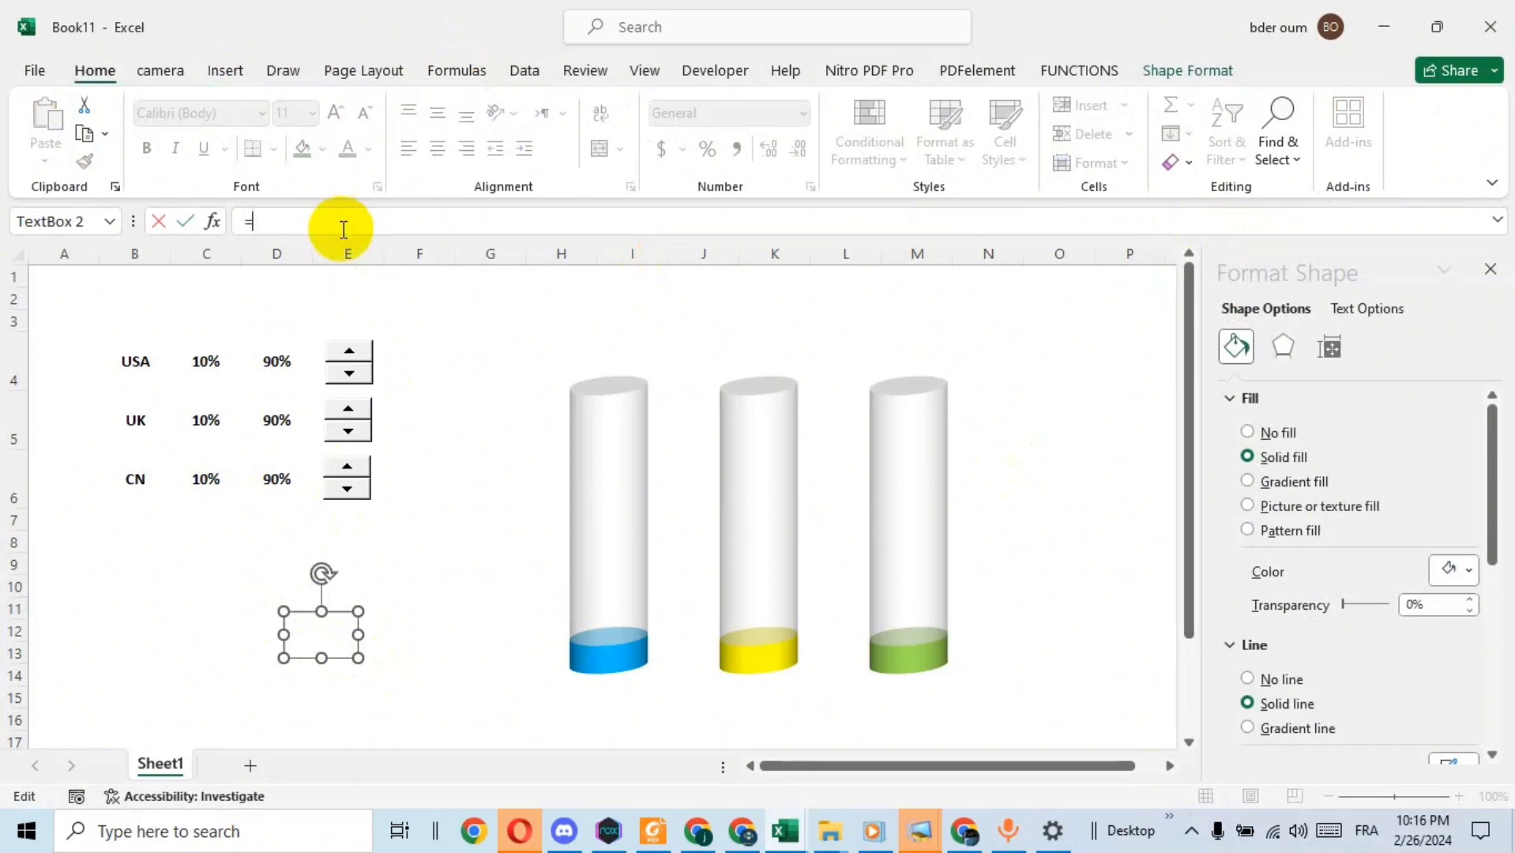
{"action": "left_click", "coordinate": [208, 362]}
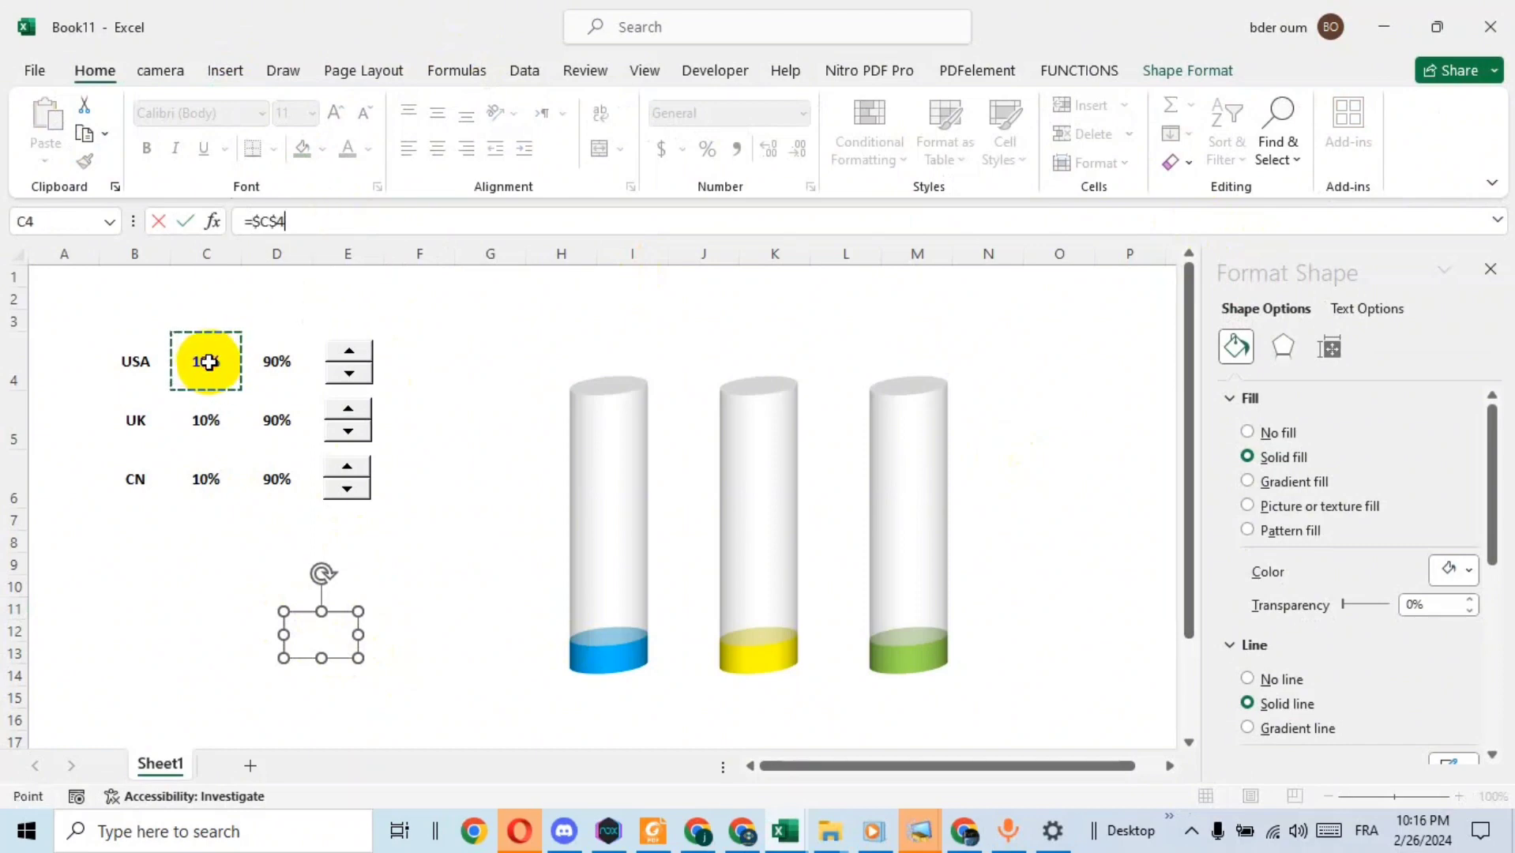
{"action": "key", "text": "Return"}
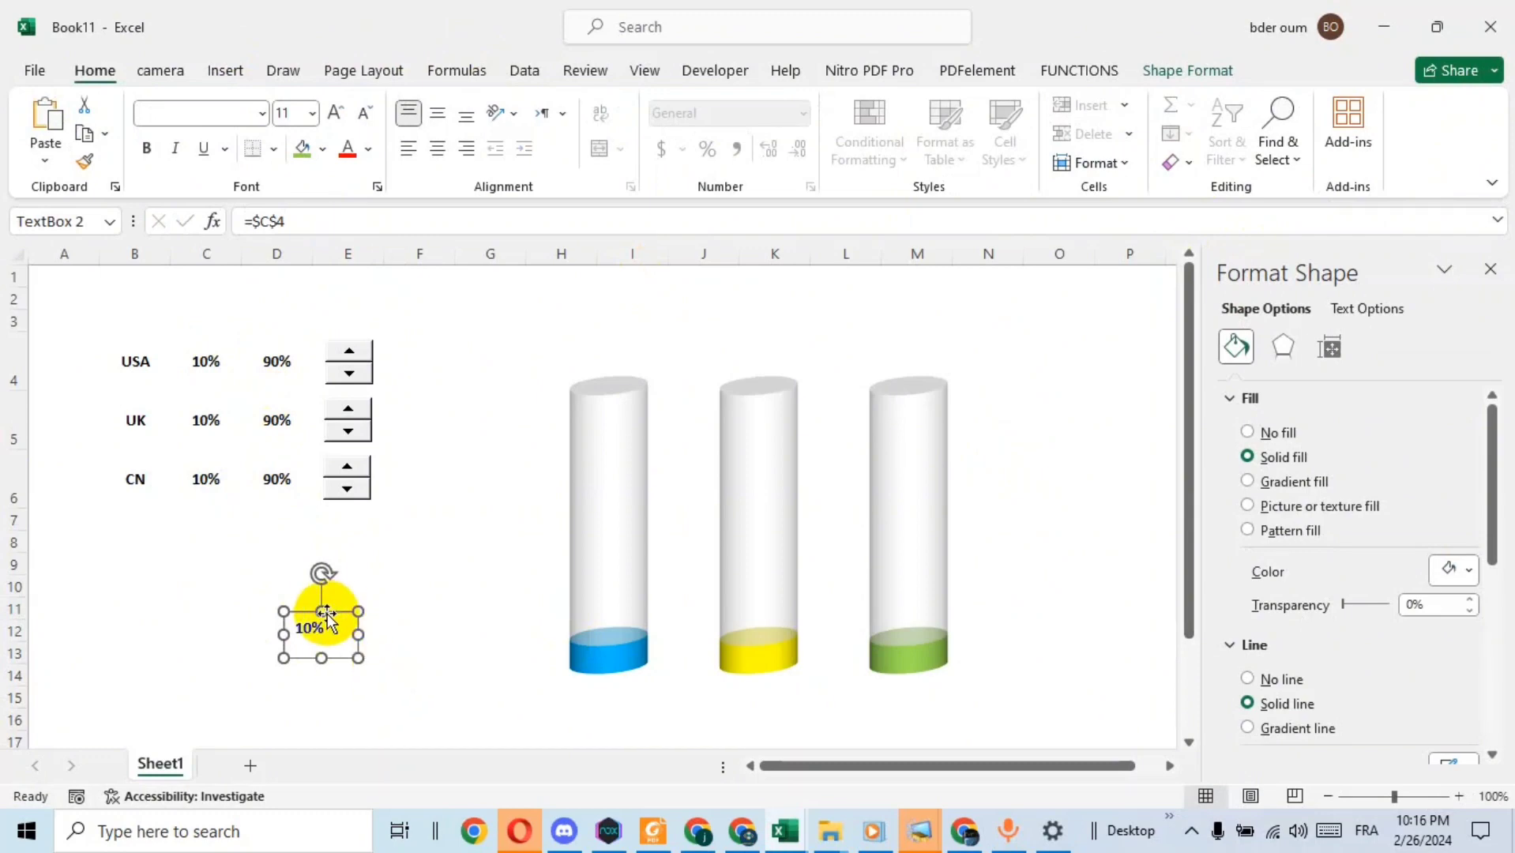
Step: Remove the outline and the fill from the text box linked to C4
{"action": "left_click", "coordinate": [1178, 71]}
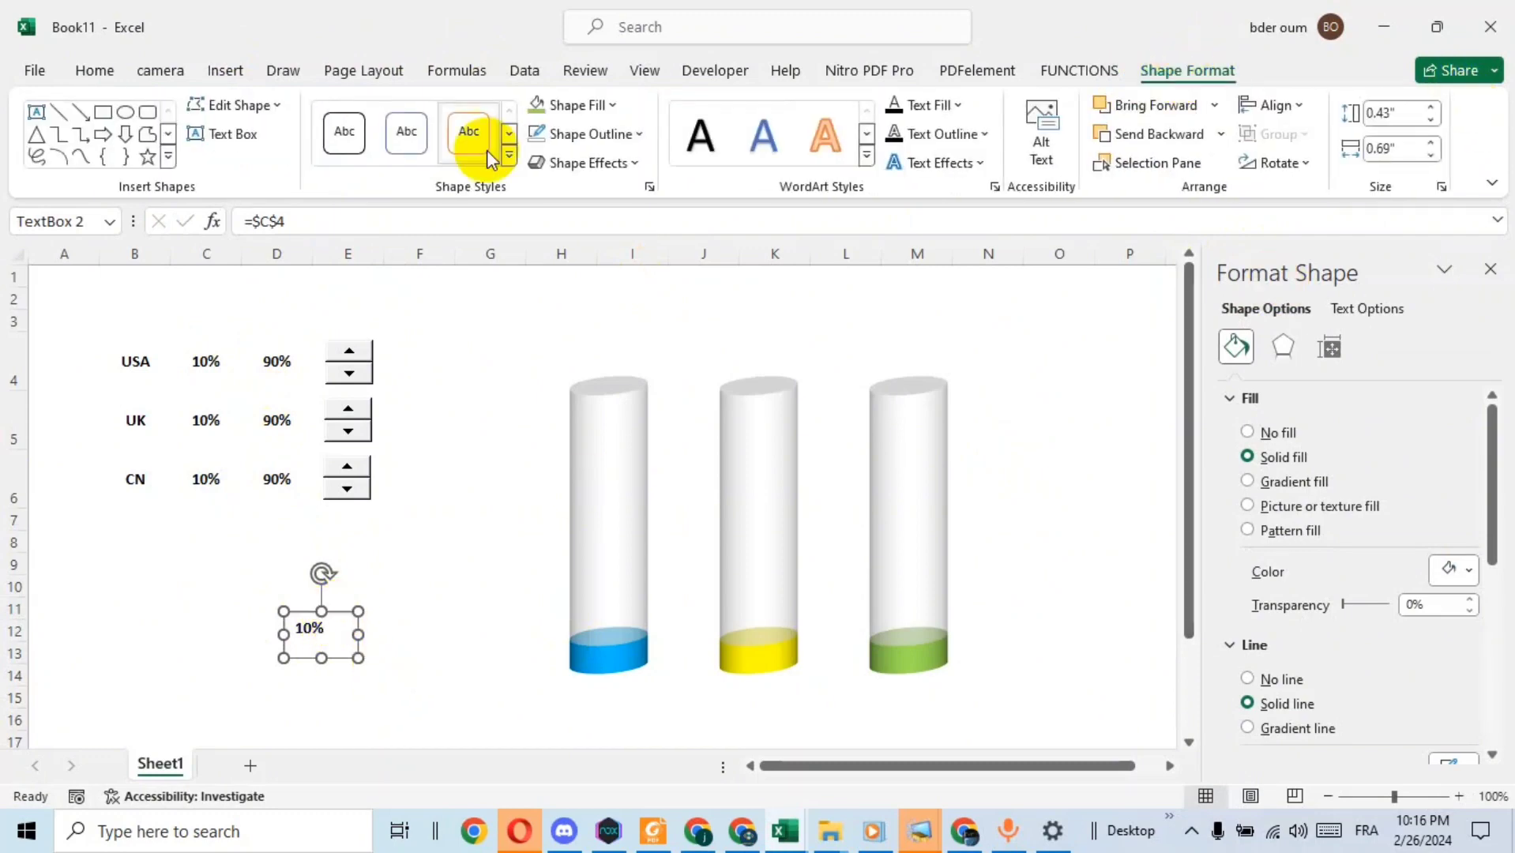
{"action": "left_click", "coordinate": [622, 136]}
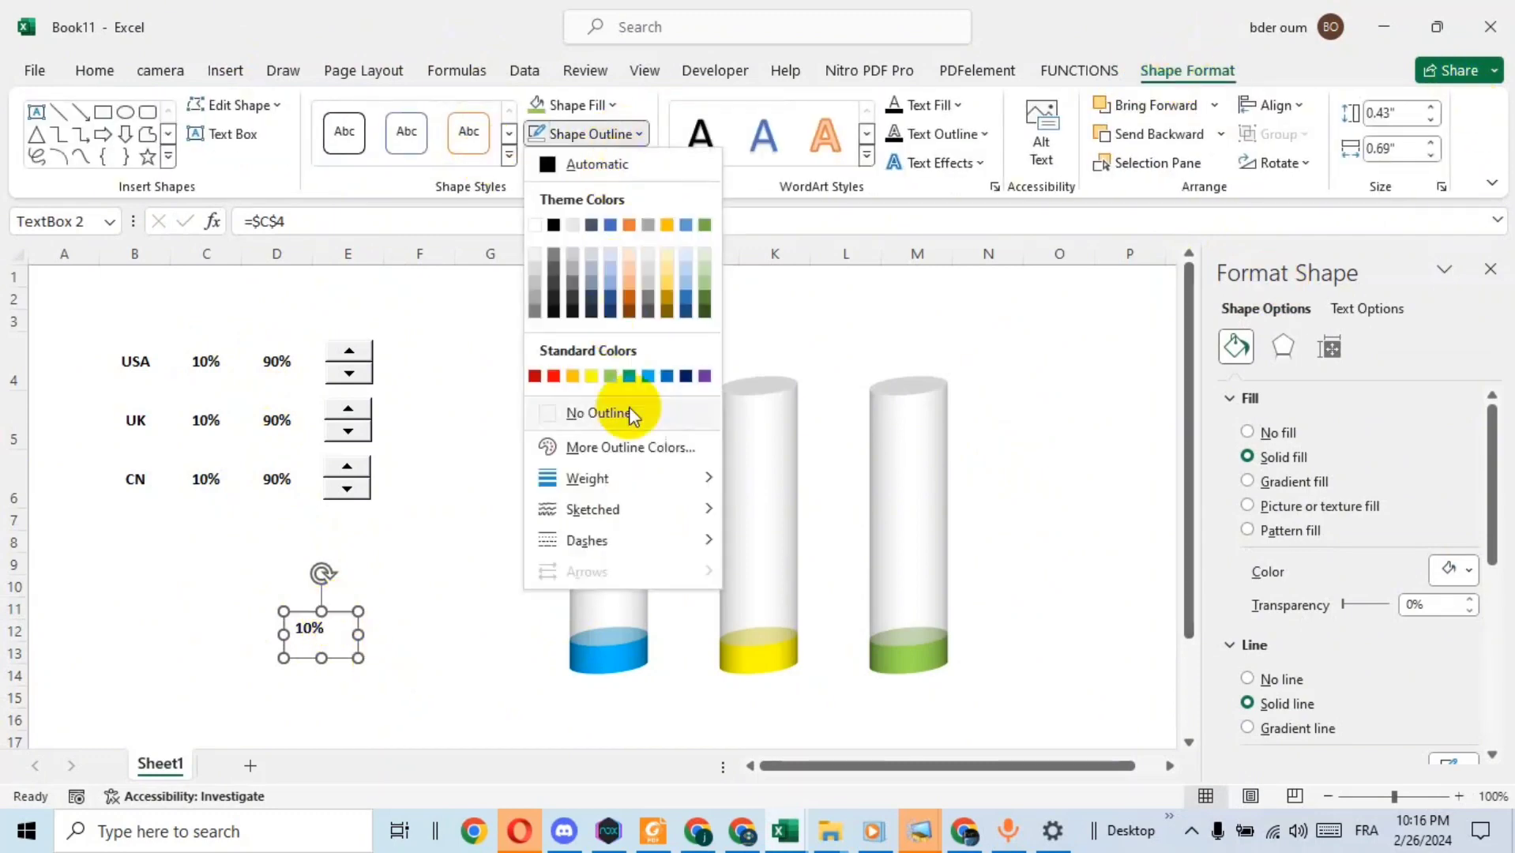
{"action": "left_click", "coordinate": [604, 413]}
{"action": "left_click", "coordinate": [612, 106]}
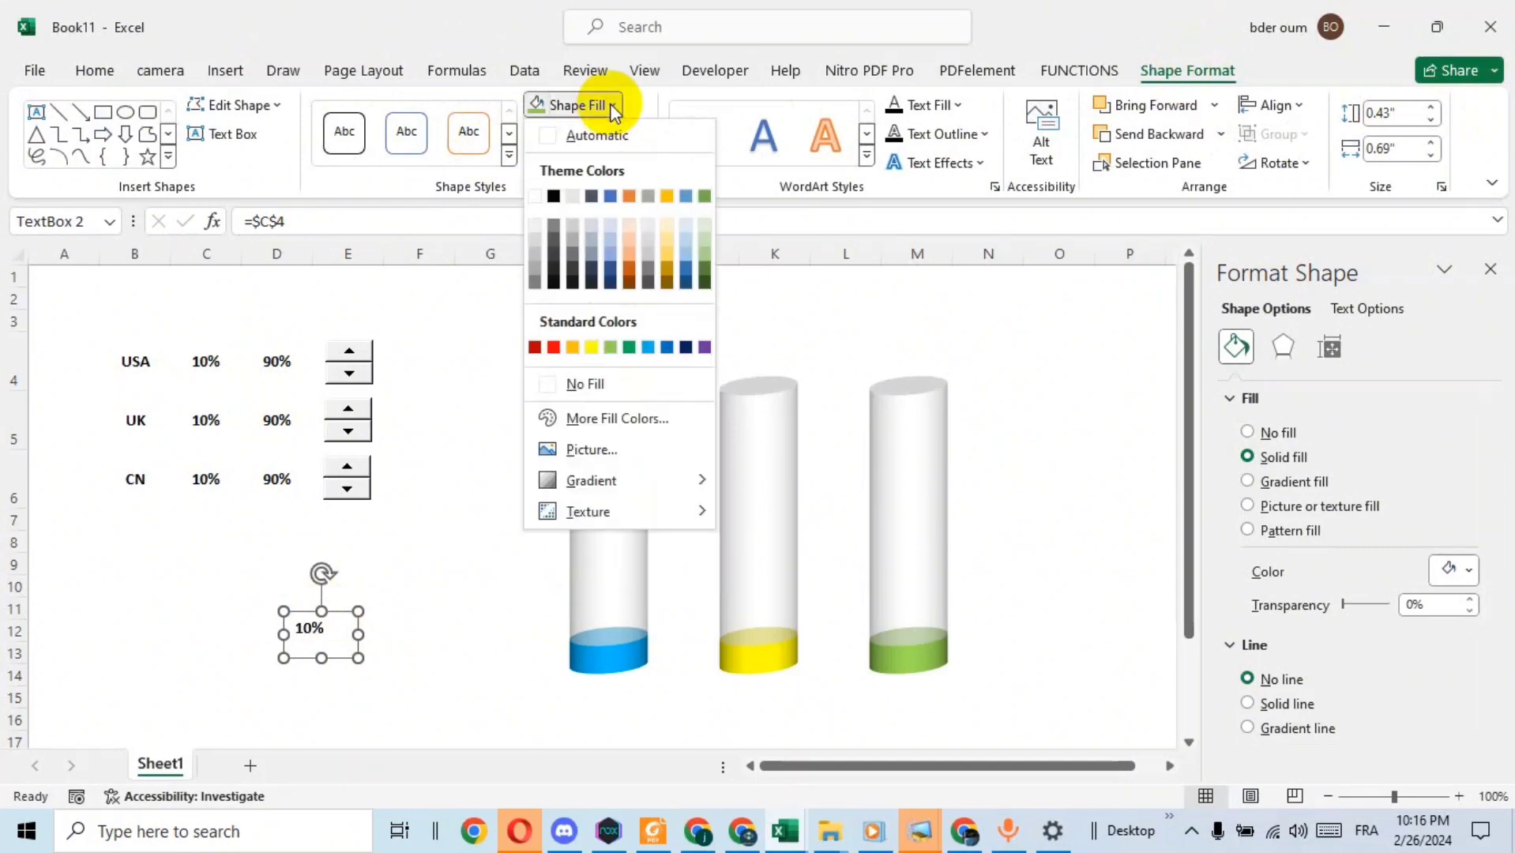
{"action": "left_click", "coordinate": [600, 383]}
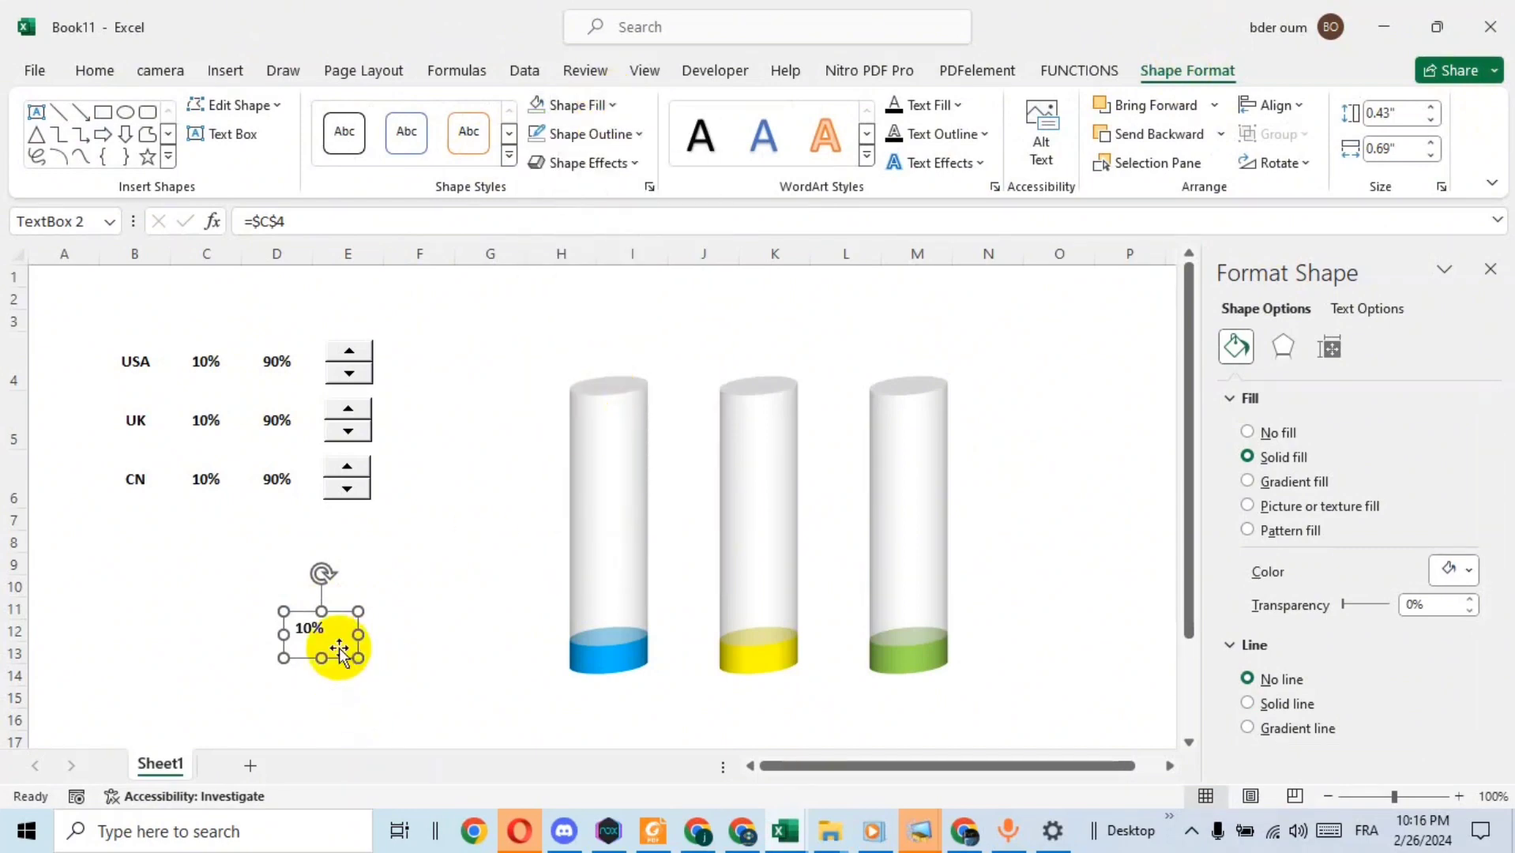
Step: Set the C4-linked text box to font size 16 and place it on the blue cylinder just above its coloured base
{"action": "left_click", "coordinate": [101, 71]}
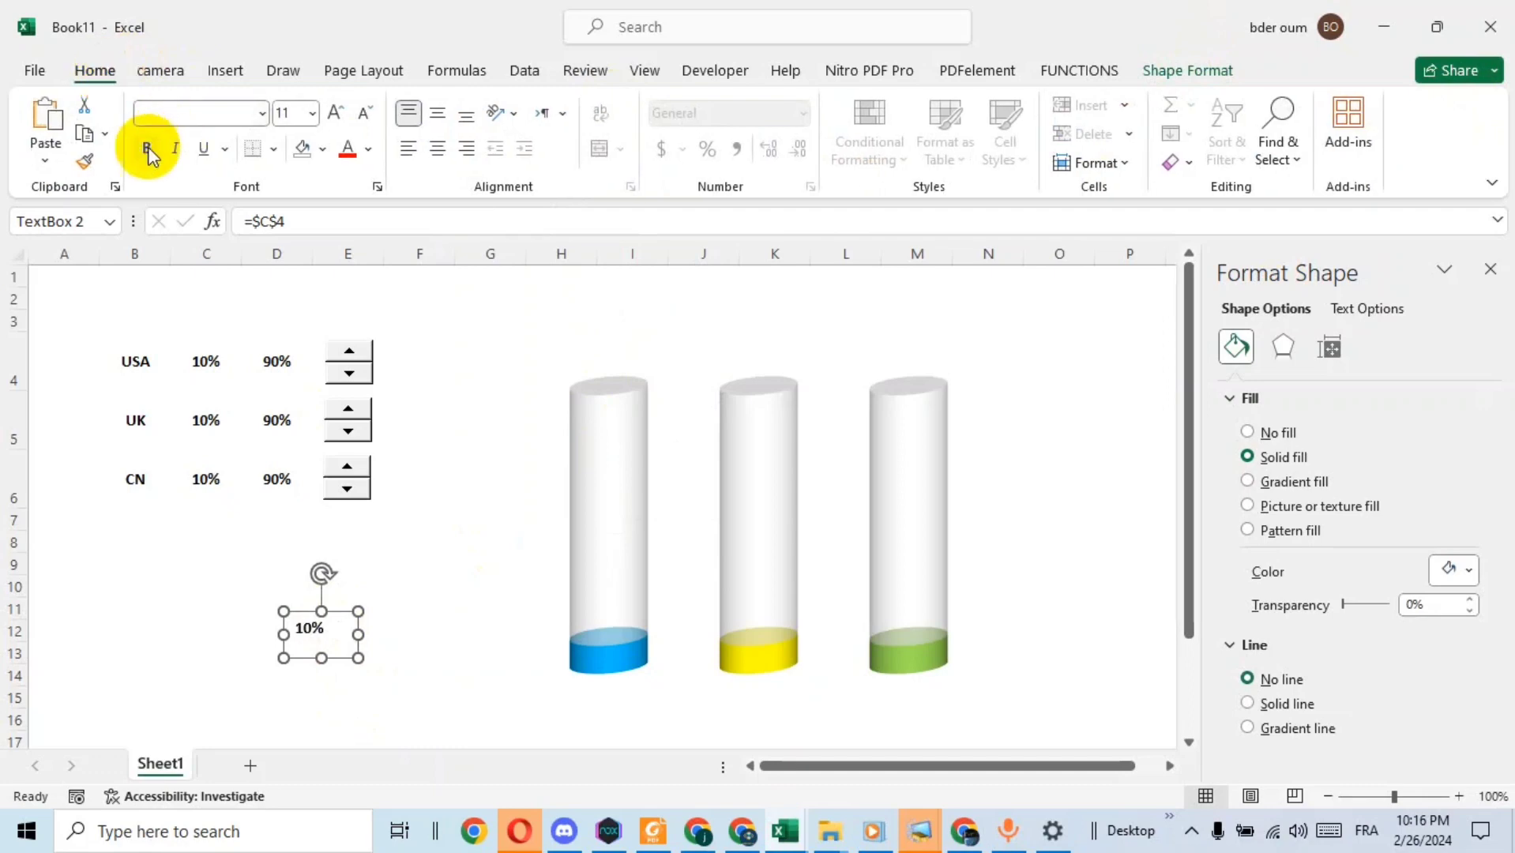
{"action": "left_click", "coordinate": [339, 111]}
{"action": "left_click", "coordinate": [339, 111]}
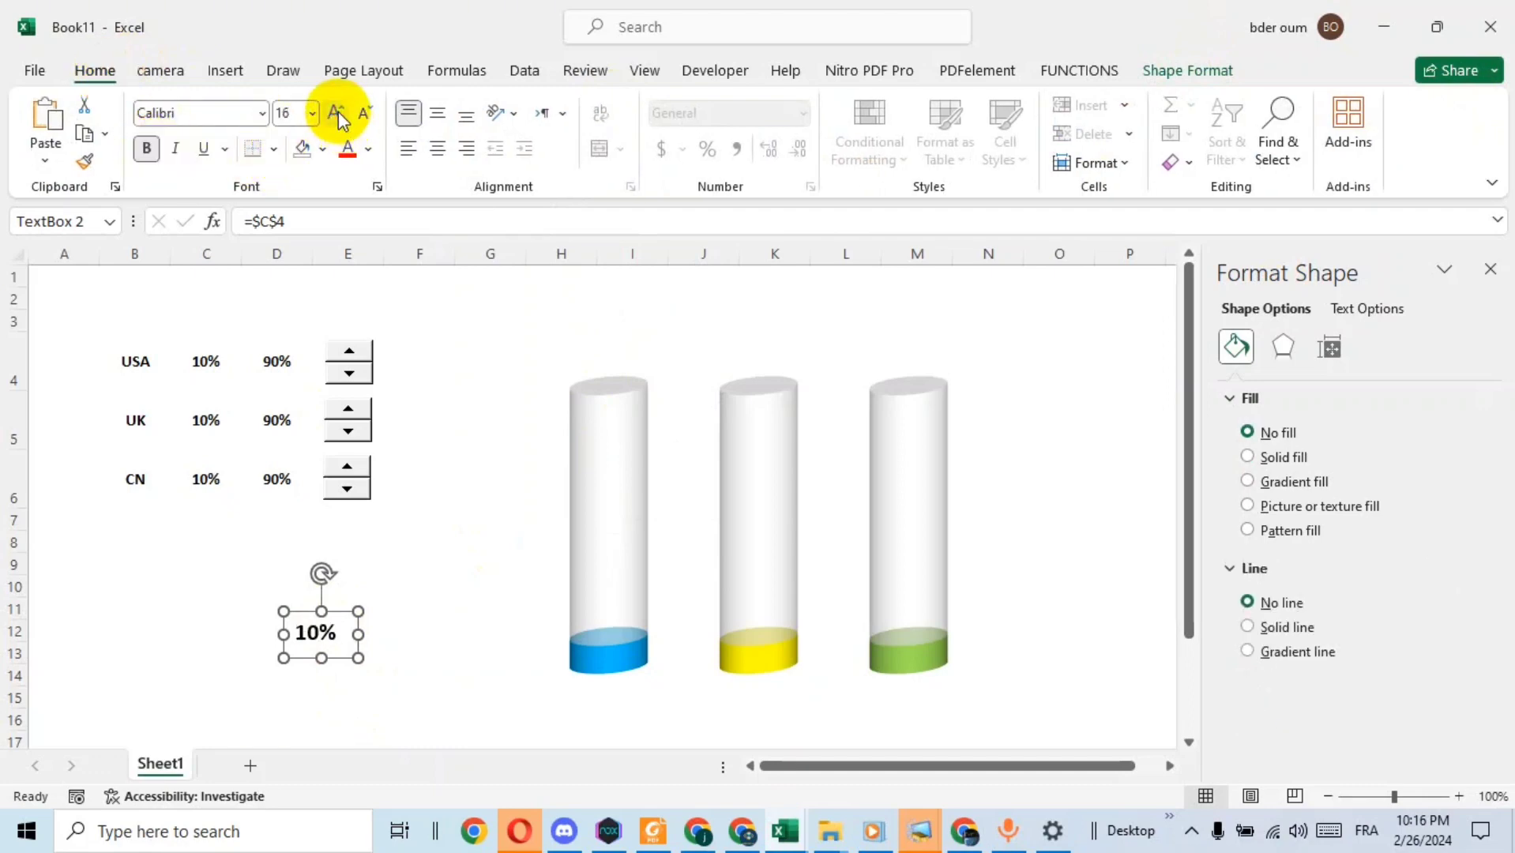
{"action": "left_click_drag", "start_coordinate": [355, 656], "coordinate": [616, 596]}
{"action": "left_click", "coordinate": [382, 674]}
{"action": "left_click", "coordinate": [336, 636]}
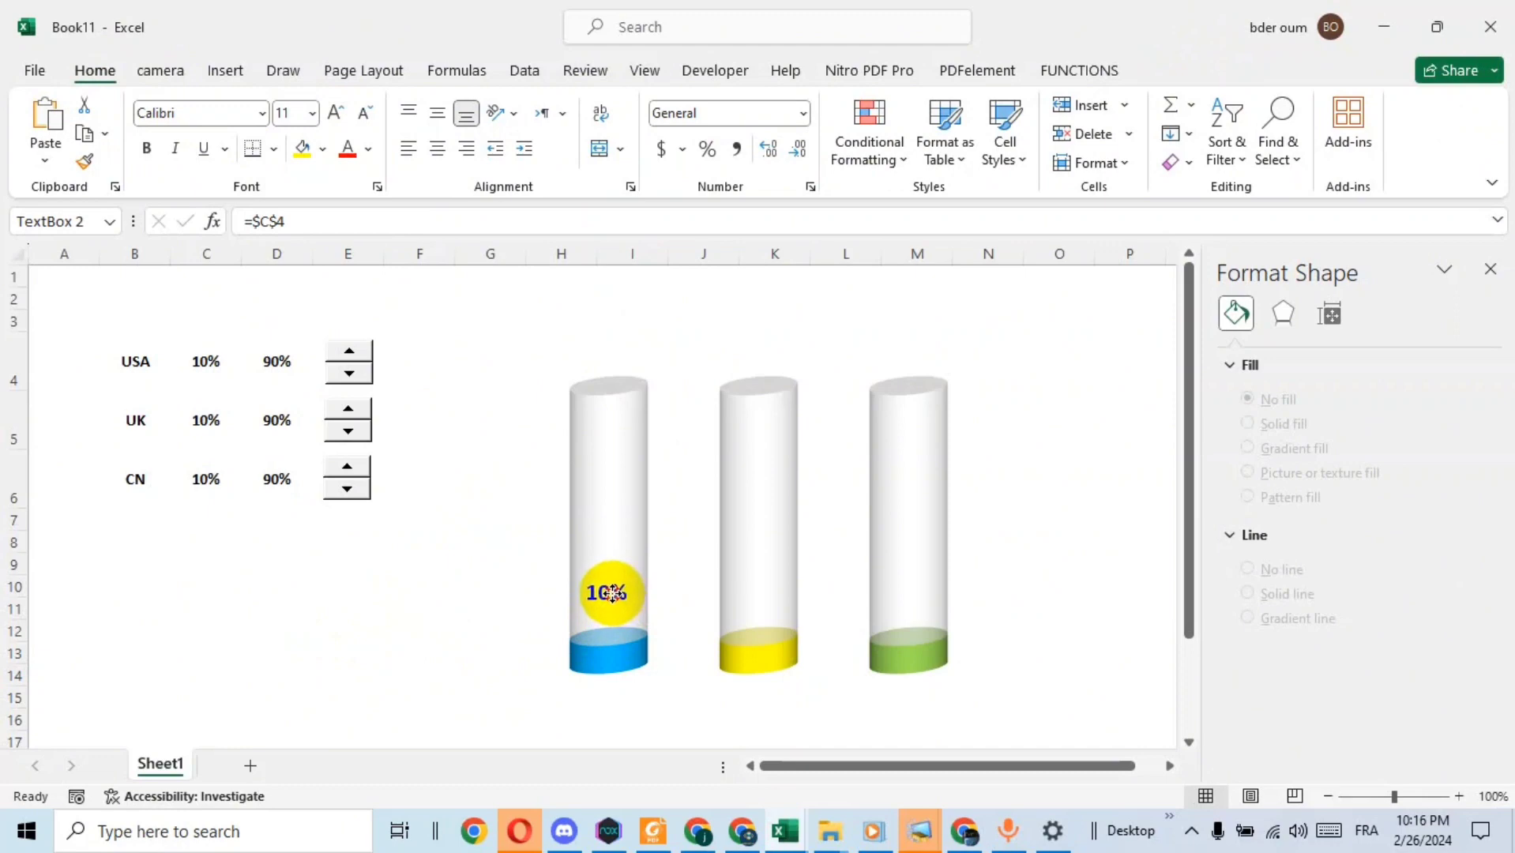
{"action": "left_click_drag", "start_coordinate": [613, 592], "coordinate": [613, 594]}
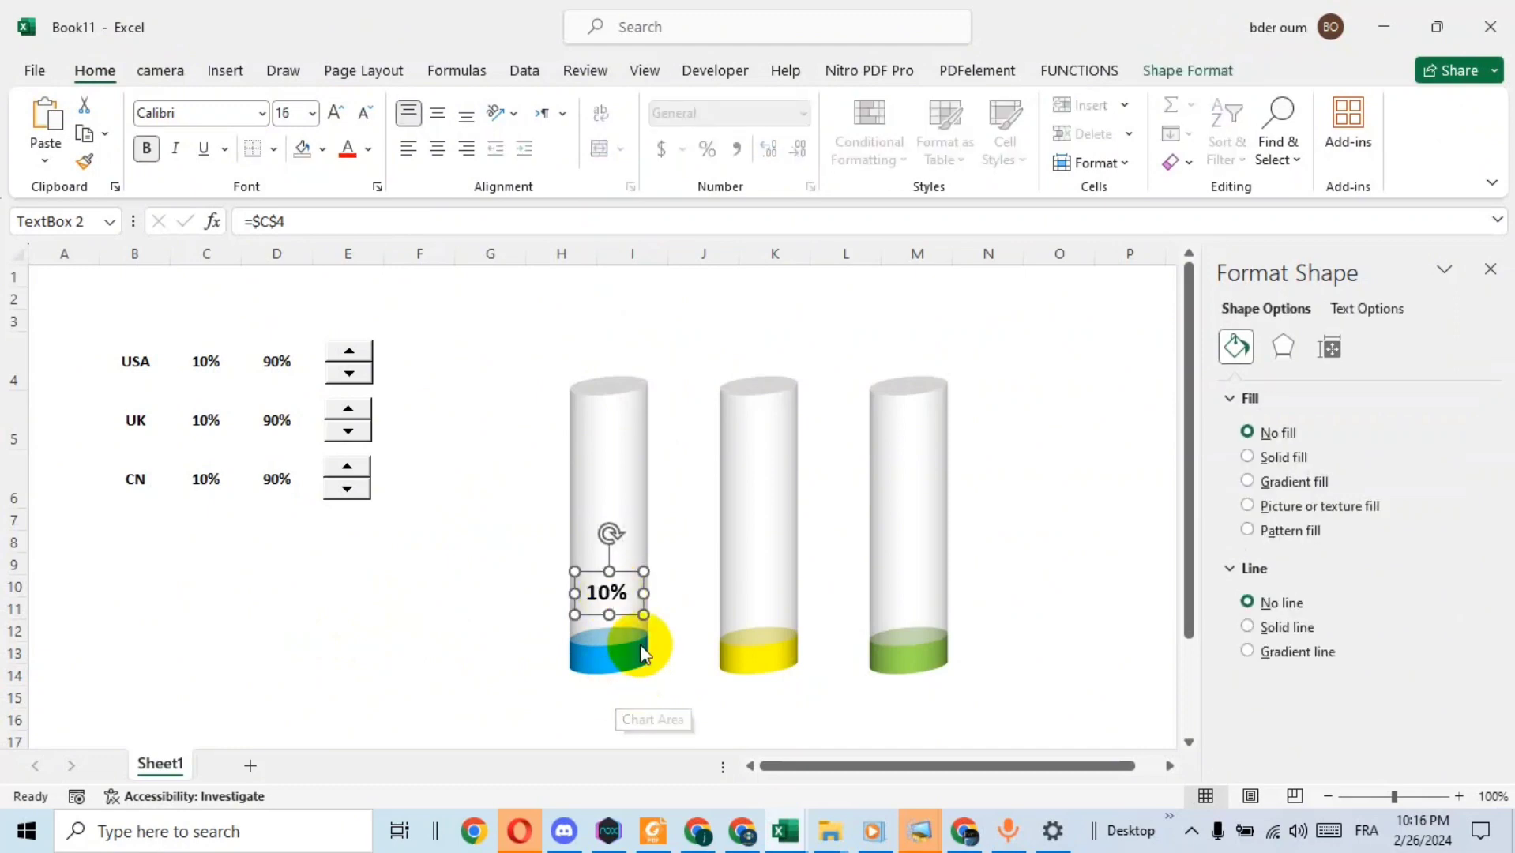
Step: Copy the percentage text box and place the duplicate on the yellow cylinder, level with the first label
{"action": "right_click", "coordinate": [623, 573]}
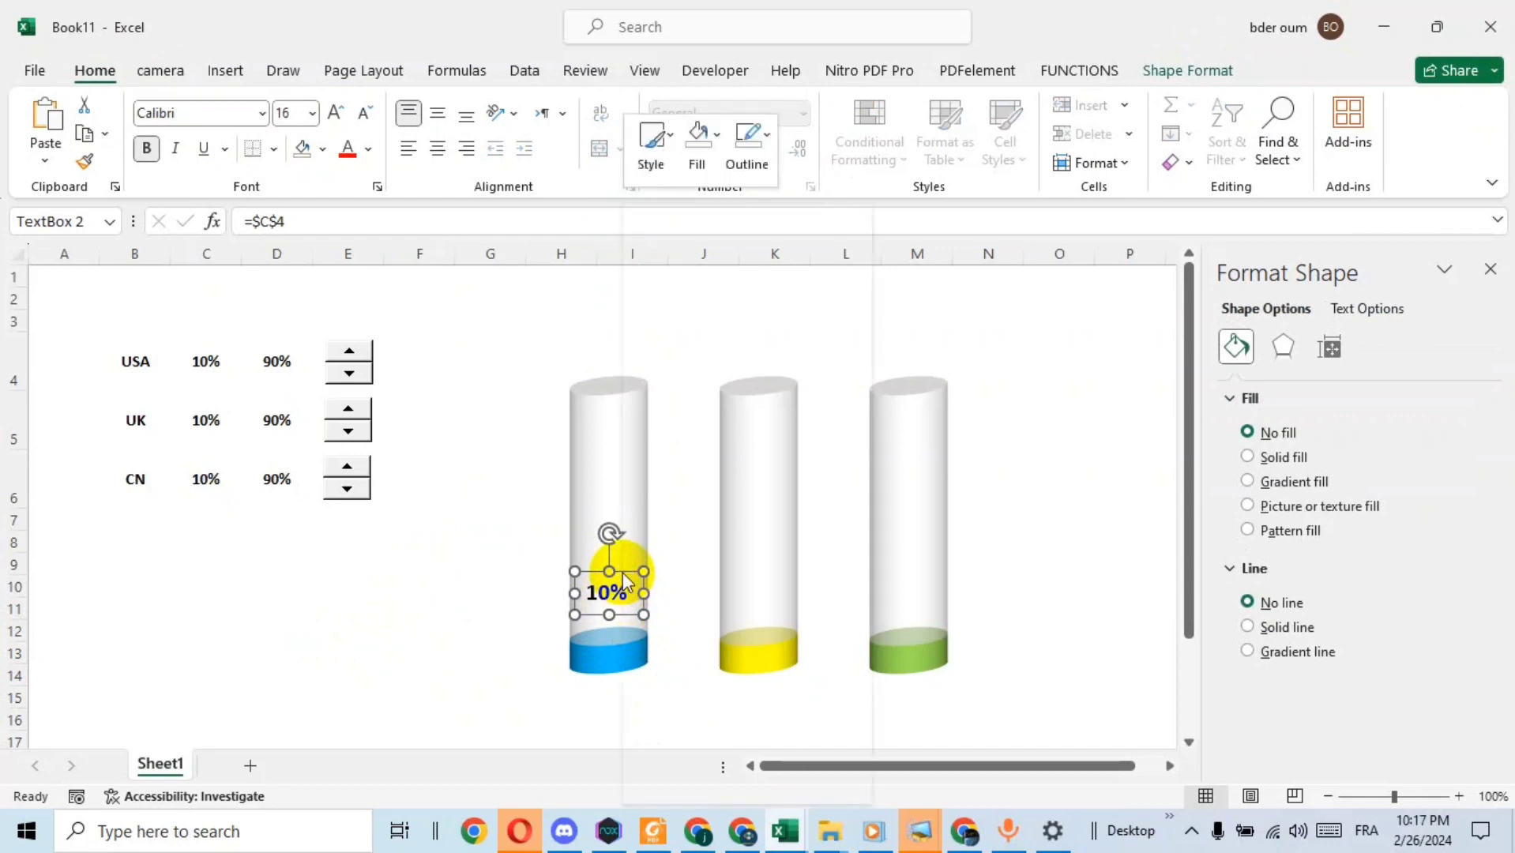
{"action": "left_click", "coordinate": [731, 288]}
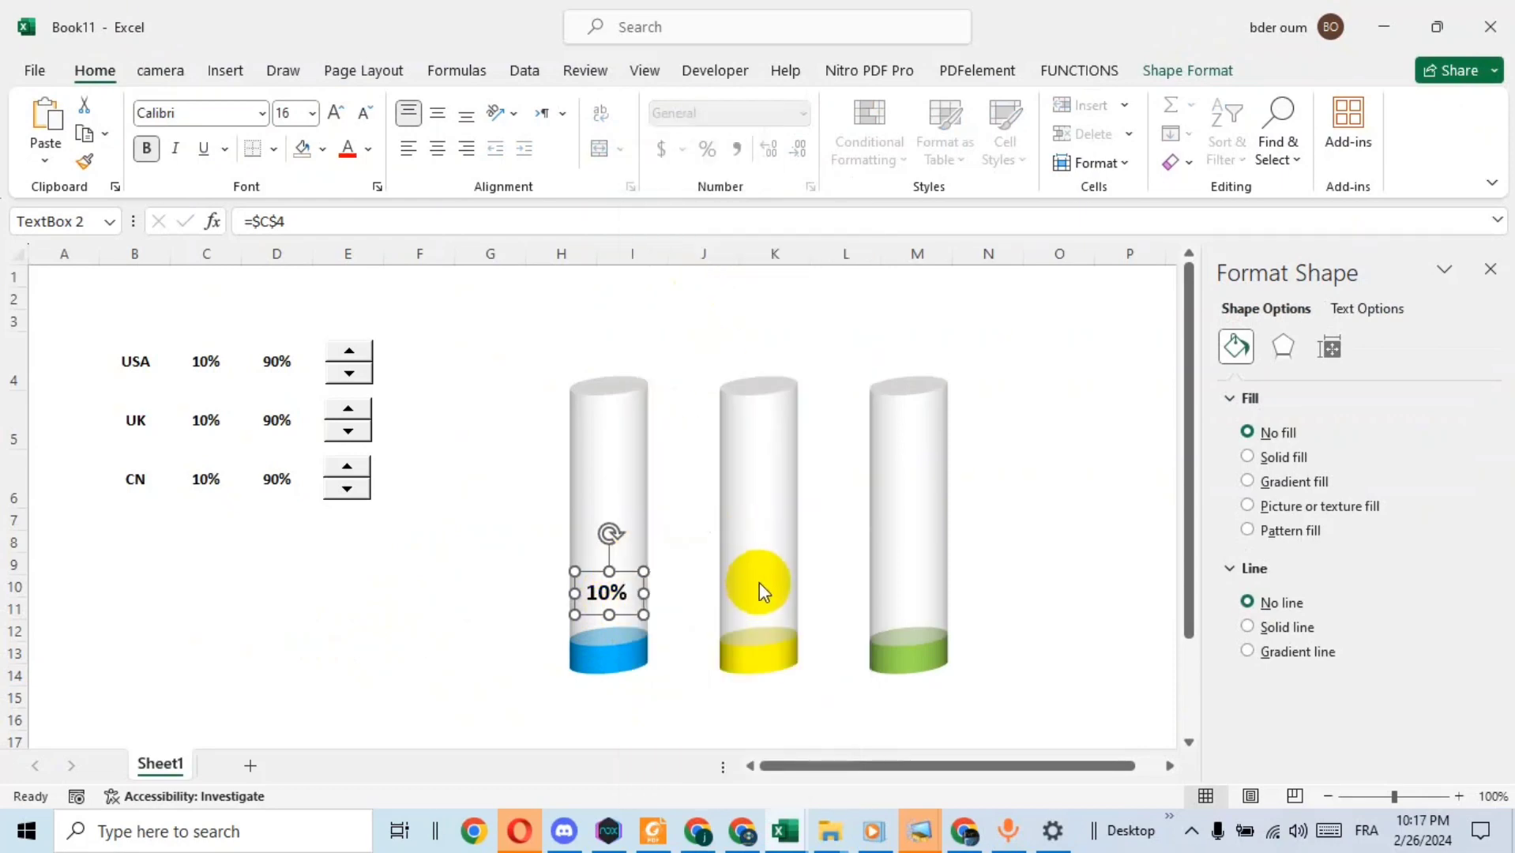
{"action": "left_click", "coordinate": [759, 585]}
{"action": "left_click", "coordinate": [439, 662]}
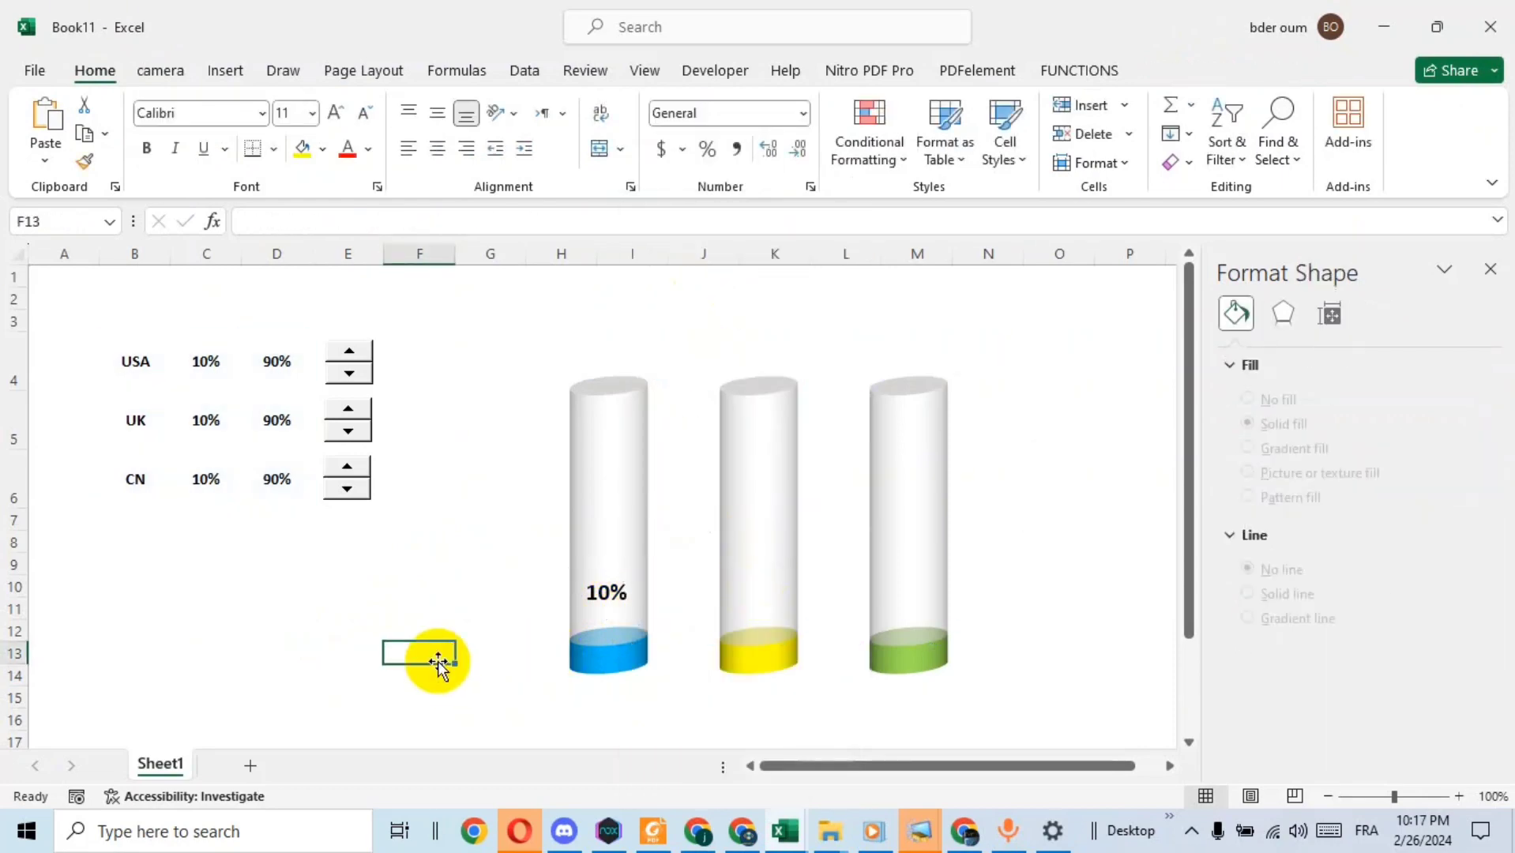
{"action": "key", "text": "ctrl+v"}
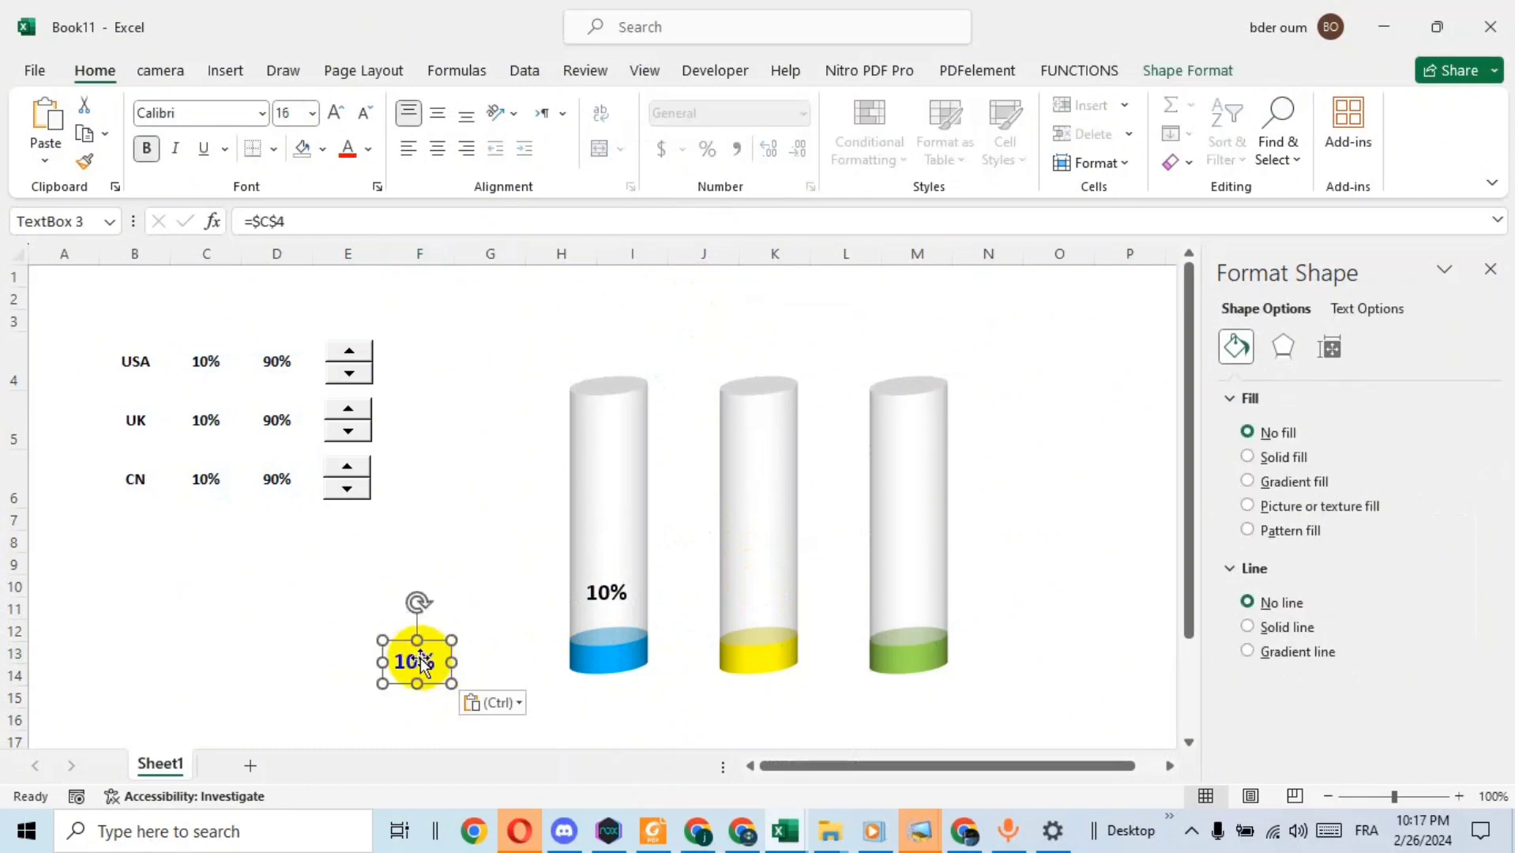
{"action": "left_click_drag", "start_coordinate": [410, 647], "coordinate": [752, 574]}
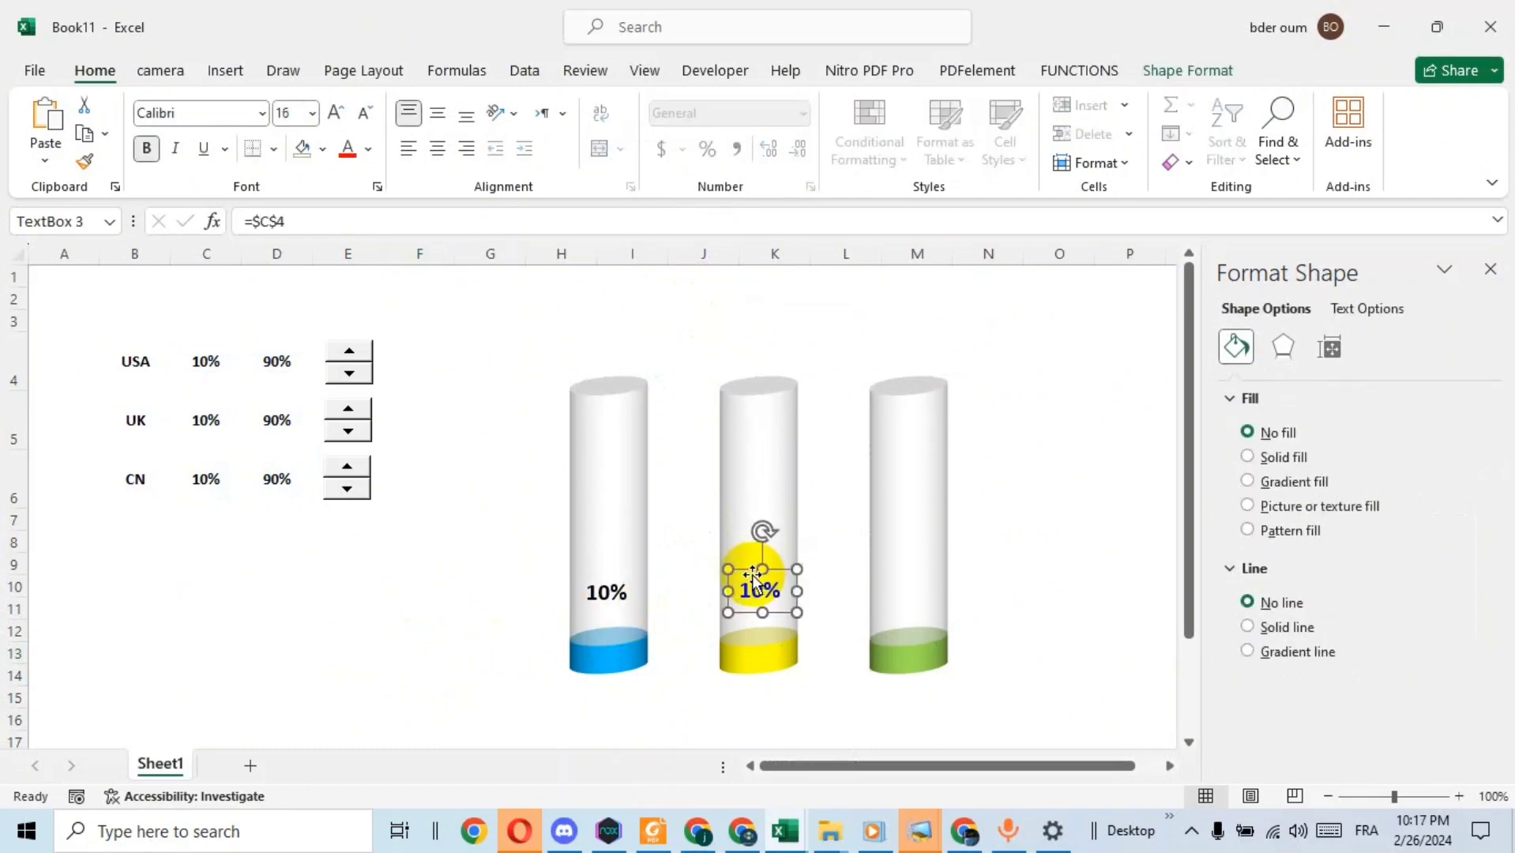
Step: Paste another copy of the percentage text box and place it on the green cylinder beside the other labels
{"action": "left_click", "coordinate": [1043, 542]}
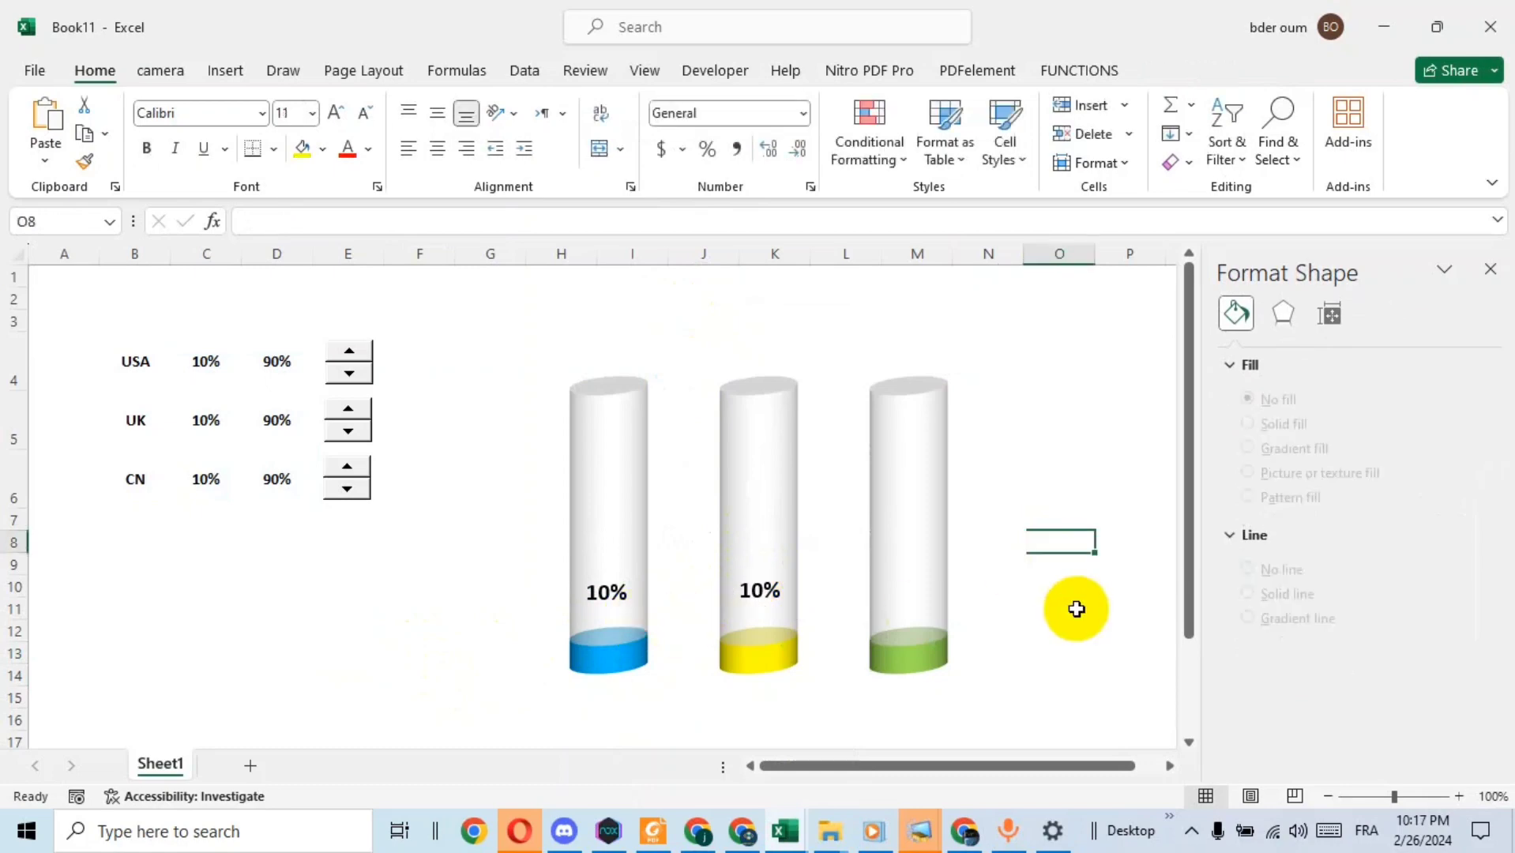
{"action": "key", "text": "ctrl+v"}
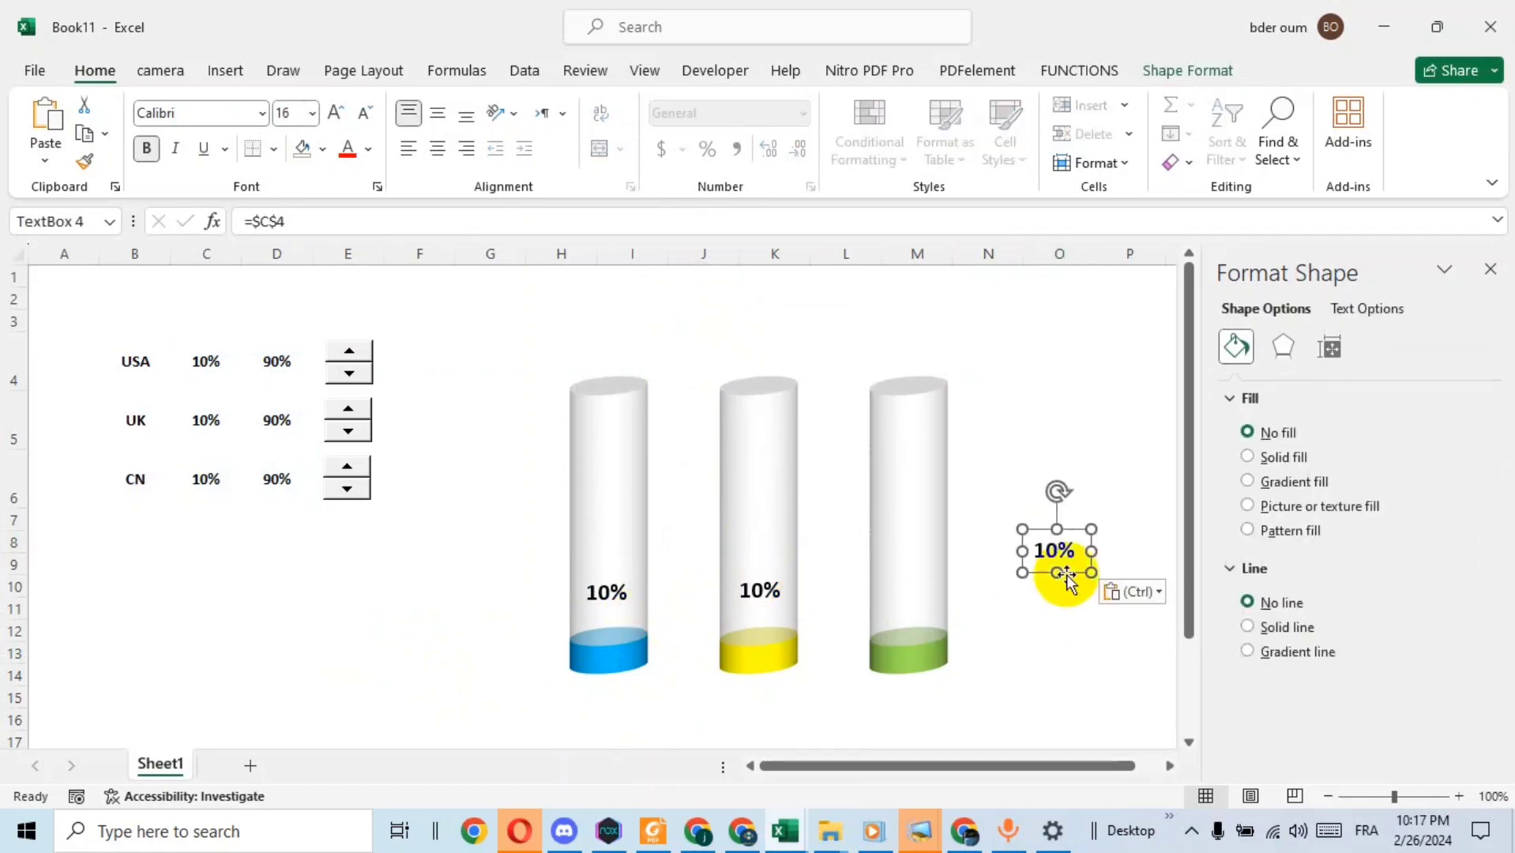
{"action": "left_click_drag", "start_coordinate": [1049, 530], "coordinate": [900, 568]}
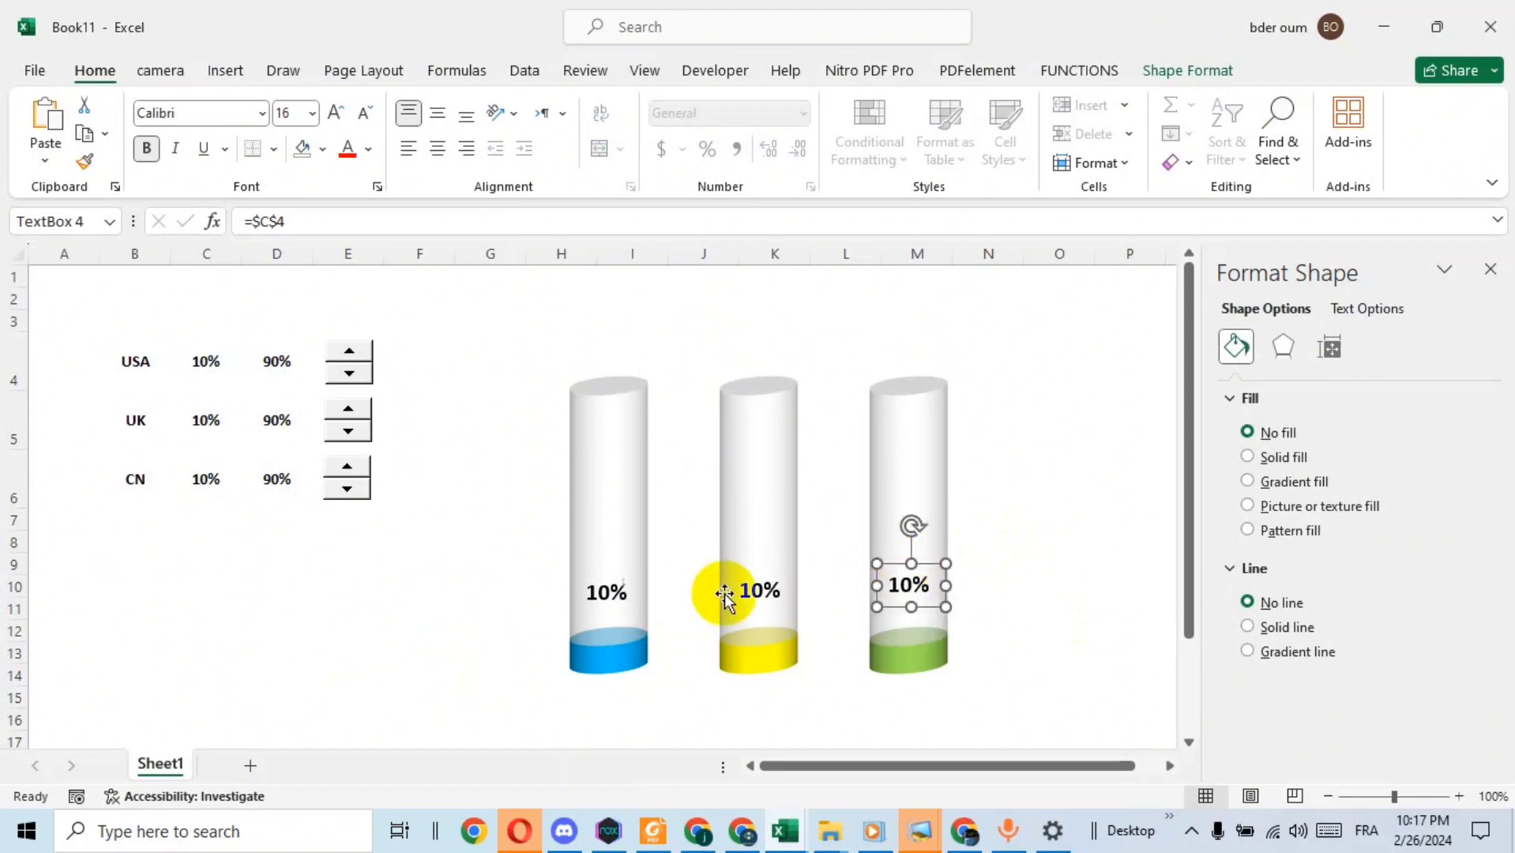
Step: Link the yellow cylinder's text box to the UK percentage in cell C5
{"action": "left_click", "coordinate": [758, 591]}
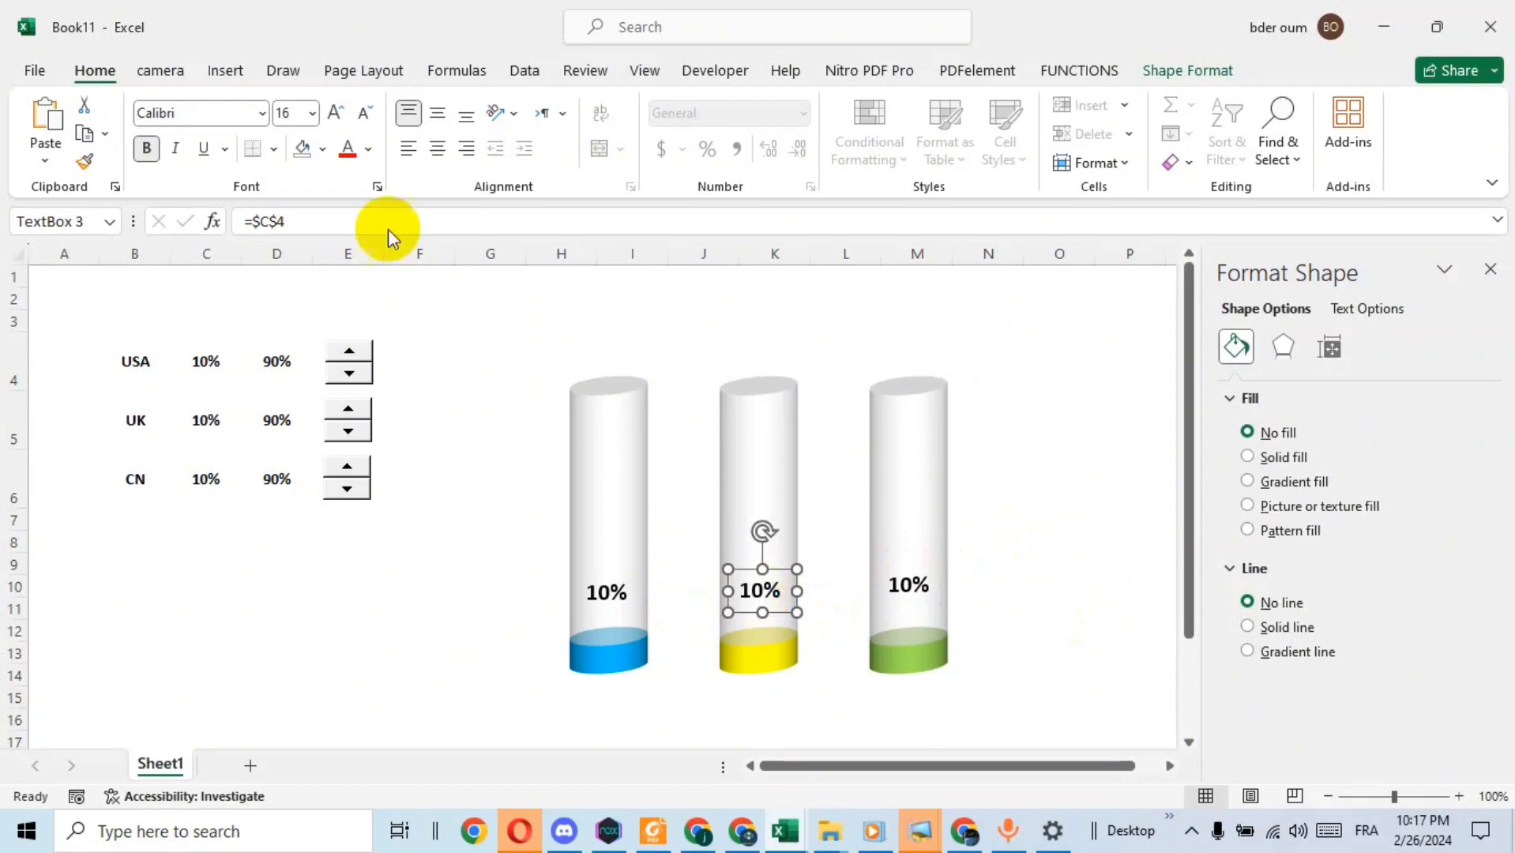
{"action": "left_click", "coordinate": [303, 223]}
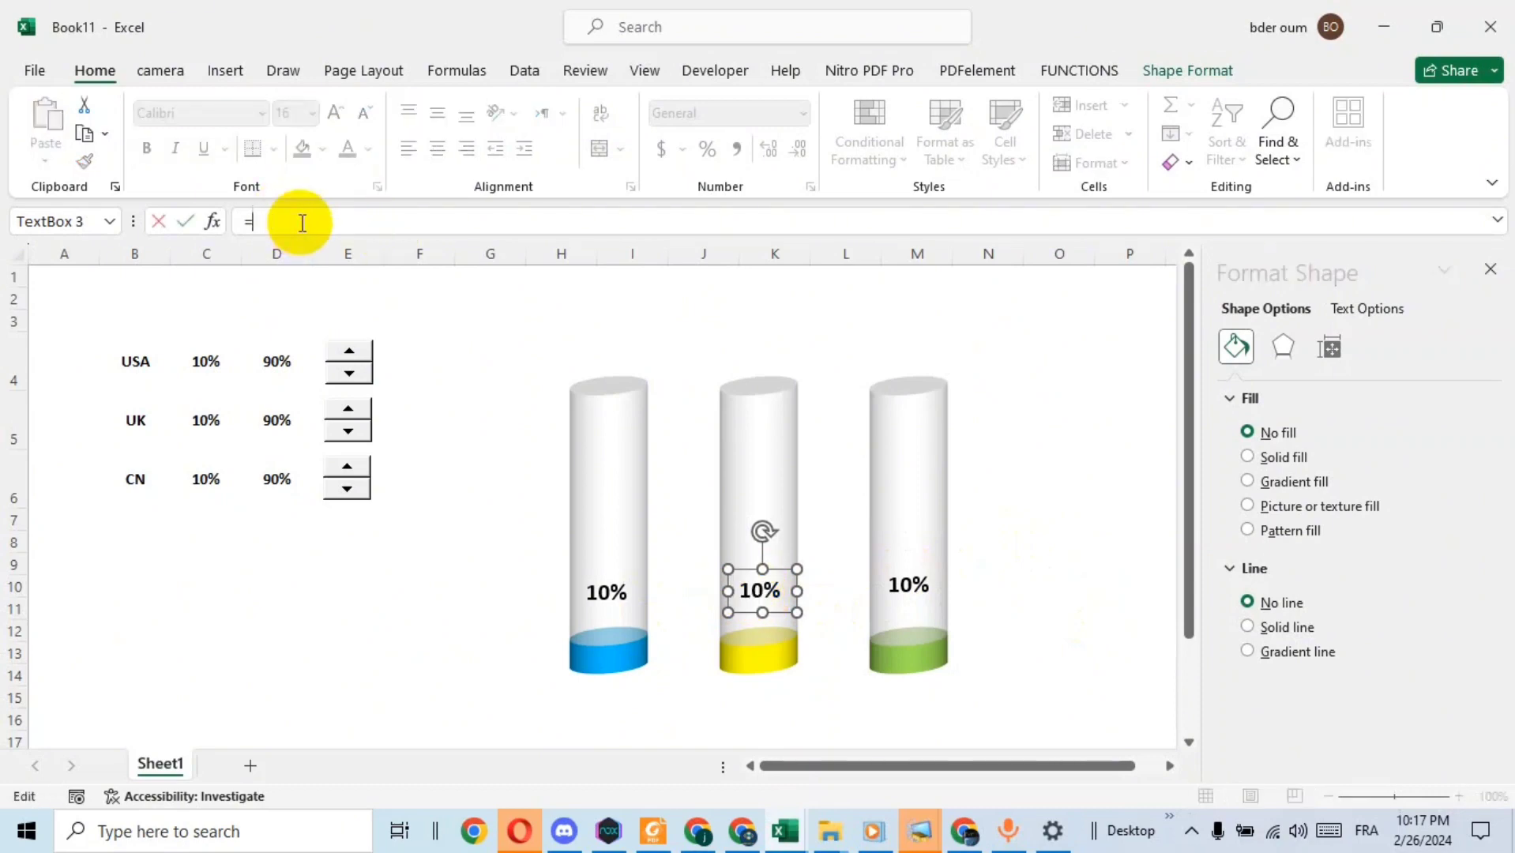
{"action": "left_click", "coordinate": [206, 419]}
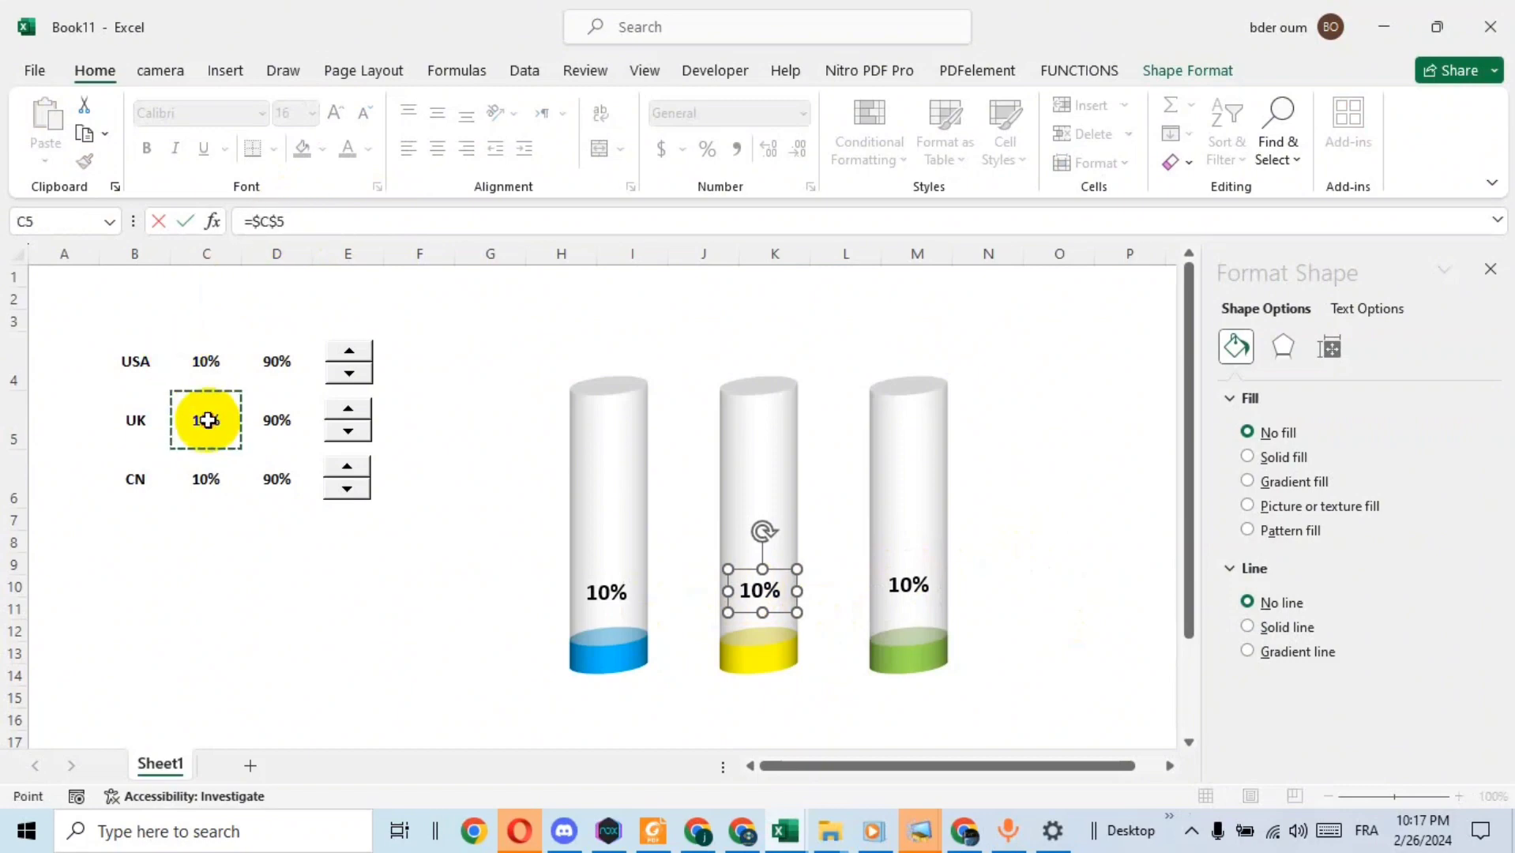
{"action": "key", "text": "Return"}
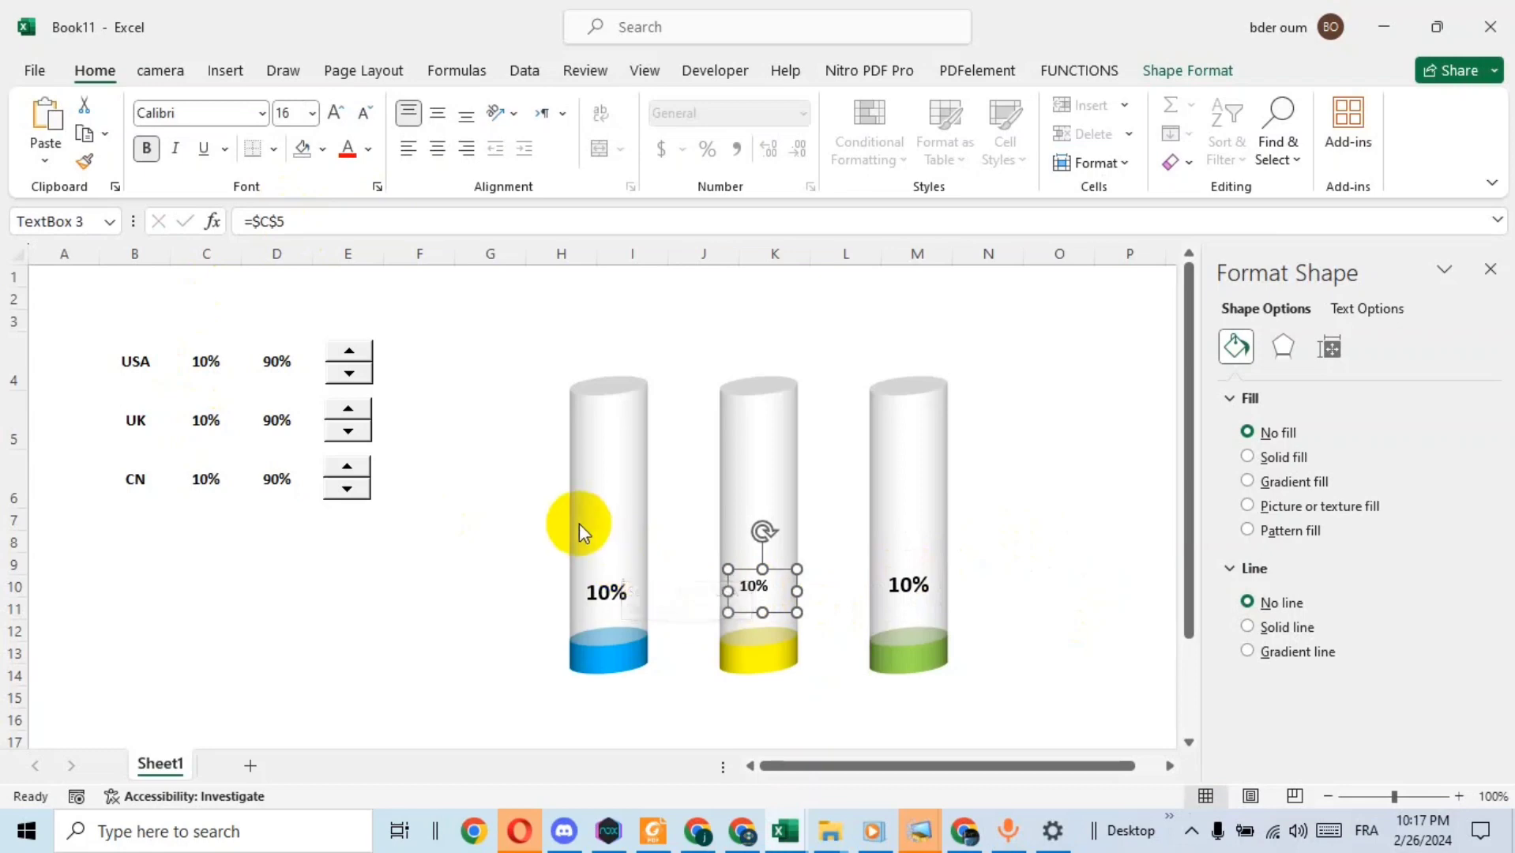
Step: Link the green cylinder's text box to the CN percentage in cell C6
{"action": "left_click", "coordinate": [913, 588]}
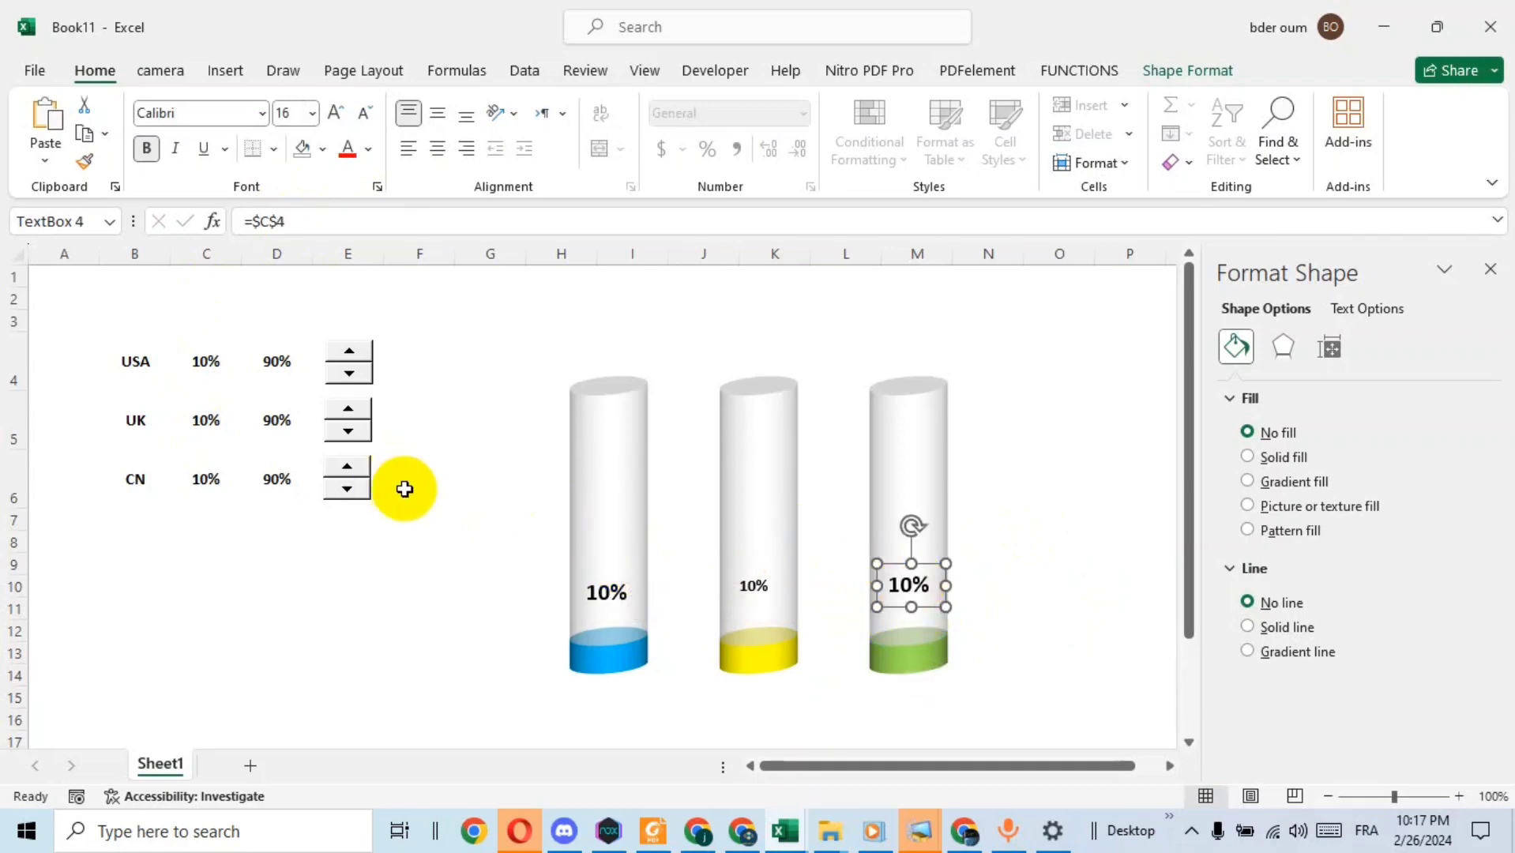
{"action": "left_click", "coordinate": [303, 219]}
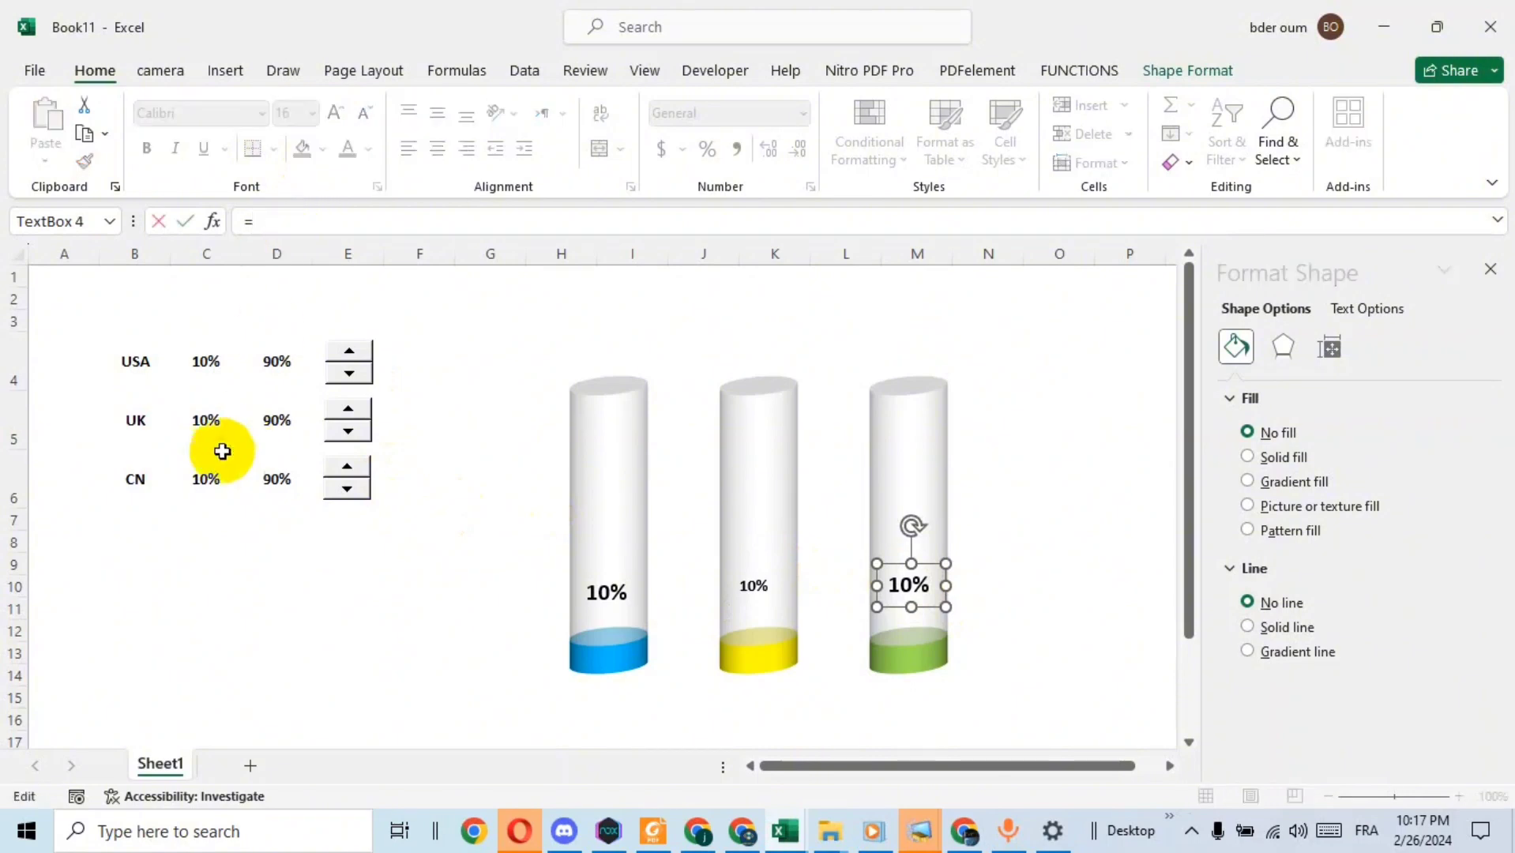
{"action": "left_click", "coordinate": [207, 481]}
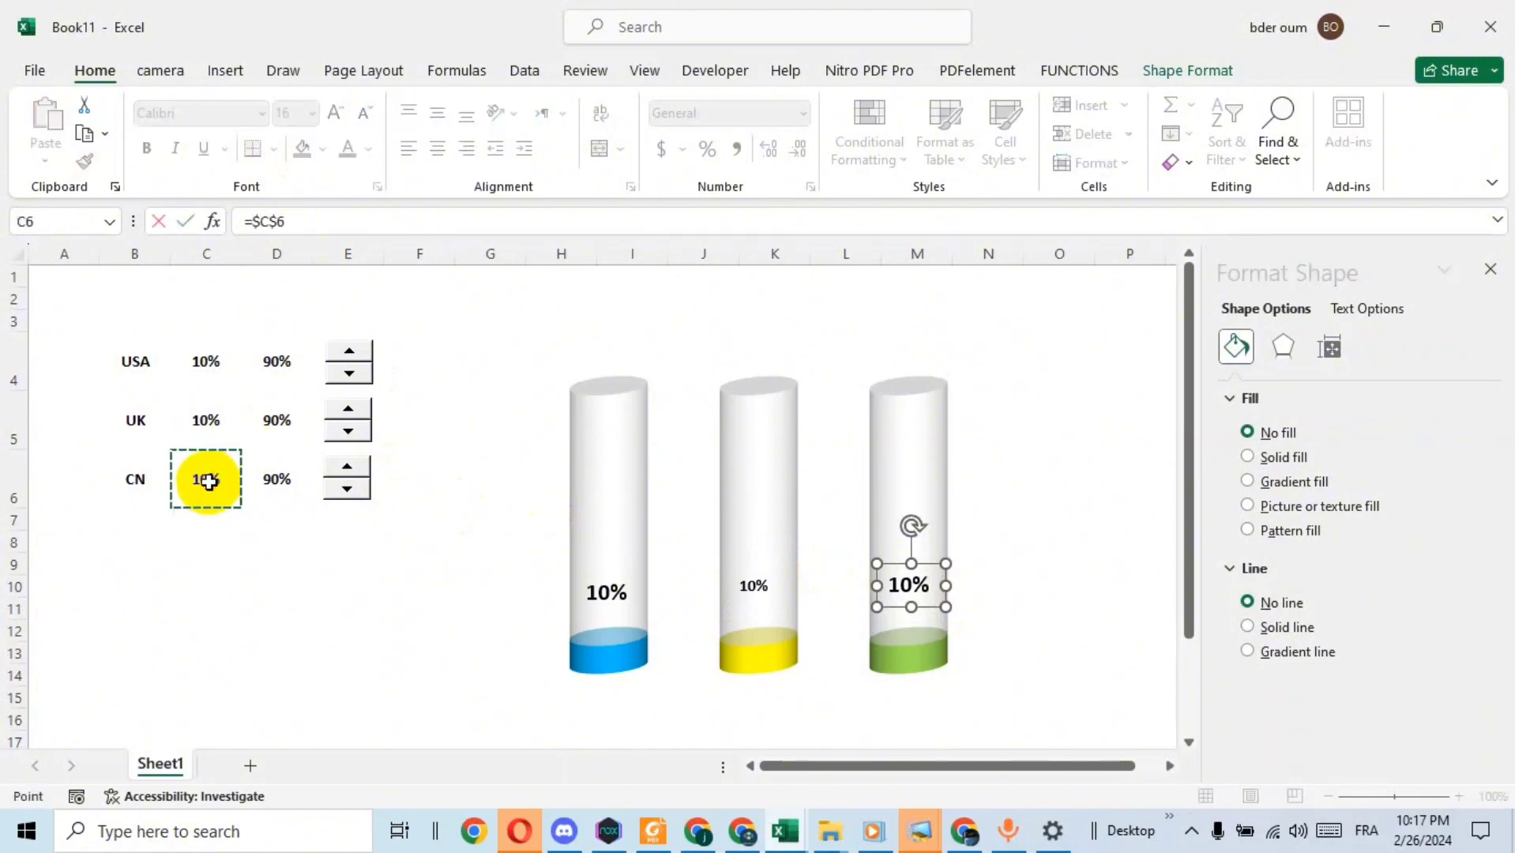
{"action": "key", "text": "Return"}
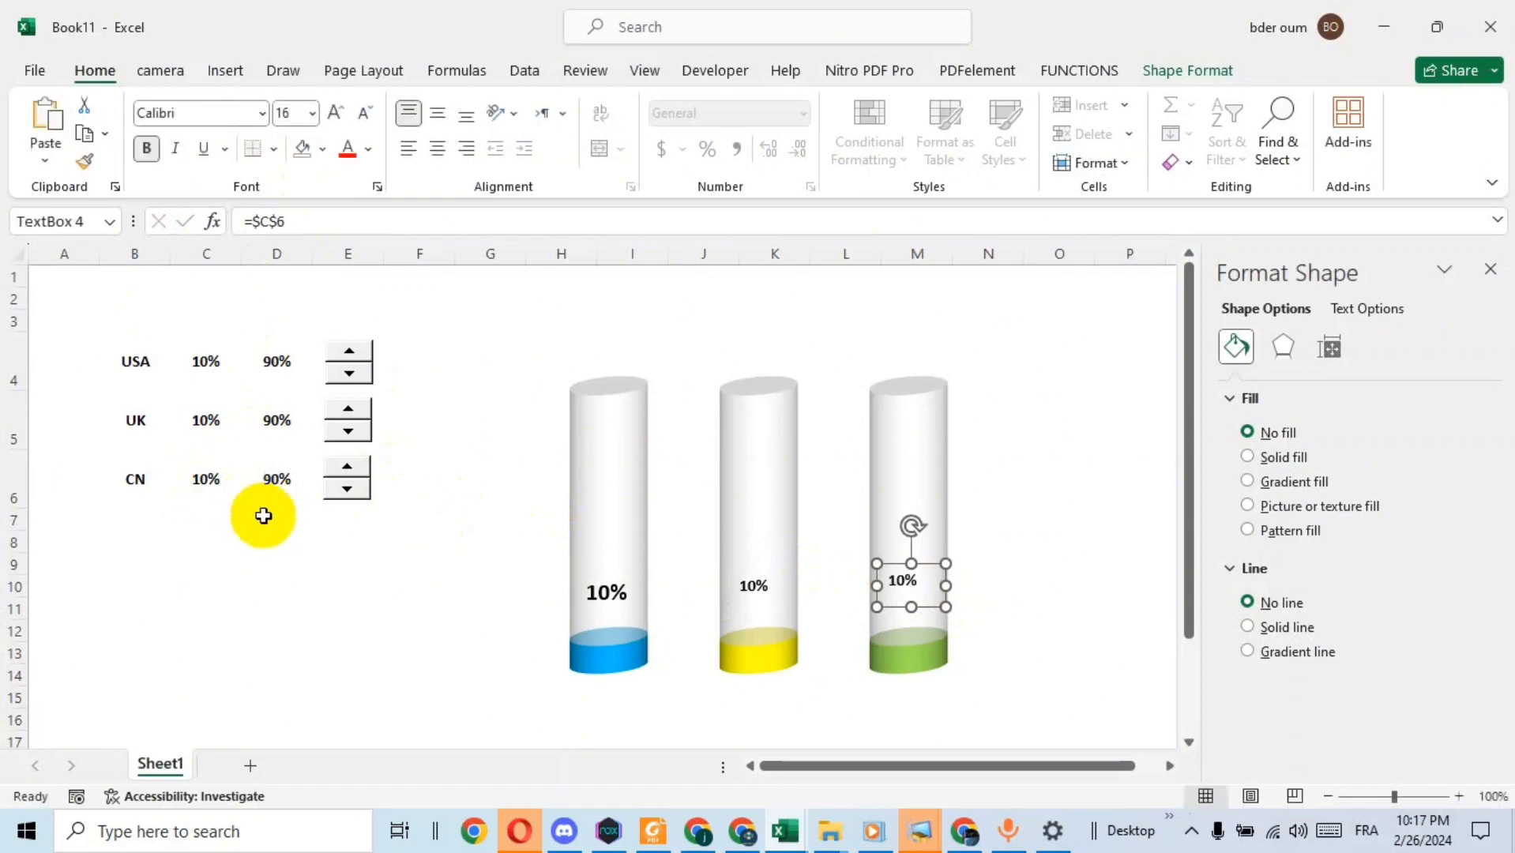
Step: Set the font size of the yellow and green cylinder labels to 16 to match the blue one, and deselect
{"action": "left_click", "coordinate": [602, 593]}
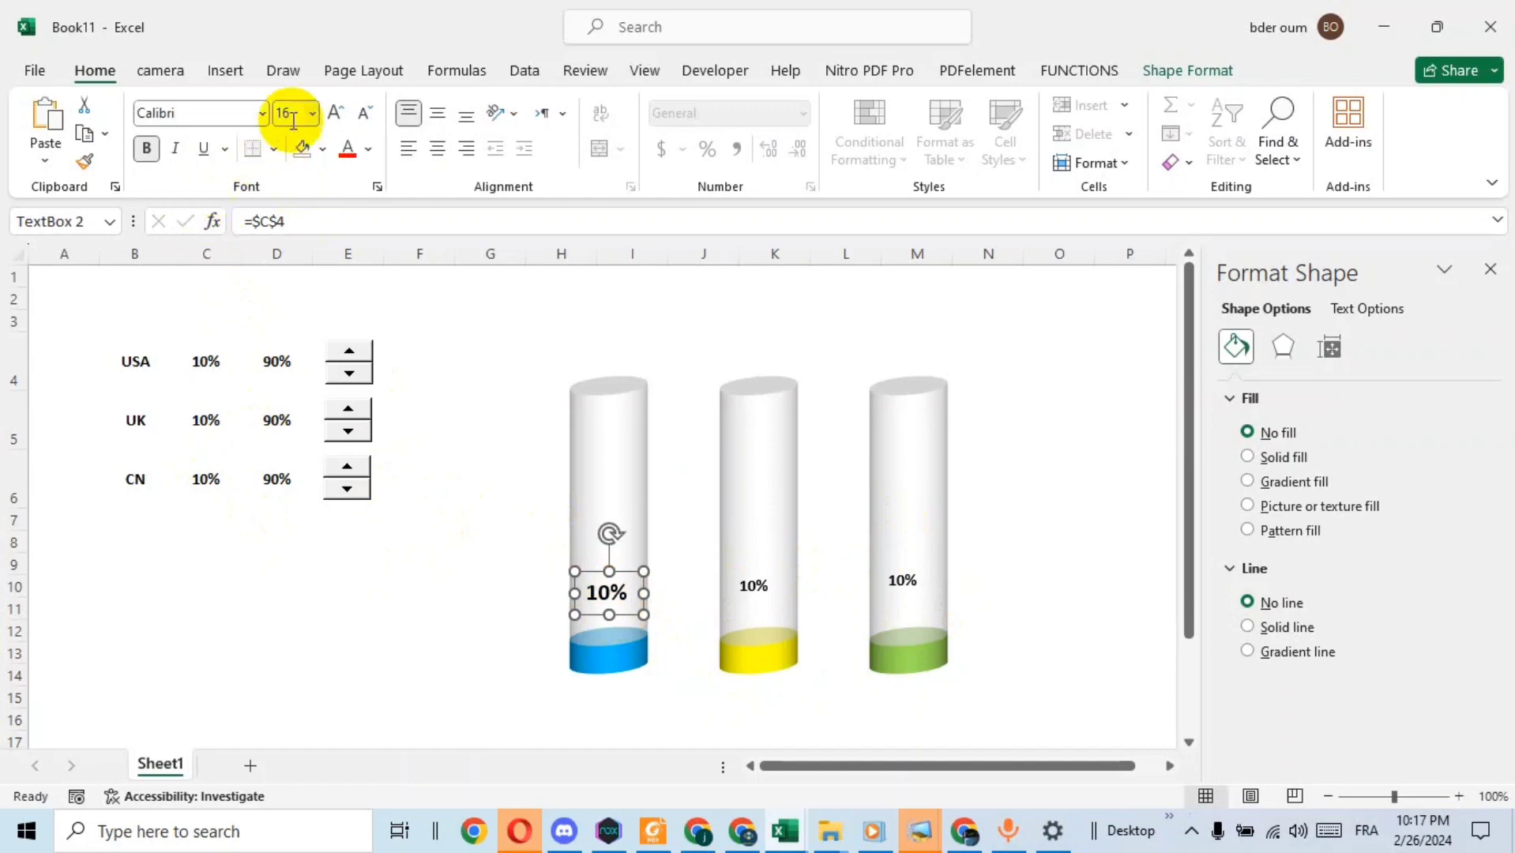
{"action": "left_click", "coordinate": [752, 583]}
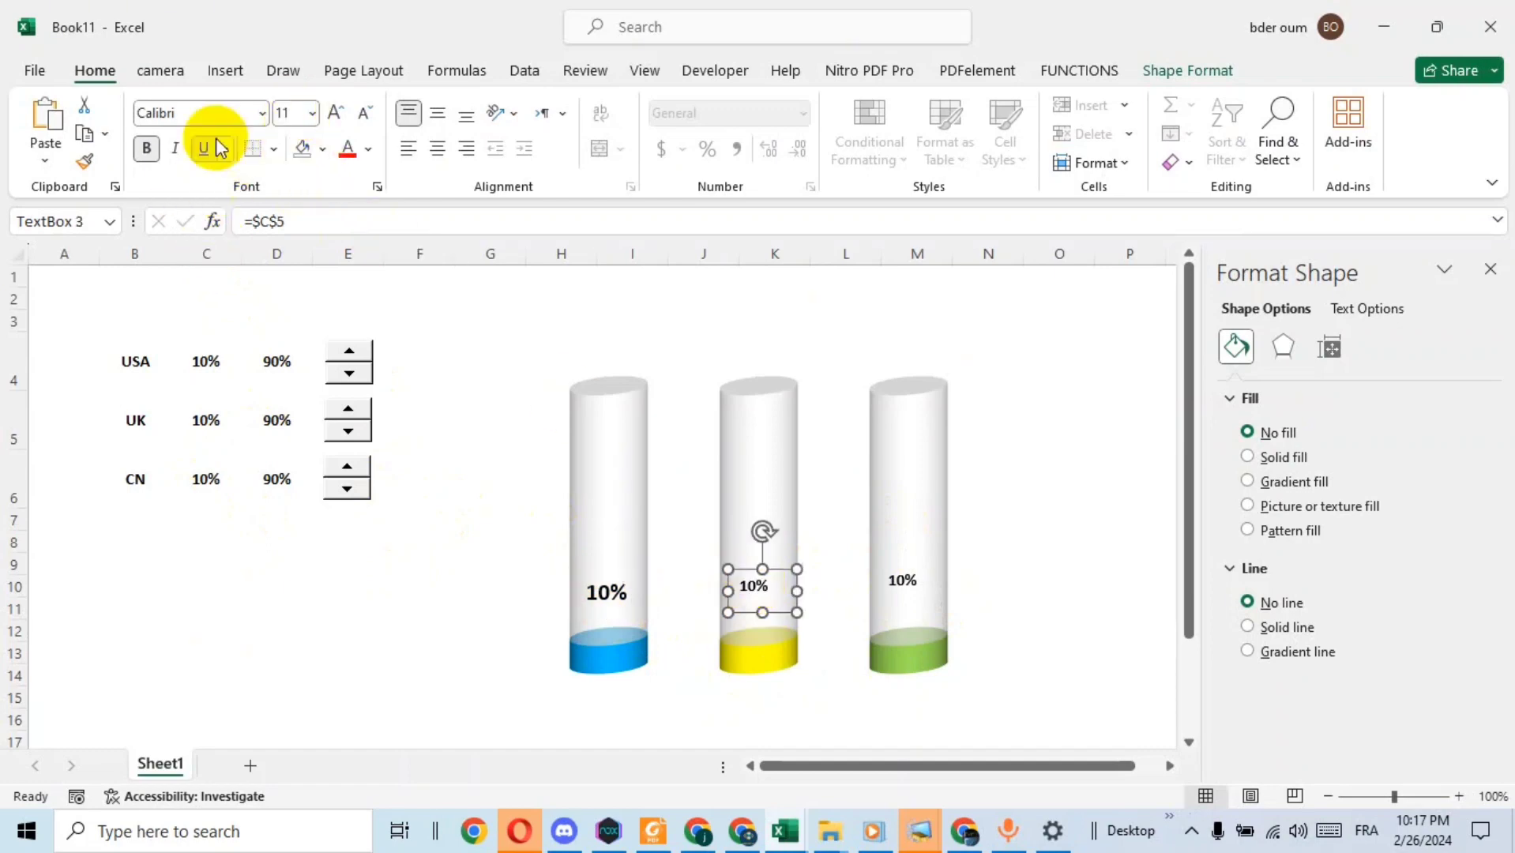
{"action": "left_click", "coordinate": [313, 114]}
{"action": "left_click", "coordinate": [293, 301]}
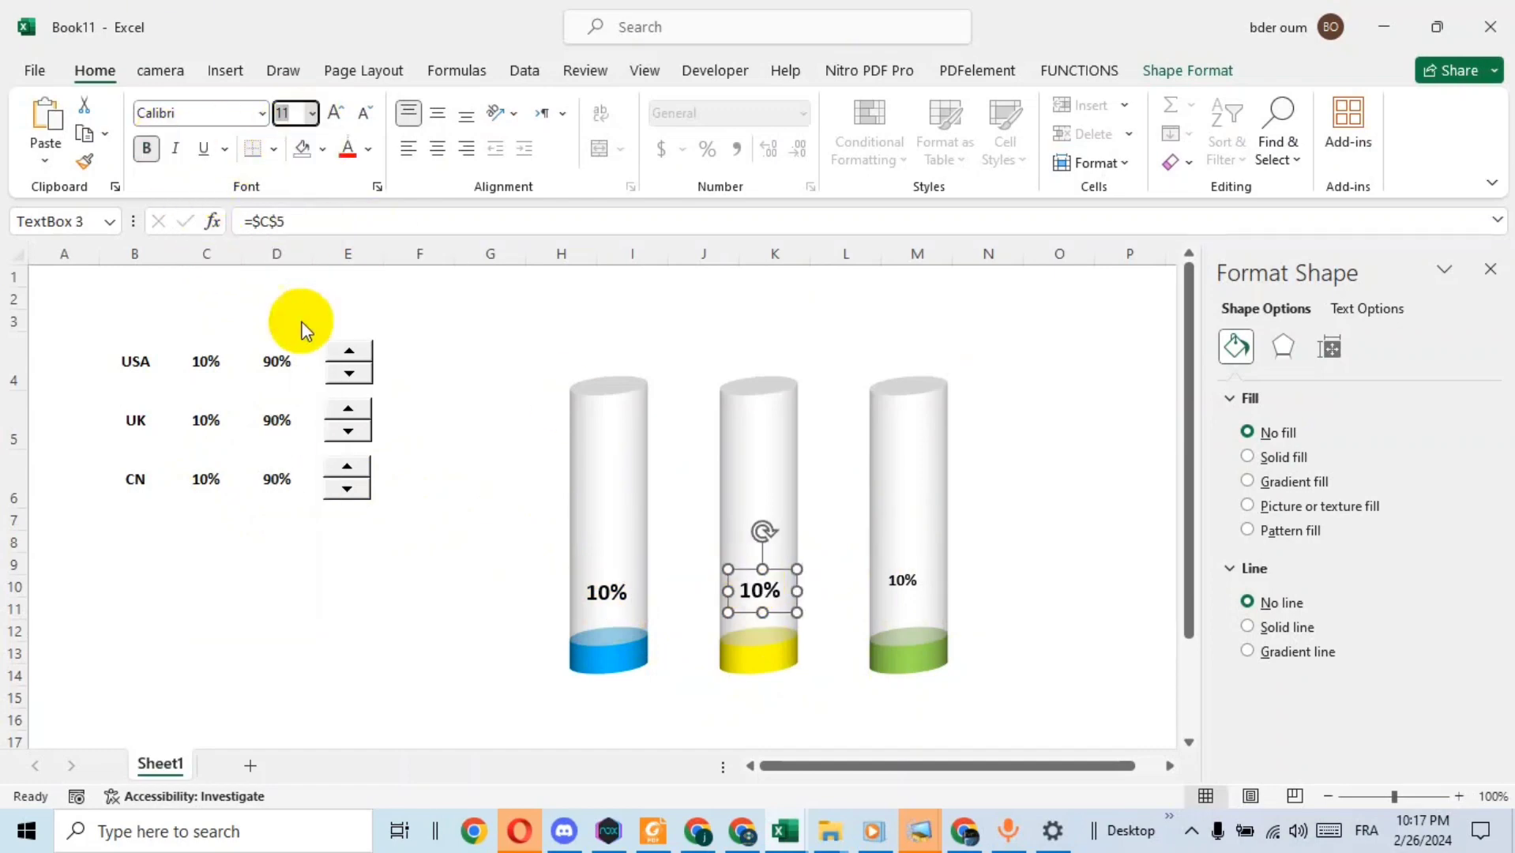
{"action": "left_click", "coordinate": [901, 581]}
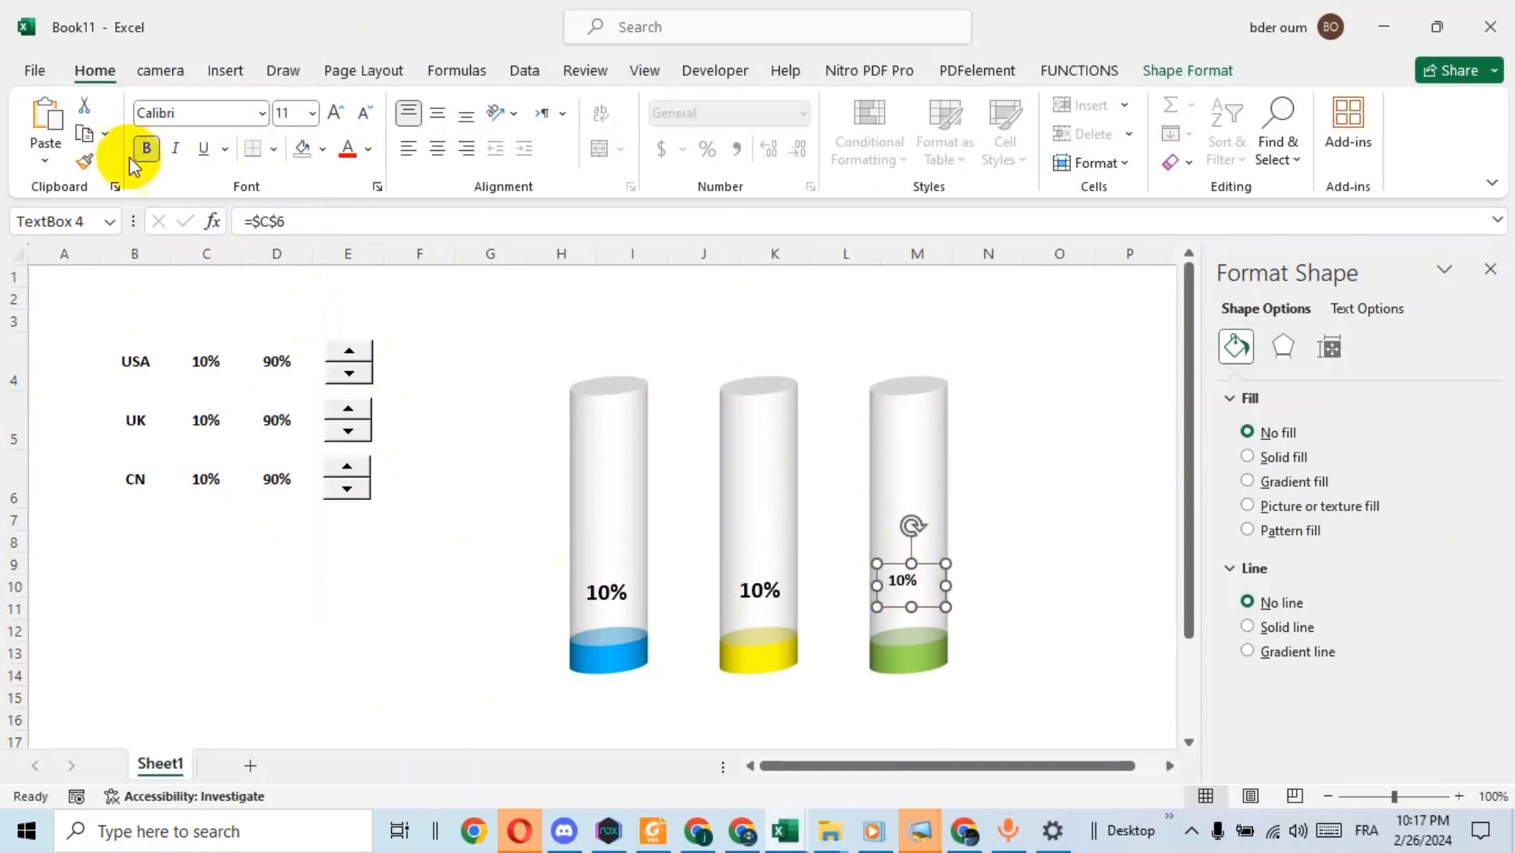
{"action": "left_click", "coordinate": [309, 119]}
{"action": "left_click", "coordinate": [294, 320]}
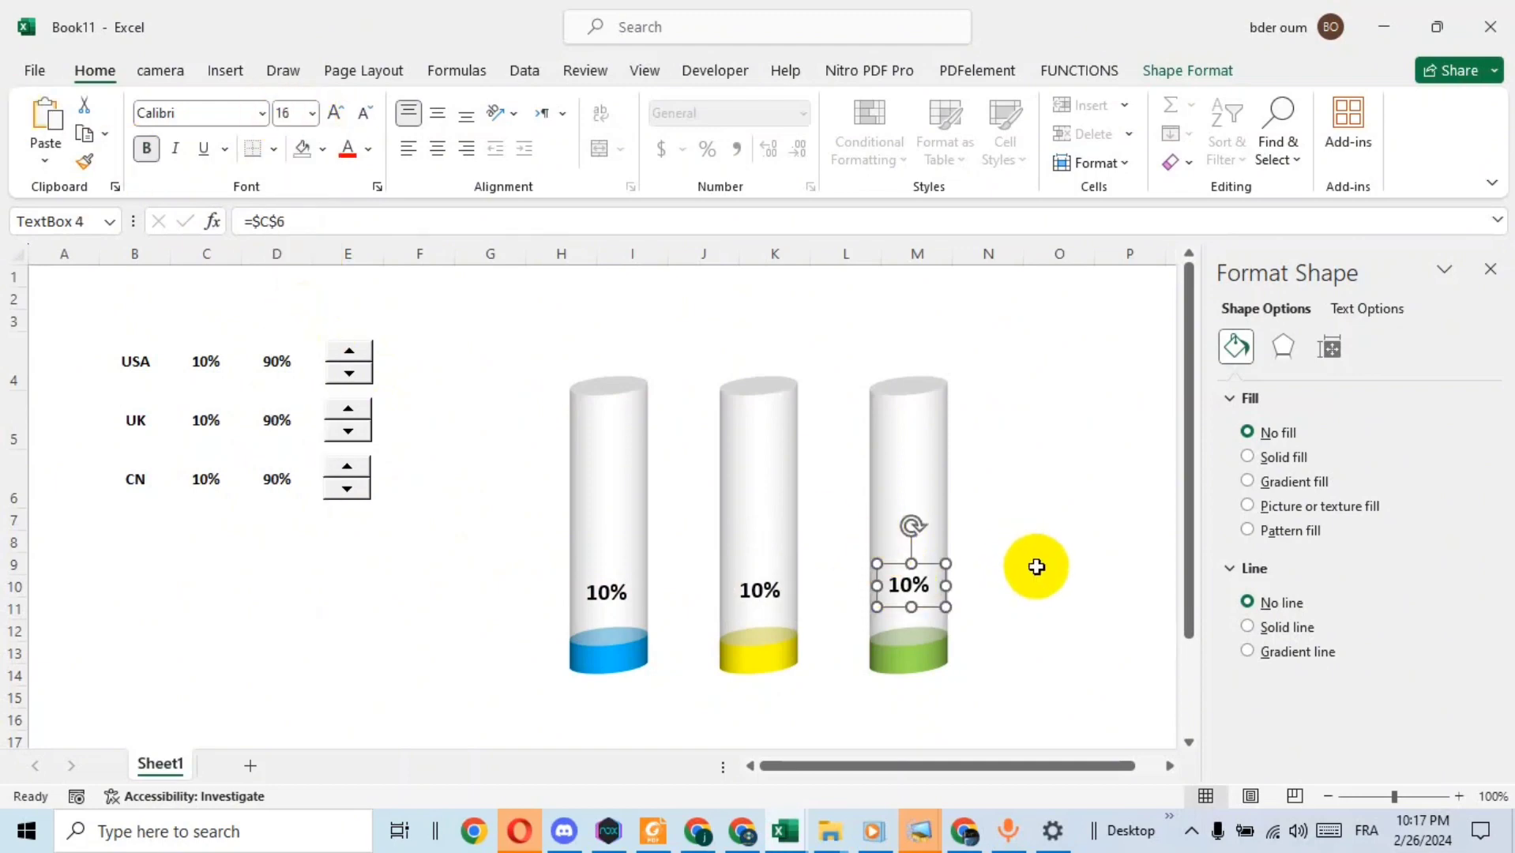
{"action": "left_click", "coordinate": [1035, 566]}
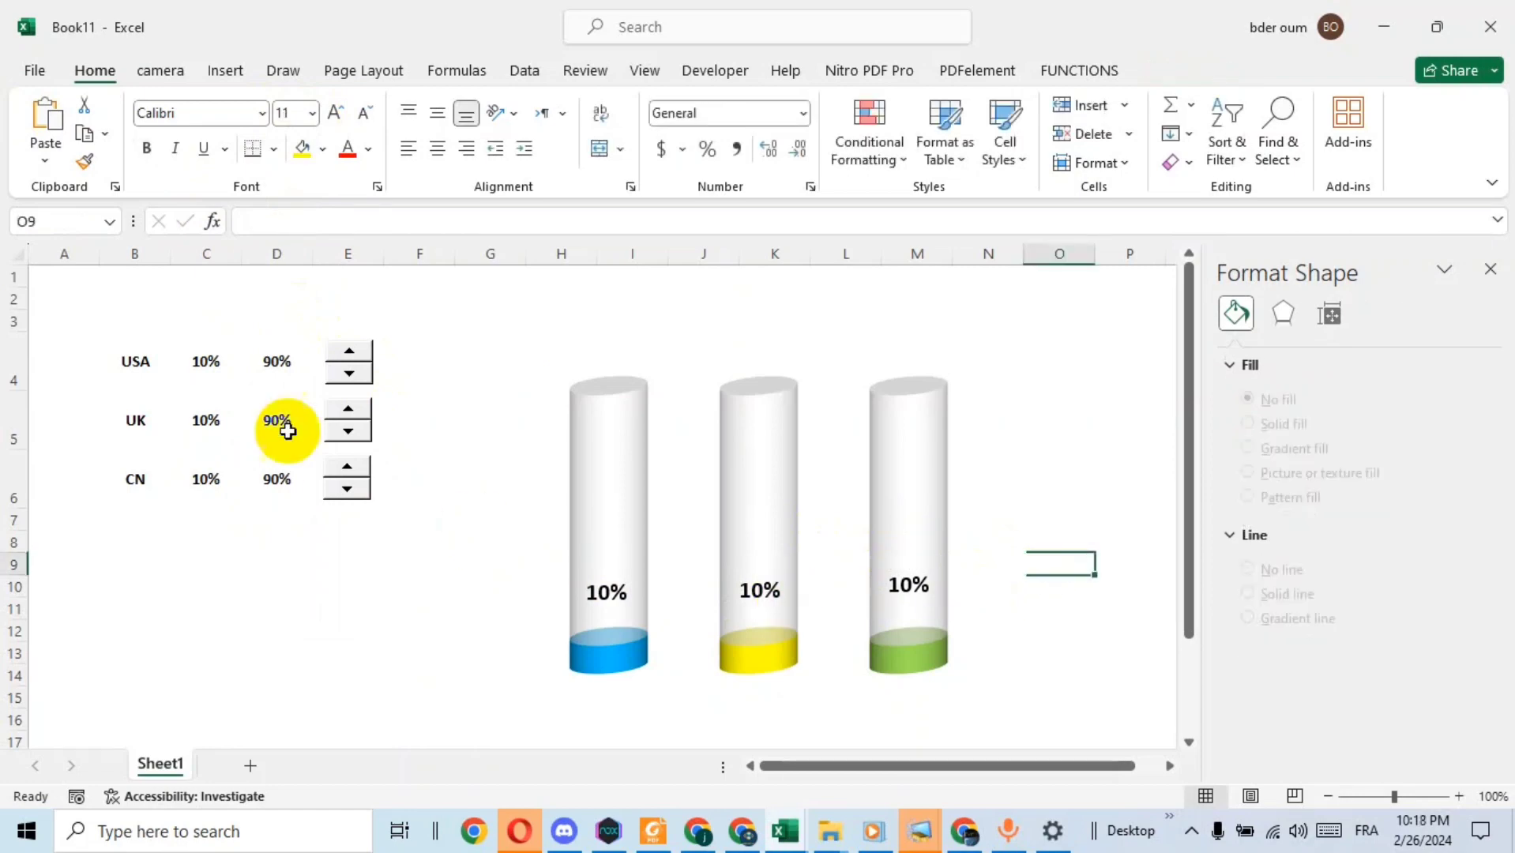
Step: Raise the USA percentage to 40% with its spin button to test the blue cylinder and its label
{"action": "left_click", "coordinate": [349, 351]}
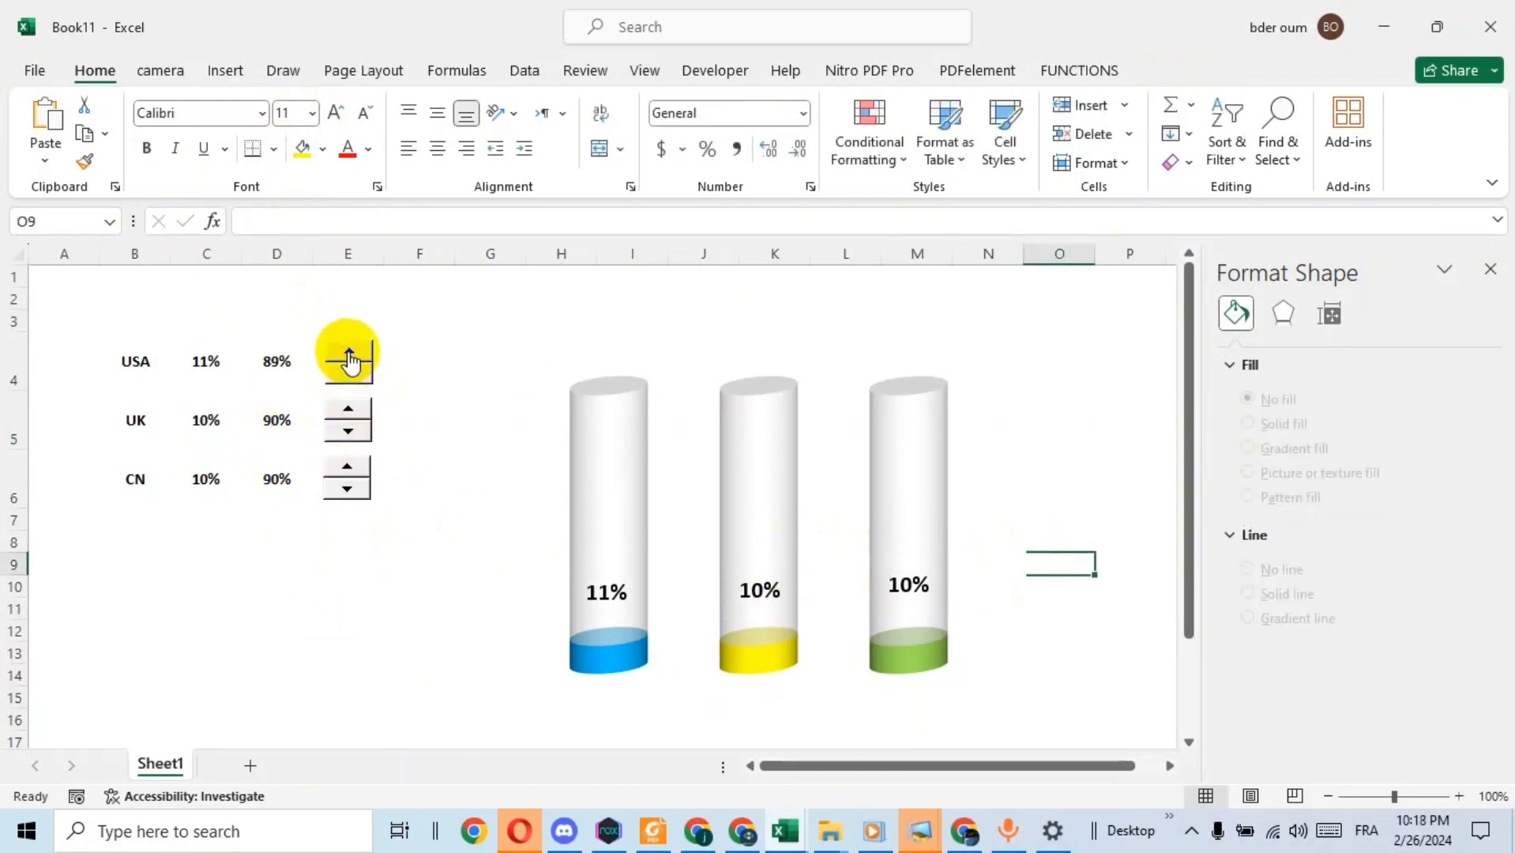
{"action": "left_click", "coordinate": [348, 351]}
{"action": "left_click", "coordinate": [348, 351]}
{"action": "left_click", "coordinate": [349, 351]}
{"action": "left_click", "coordinate": [349, 351]}
{"action": "left_click", "coordinate": [348, 351]}
{"action": "left_click", "coordinate": [348, 351]}
{"action": "left_click", "coordinate": [348, 350]}
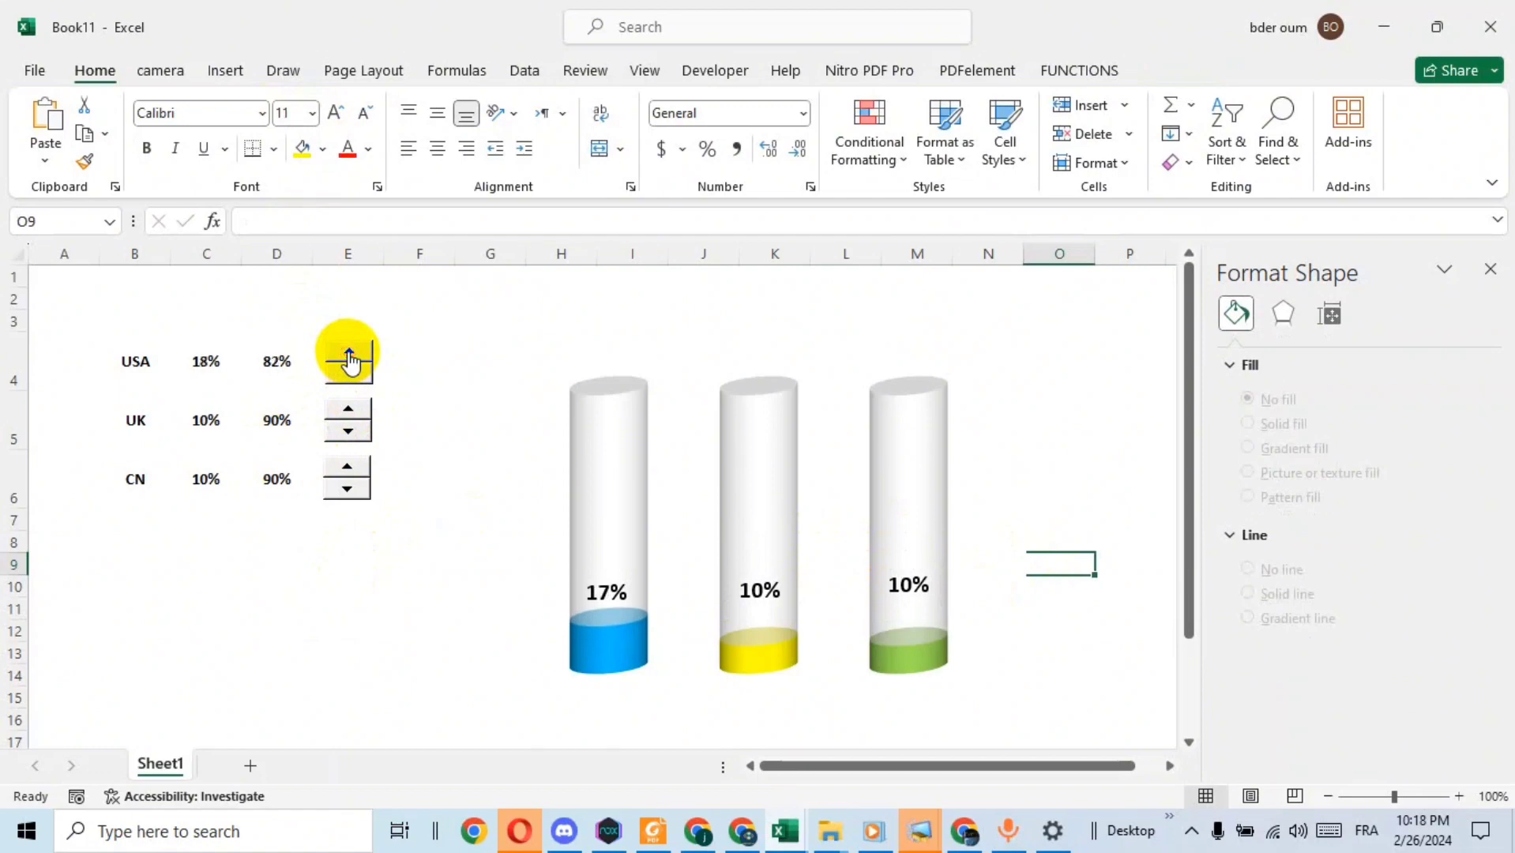
{"action": "left_click", "coordinate": [349, 350]}
{"action": "left_click", "coordinate": [349, 351]}
{"action": "double_click", "coordinate": [348, 350]}
{"action": "triple_click", "coordinate": [348, 351]}
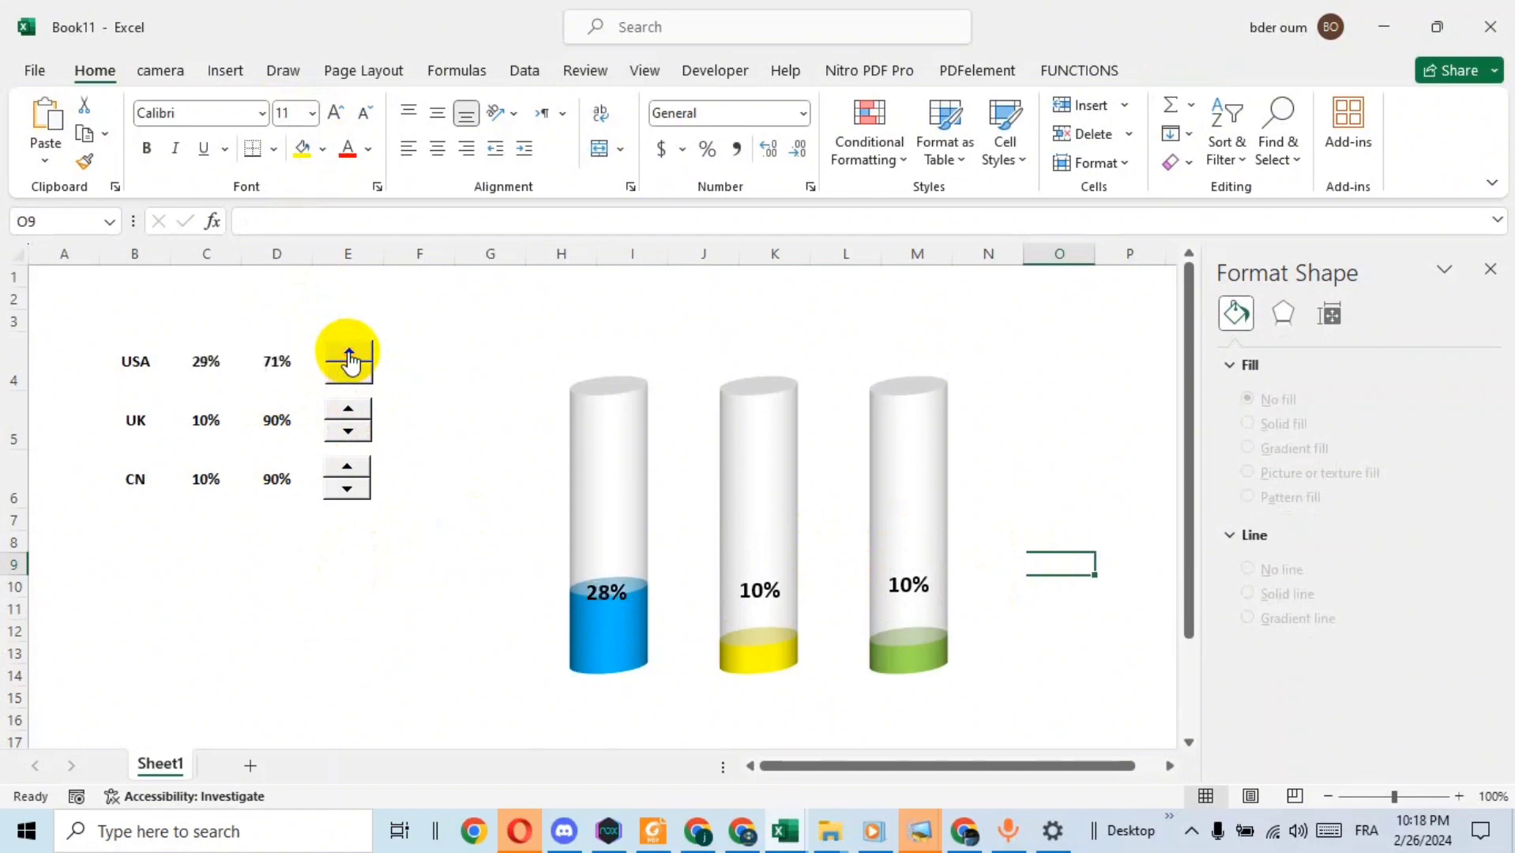
{"action": "double_click", "coordinate": [348, 351]}
{"action": "triple_click", "coordinate": [348, 351]}
{"action": "triple_click", "coordinate": [348, 351]}
{"action": "triple_click", "coordinate": [348, 351]}
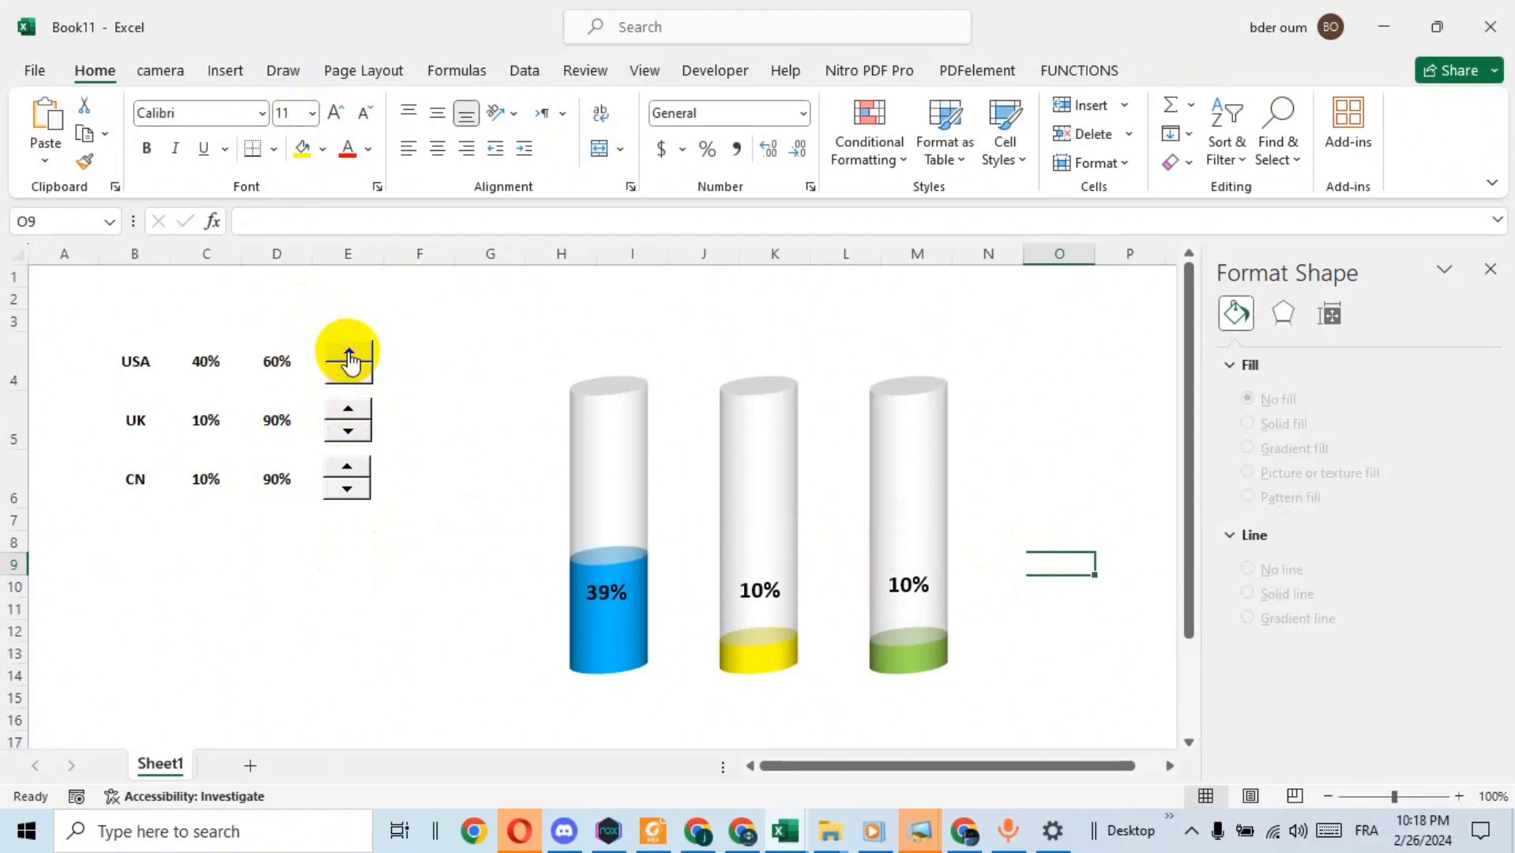
Step: Raise the UK percentage to 41% with its spin button to test the yellow cylinder and its label
{"action": "left_click", "coordinate": [348, 408]}
{"action": "double_click", "coordinate": [348, 408]}
{"action": "triple_click", "coordinate": [348, 408]}
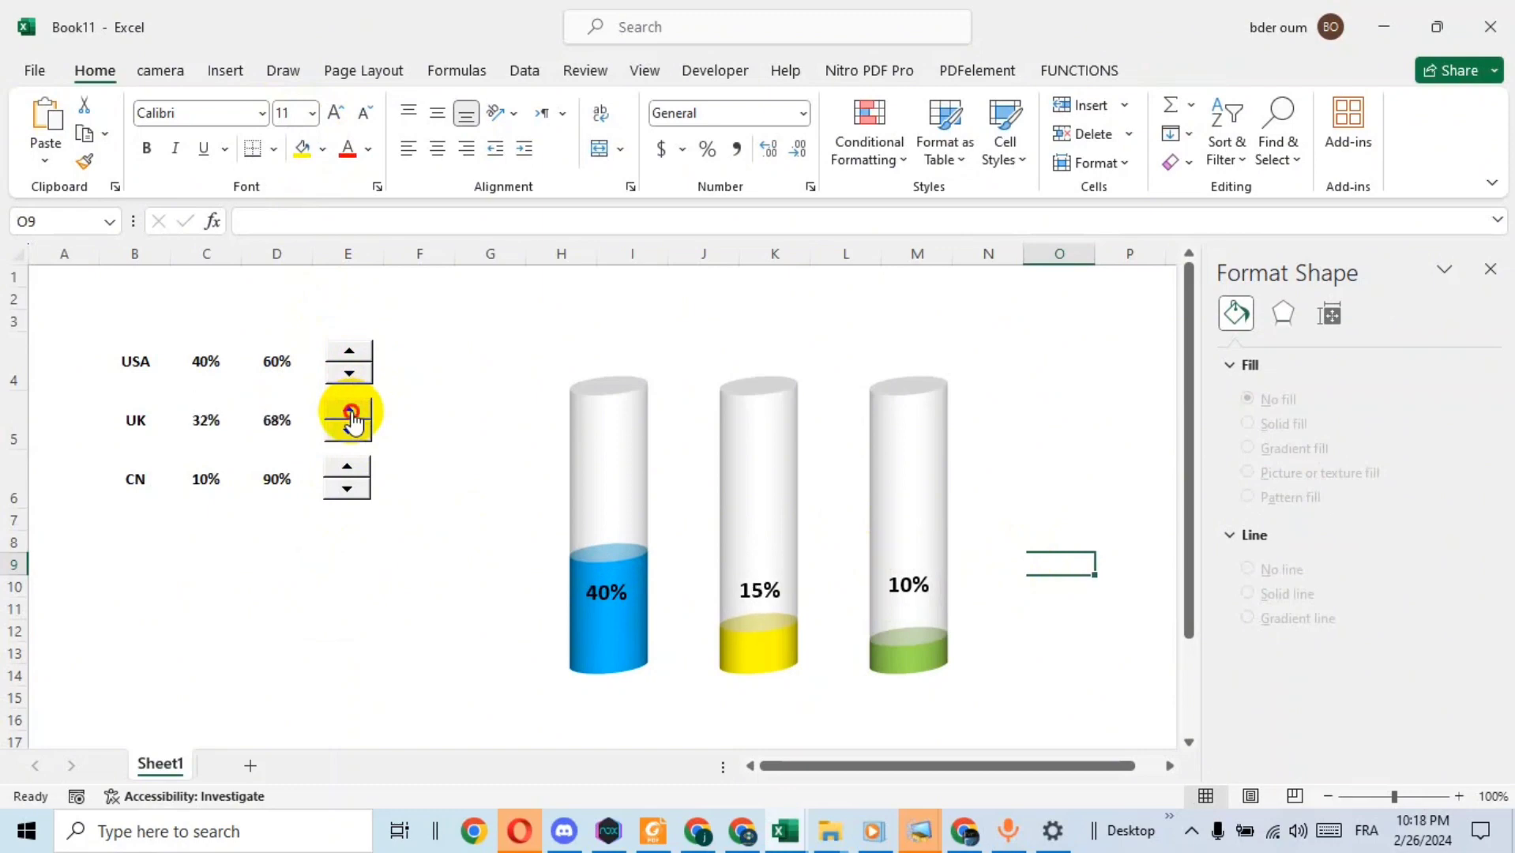
{"action": "double_click", "coordinate": [350, 411]}
{"action": "double_click", "coordinate": [350, 411]}
{"action": "double_click", "coordinate": [350, 411]}
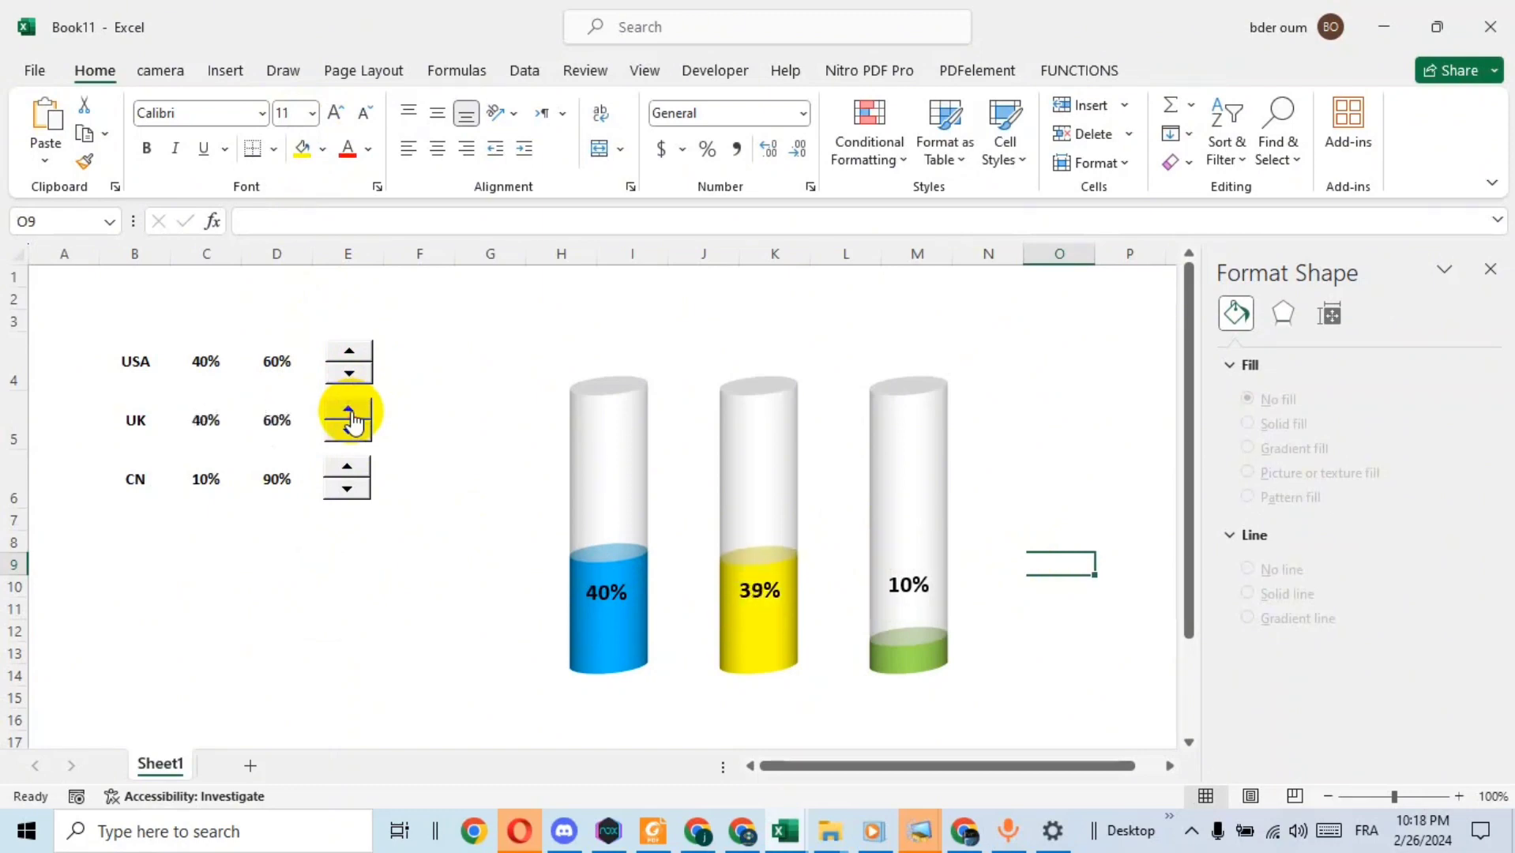
{"action": "left_click", "coordinate": [350, 411]}
Step: Raise the CN percentage to 37% with its spin button to test the green cylinder, then select an empty cell
{"action": "triple_click", "coordinate": [349, 468]}
{"action": "double_click", "coordinate": [349, 468]}
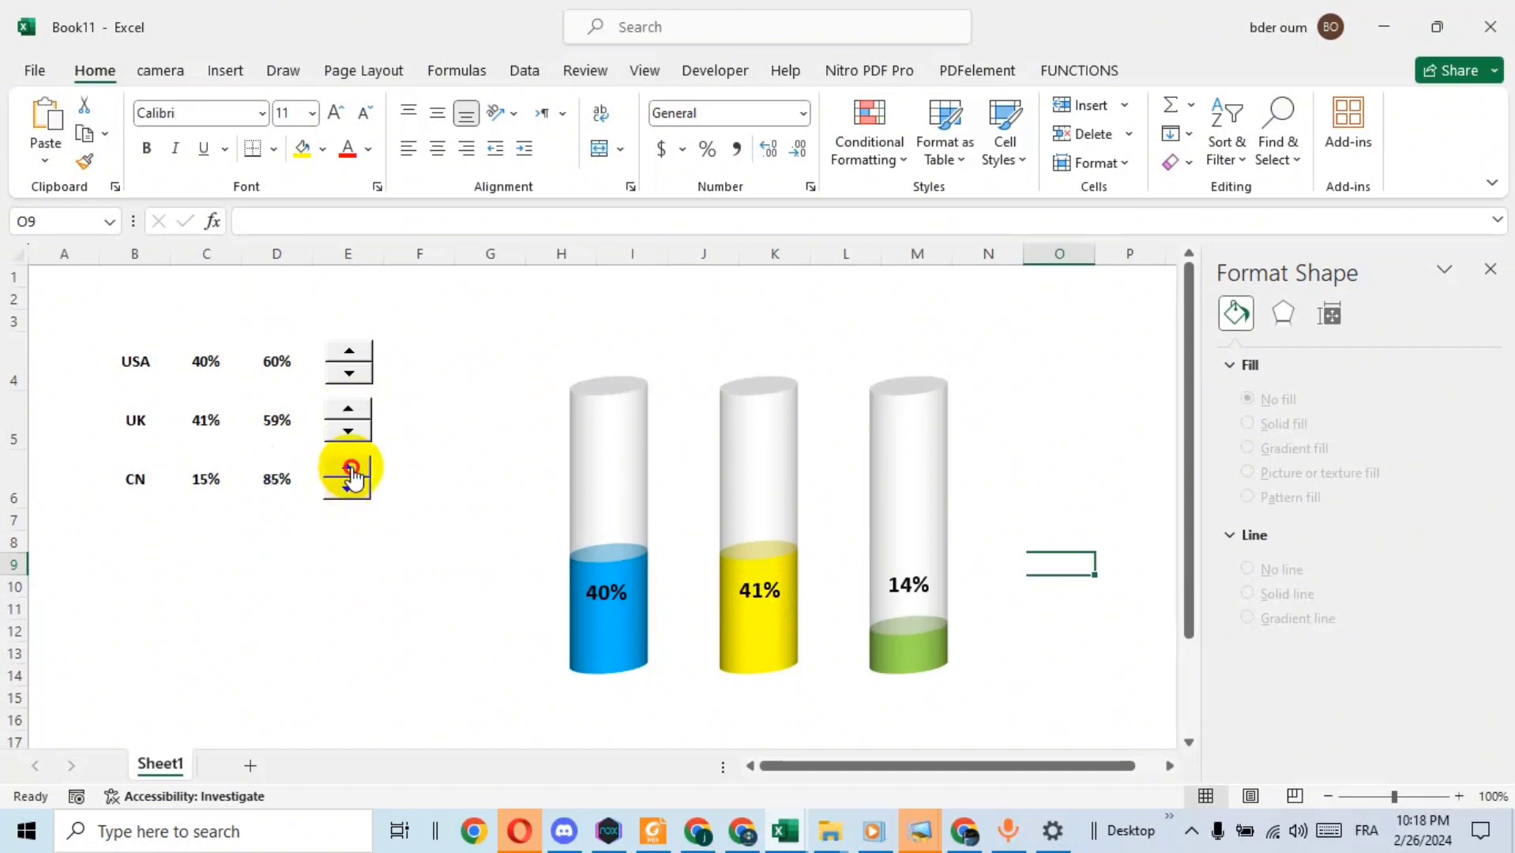
{"action": "triple_click", "coordinate": [350, 468]}
{"action": "double_click", "coordinate": [350, 467]}
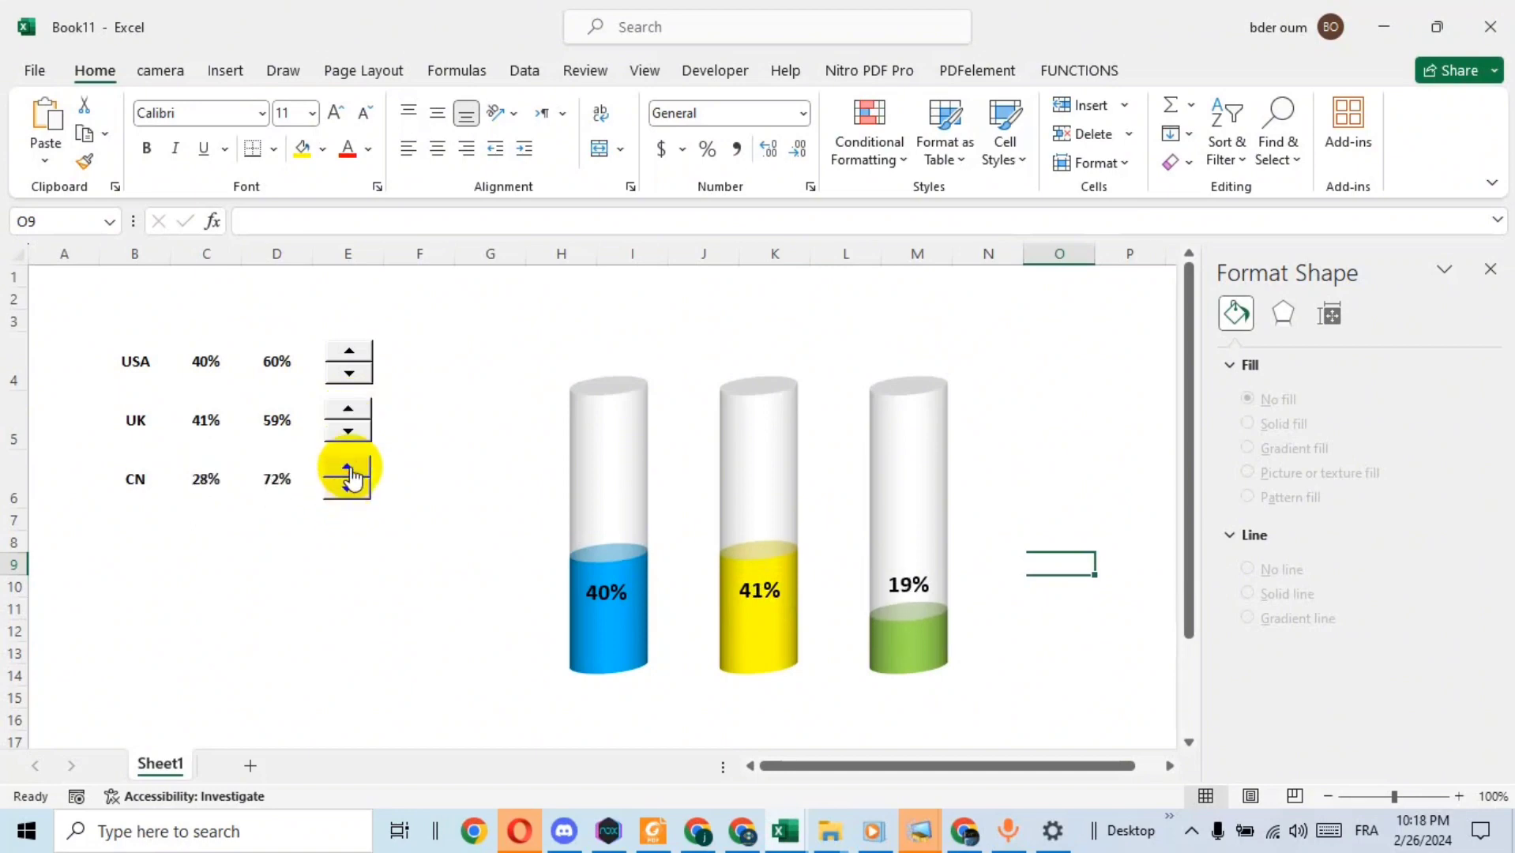
{"action": "double_click", "coordinate": [349, 470]}
{"action": "triple_click", "coordinate": [350, 469]}
{"action": "triple_click", "coordinate": [349, 469]}
{"action": "left_click", "coordinate": [349, 469]}
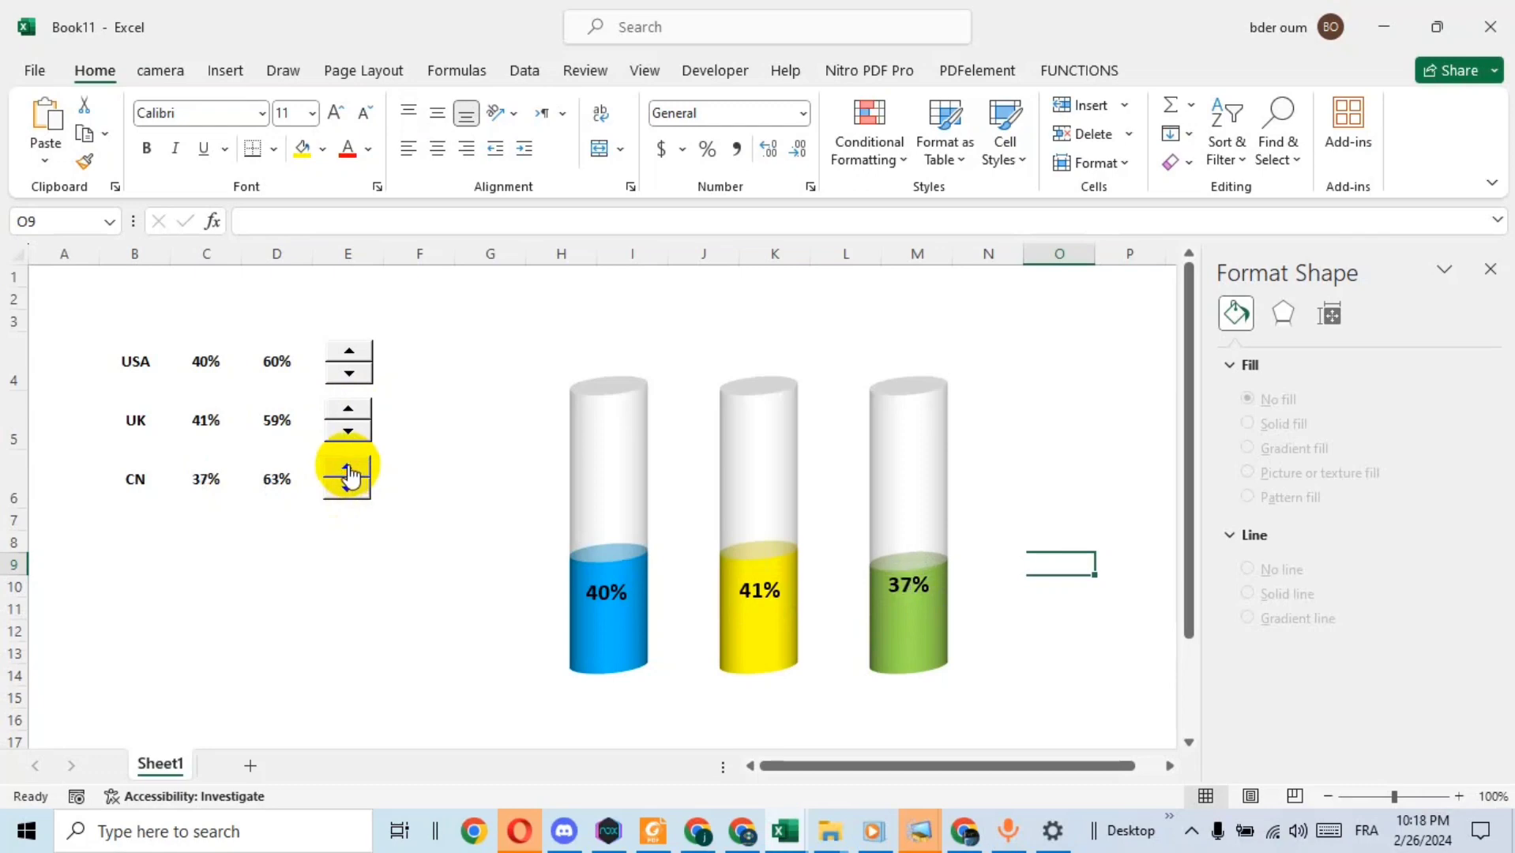
{"action": "left_click", "coordinate": [325, 602]}
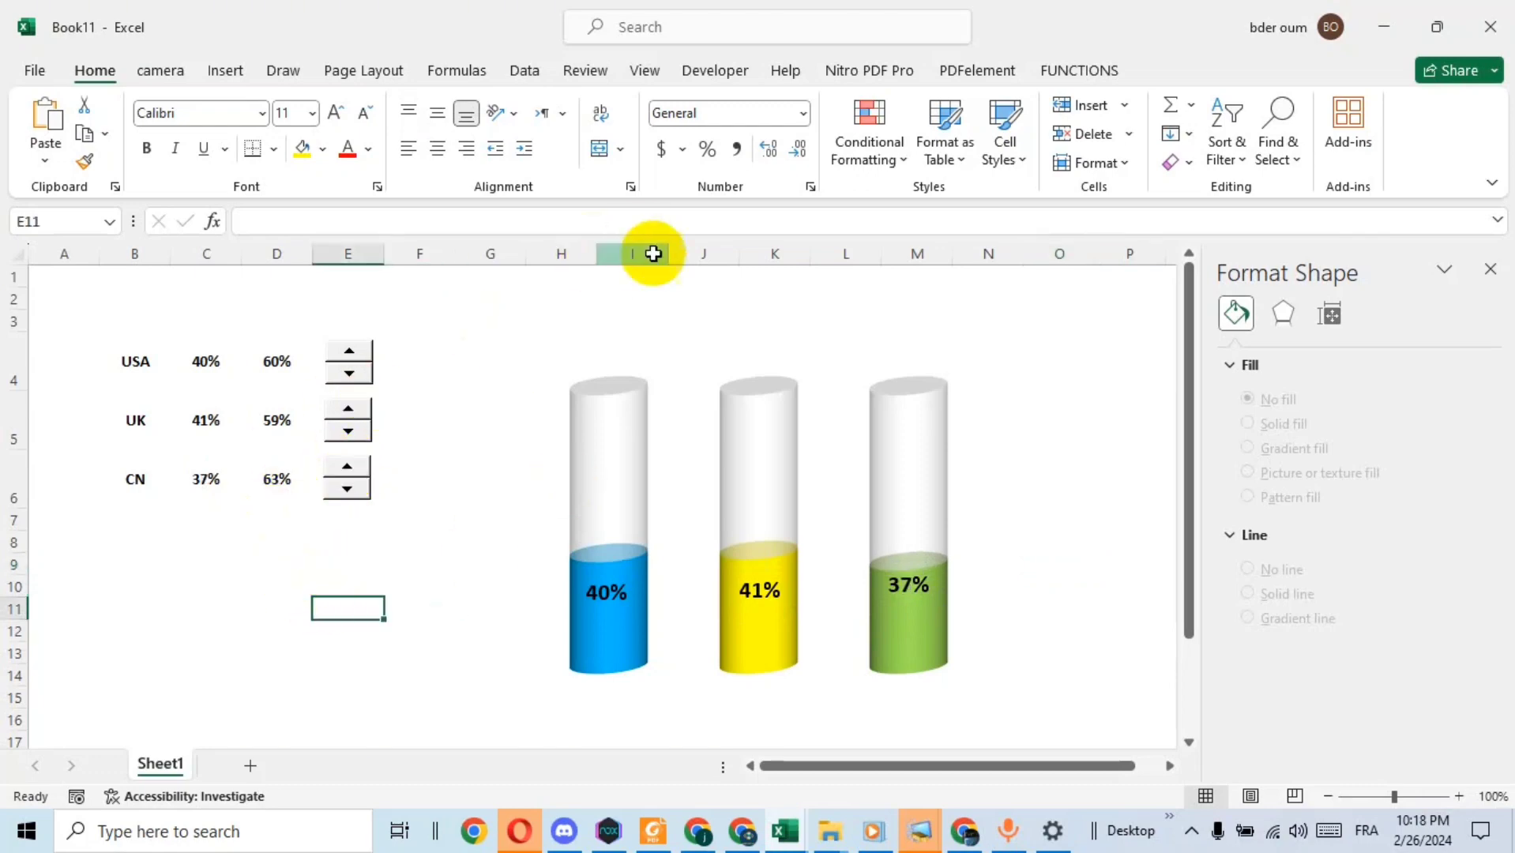
Step: Insert a text box above the blue cylinder and enter USA in it
{"action": "left_click", "coordinate": [237, 74]}
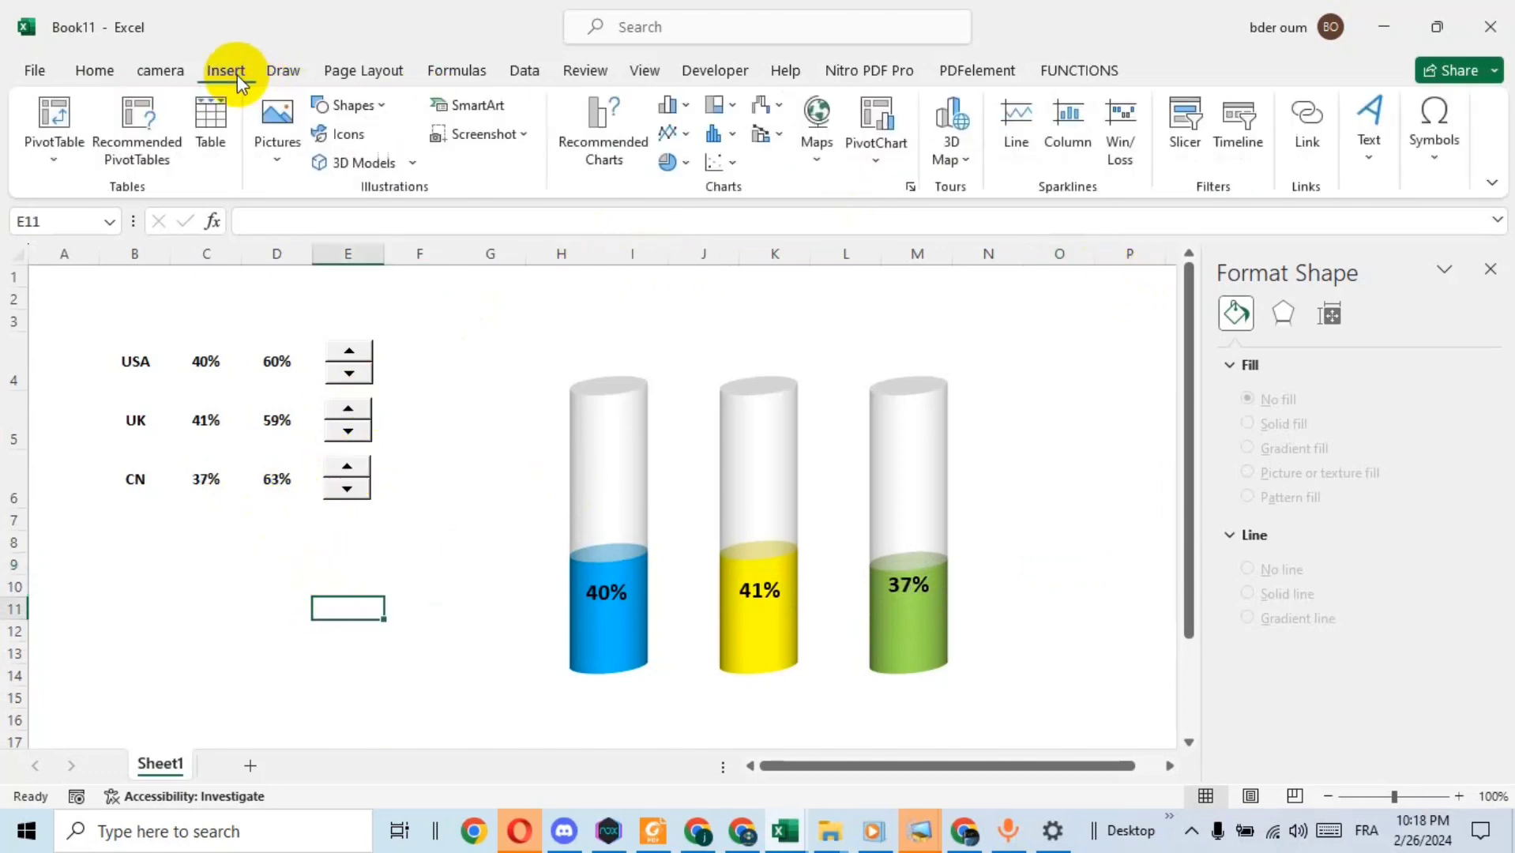
{"action": "left_click", "coordinate": [1369, 150]}
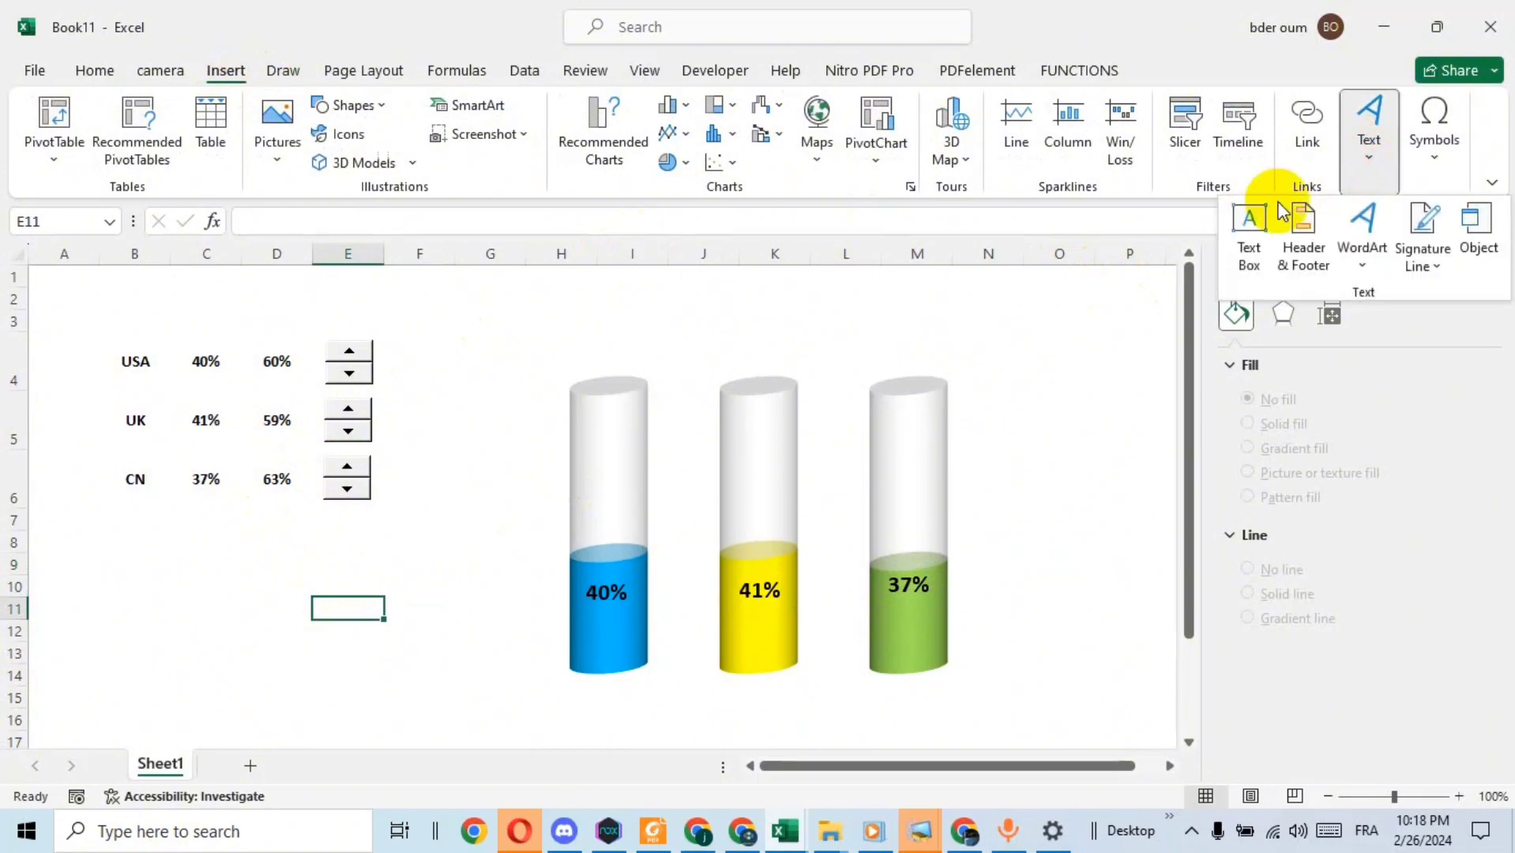
{"action": "left_click", "coordinate": [1249, 221]}
{"action": "left_click_drag", "start_coordinate": [560, 307], "coordinate": [638, 347]}
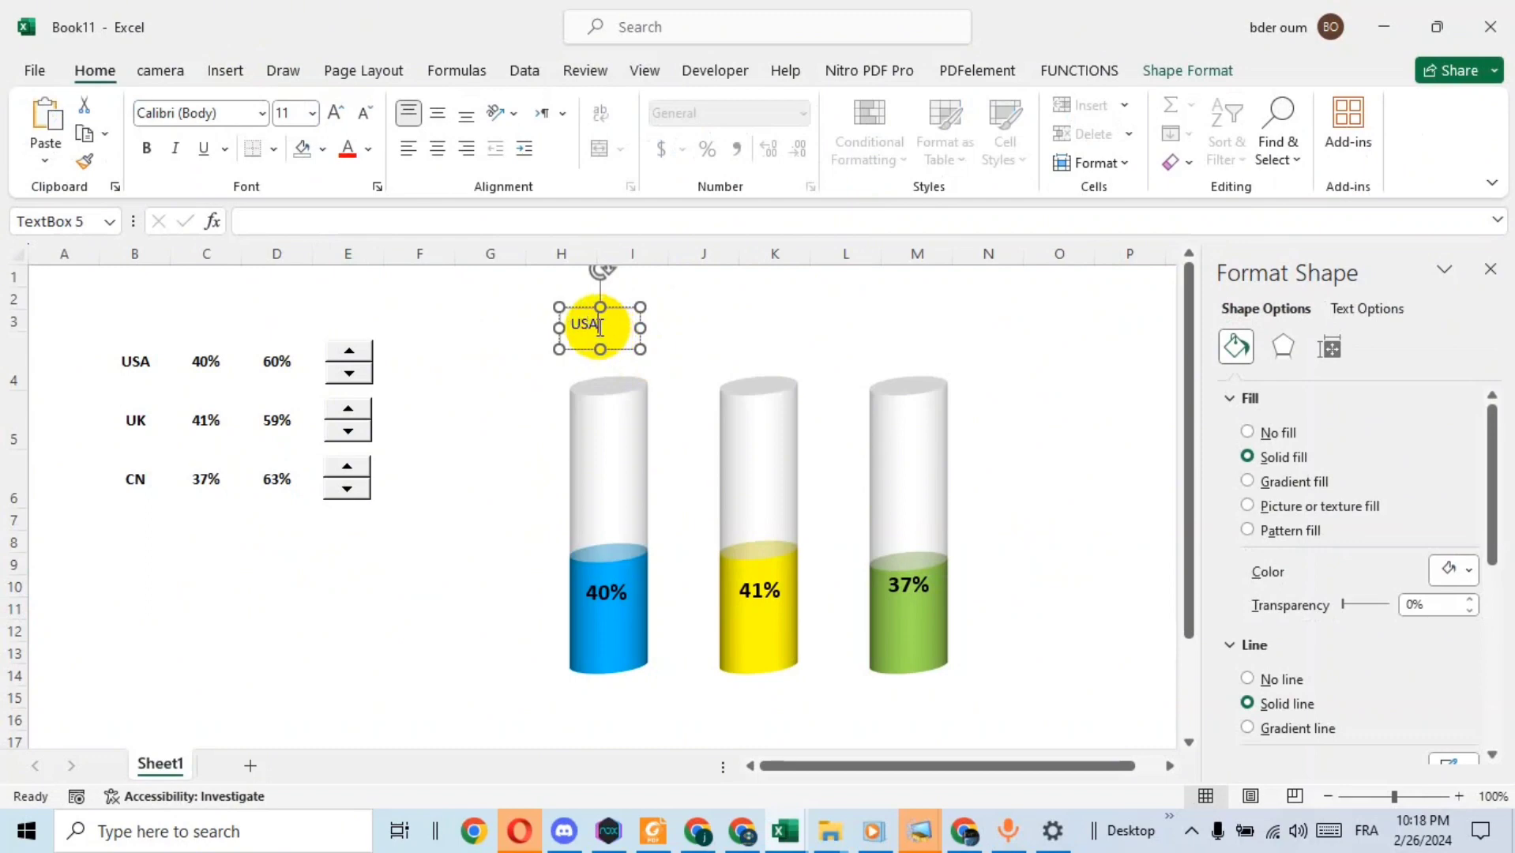
Step: Try to make the USA text box's text bold and enlarge its font
{"action": "left_click", "coordinate": [149, 149]}
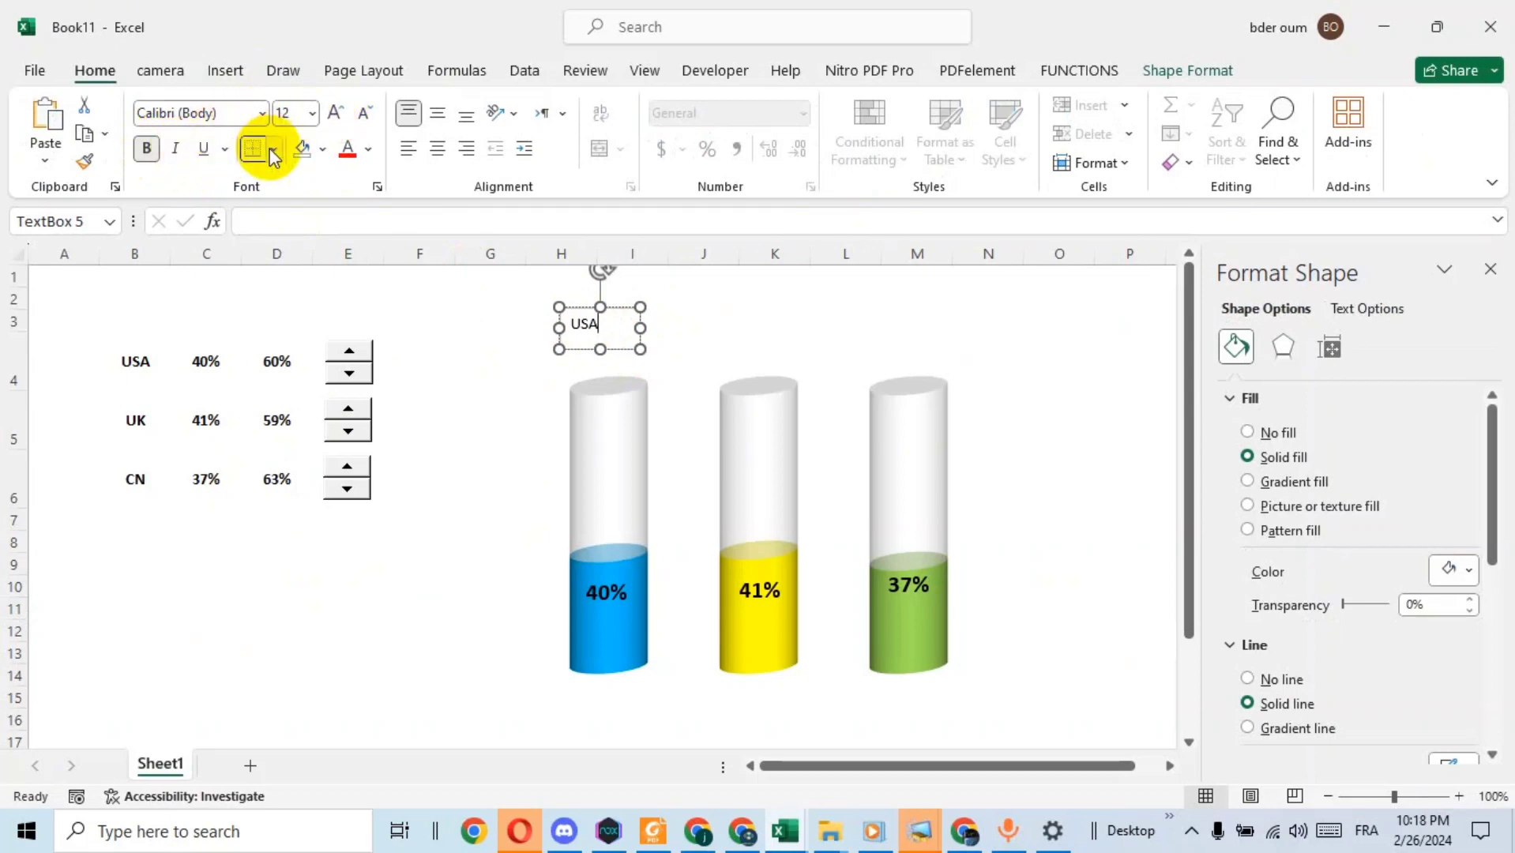
{"action": "left_click", "coordinate": [711, 299]}
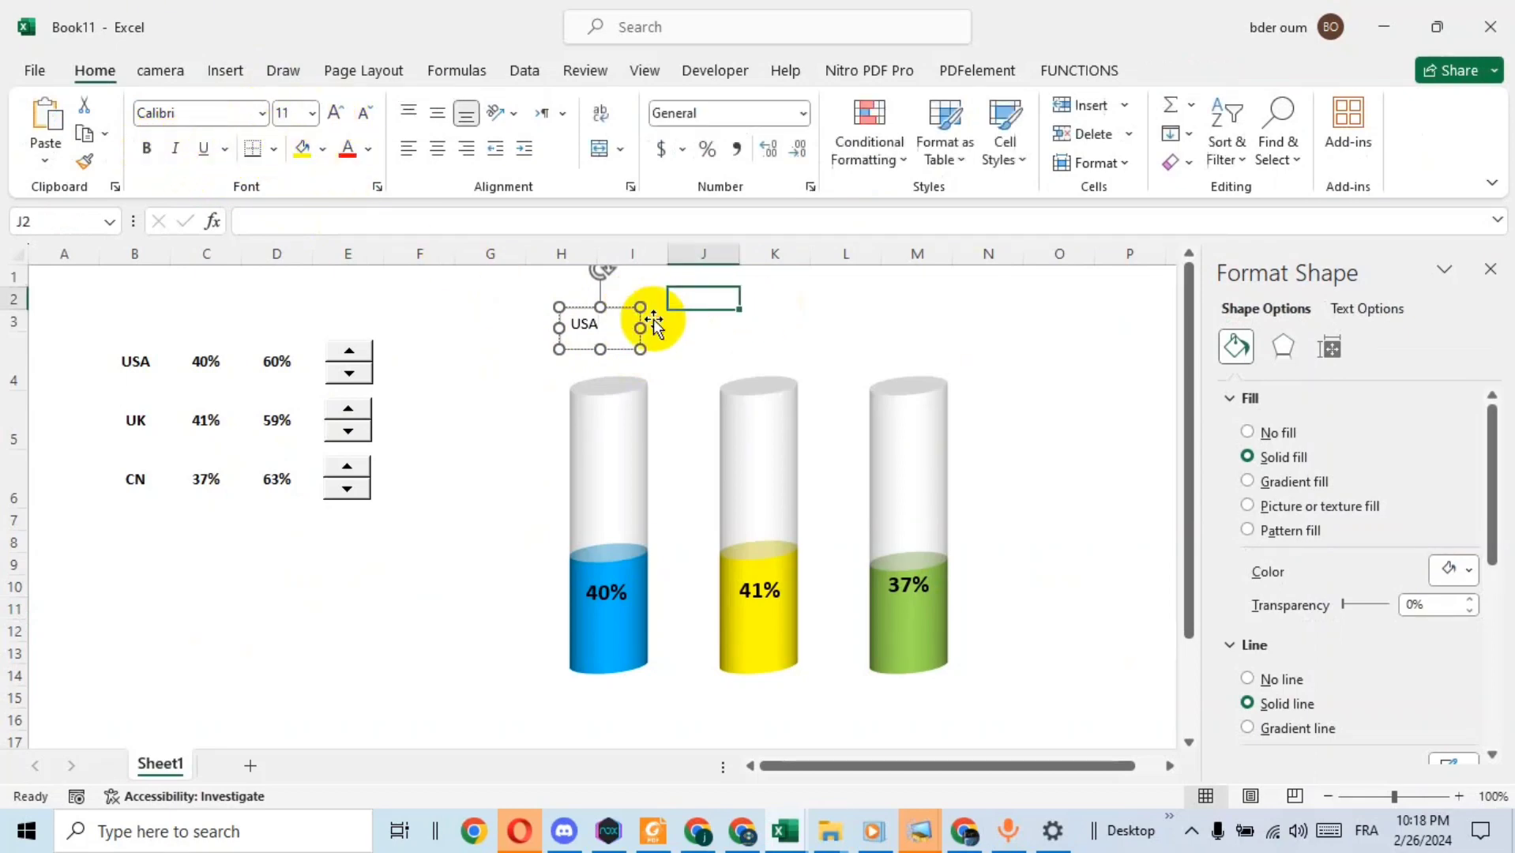
{"action": "left_click", "coordinate": [581, 313]}
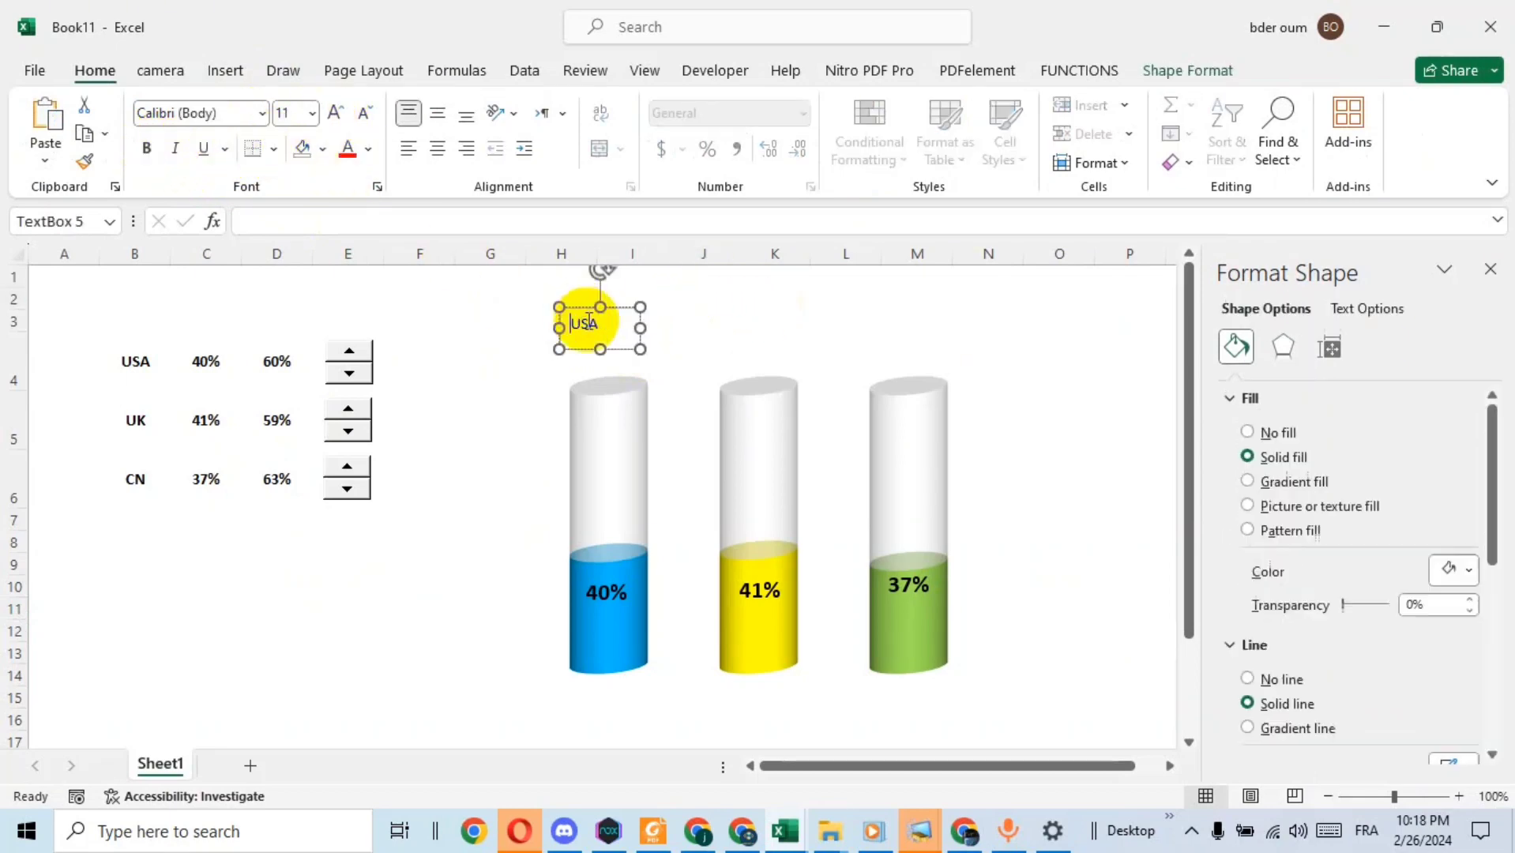
{"action": "left_click", "coordinate": [339, 114]}
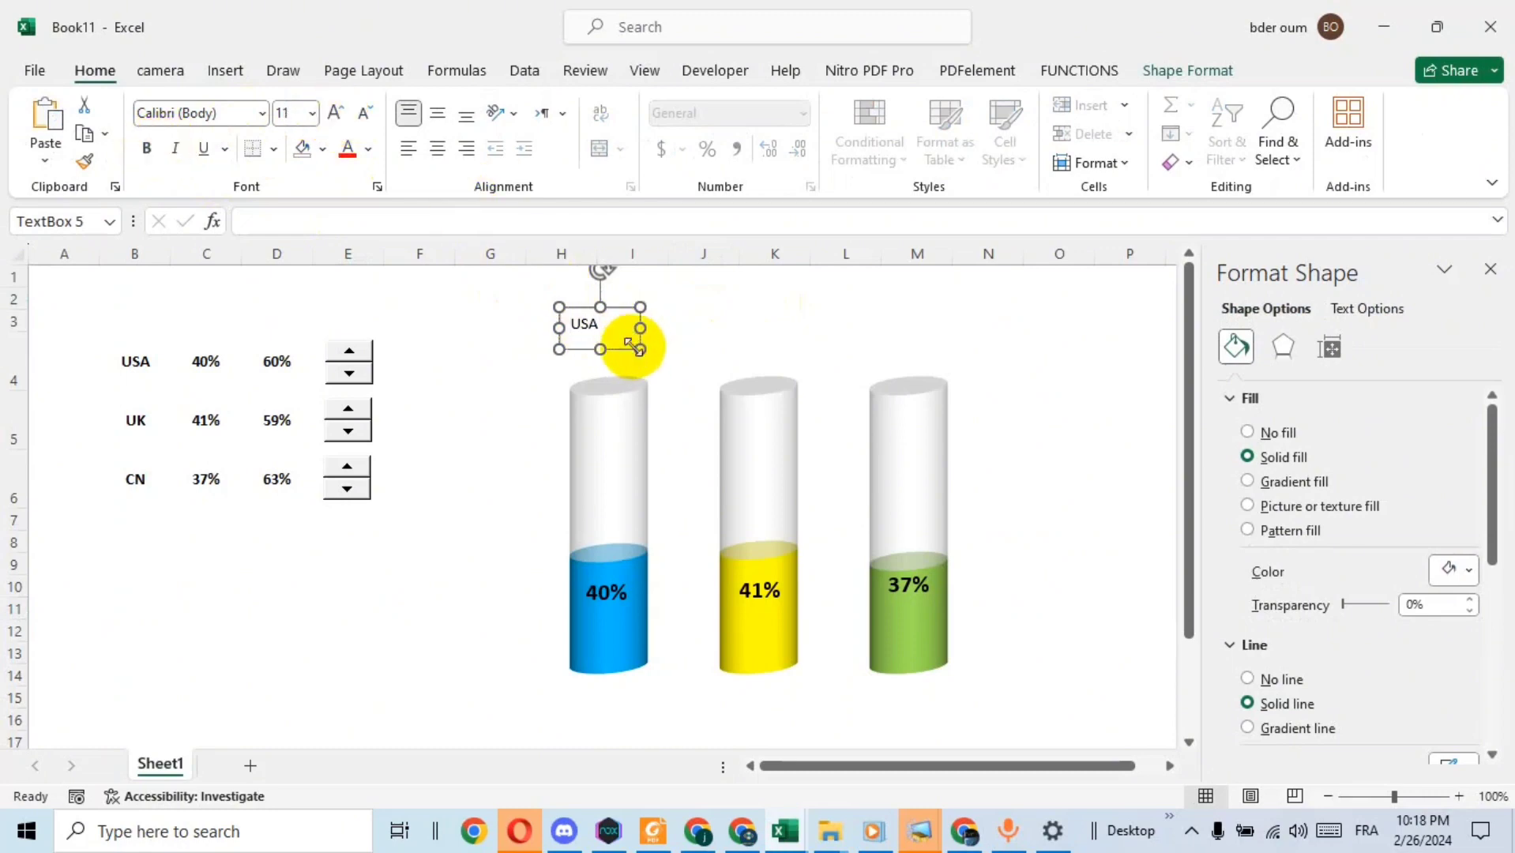
Step: Shrink the USA text box to about 0.33 by 0.55 inches and remove its outline and fill
{"action": "left_click_drag", "start_coordinate": [634, 346], "coordinate": [621, 342]}
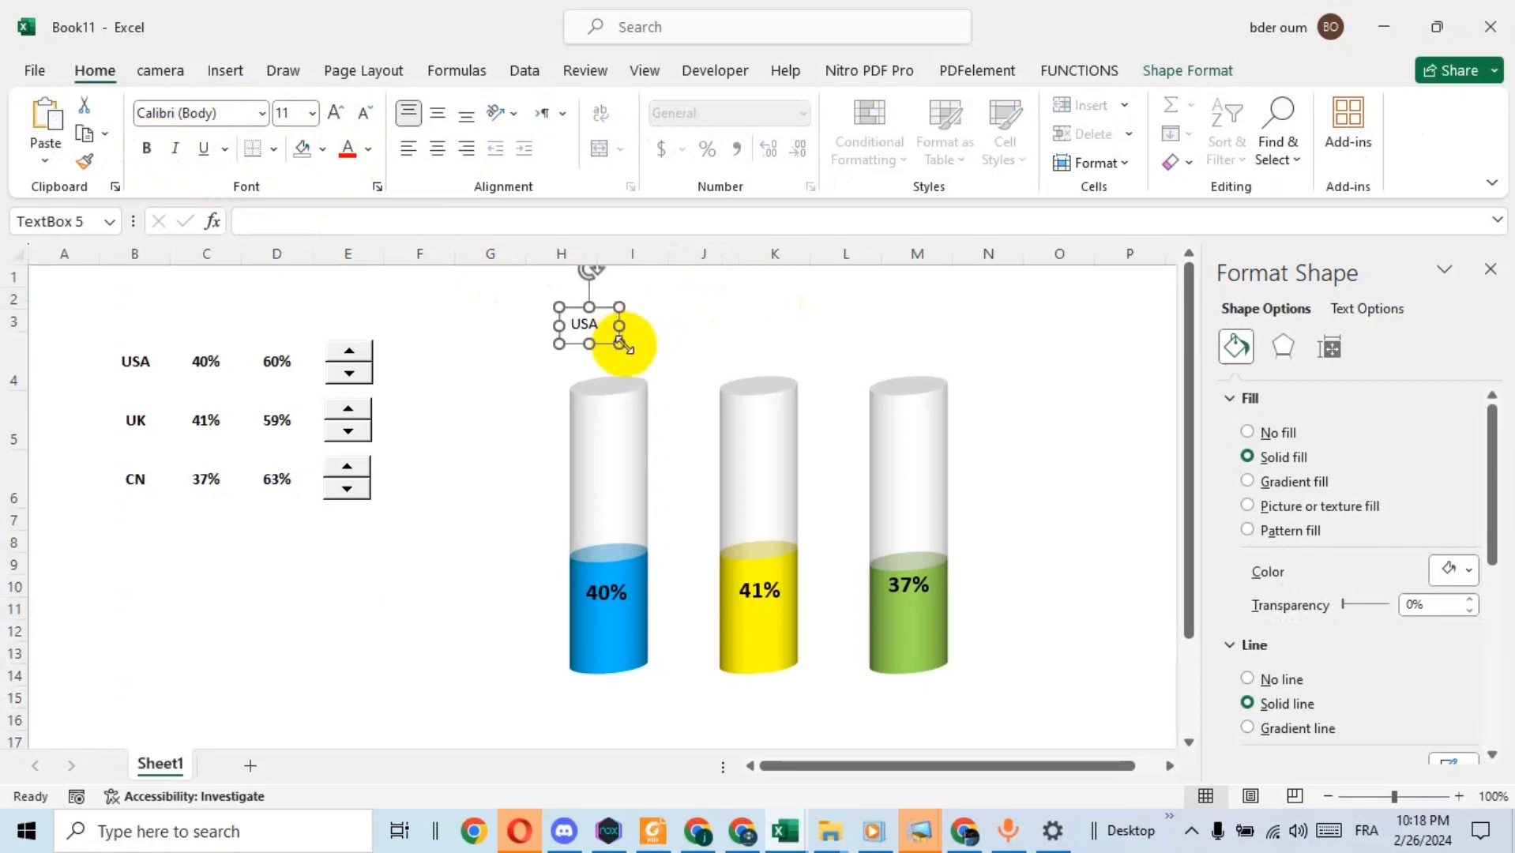
{"action": "left_click", "coordinate": [1181, 77]}
{"action": "left_click", "coordinate": [627, 132]}
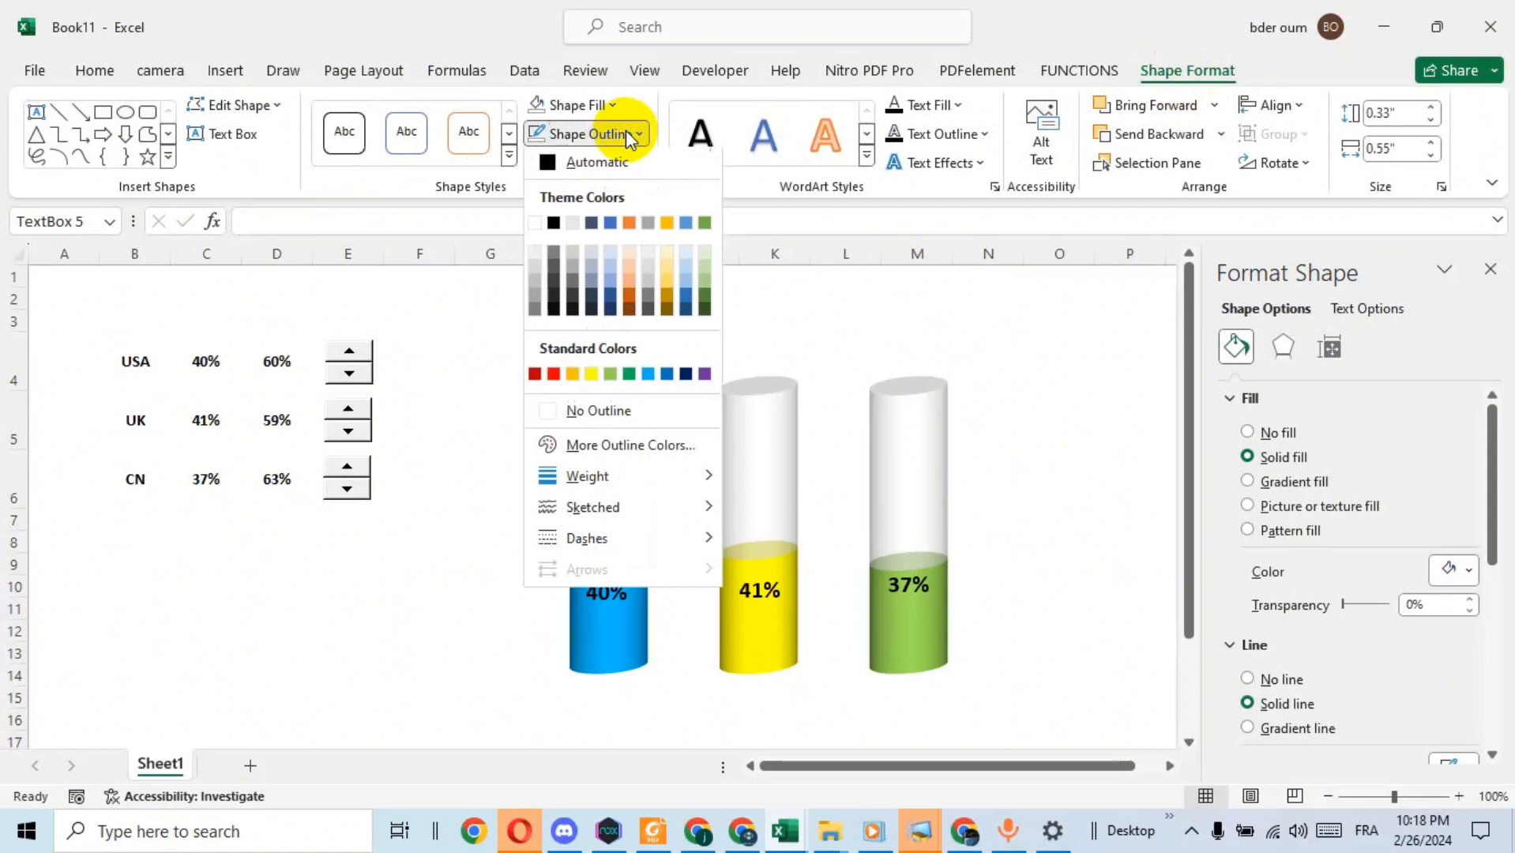
{"action": "left_click", "coordinate": [584, 414]}
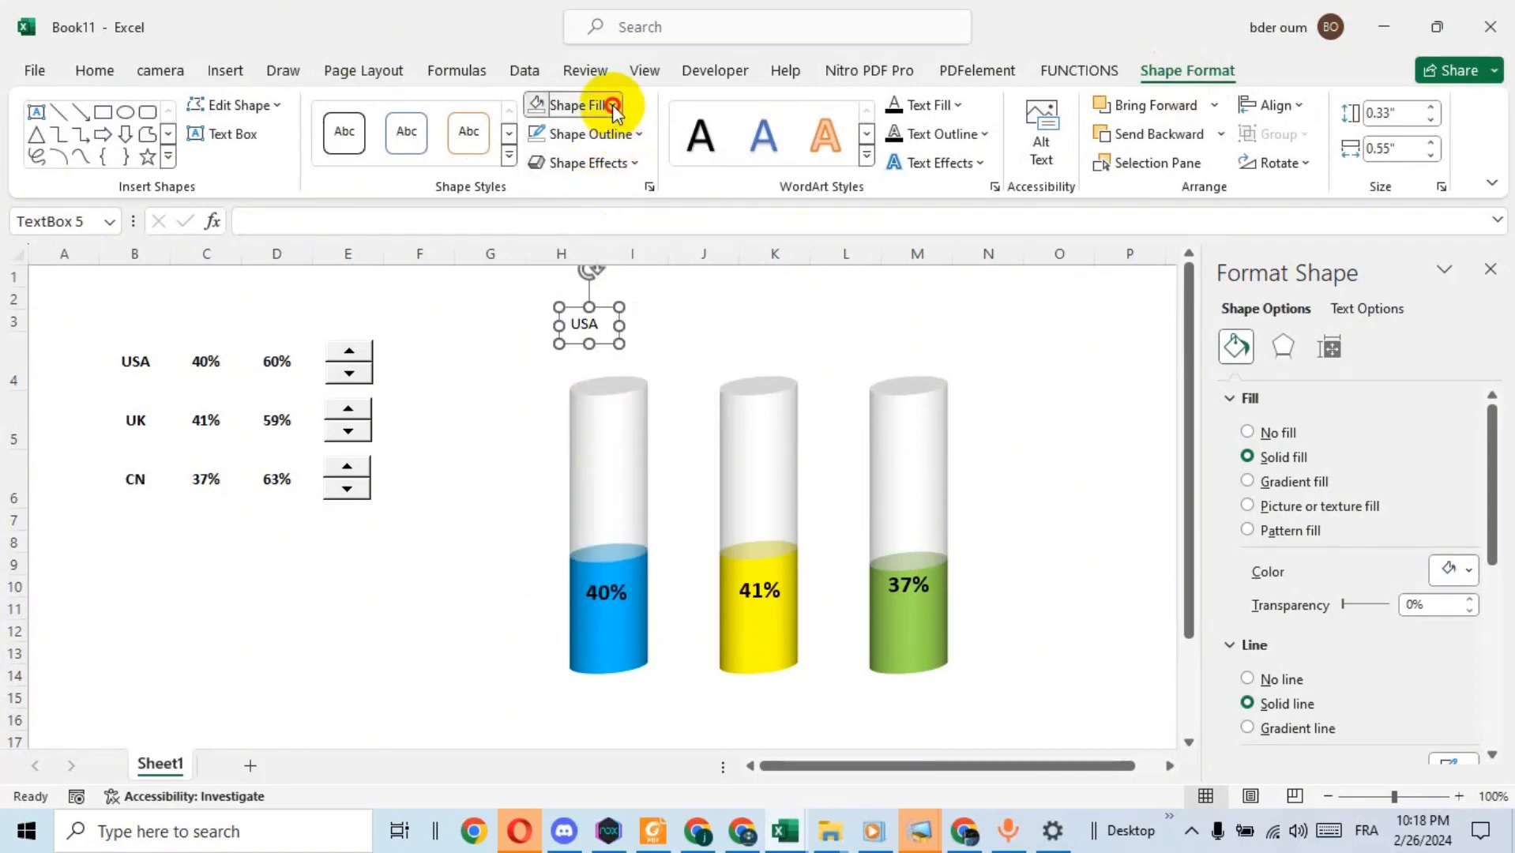
{"action": "left_click", "coordinate": [613, 105]}
{"action": "left_click", "coordinate": [602, 385]}
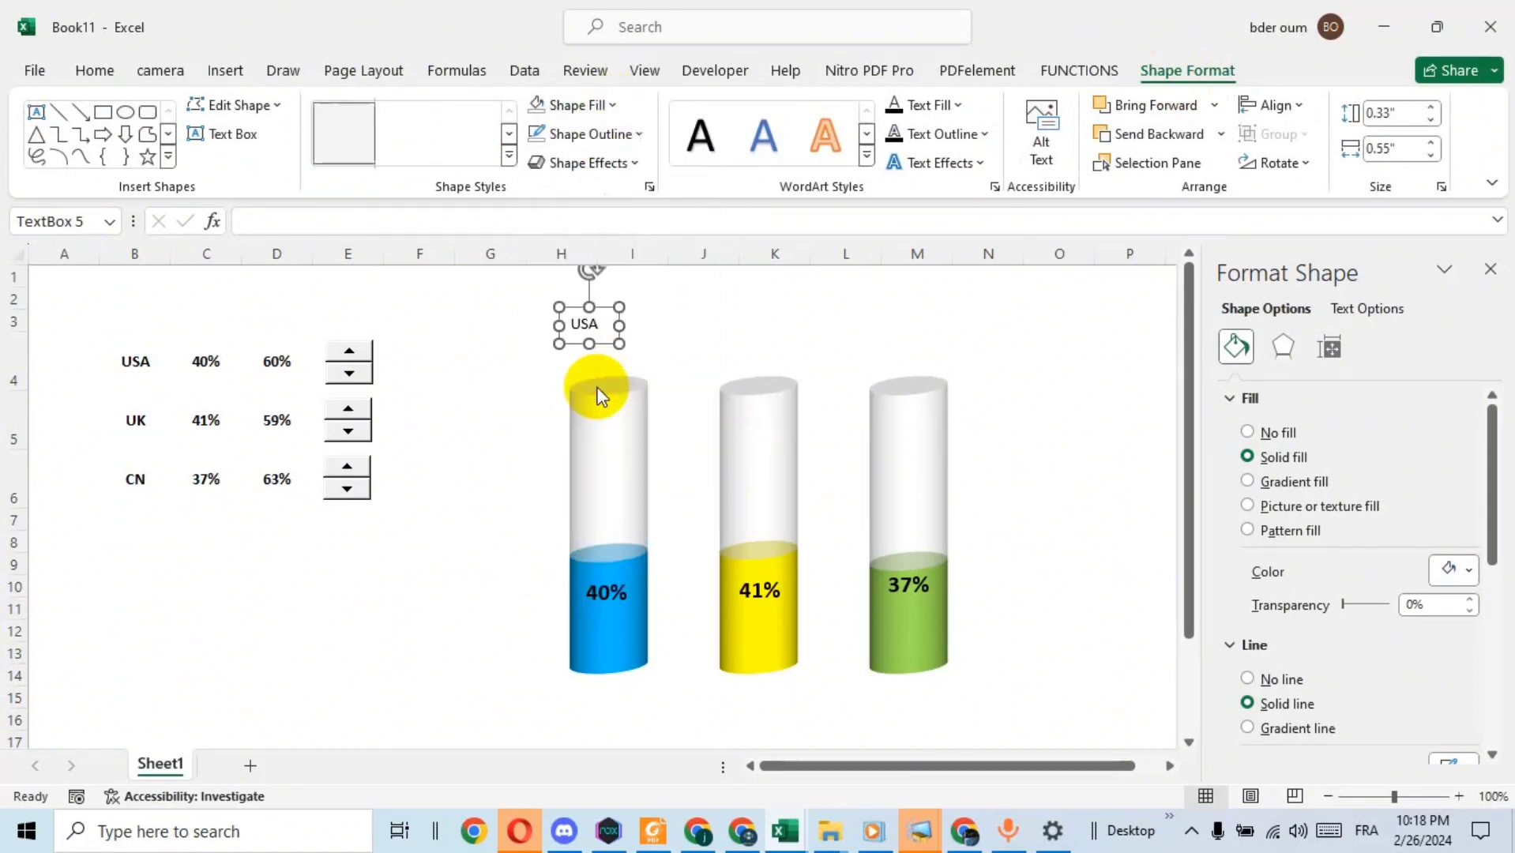
{"action": "left_click", "coordinate": [692, 338]}
Step: Center the USA label just above the blue cylinder and place copies of it above the yellow and green cylinders
{"action": "left_click", "coordinate": [585, 323]}
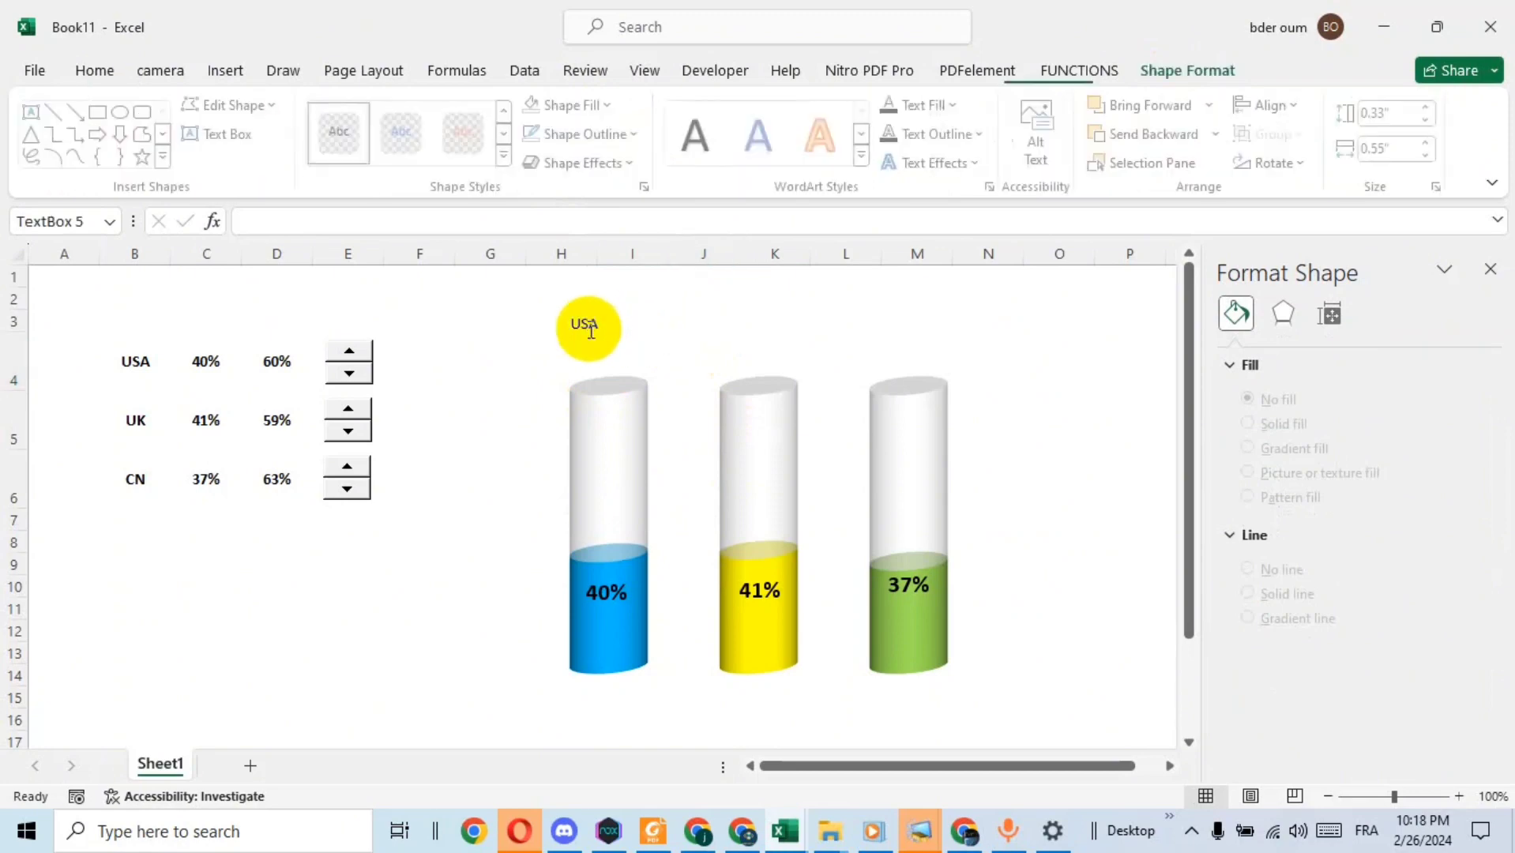
{"action": "left_click_drag", "start_coordinate": [601, 336], "coordinate": [628, 368]}
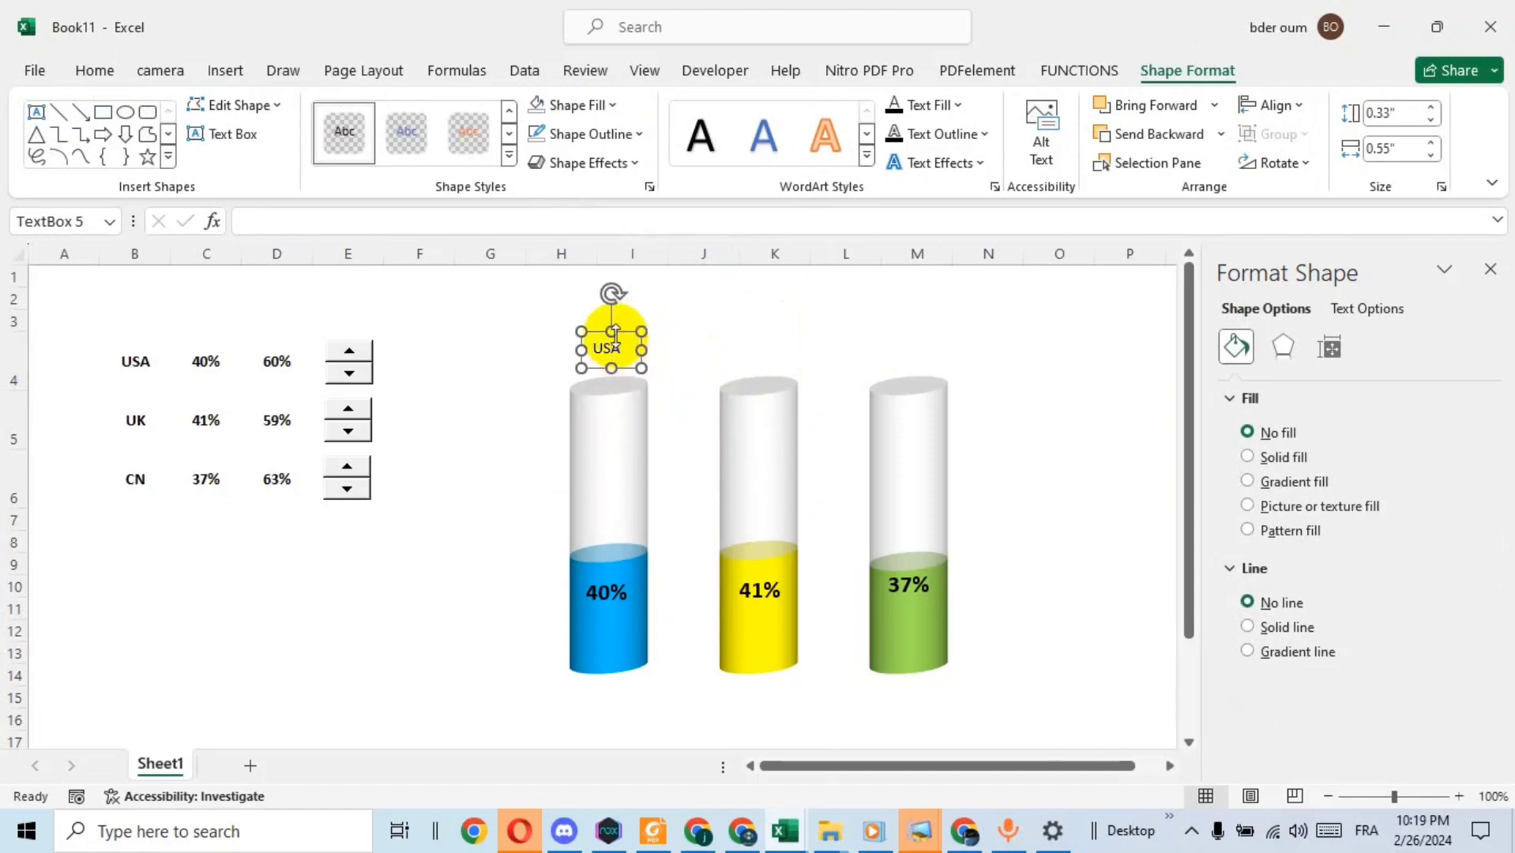
{"action": "right_click", "coordinate": [596, 340]}
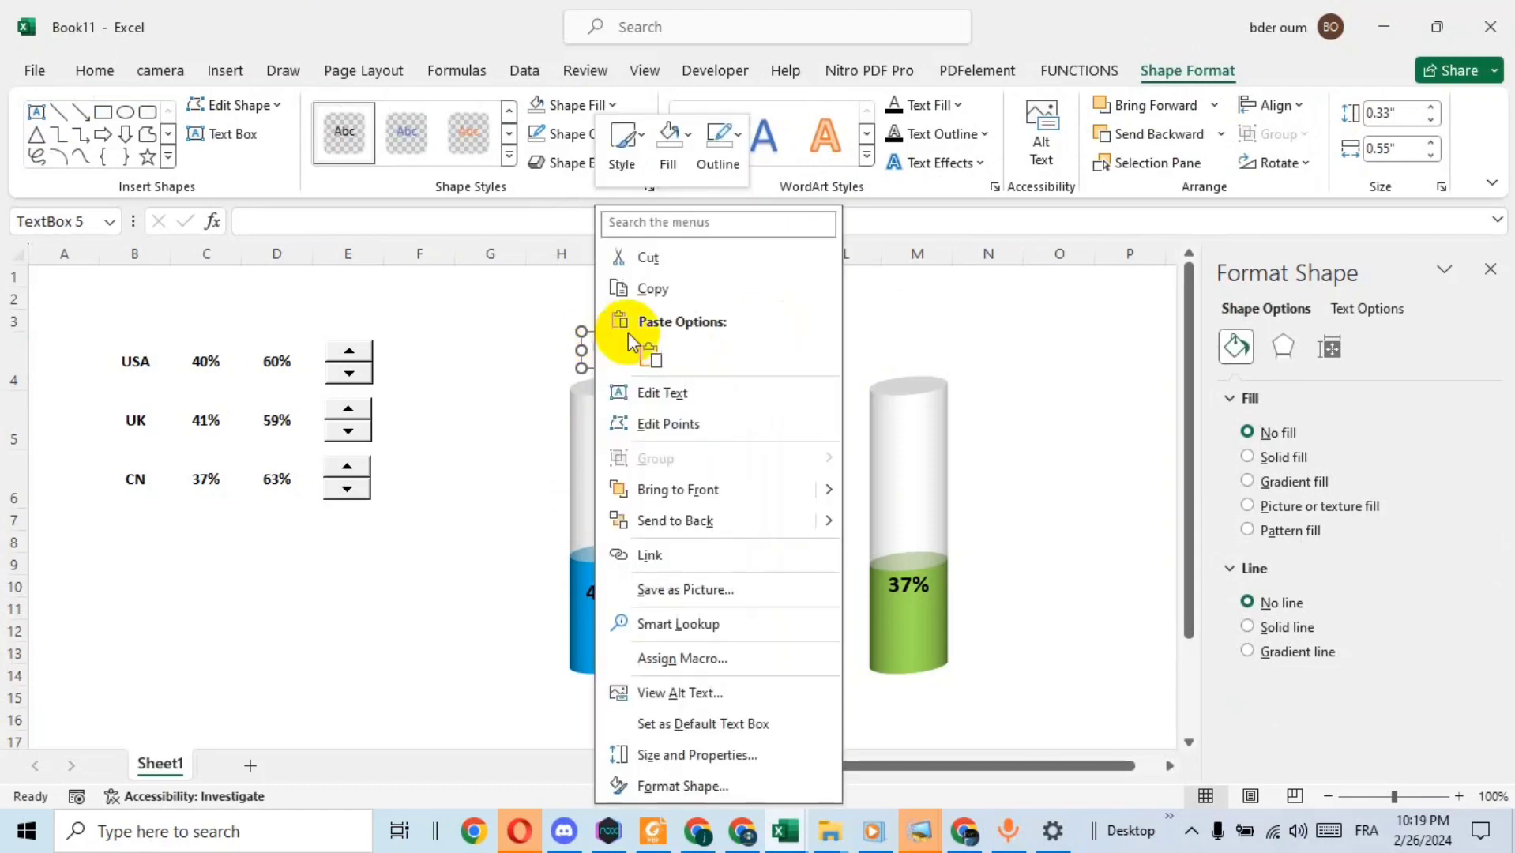
{"action": "left_click", "coordinate": [655, 288]}
{"action": "left_click", "coordinate": [741, 334]}
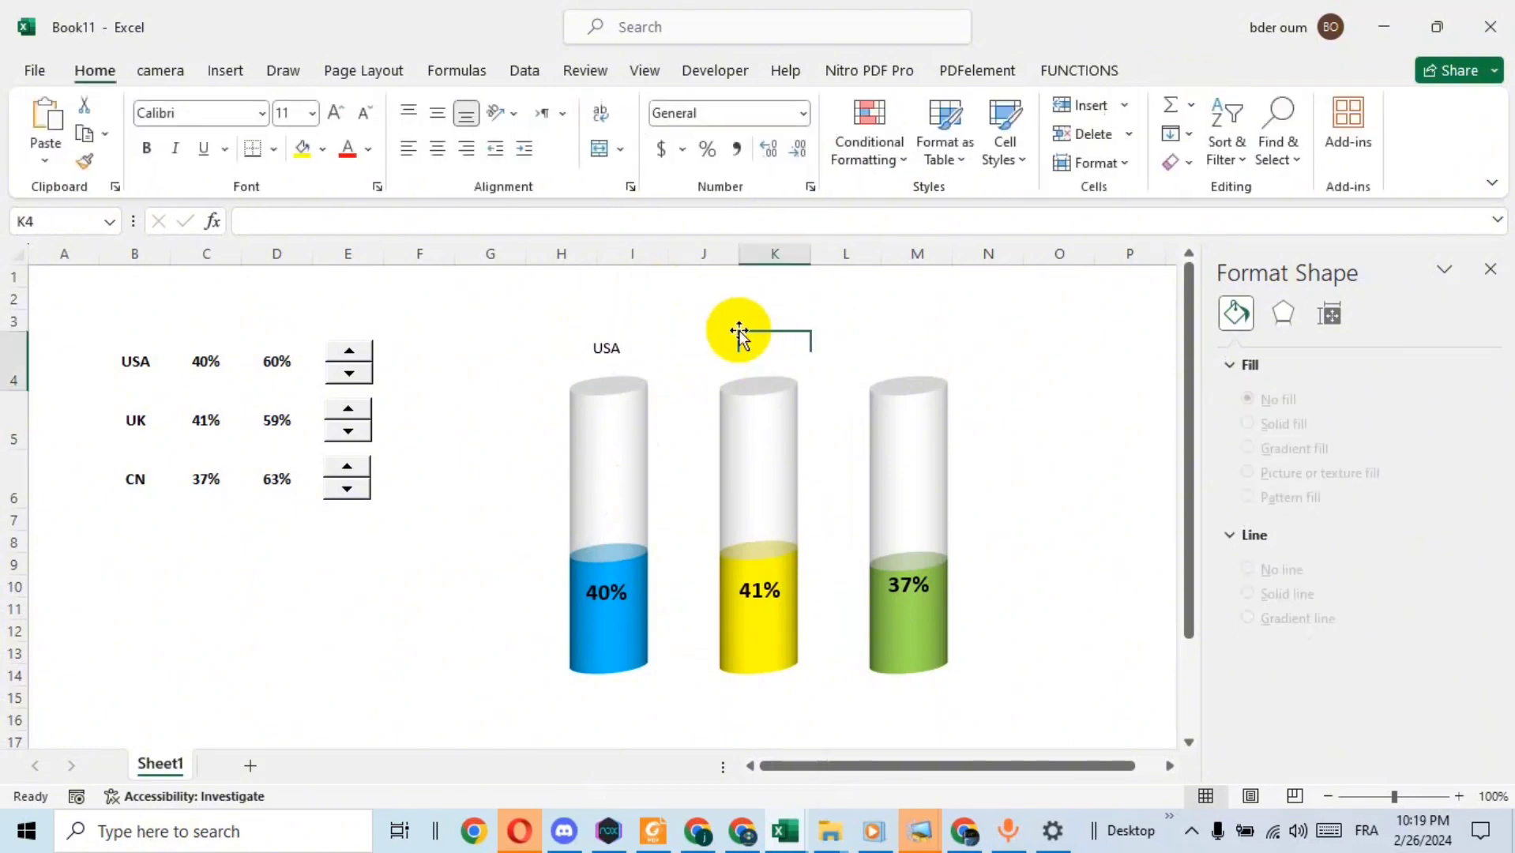
{"action": "left_click", "coordinate": [723, 326]}
{"action": "key", "text": "ctrl+v"}
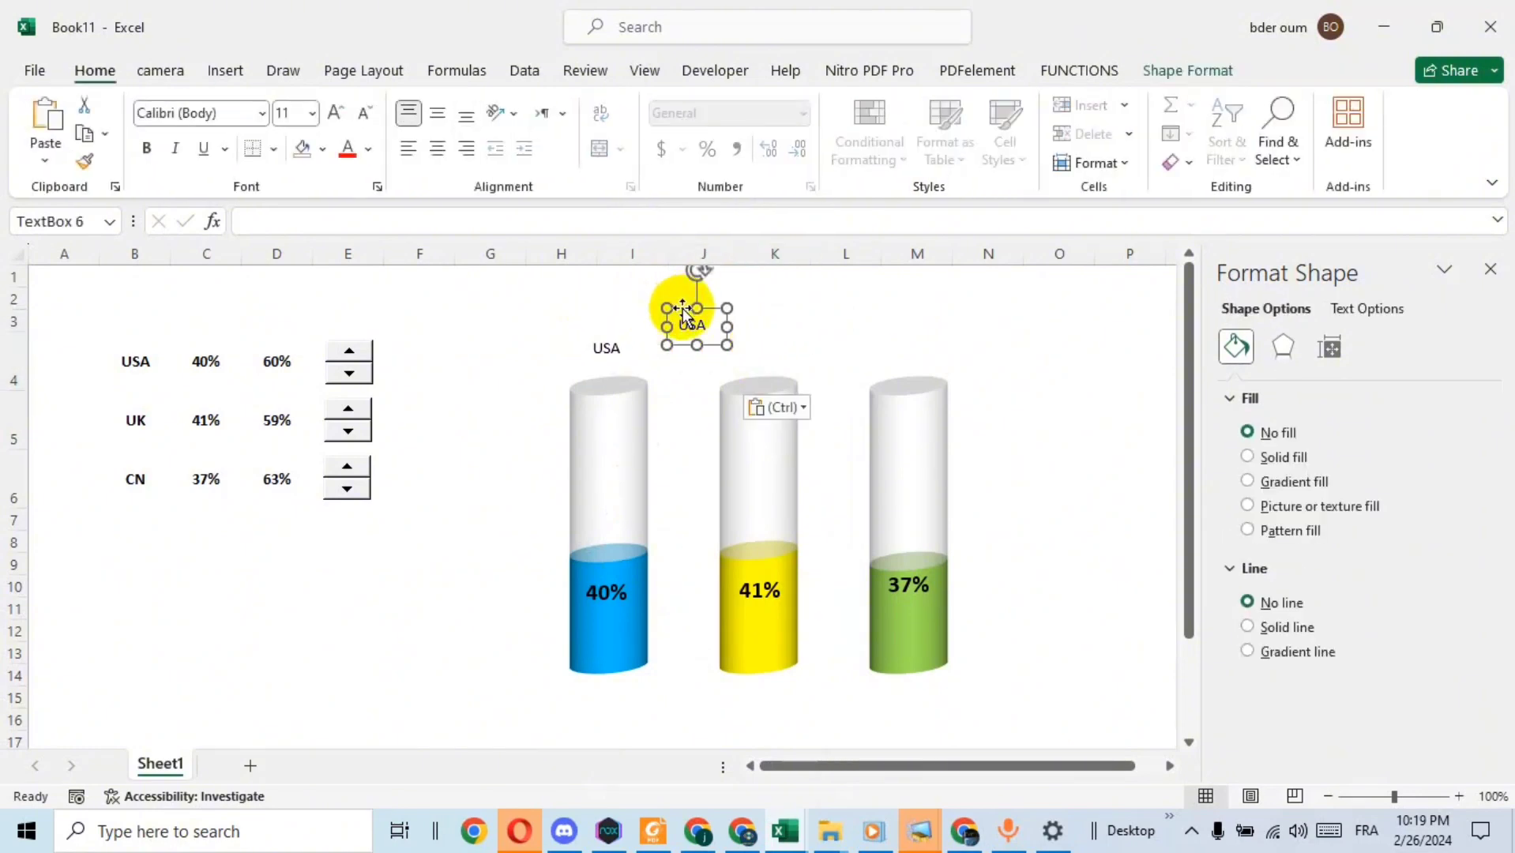
{"action": "left_click_drag", "start_coordinate": [682, 309], "coordinate": [745, 332]}
{"action": "left_click", "coordinate": [902, 334]}
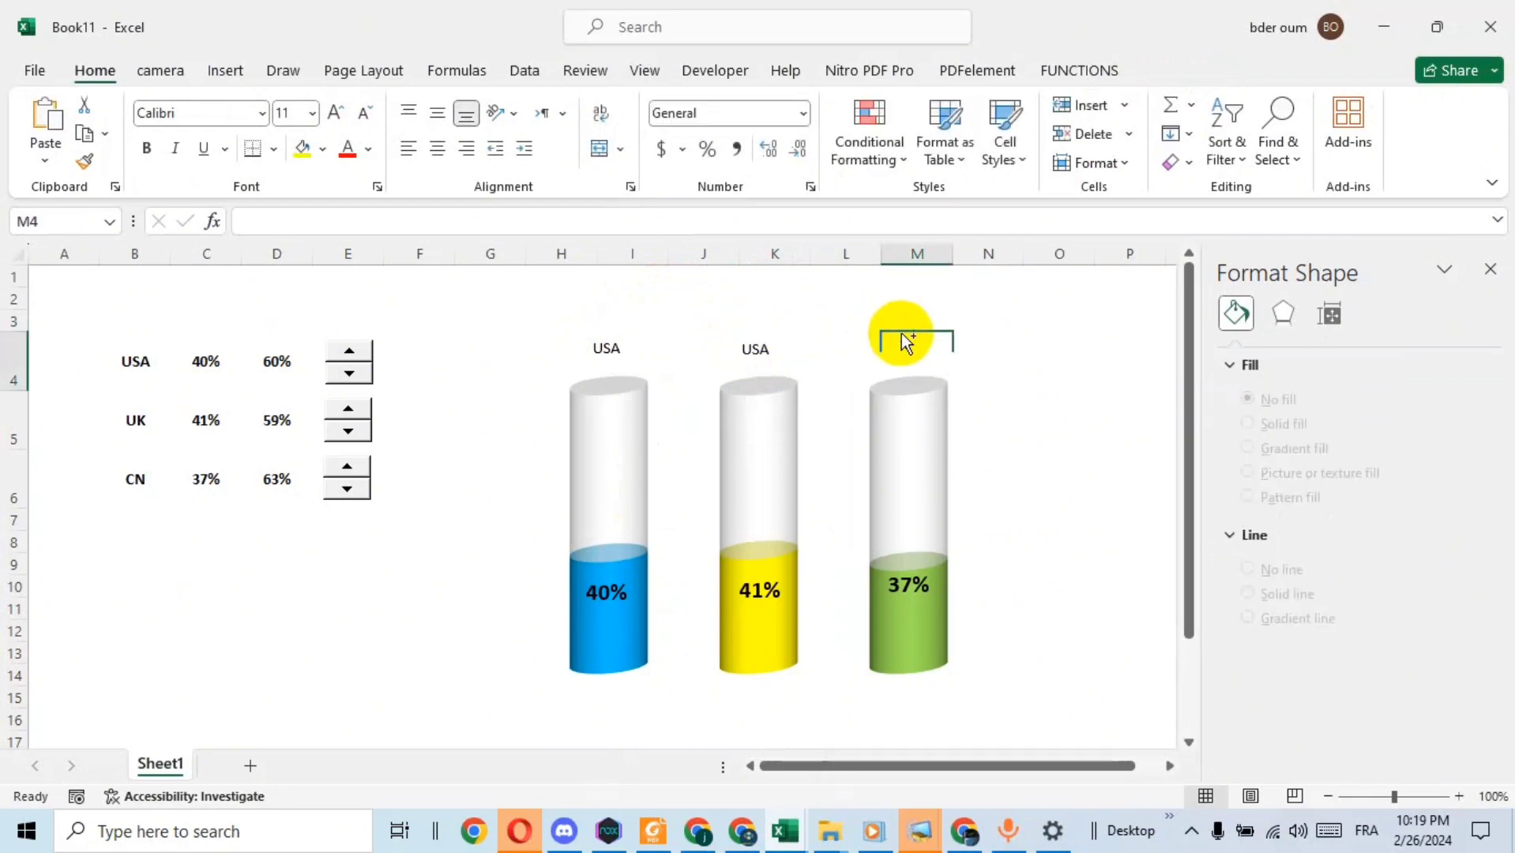
{"action": "key", "text": "ctrl+v"}
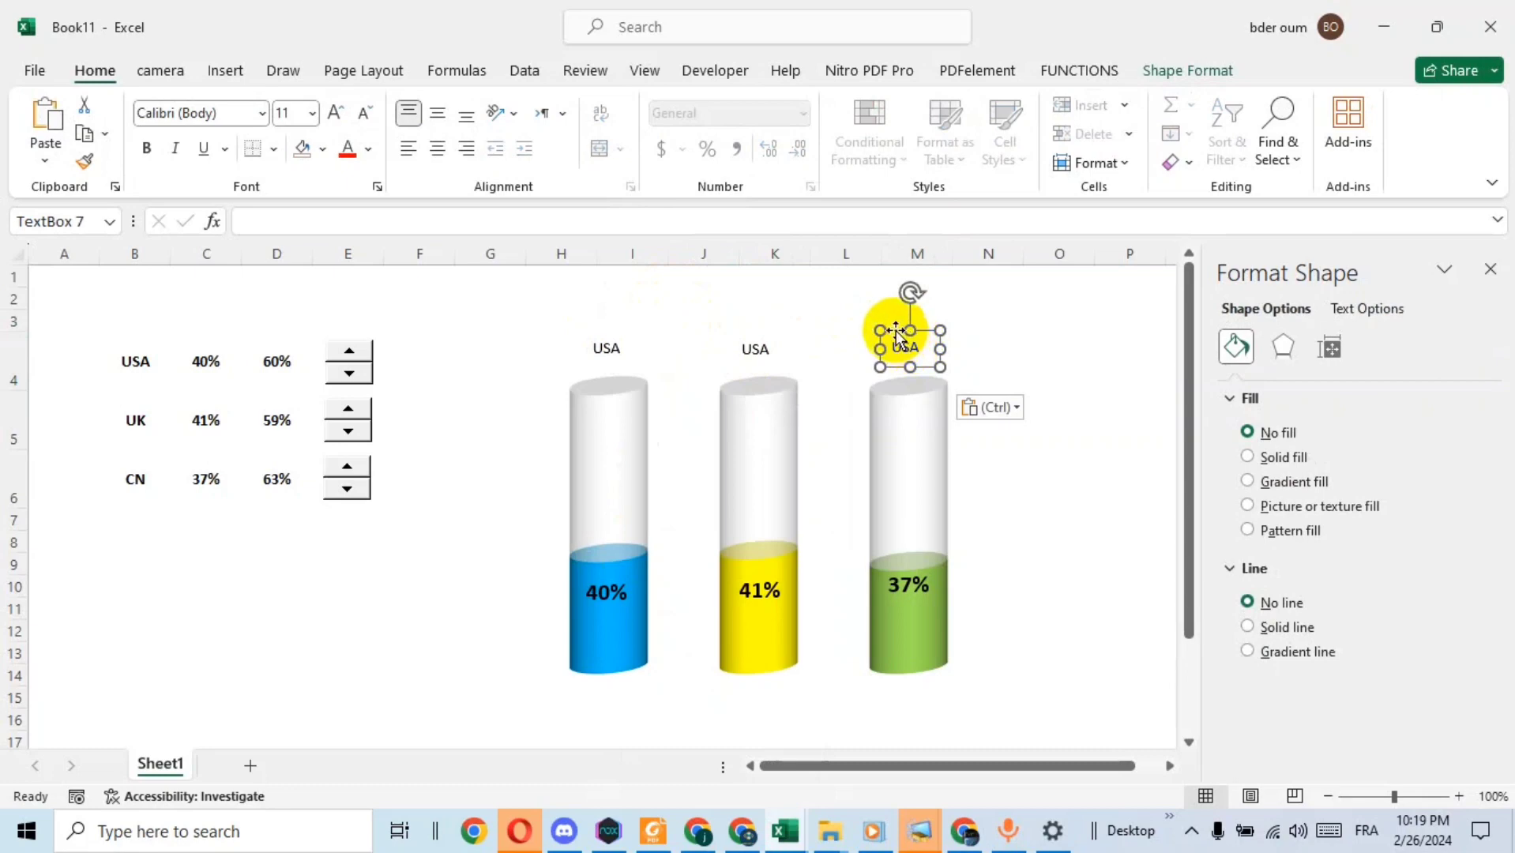
{"action": "left_click_drag", "start_coordinate": [893, 331], "coordinate": [894, 331]}
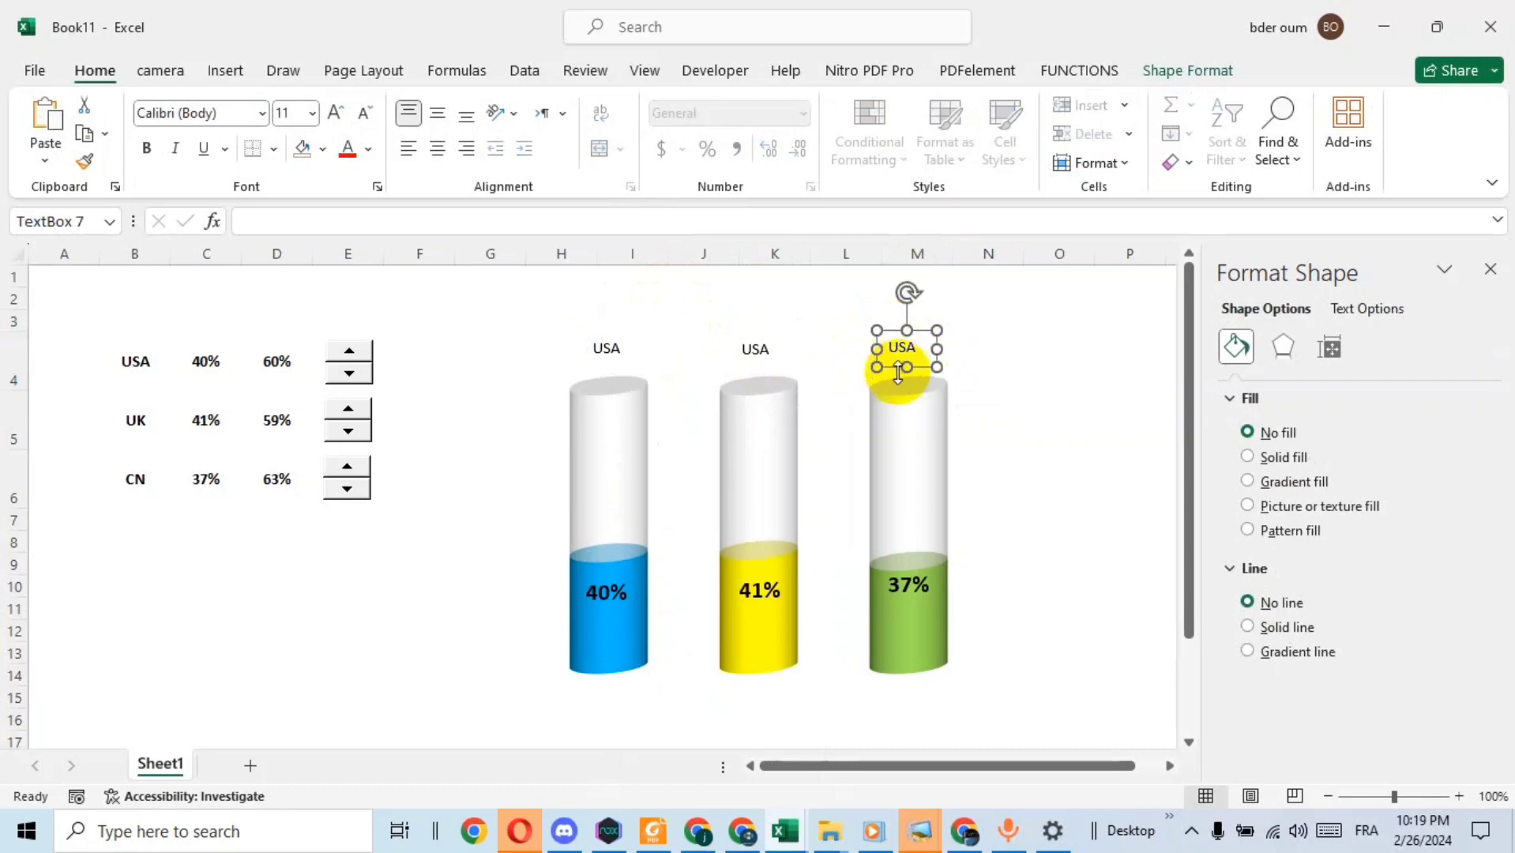
Step: Change the label above the green cylinder to CN and the one above the yellow cylinder to UK
{"action": "left_click", "coordinate": [926, 352]}
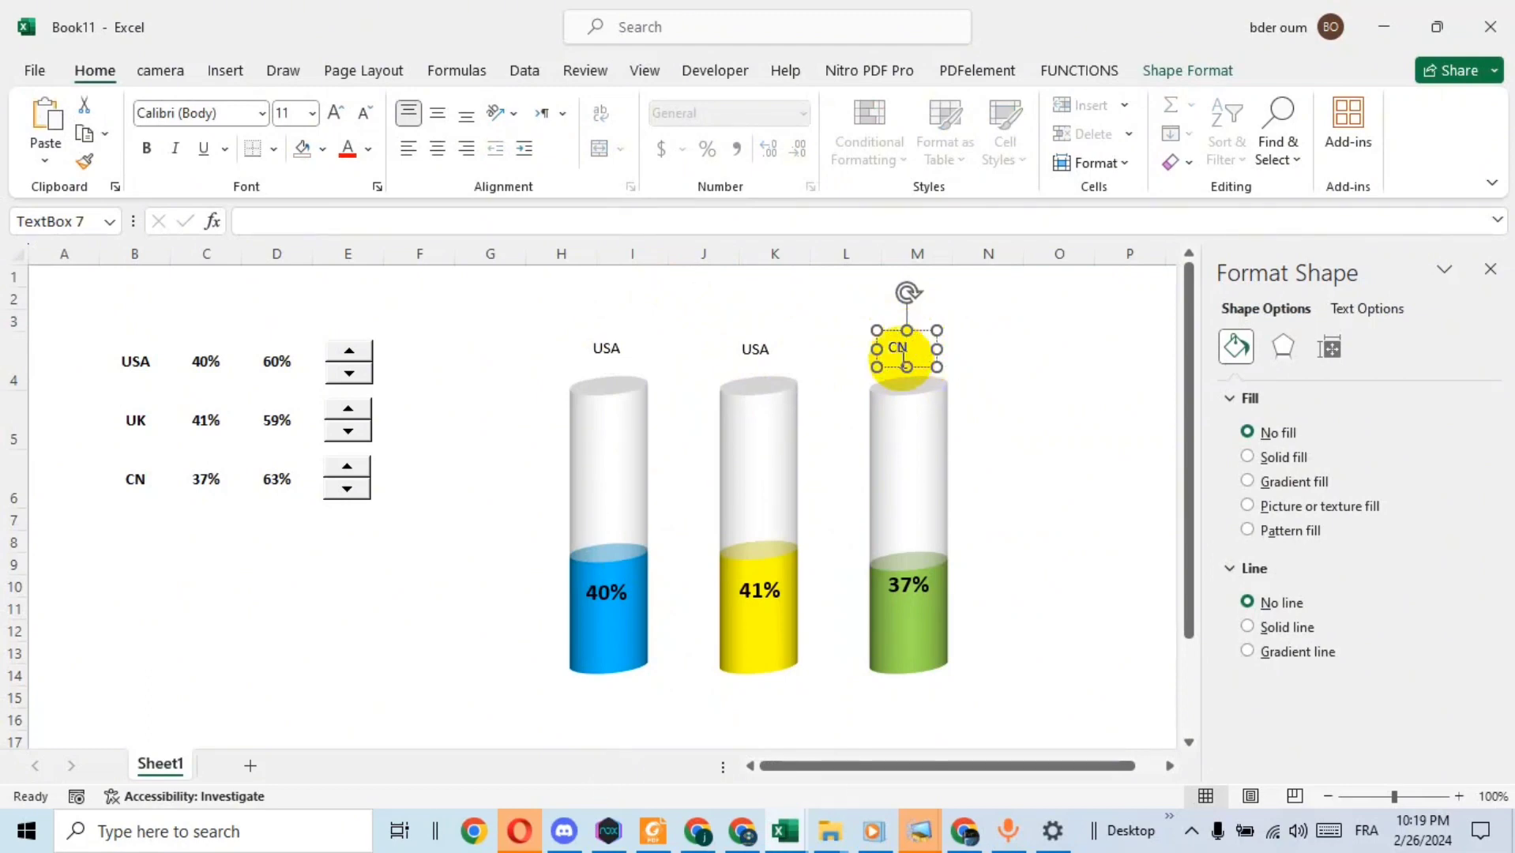
{"action": "left_click", "coordinate": [779, 356]}
{"action": "left_click", "coordinate": [760, 348]}
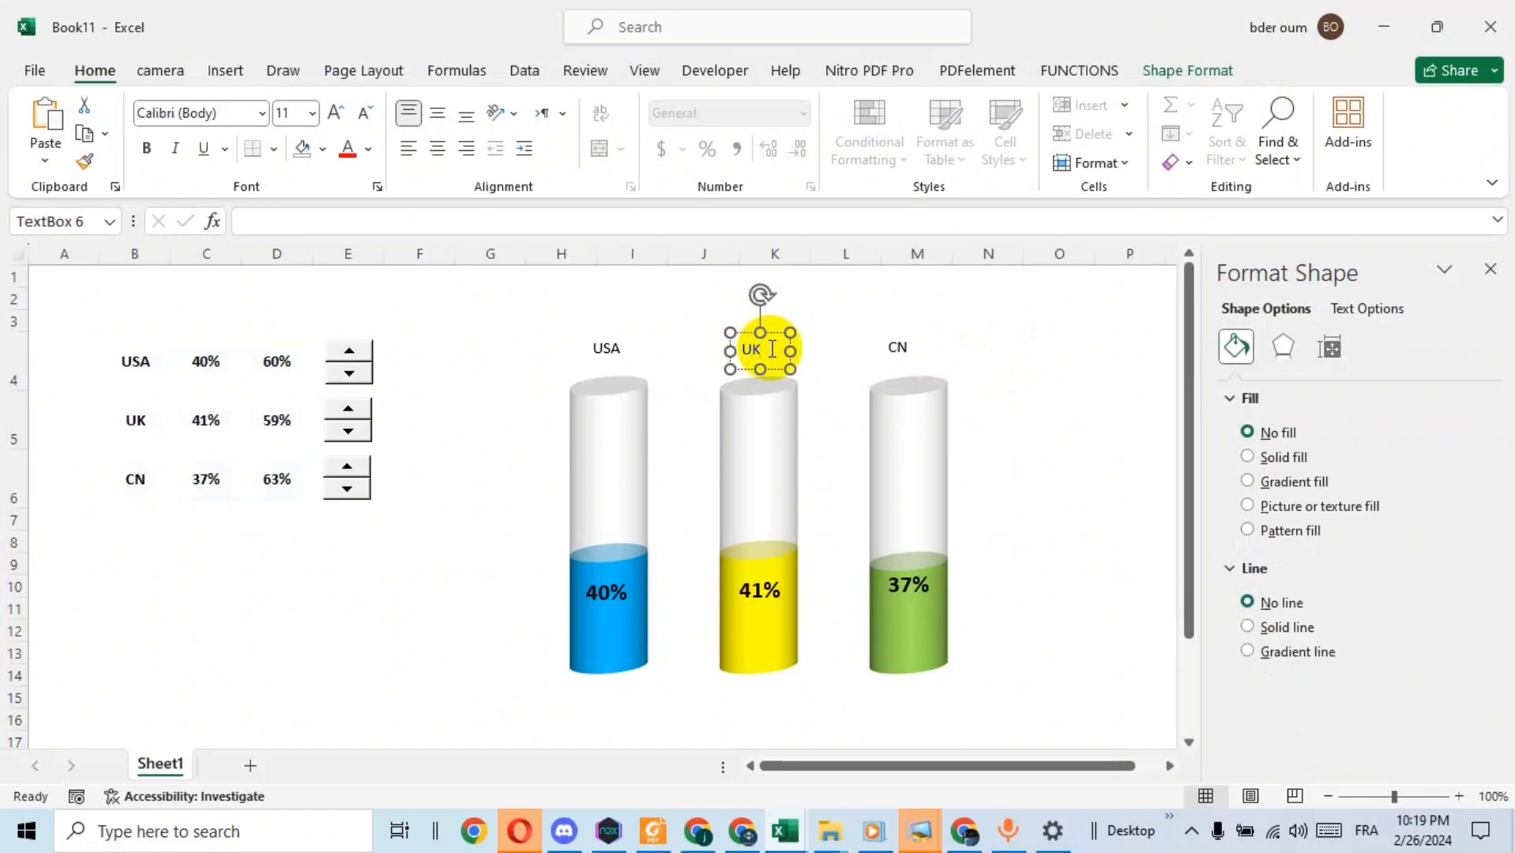
{"action": "left_click", "coordinate": [1060, 399]}
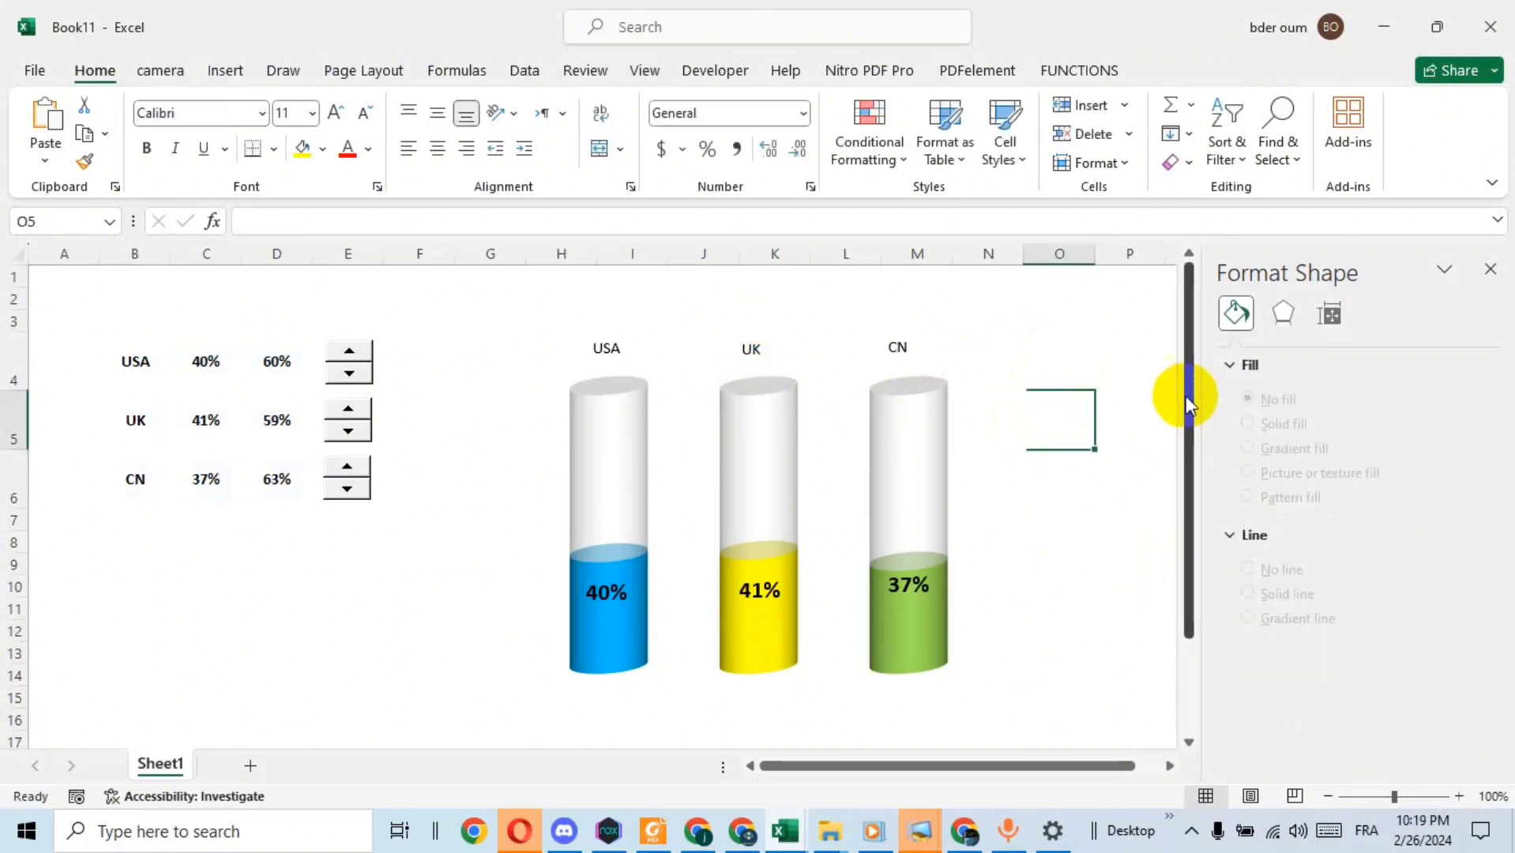
{"action": "left_click_drag", "start_coordinate": [1190, 398], "coordinate": [1183, 356]}
{"action": "left_click", "coordinate": [1129, 499]}
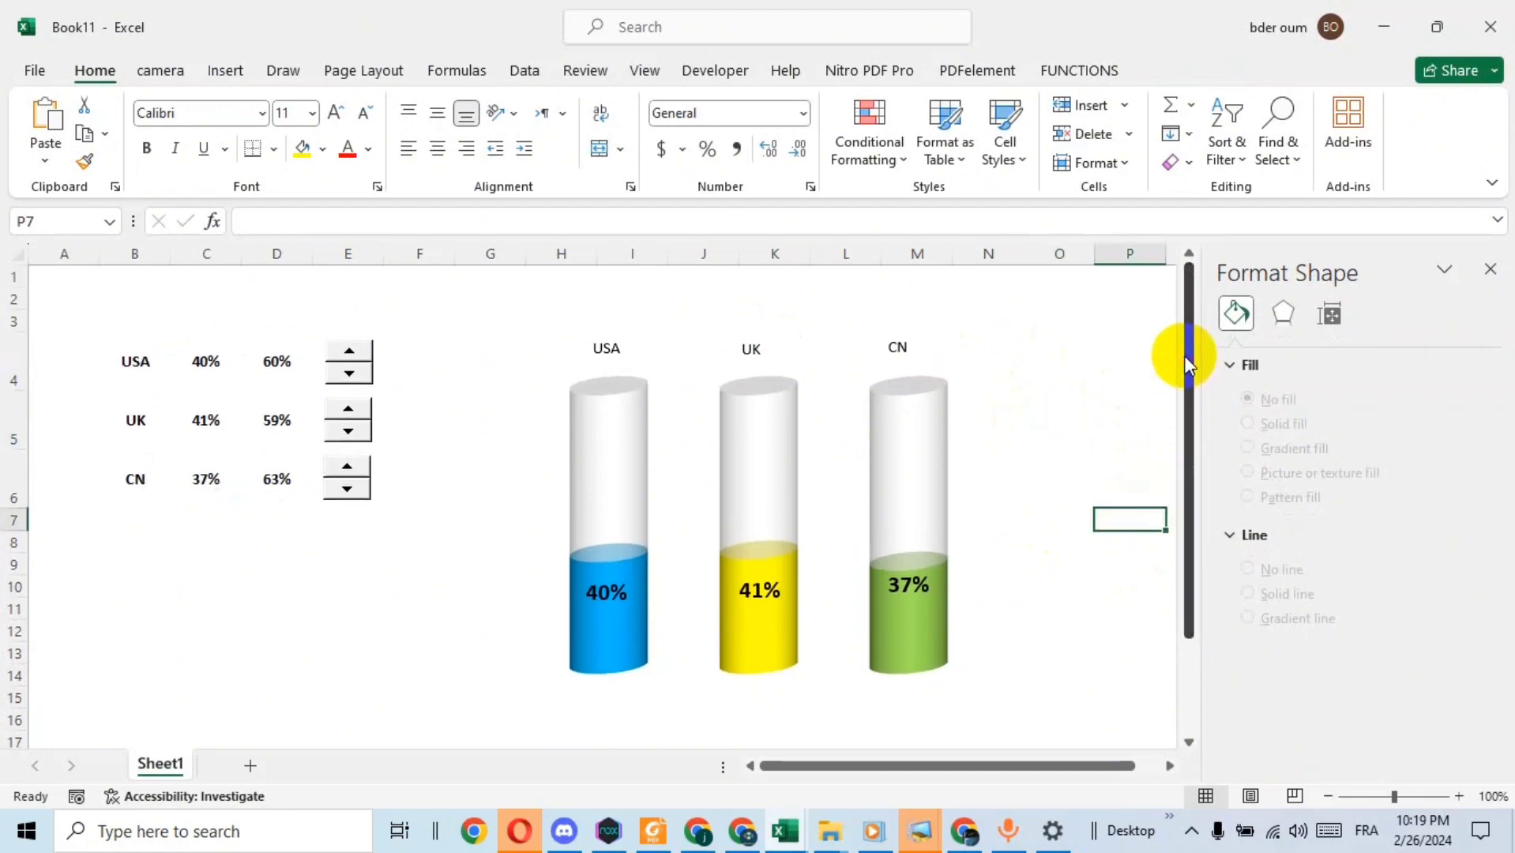
{"action": "left_click", "coordinate": [354, 649]}
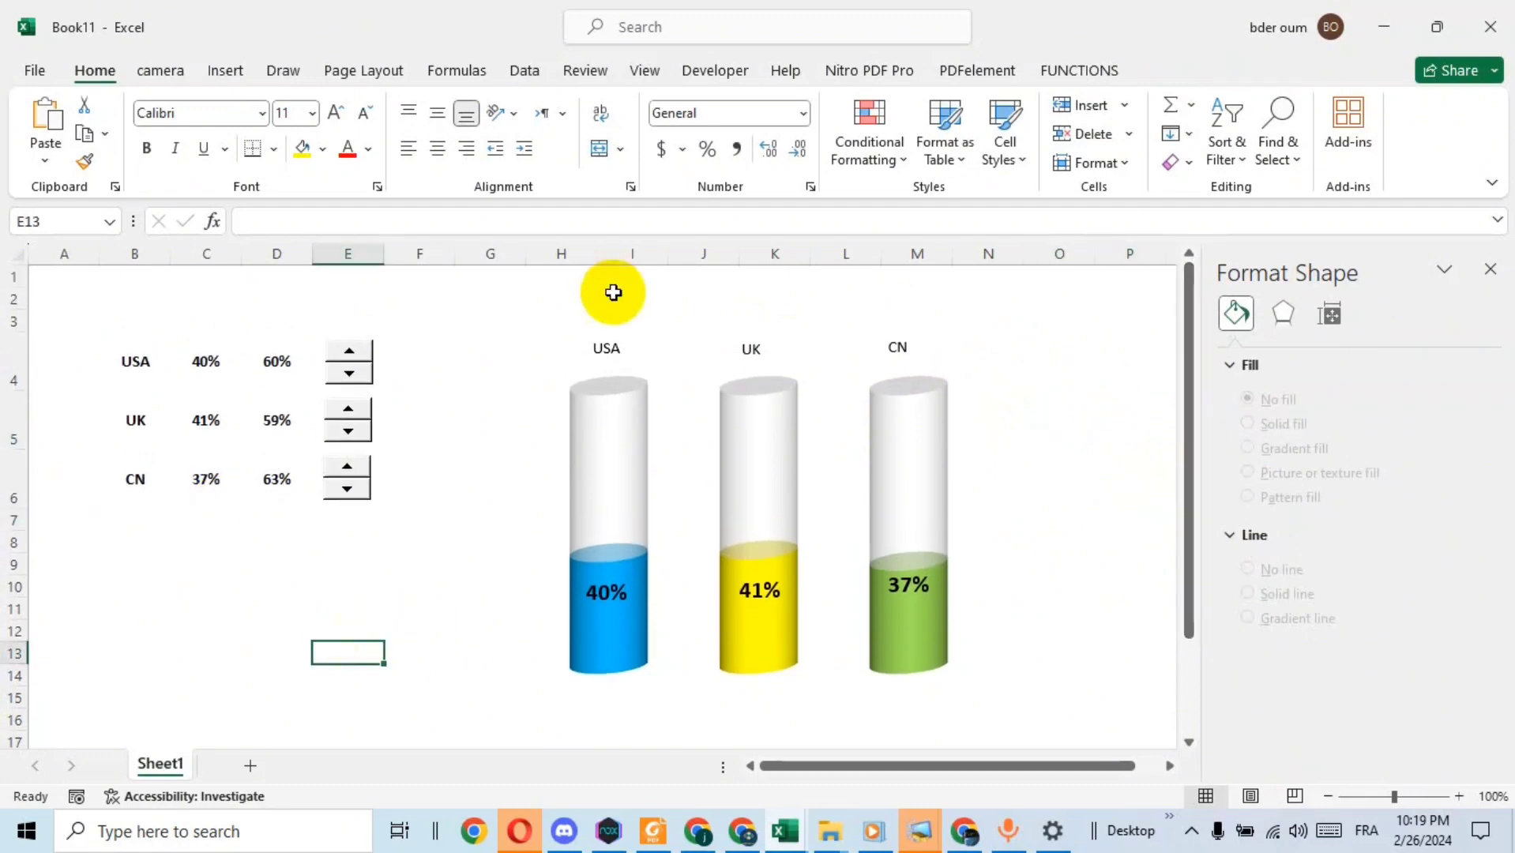
Step: Raise the USA percentage to 60% with its spin button
{"action": "left_click", "coordinate": [348, 351]}
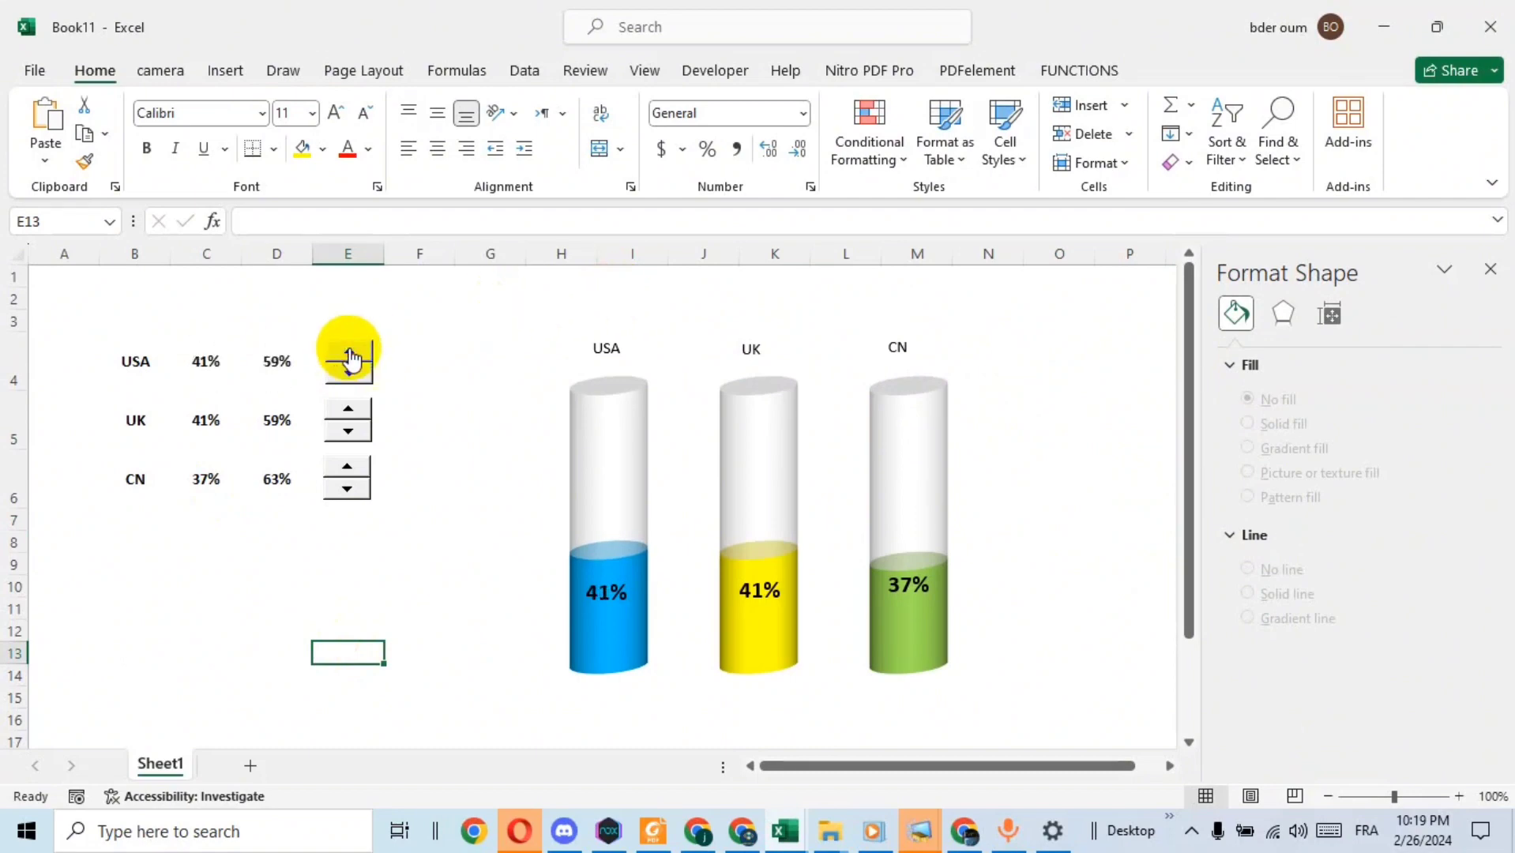
{"action": "left_click", "coordinate": [348, 351]}
{"action": "left_click", "coordinate": [348, 351]}
{"action": "left_click_drag", "start_coordinate": [348, 350], "coordinate": [351, 350]}
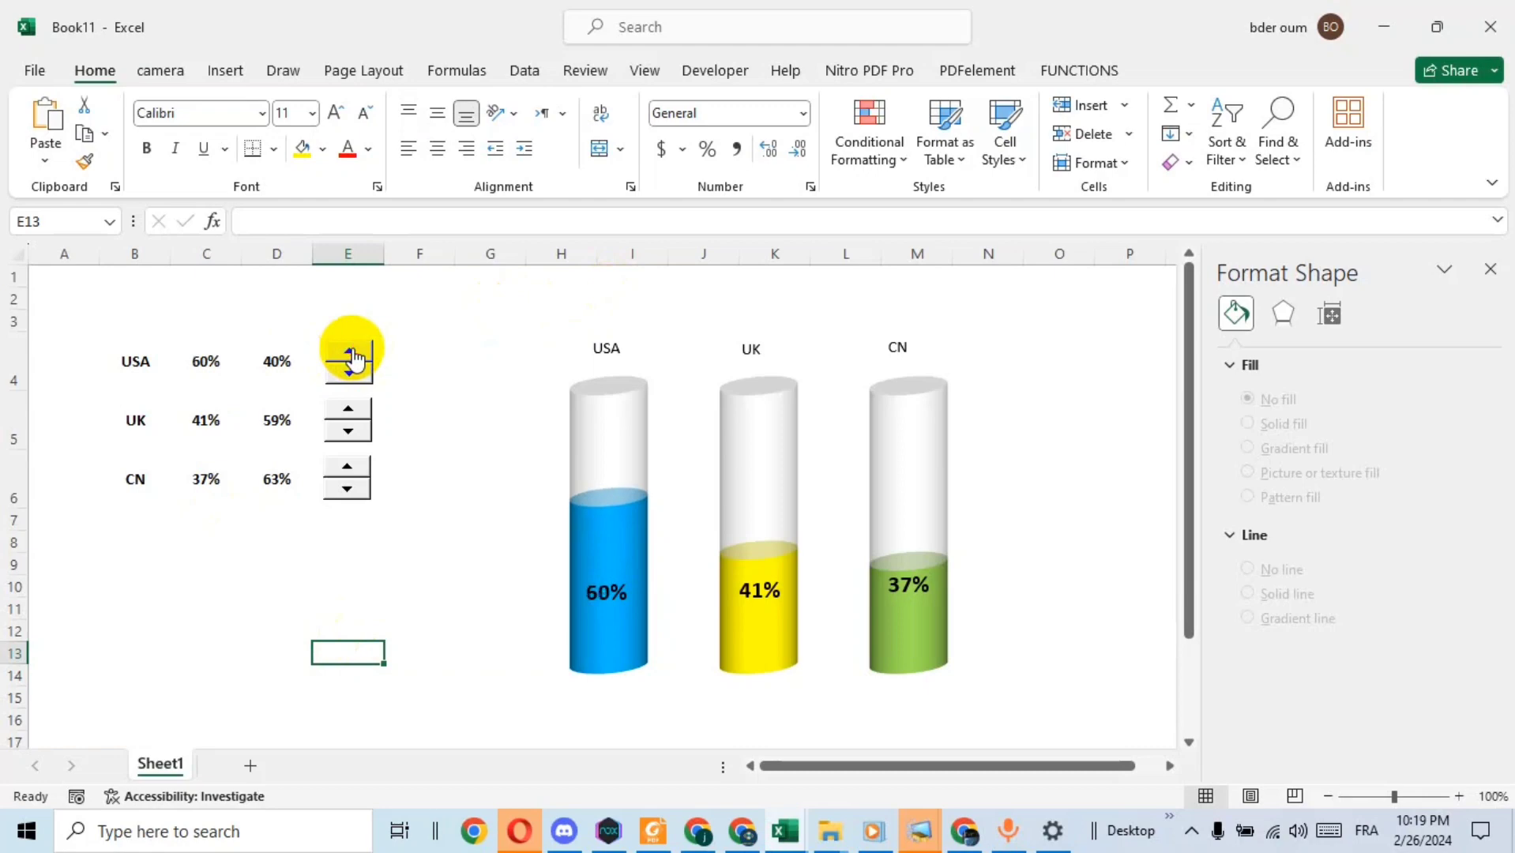
Step: Lower the UK percentage to 37% with its spin button
{"action": "left_click", "coordinate": [350, 431]}
{"action": "left_click", "coordinate": [349, 430]}
{"action": "left_click", "coordinate": [350, 431]}
{"action": "left_click", "coordinate": [349, 431]}
Step: Raise the CN percentage to 53% with its spin button
{"action": "left_click", "coordinate": [365, 466]}
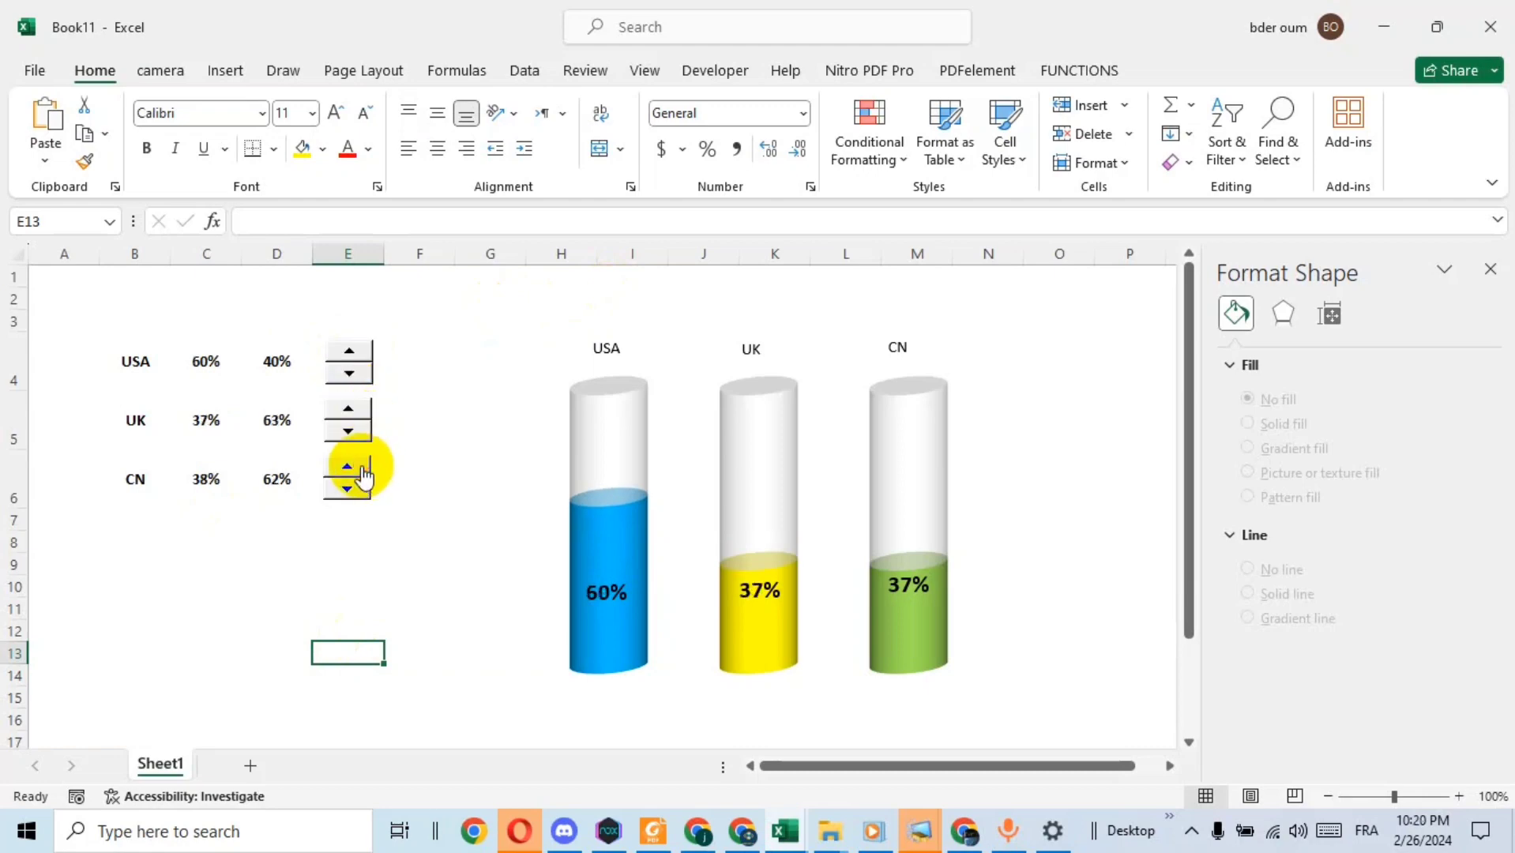
{"action": "left_click", "coordinate": [365, 466]}
{"action": "left_click", "coordinate": [365, 466]}
{"action": "left_click", "coordinate": [365, 466]}
{"action": "left_click", "coordinate": [365, 466]}
{"action": "left_click", "coordinate": [365, 466]}
{"action": "left_click", "coordinate": [364, 468]}
{"action": "left_click", "coordinate": [364, 467]}
{"action": "left_click", "coordinate": [363, 466]}
{"action": "left_click", "coordinate": [363, 466]}
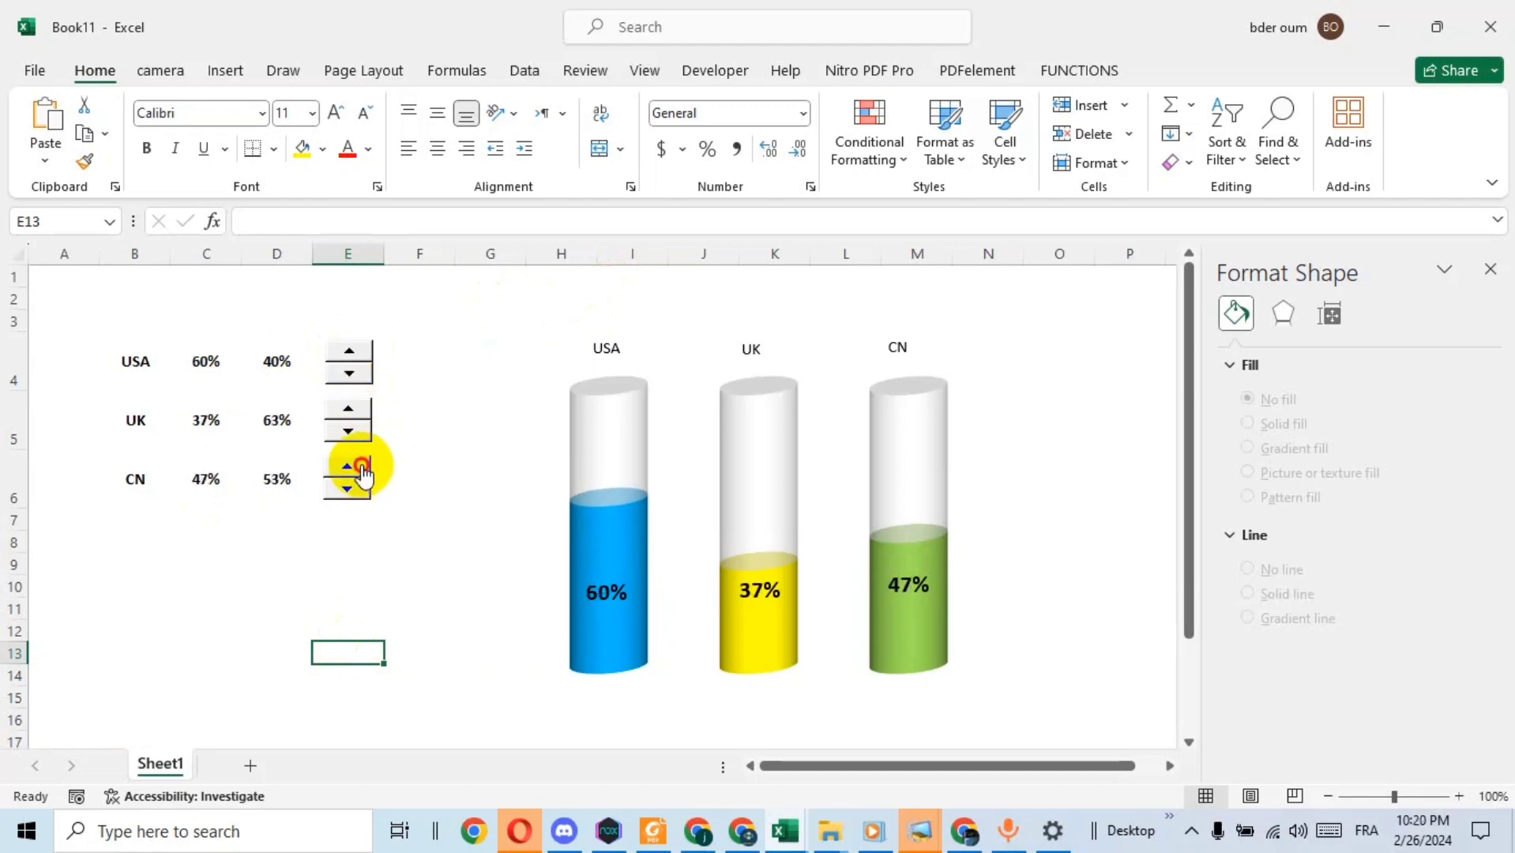
{"action": "left_click", "coordinate": [364, 466]}
{"action": "left_click", "coordinate": [363, 467]}
{"action": "left_click", "coordinate": [363, 466]}
{"action": "left_click", "coordinate": [363, 466]}
{"action": "left_click", "coordinate": [364, 466]}
{"action": "left_click", "coordinate": [363, 467]}
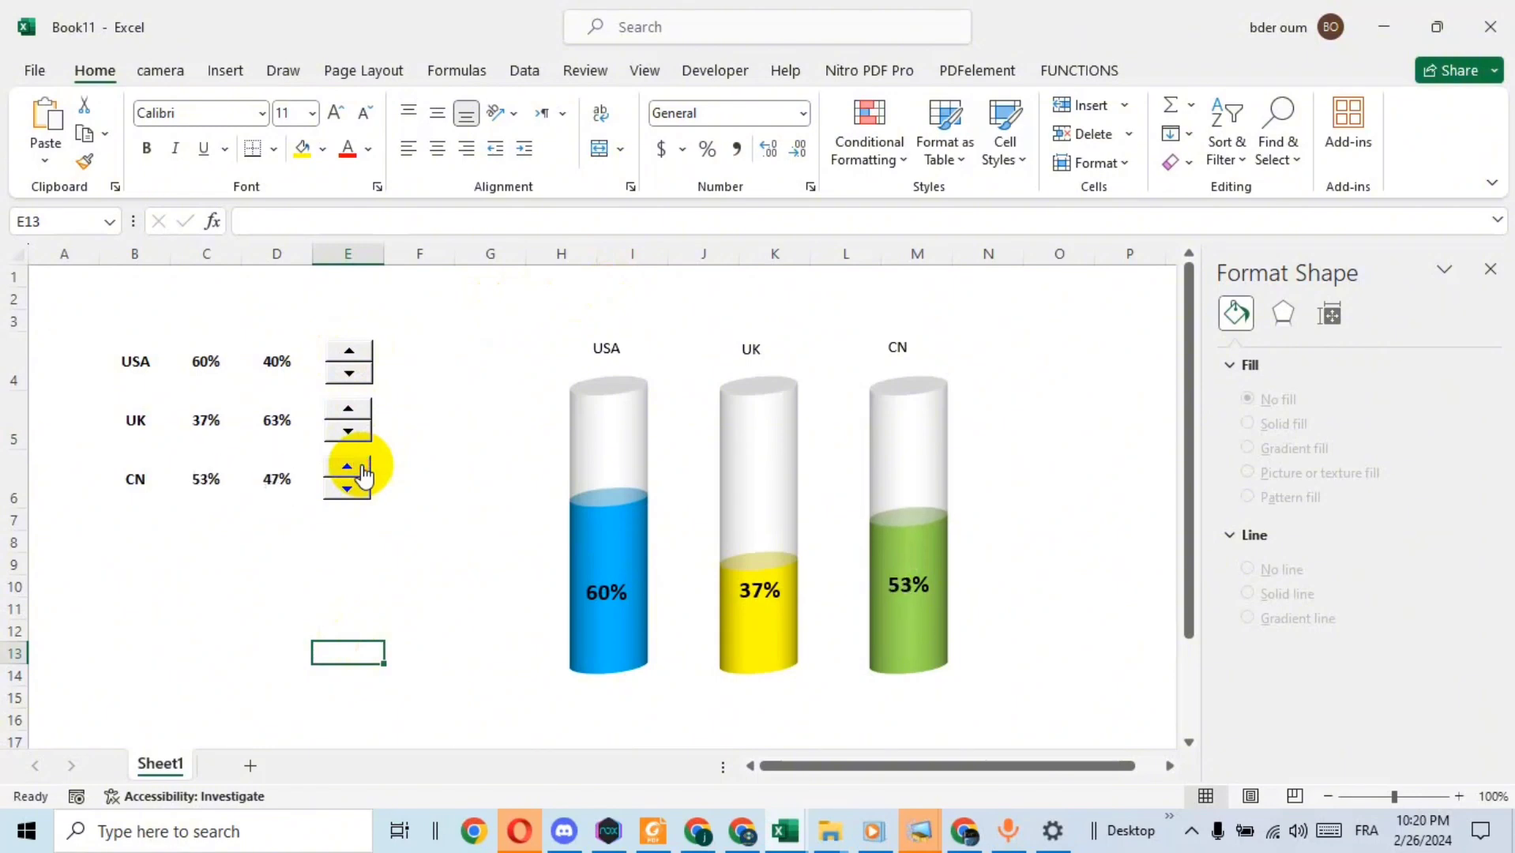
Step: Raise the CN percentage to 55% with its spin button and select the empty cell F9
{"action": "left_click", "coordinate": [363, 466]}
{"action": "left_click", "coordinate": [364, 466]}
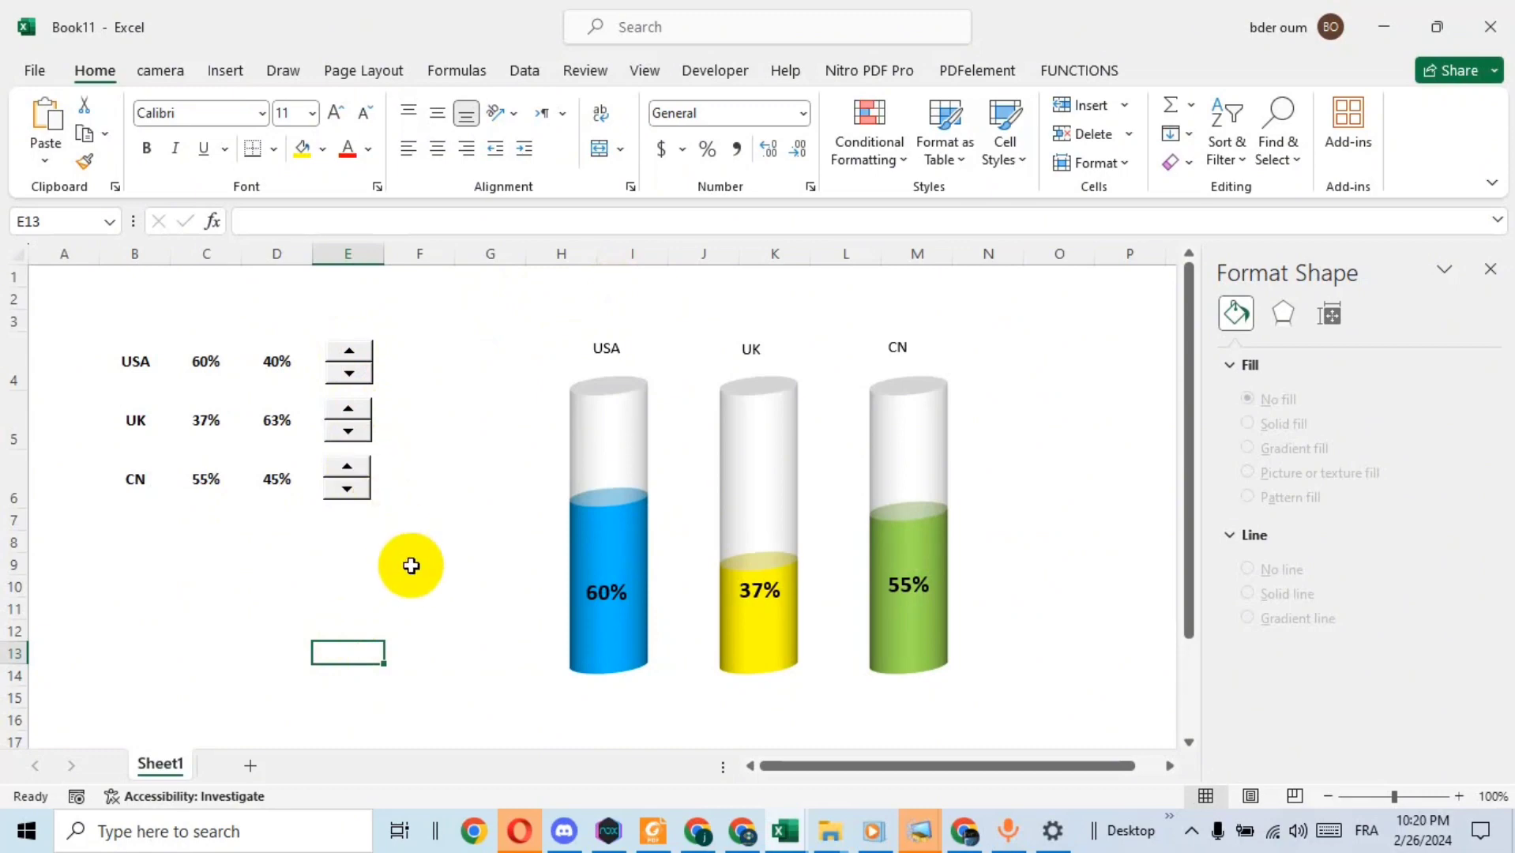
{"action": "left_click", "coordinate": [411, 566]}
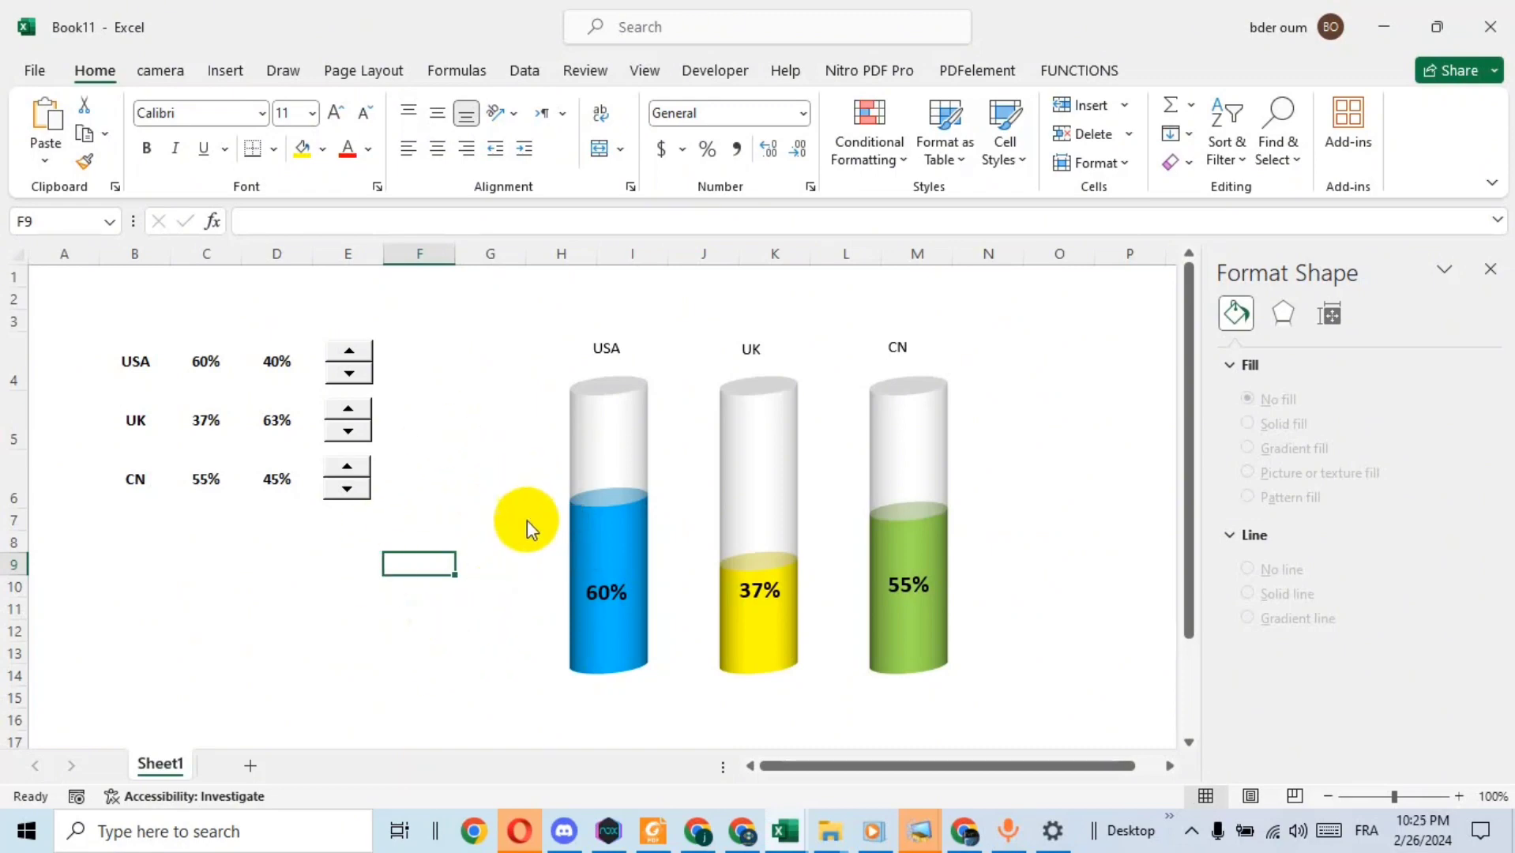
Step: Lower the CN percentage to 52% with its spin button
{"action": "left_click", "coordinate": [349, 490]}
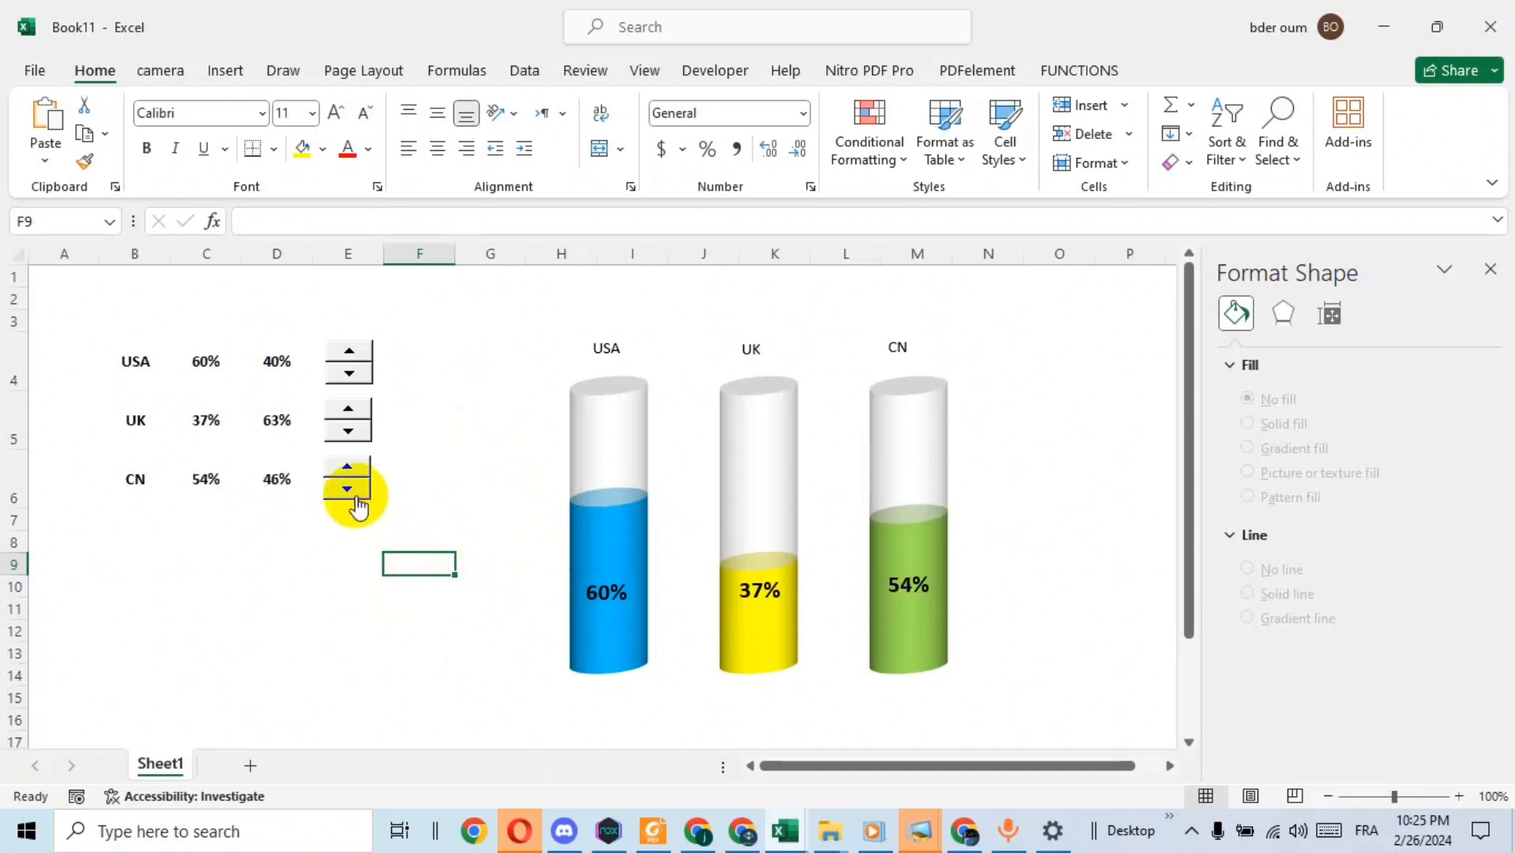
{"action": "left_click", "coordinate": [349, 490]}
{"action": "left_click", "coordinate": [352, 492]}
Step: Raise the UK percentage and the CN percentage to 60% each with their spin buttons
{"action": "left_click", "coordinate": [348, 409]}
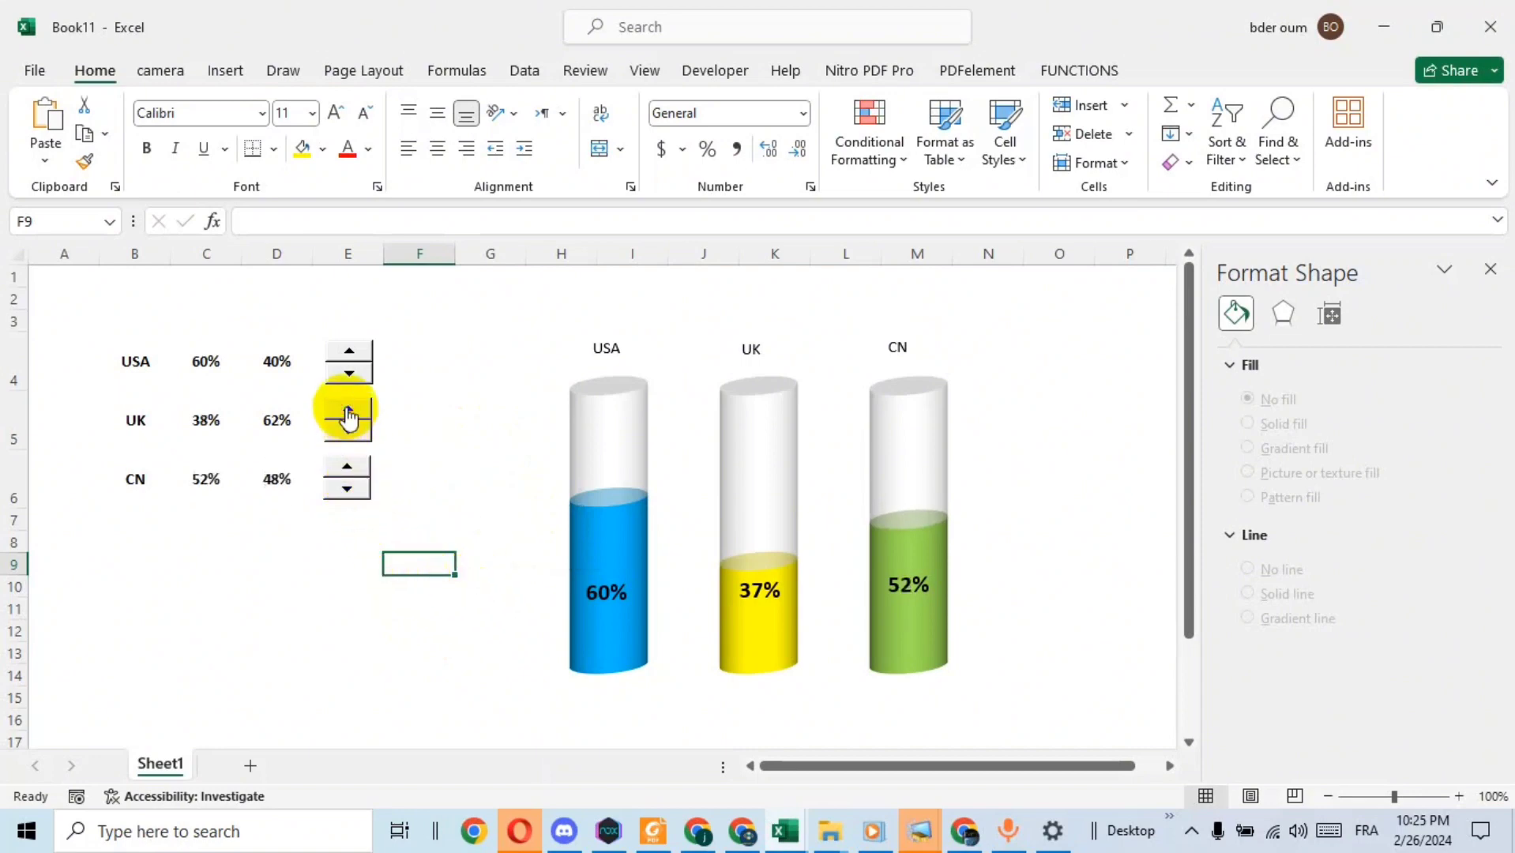
{"action": "left_click", "coordinate": [348, 408]}
{"action": "left_click_drag", "start_coordinate": [348, 408], "coordinate": [348, 408]}
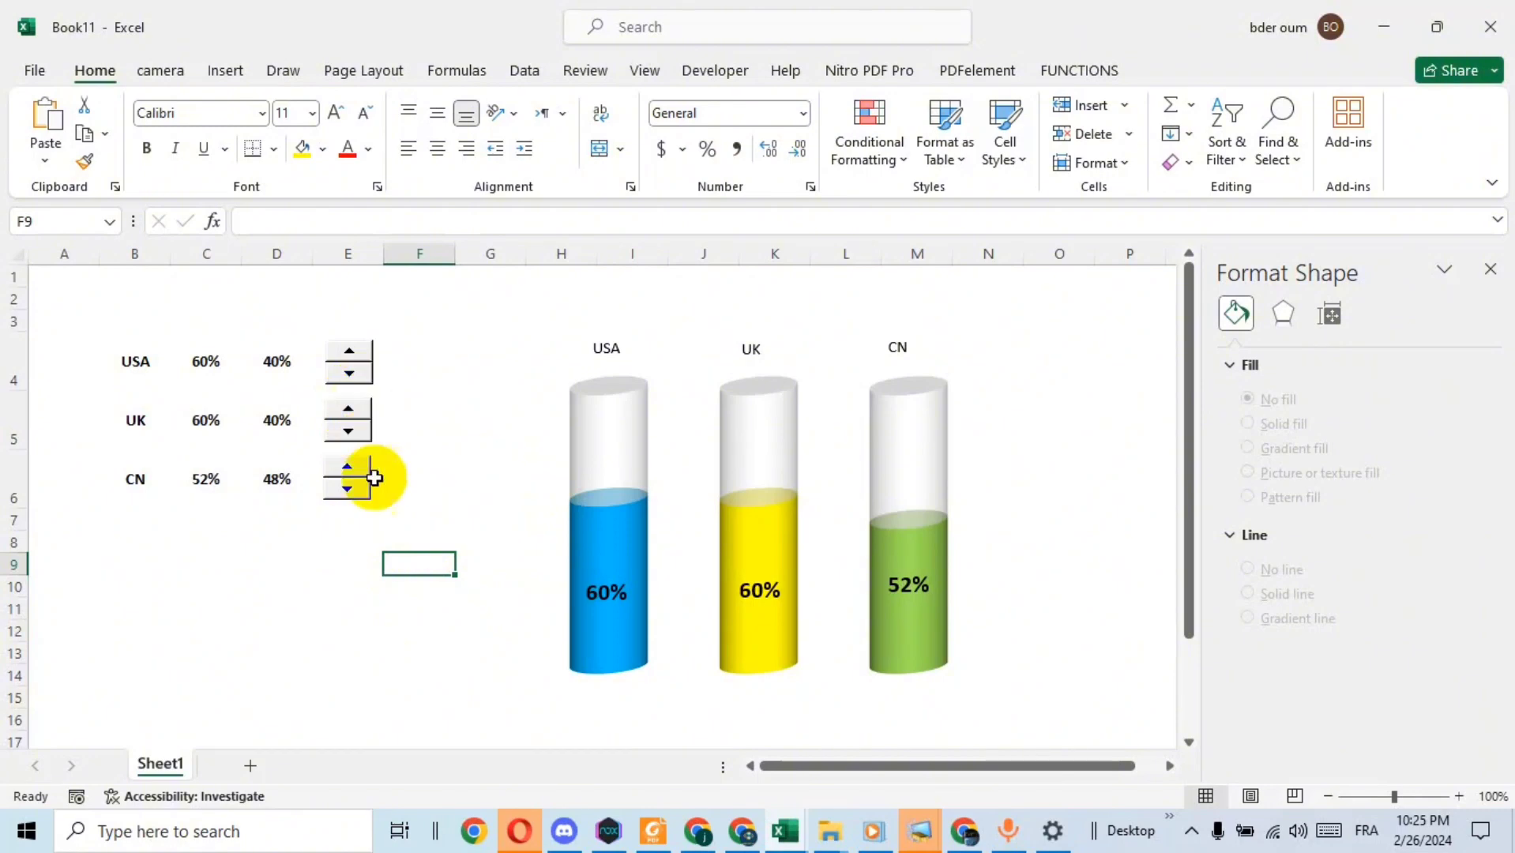
{"action": "left_click", "coordinate": [350, 467]}
{"action": "left_click_drag", "start_coordinate": [350, 471], "coordinate": [355, 478]}
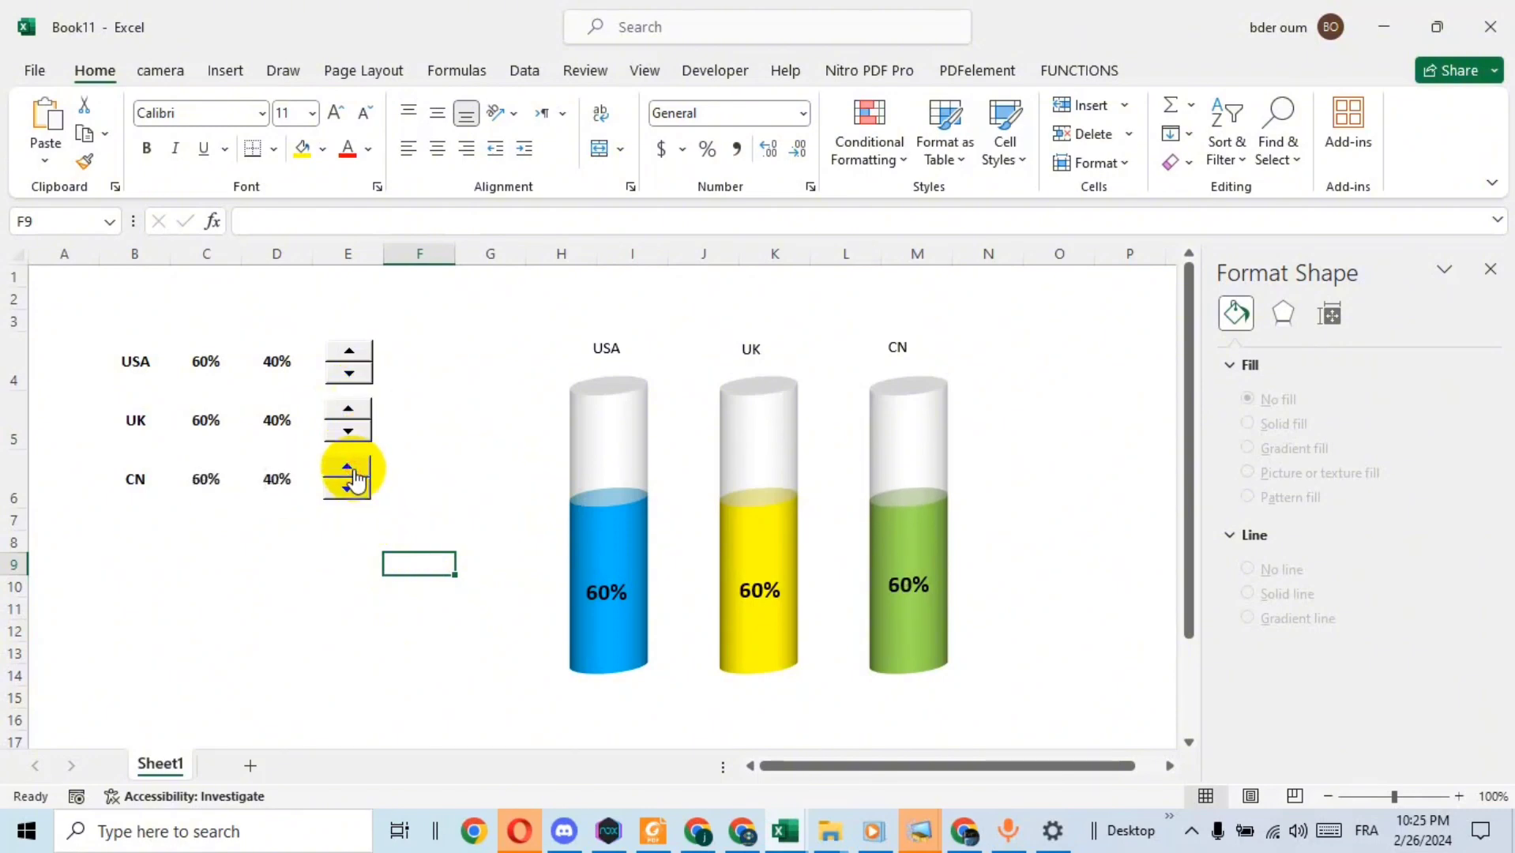